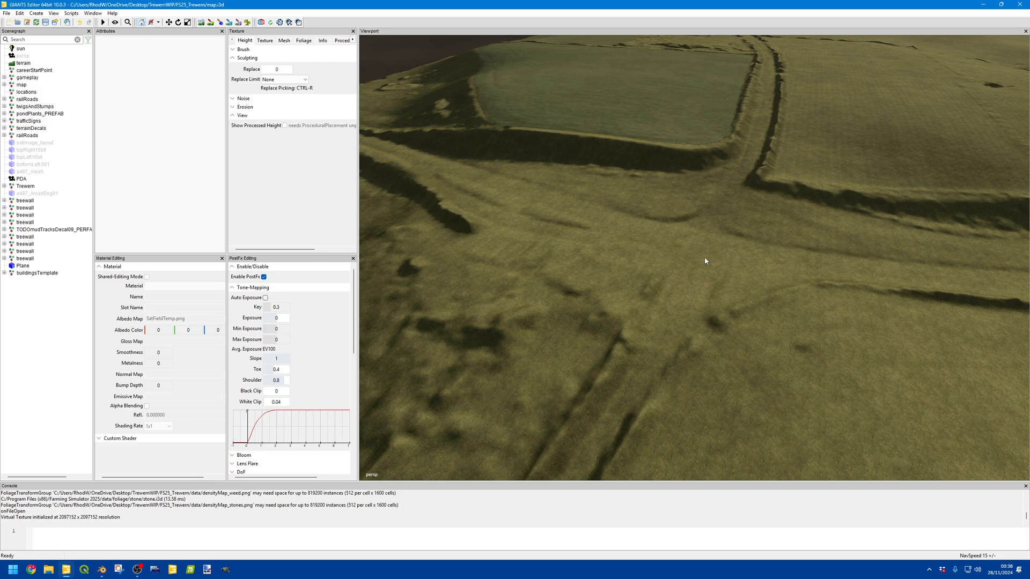
# - Select the terrain object and bring the whole map into view
pyautogui.keyDown('alt'); pyautogui.moveTo(661, 268); pyautogui.dragTo(839, 238); pyautogui.keyUp('alt')
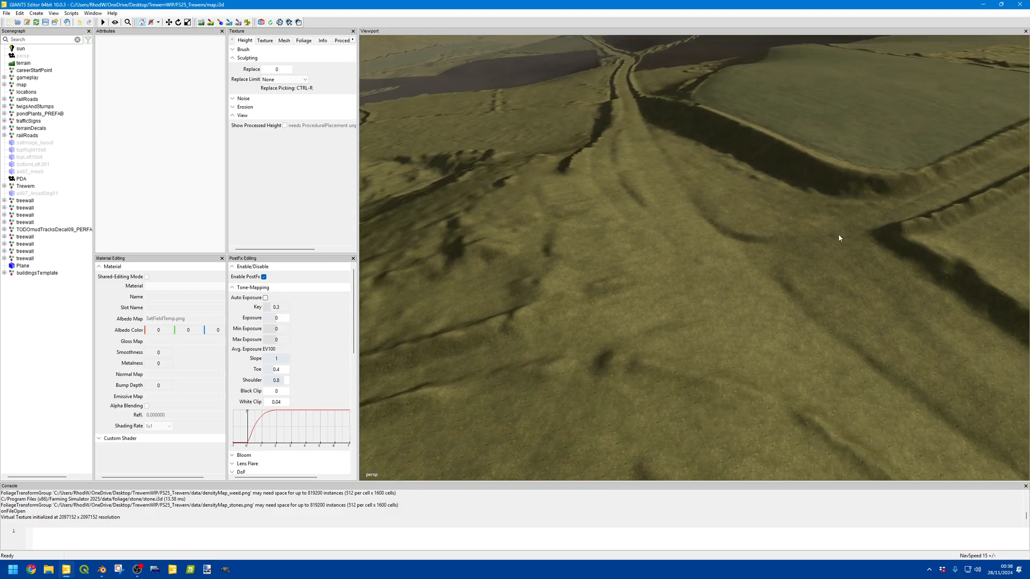
pyautogui.moveTo(740, 315)
pyautogui.keyDown('alt'); pyautogui.mouseDown()
pyautogui.moveTo(961, 320)
pyautogui.moveTo(635, 248)
pyautogui.moveTo(754, 302)
pyautogui.mouseUp(); pyautogui.keyUp('alt')
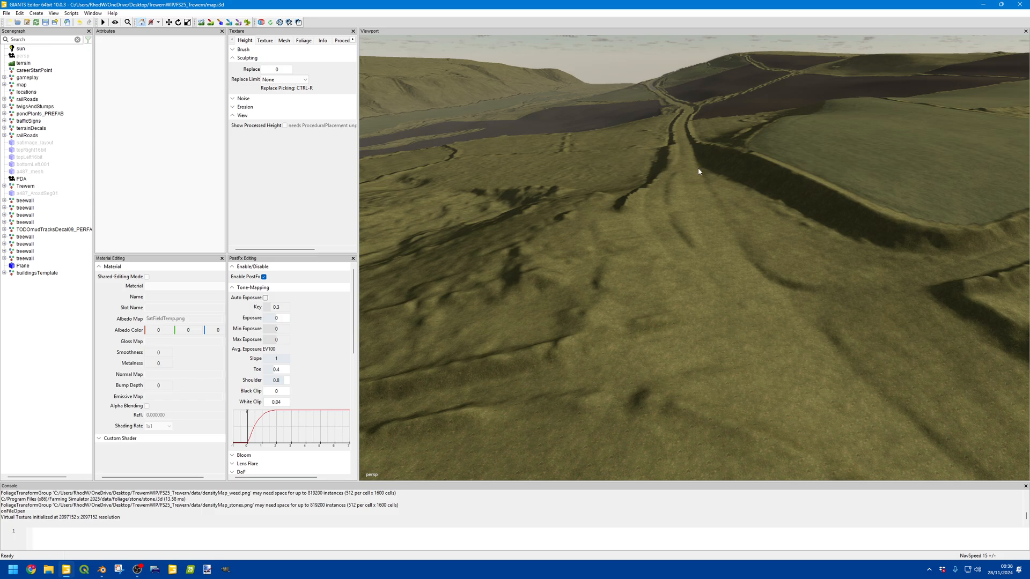
pyautogui.keyDown('alt'); pyautogui.moveTo(699, 182); pyautogui.dragTo(529, 209); pyautogui.keyUp('alt')
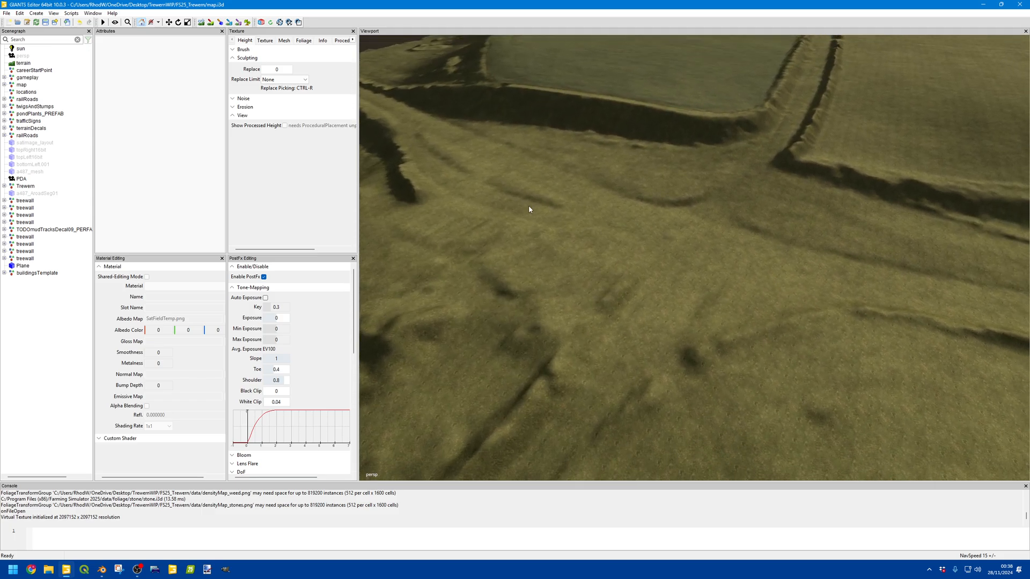
pyautogui.click(23, 64)
pyautogui.keyDown('alt'); pyautogui.moveTo(751, 257); pyautogui.dragTo(691, 208); pyautogui.keyUp('alt')
pyautogui.scroll(-8, 769, 212)
pyautogui.keyDown('alt'); pyautogui.moveTo(769, 211); pyautogui.dragTo(721, 207); pyautogui.keyUp('alt')
pyautogui.scroll(-6, 851, 218)
pyautogui.scroll(-4, 721, 206)
pyautogui.scroll(-6, 721, 208)
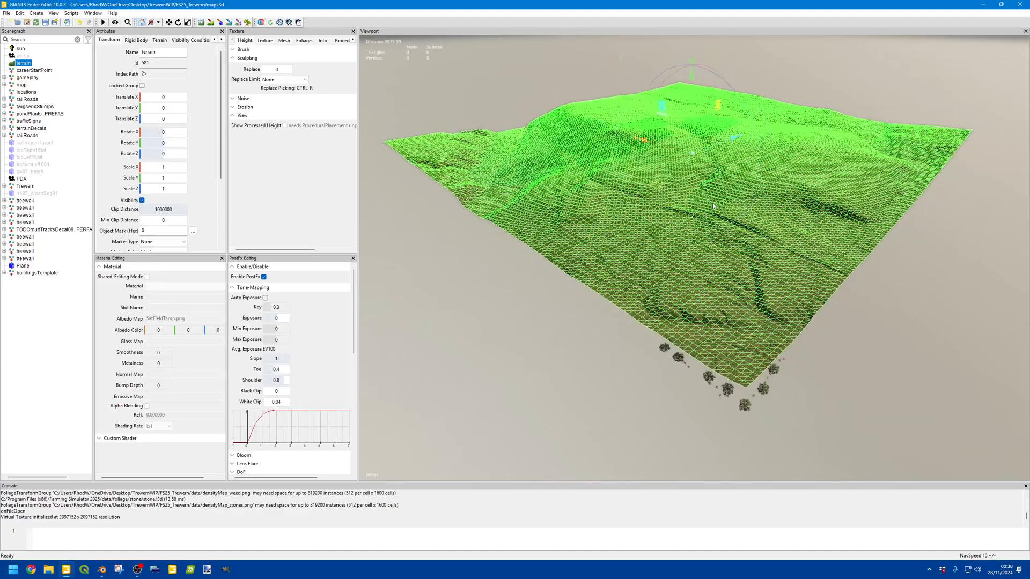
# - Check the Wavefront OBJ save and export options, Frustum Culled and Only Terrain, in the general preferences
pyautogui.click(6, 13)
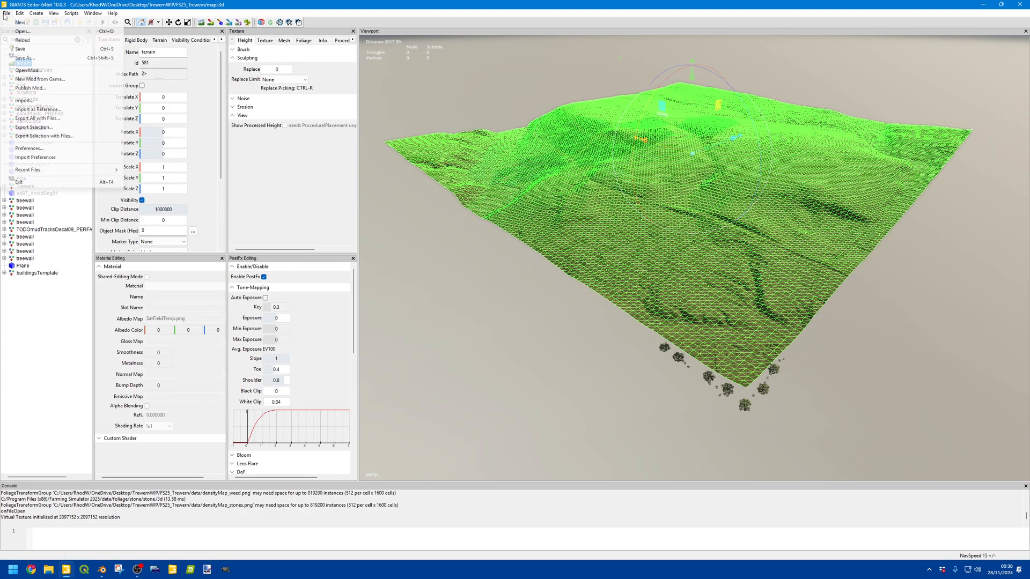
pyautogui.click(53, 149)
pyautogui.moveTo(165, 102); pyautogui.dragTo(418, 84)
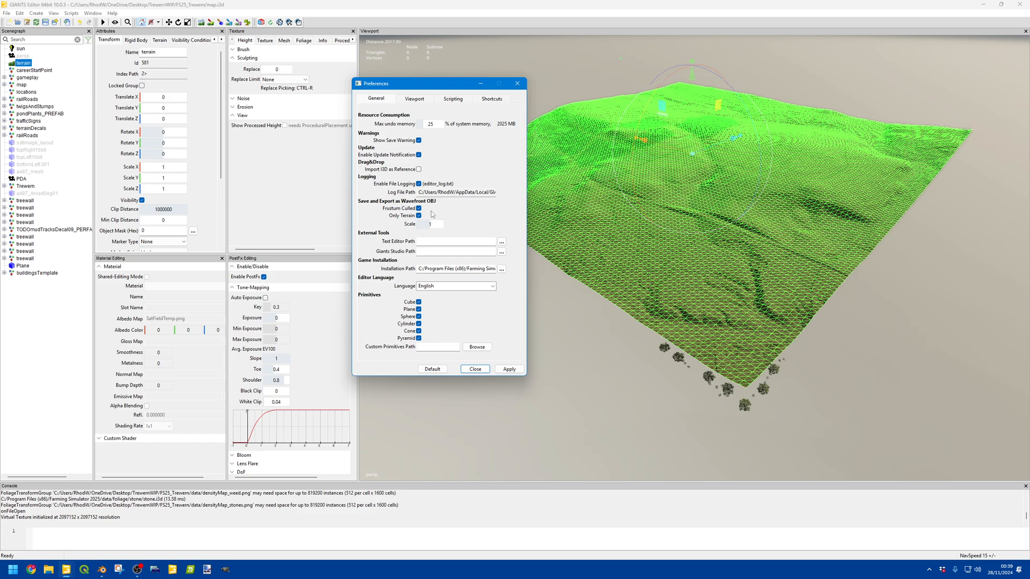
pyautogui.click(475, 369)
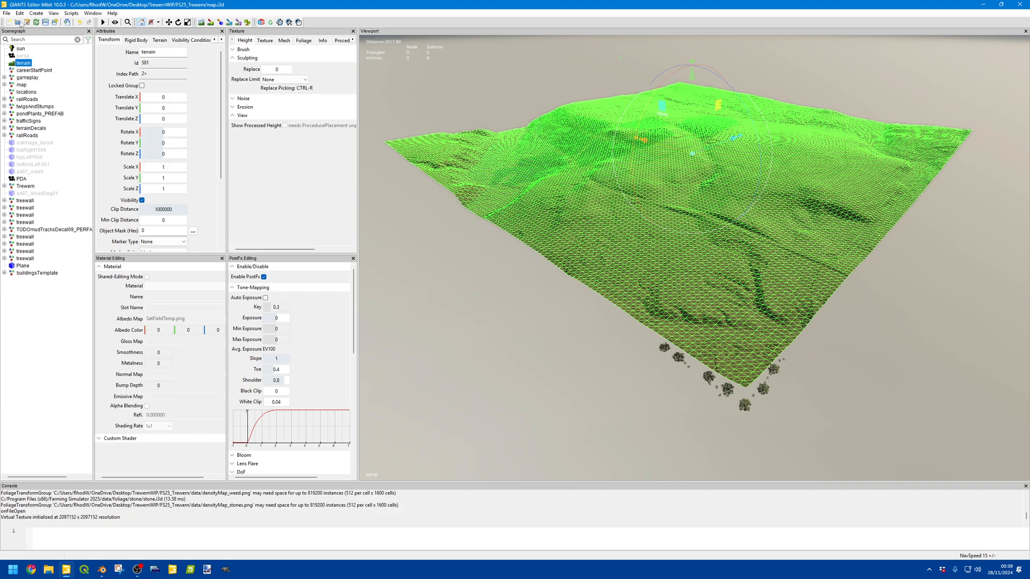
pyautogui.click(8, 14)
pyautogui.click(37, 118)
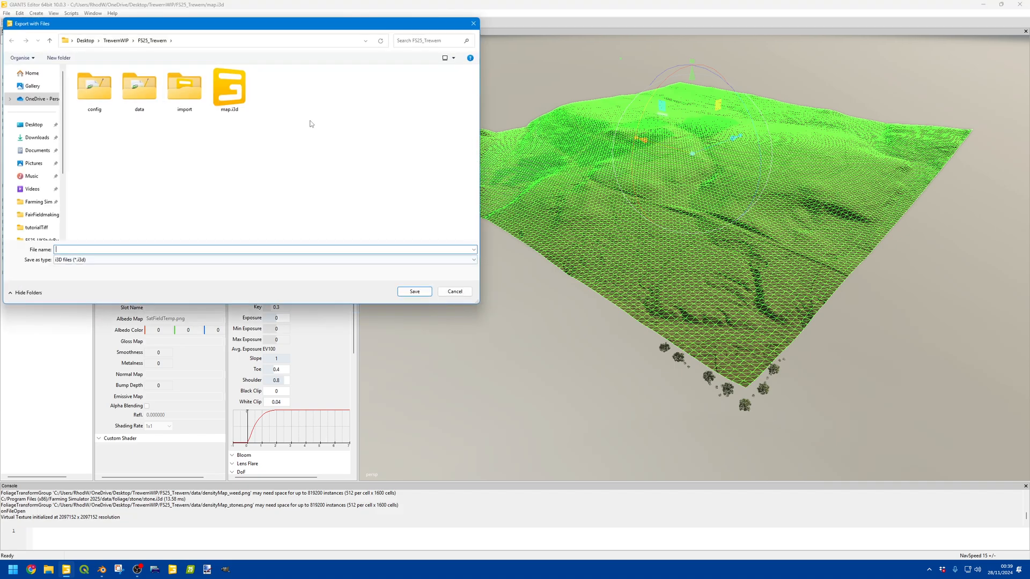
pyautogui.moveTo(168, 28); pyautogui.dragTo(489, 54)
pyautogui.click(123, 59)
pyautogui.click(406, 267)
pyautogui.click(407, 288)
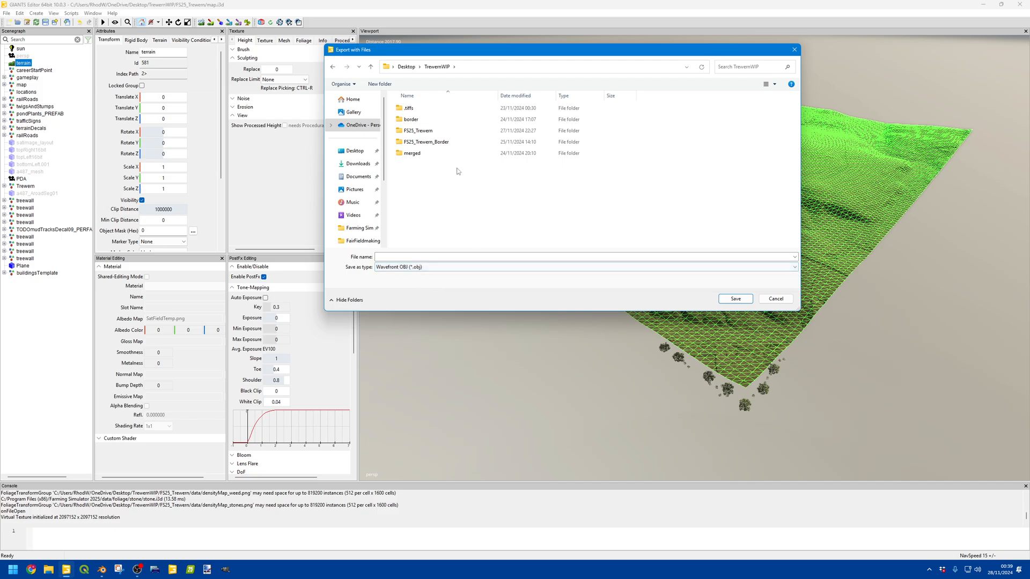
pyautogui.click(422, 259)
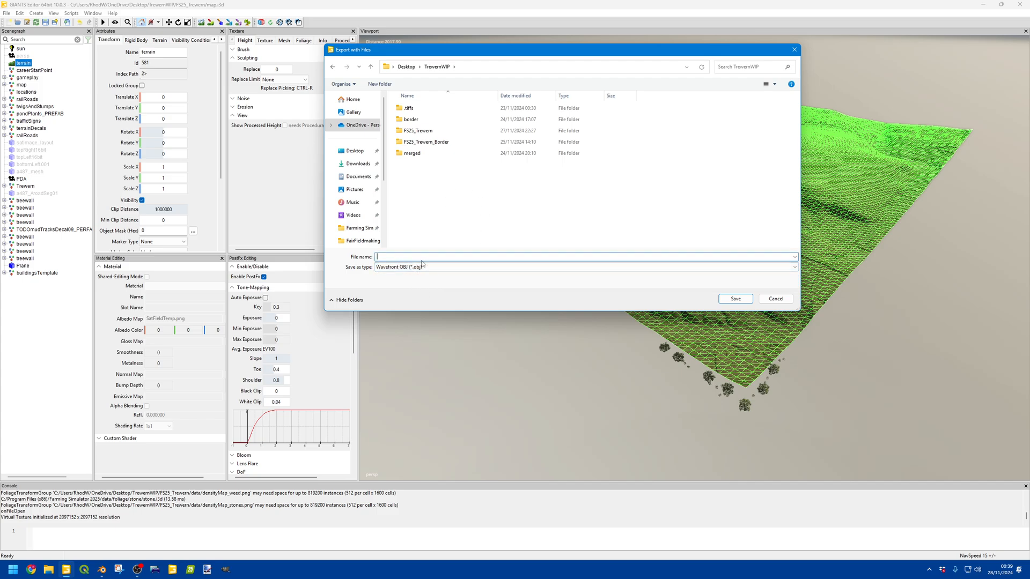
pyautogui.write('terer')
pyautogui.click(407, 68)
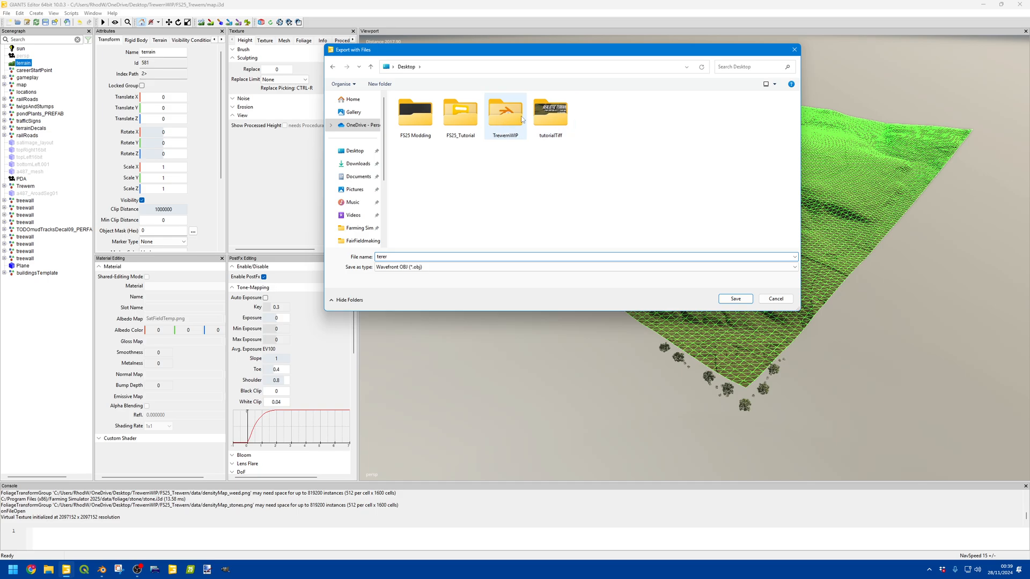
pyautogui.click(780, 300)
# - Deselect the terrain, switch to Blender and examine the existing road mesh lying on the imported terrain
pyautogui.click(524, 322)
pyautogui.press('w')
pyautogui.moveTo(524, 323); pyautogui.dragTo(506, 310, button='right')
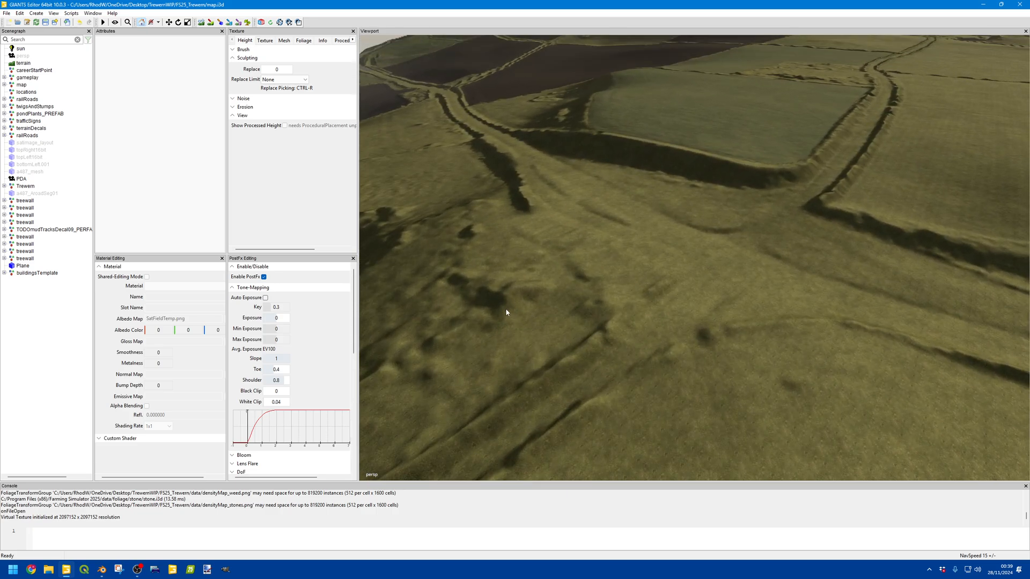
pyautogui.click(102, 570)
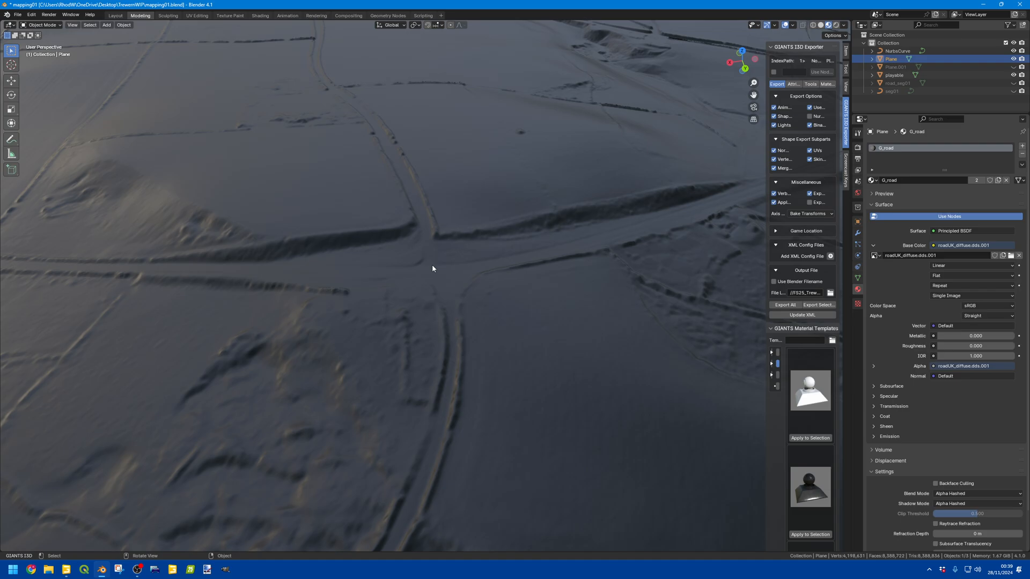
pyautogui.press('KP_Decimal')
pyautogui.rightClick(445, 289)
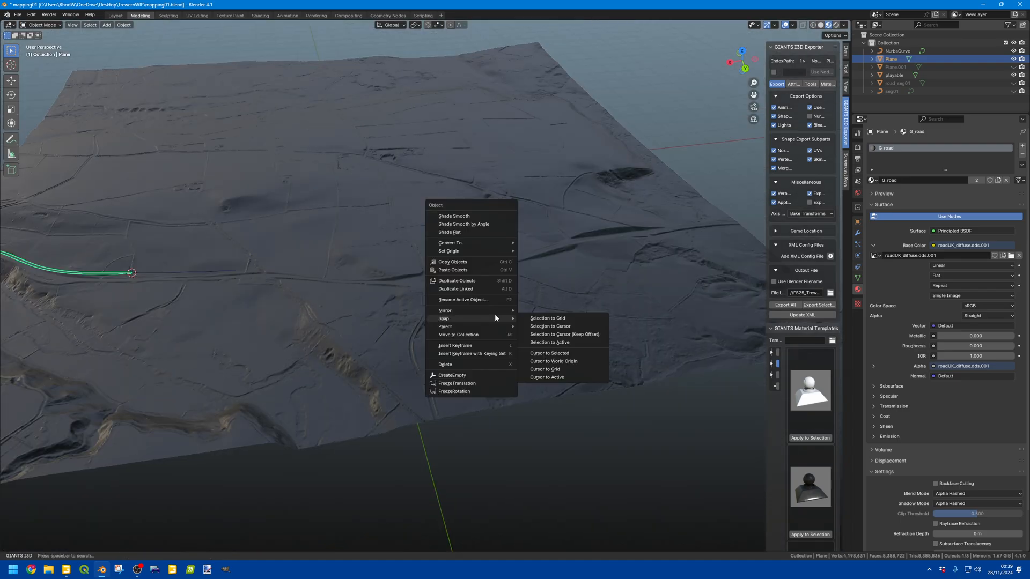
pyautogui.press('Escape')
pyautogui.moveTo(484, 283); pyautogui.dragTo(572, 243, button='middle')
pyautogui.scroll(4, 414, 263)
pyautogui.keyDown('shift'); pyautogui.moveTo(237, 275); pyautogui.dragTo(439, 307, button='middle'); pyautogui.keyUp('shift')
pyautogui.scroll(3, 438, 331)
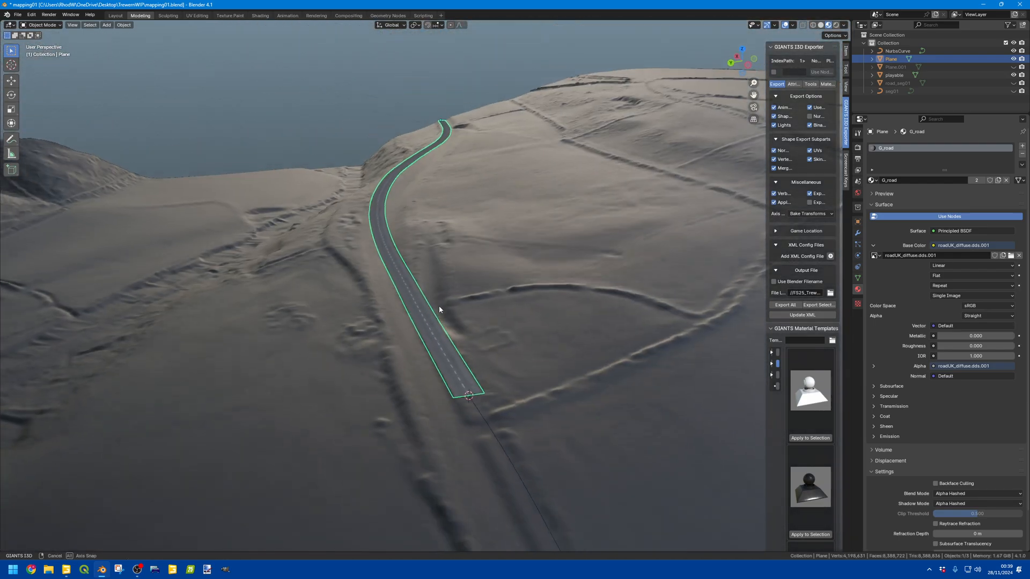
pyautogui.scroll(5, 439, 307)
pyautogui.scroll(-4, 439, 306)
pyautogui.scroll(-6, 432, 262)
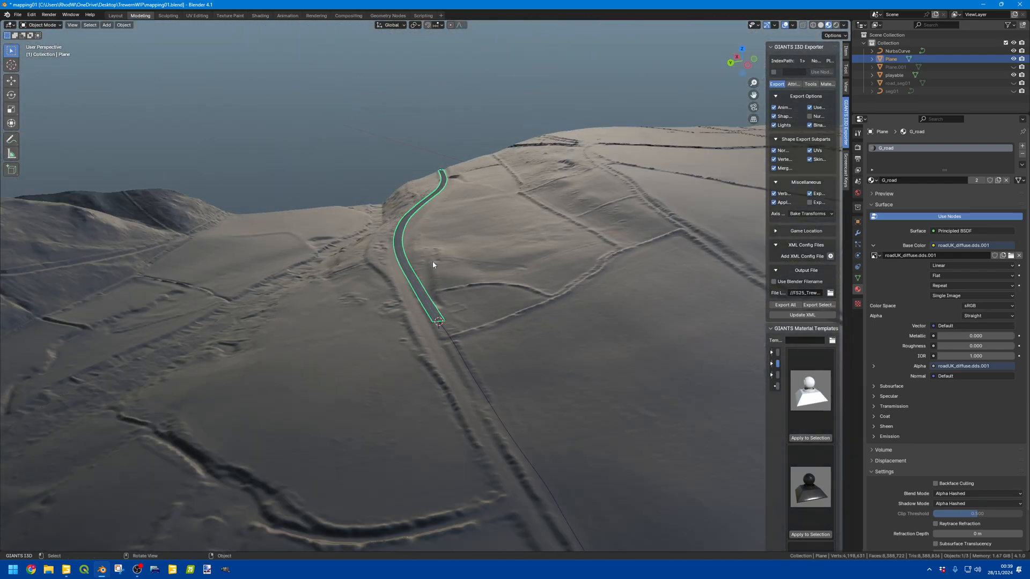
# - Locate the crossroads junction on the terrain and examine it closely from above
pyautogui.moveTo(432, 262); pyautogui.dragTo(504, 316, button='middle')
pyautogui.keyDown('shift'); pyautogui.moveTo(644, 320); pyautogui.dragTo(322, 264, button='middle'); pyautogui.keyUp('shift')
pyautogui.keyDown('shift'); pyautogui.moveTo(627, 295); pyautogui.dragTo(179, 272, button='middle'); pyautogui.keyUp('shift')
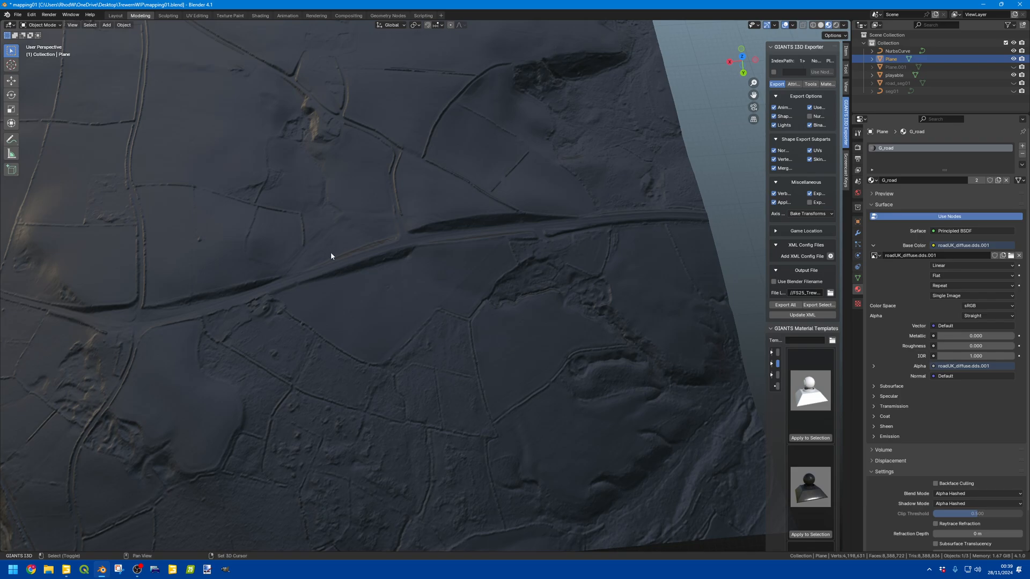
pyautogui.keyDown('shift'); pyautogui.moveTo(240, 284); pyautogui.dragTo(448, 292, button='middle'); pyautogui.keyUp('shift')
pyautogui.scroll(7, 440, 295)
pyautogui.keyDown('shift'); pyautogui.moveTo(284, 374); pyautogui.dragTo(458, 206, button='middle'); pyautogui.keyUp('shift')
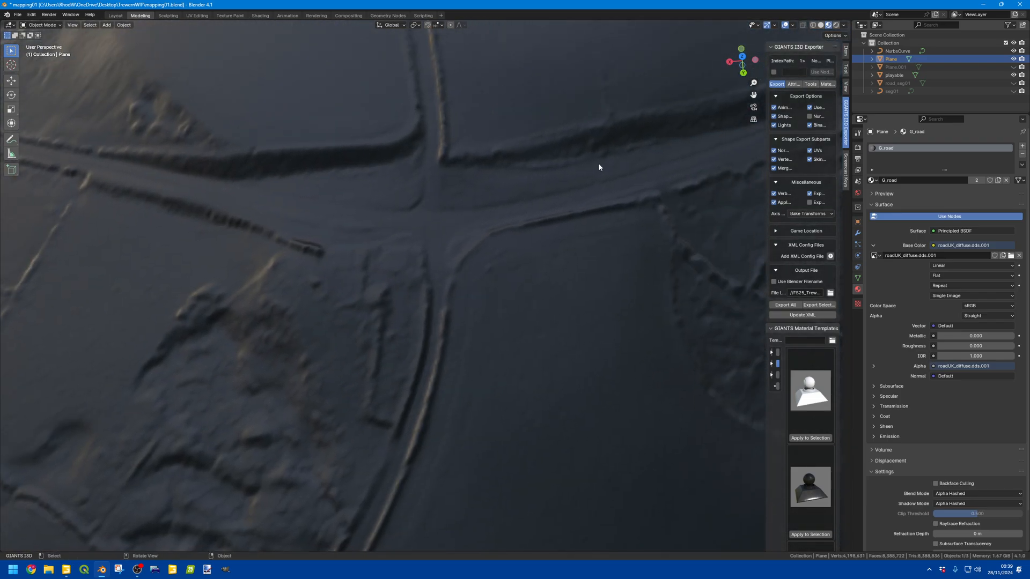
# - Try to change the base color of the playable terrain's material
pyautogui.click(894, 75)
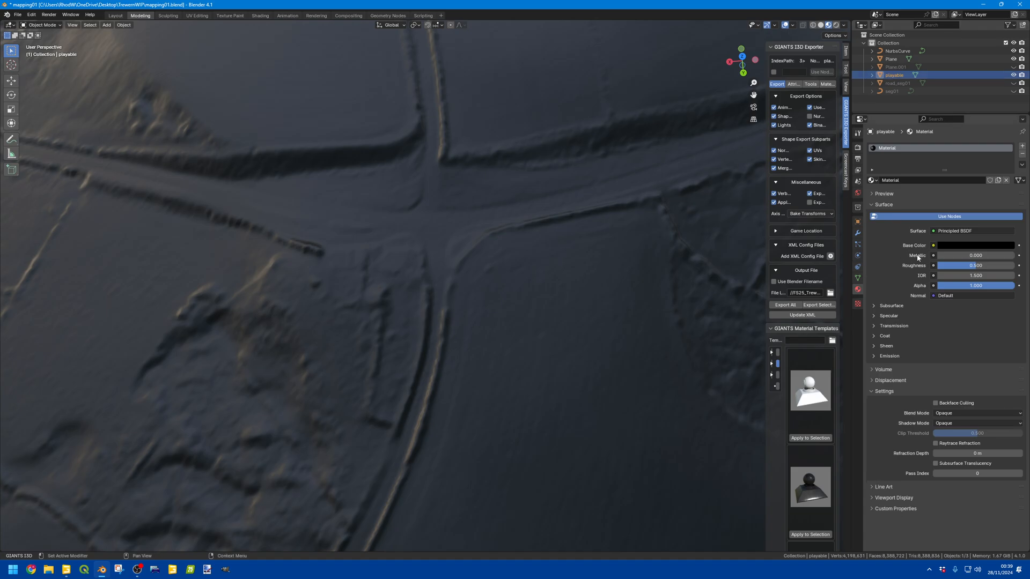
pyautogui.click(947, 247)
pyautogui.moveTo(1007, 185)
pyautogui.mouseDown()
pyautogui.moveTo(1007, 121)
pyautogui.moveTo(1007, 191)
pyautogui.mouseUp()
pyautogui.click(516, 224)
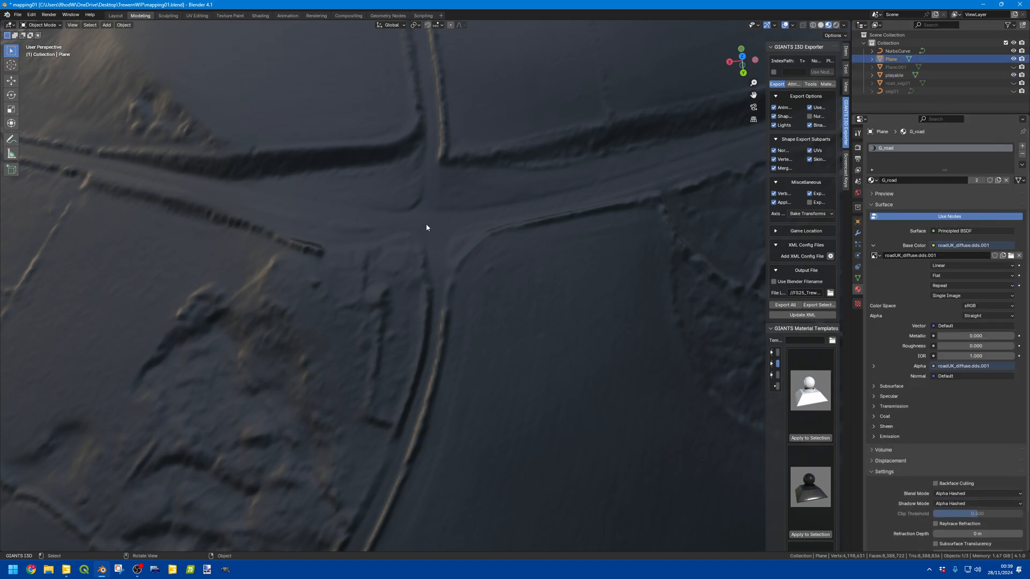
# - Place the 3D cursor at the centre of the road junction and add a plane mesh there
pyautogui.click(12, 64)
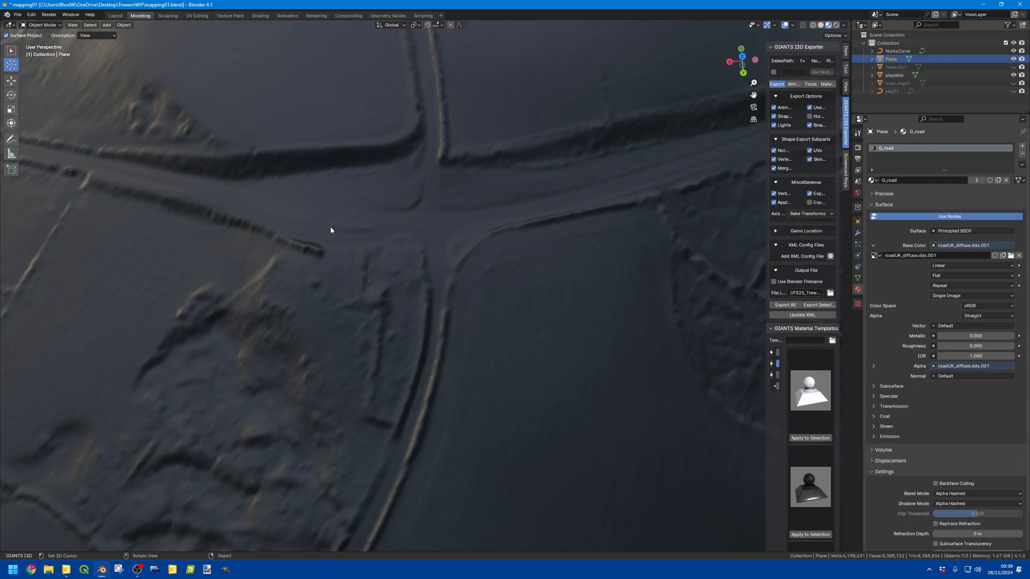
pyautogui.click(433, 223)
pyautogui.scroll(5, 426, 189)
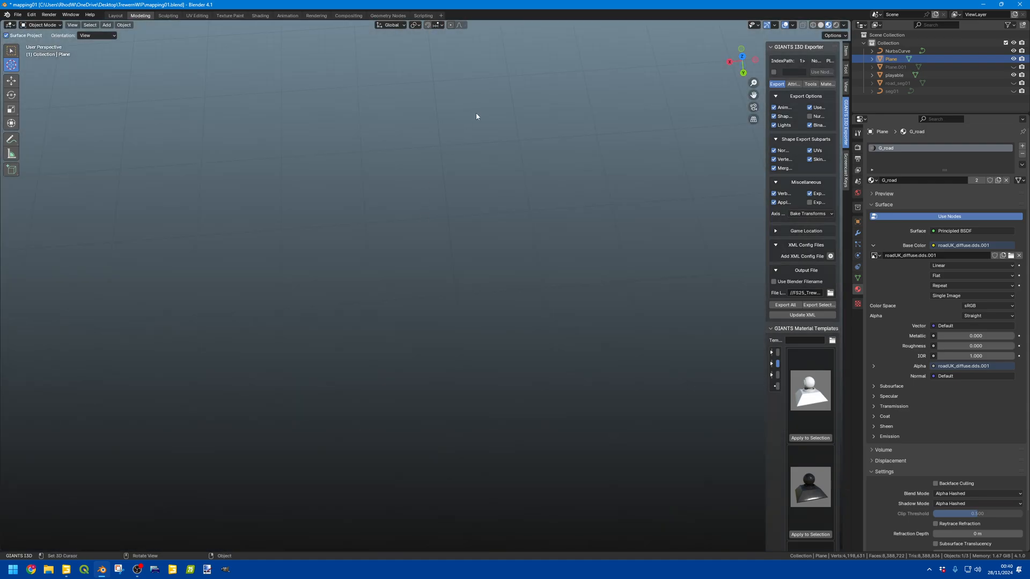
pyautogui.scroll(-2, 476, 114)
pyautogui.keyDown('shift'); pyautogui.moveTo(481, 124); pyautogui.dragTo(456, 190, button='middle'); pyautogui.keyUp('shift')
pyautogui.click(106, 24)
pyautogui.moveTo(125, 34)
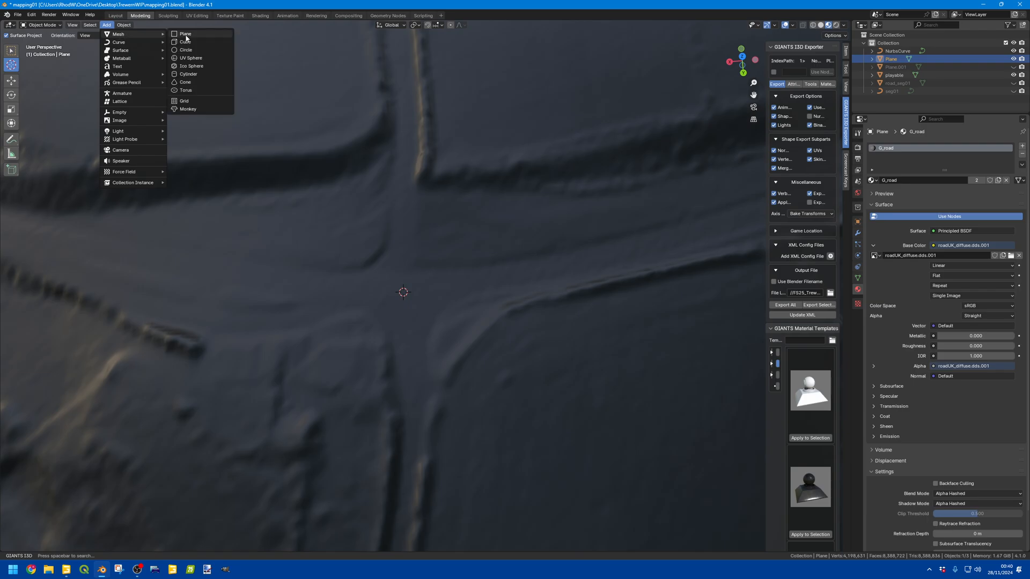
pyautogui.click(185, 36)
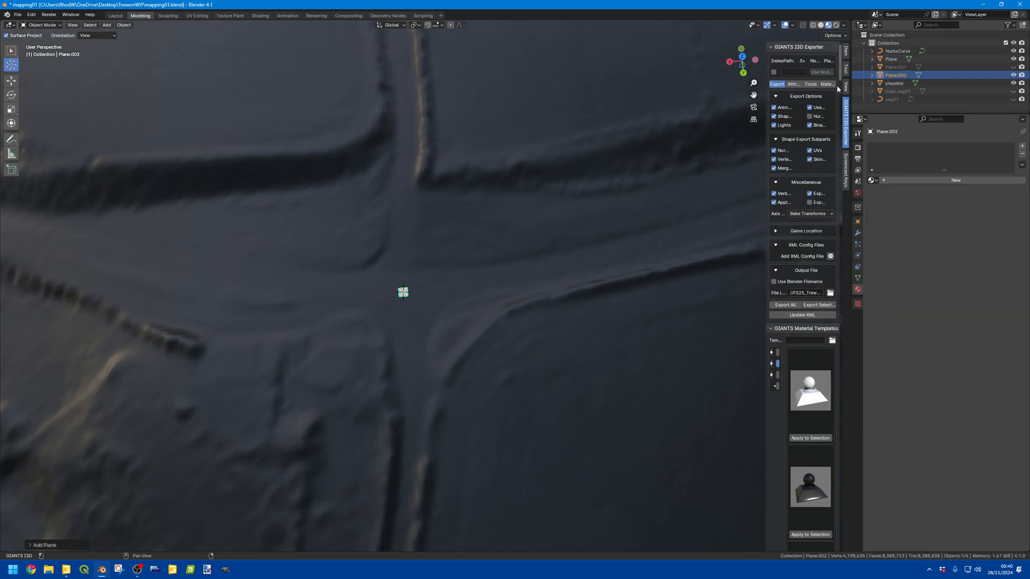
# - Set the new plane's Y dimension to 7.2 m
pyautogui.click(845, 70)
pyautogui.click(846, 51)
pyautogui.click(845, 70)
pyautogui.click(846, 51)
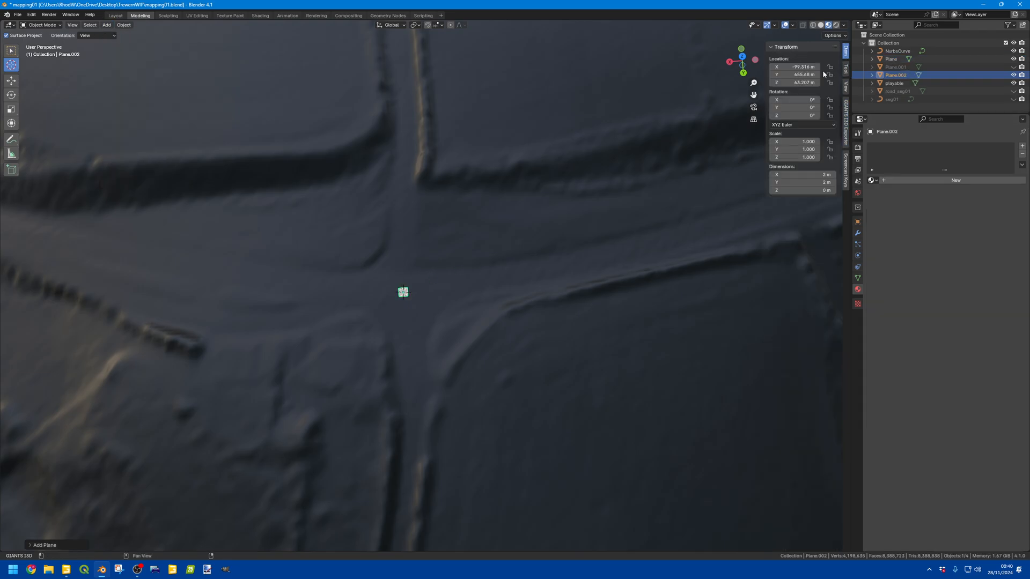
pyautogui.click(816, 182)
pyautogui.write('7.2')
pyautogui.press('Return')
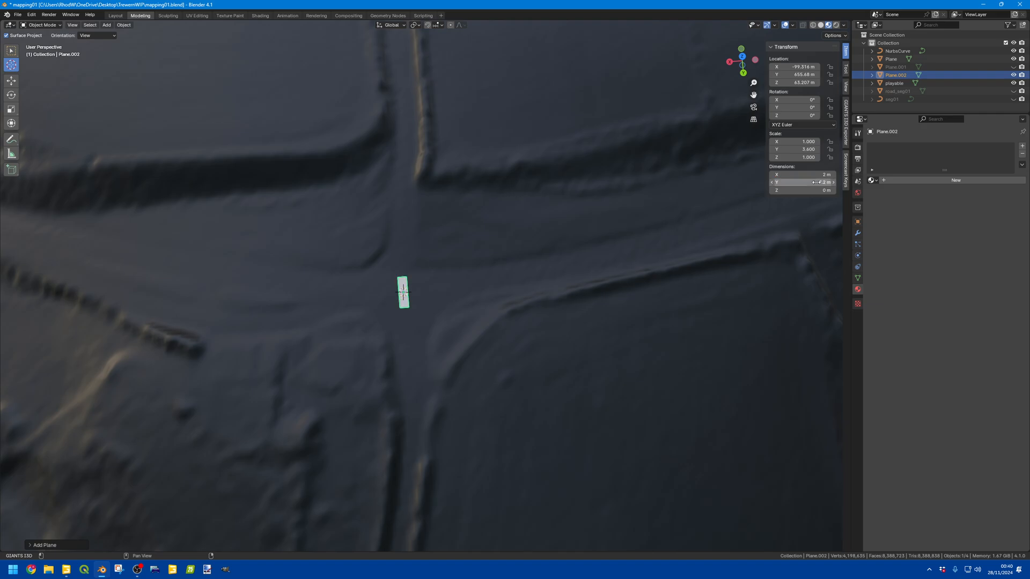
pyautogui.scroll(8, 423, 281)
pyautogui.scroll(-8, 410, 237)
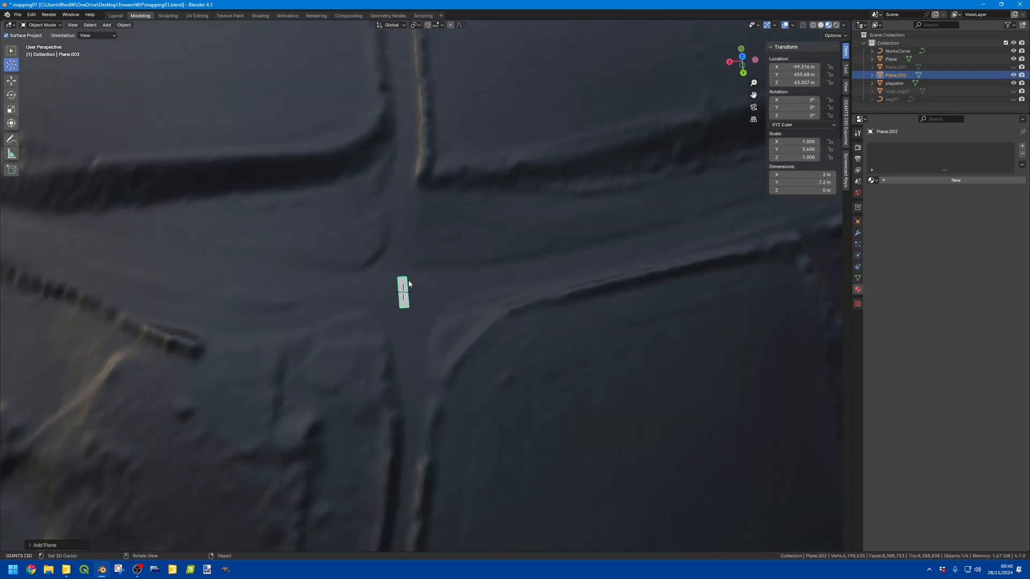
pyautogui.scroll(3, 380, 288)
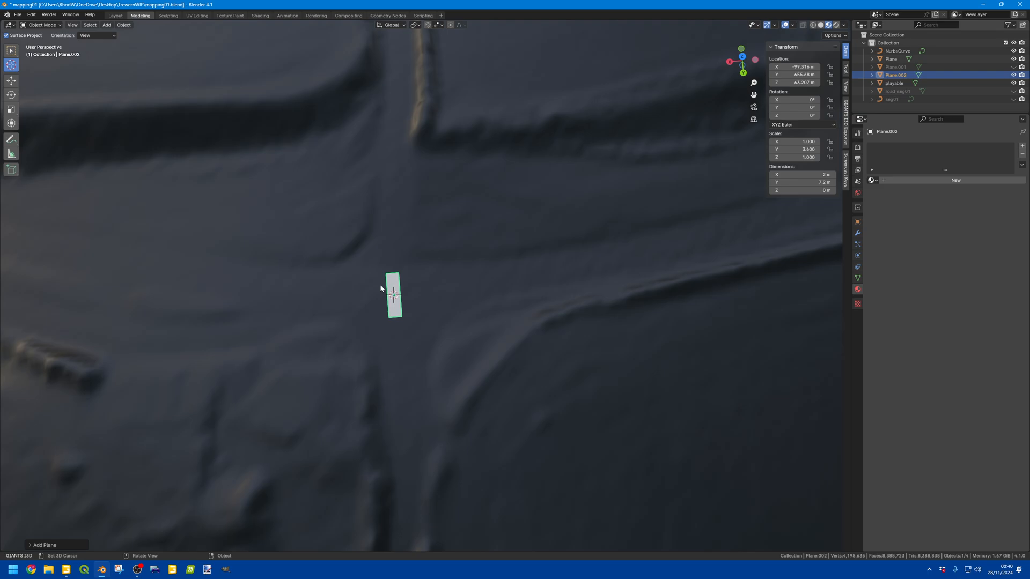
# - Move the plane about 0.5 m in the negative Y direction and switch to the top orthographic view
pyautogui.click(11, 81)
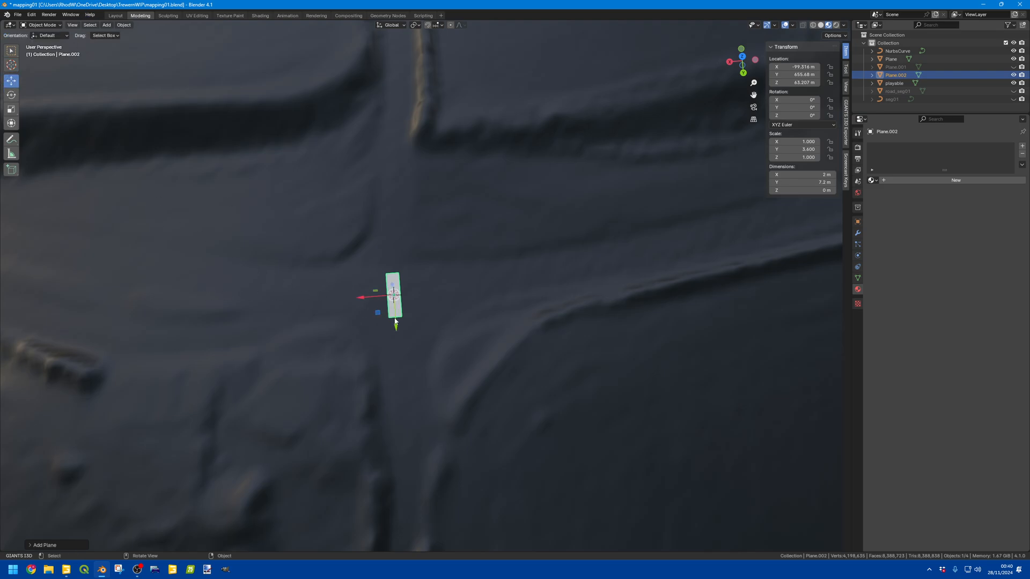
pyautogui.moveTo(395, 322); pyautogui.dragTo(395, 327)
pyautogui.click(742, 57)
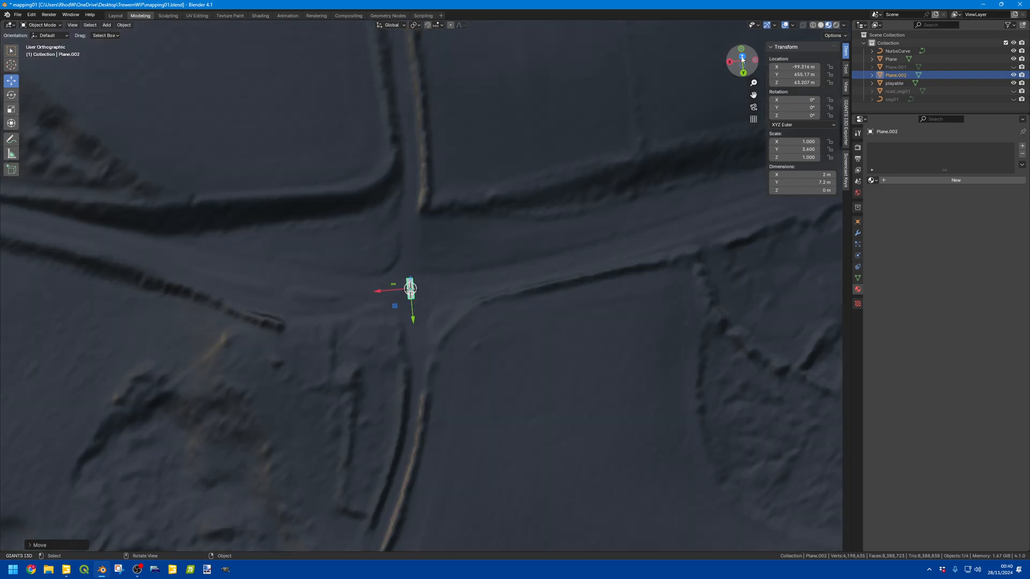
pyautogui.scroll(5, 448, 236)
pyautogui.keyDown('shift'); pyautogui.moveTo(496, 77); pyautogui.dragTo(442, 423, button='middle'); pyautogui.keyUp('shift')
pyautogui.scroll(4, 443, 413)
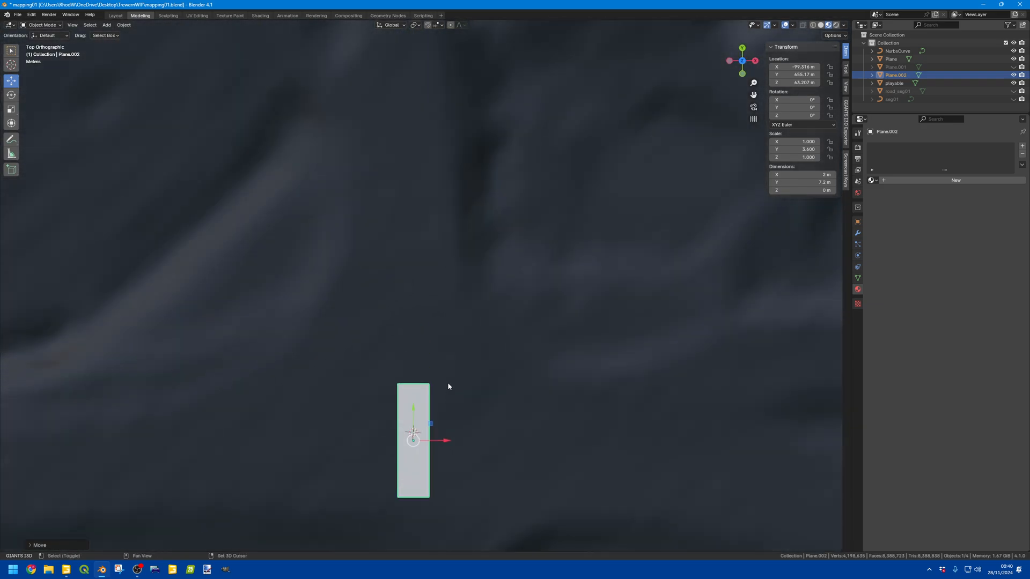
pyautogui.keyDown('shift'); pyautogui.moveTo(448, 386); pyautogui.dragTo(469, 181, button='middle'); pyautogui.keyUp('shift')
# - Enter Edit Mode on the plane and select only its long edge on the negative X side
pyautogui.press('Tab')
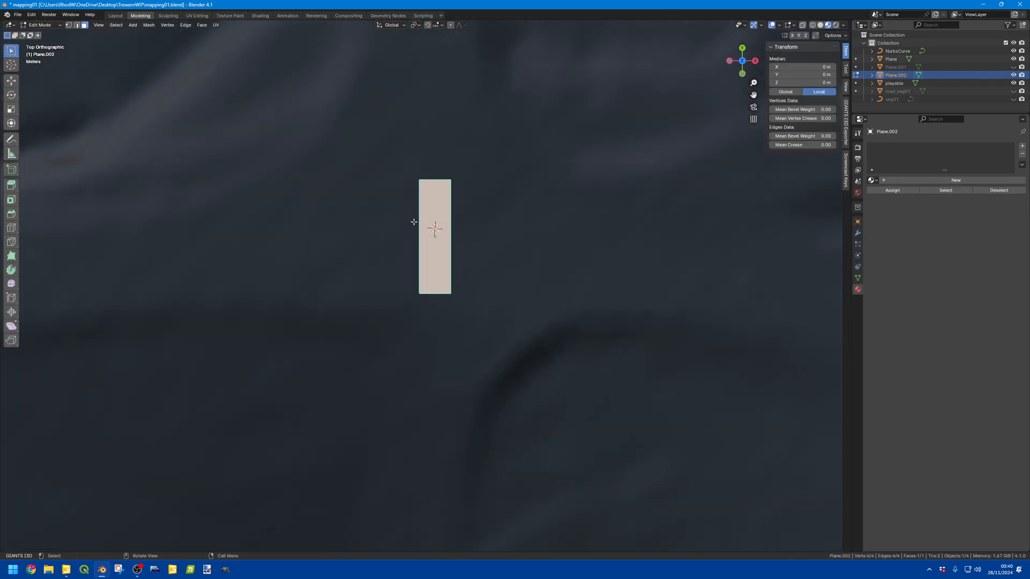
pyautogui.hotkey('alt', 'a')
pyautogui.press('2')
pyautogui.click(415, 222)
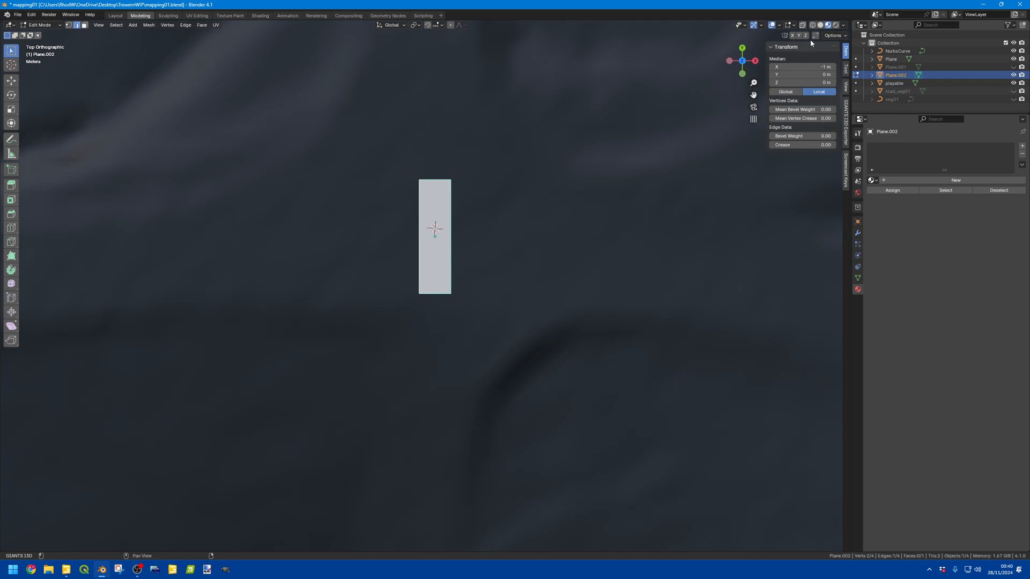
# - Enable the Screencast Keys overlay
pyautogui.click(846, 170)
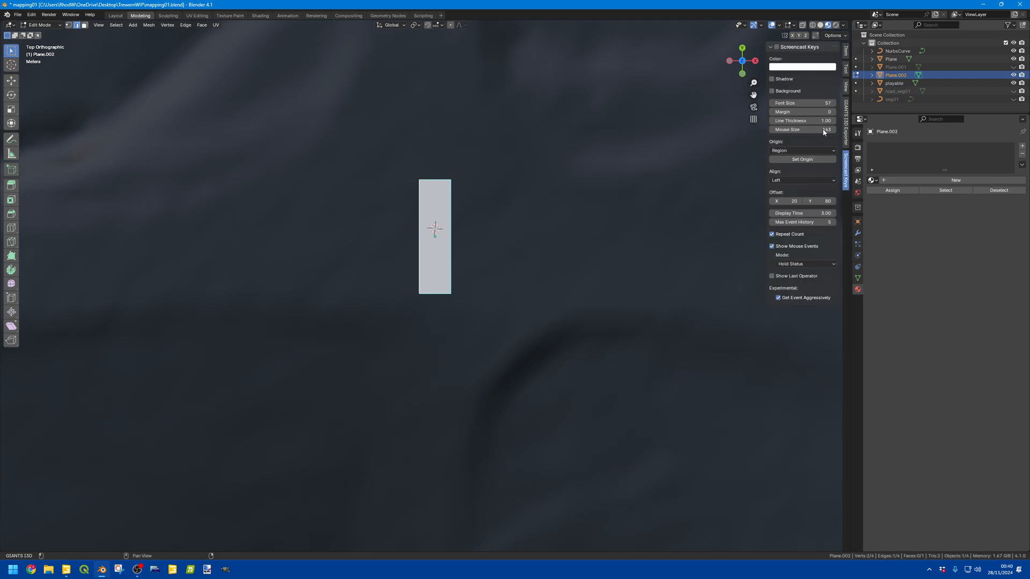
pyautogui.click(780, 48)
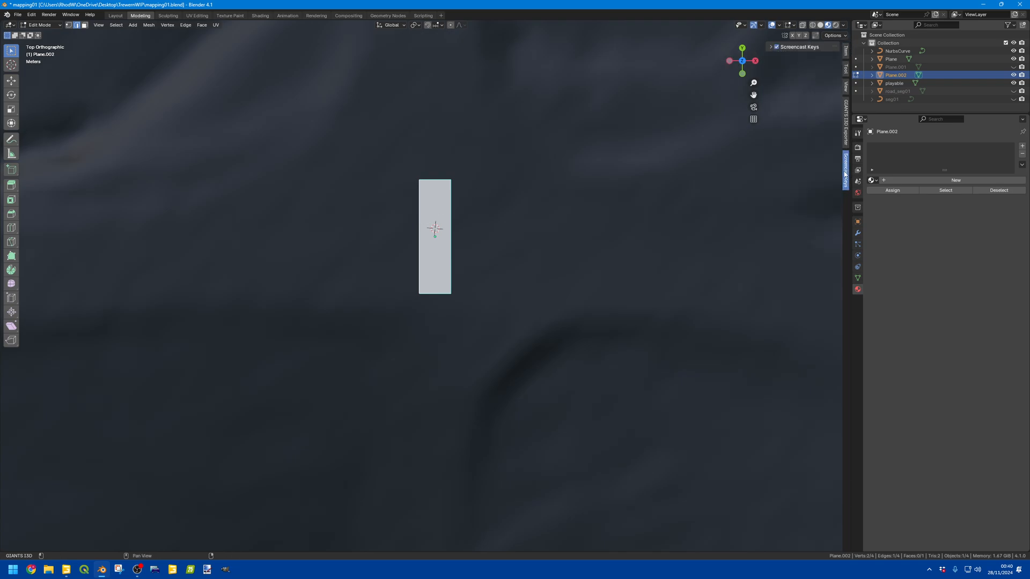
# - Stretch the plane by moving its negative-X edge to local X about -10.65 m and its positive-X edge to about 5 m
pyautogui.click(846, 51)
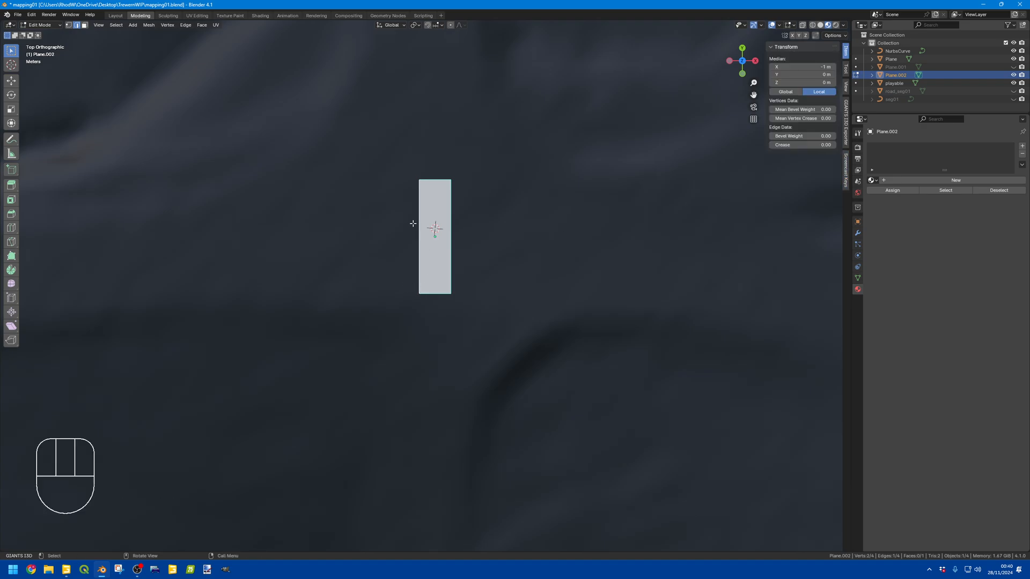
pyautogui.press('2')
pyautogui.click(12, 80)
pyautogui.moveTo(452, 238); pyautogui.dragTo(273, 228)
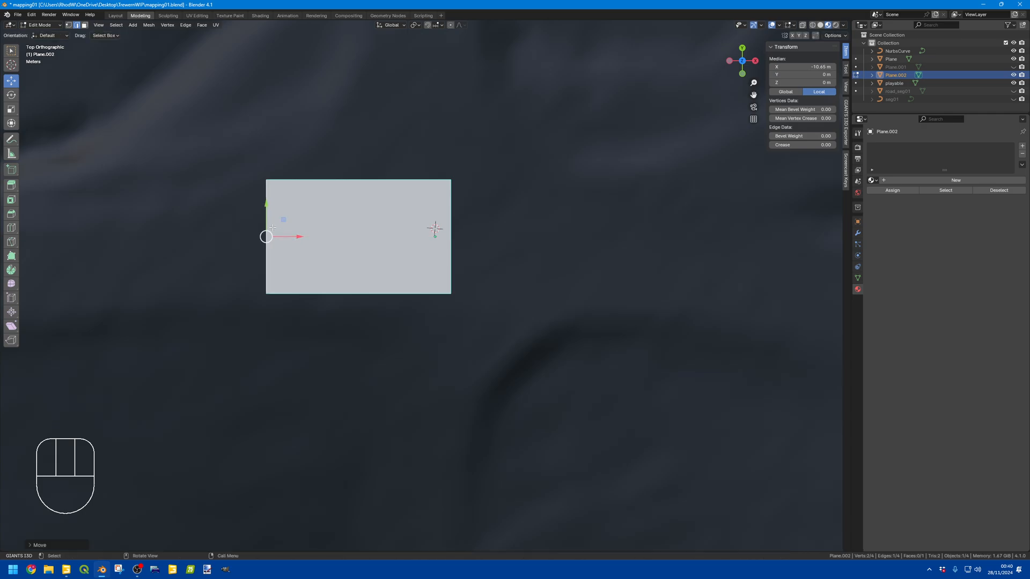
pyautogui.click(448, 217)
pyautogui.moveTo(466, 241); pyautogui.dragTo(528, 239)
# - Add a loop cut across the plane's centre and another in the positive-X half, moving the latter to local X about 2.73 m
pyautogui.click(11, 227)
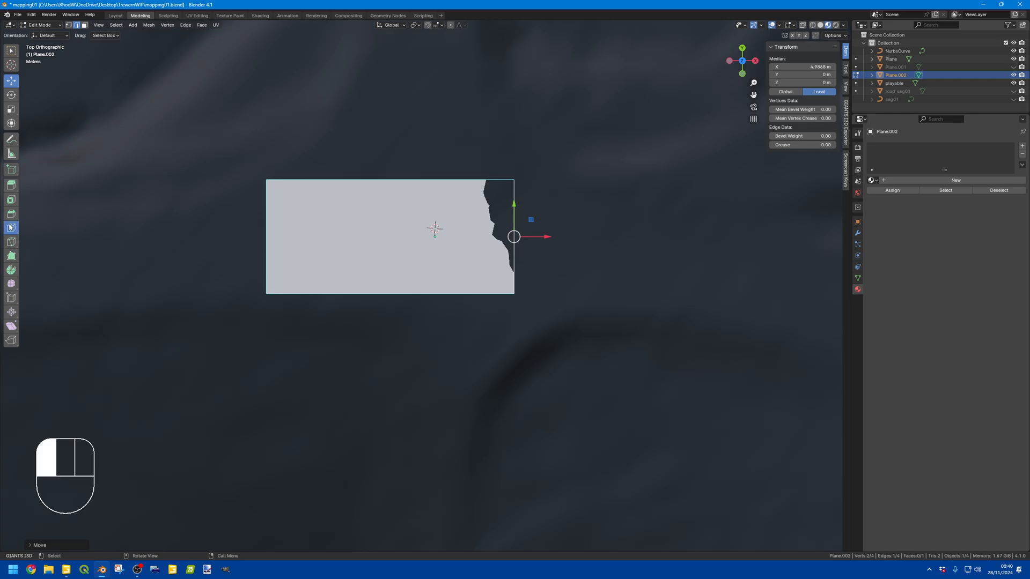
pyautogui.click(392, 171)
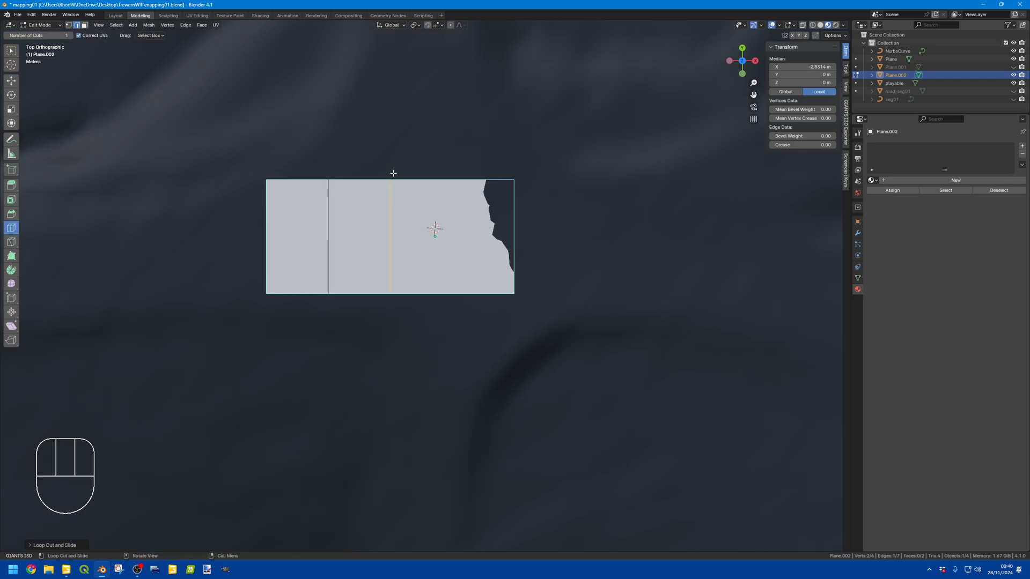
pyautogui.click(451, 176)
pyautogui.click(11, 81)
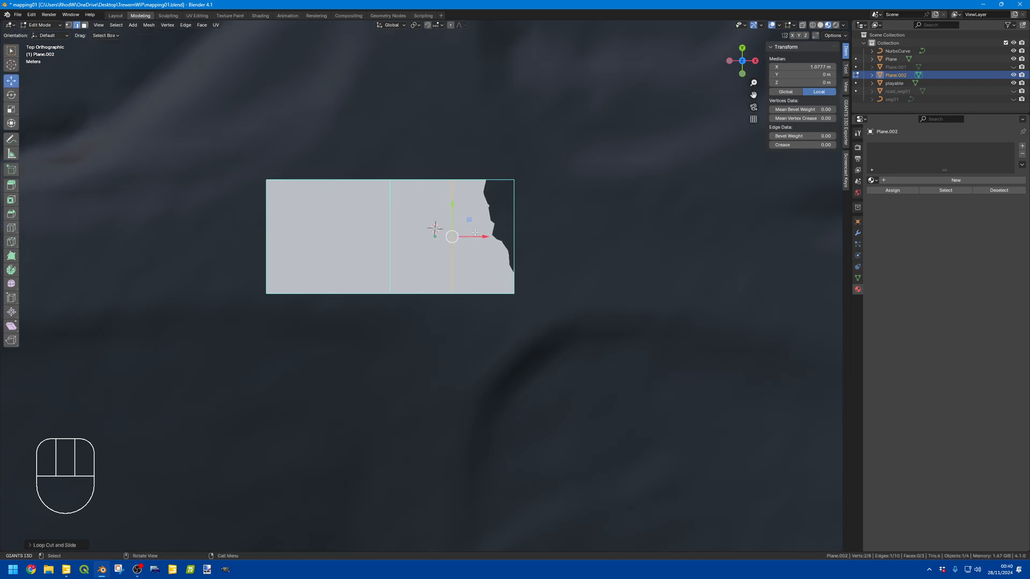
pyautogui.moveTo(475, 236); pyautogui.dragTo(499, 236)
# - Add a loop cut in the plane's negative-X half and move it to local X about -7.45 m
pyautogui.click(11, 228)
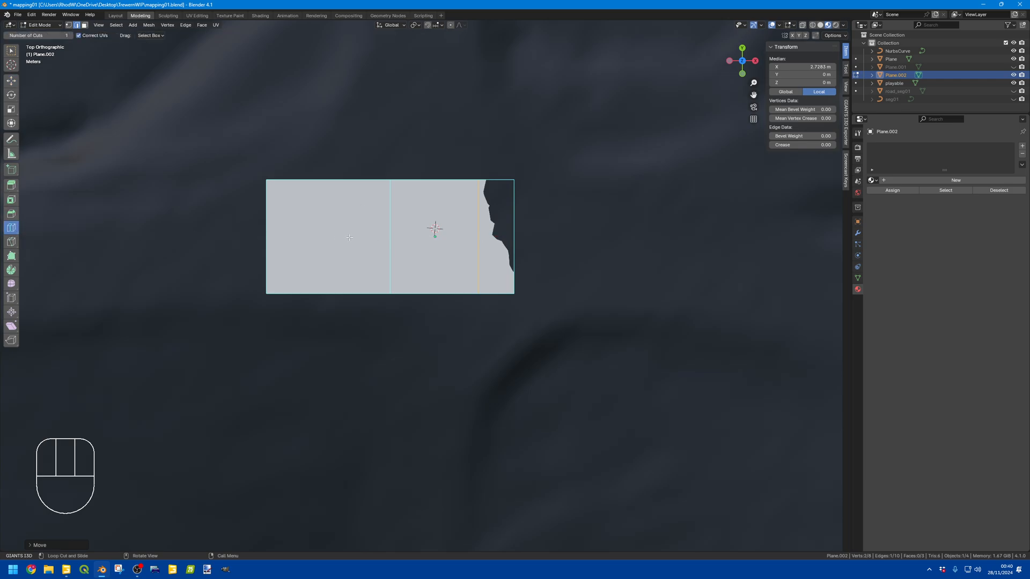
pyautogui.click(312, 179)
pyautogui.click(11, 81)
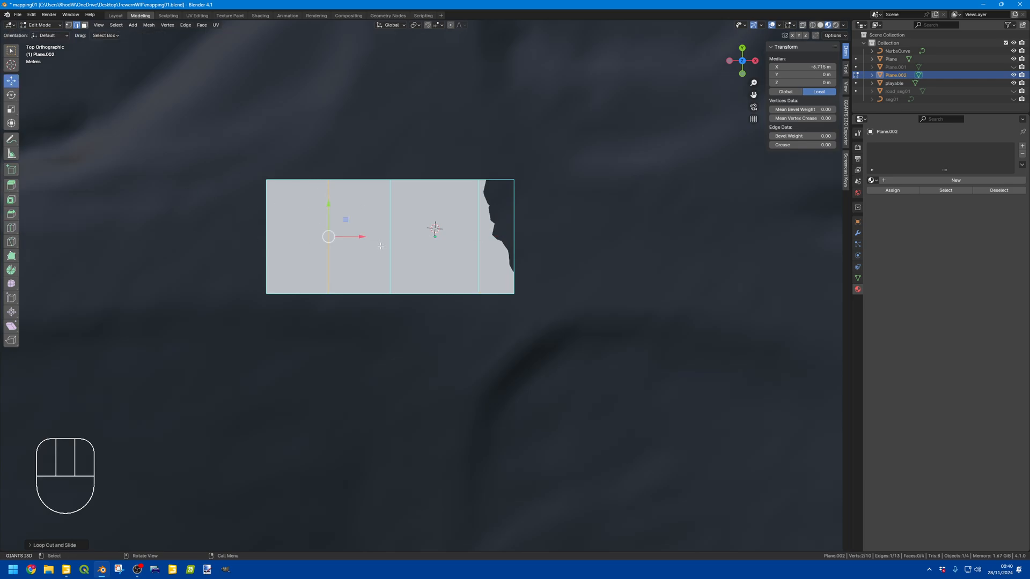
pyautogui.moveTo(359, 237); pyautogui.dragTo(348, 237)
# - Move the negative-X end edge outward and toward negative Y, and shift the neighbouring loop to local Y about -0.04 m for a gentle bend
pyautogui.click(267, 236)
pyautogui.moveTo(269, 210); pyautogui.dragTo(253, 240)
pyautogui.click(317, 236)
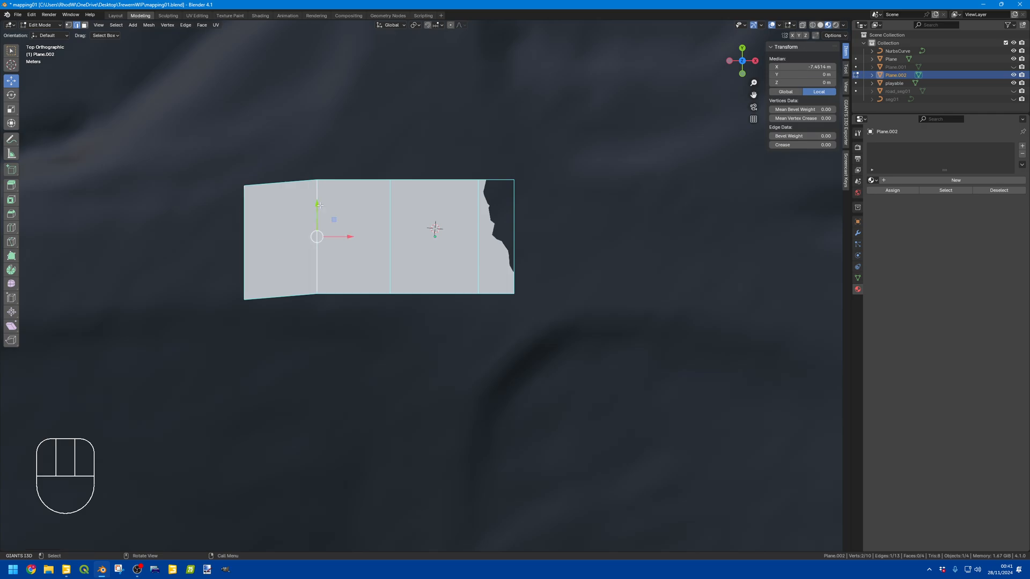
pyautogui.moveTo(317, 205); pyautogui.dragTo(317, 208)
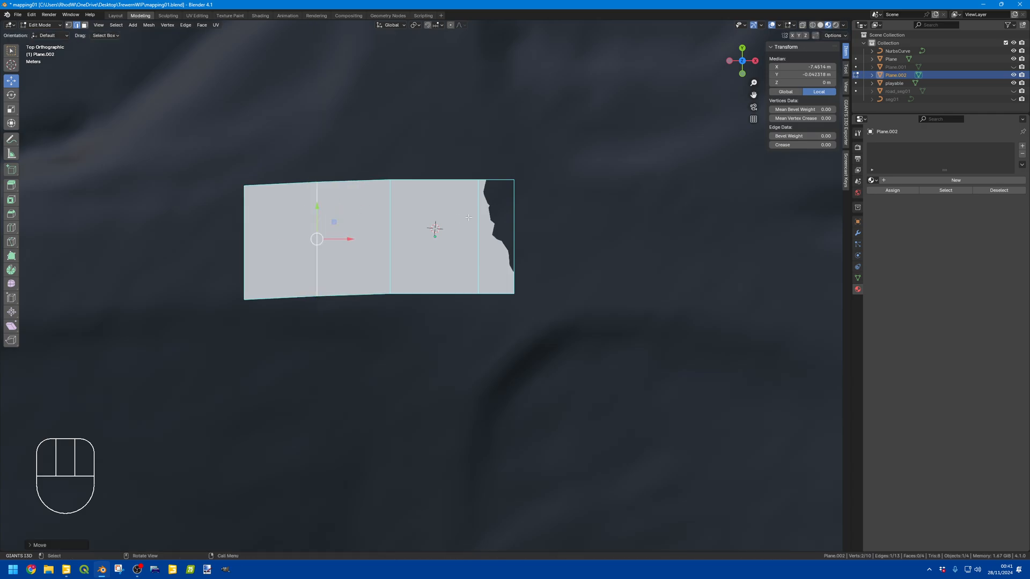
# - Curve the positive-X end by moving its end edge to local X about 7.09 m, Y about -0.16 m, and adjusting the adjacent loop to follow
pyautogui.click(512, 207)
pyautogui.moveTo(534, 237); pyautogui.dragTo(470, 177)
pyautogui.click(493, 210)
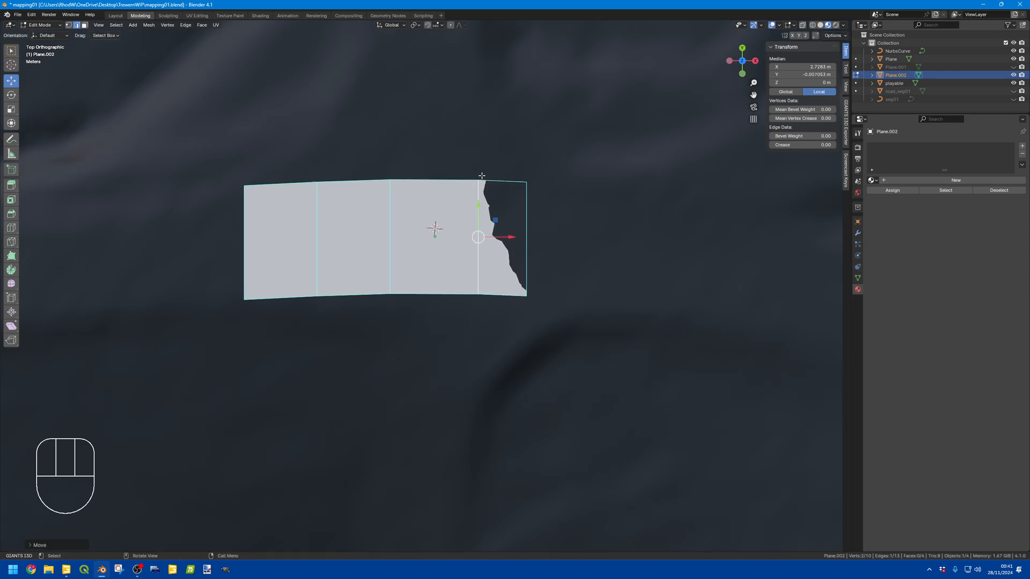
pyautogui.moveTo(506, 241); pyautogui.dragTo(549, 221)
pyautogui.click(487, 219)
pyautogui.moveTo(486, 214); pyautogui.dragTo(486, 216)
pyautogui.click(548, 217)
pyautogui.moveTo(548, 214); pyautogui.dragTo(548, 217)
# - Raise the plane in Object Mode to Z about 67.9 m, above the terrain, and return to Edit Mode in the top orthographic view
pyautogui.press('Tab')
pyautogui.scroll(-7, 516, 258)
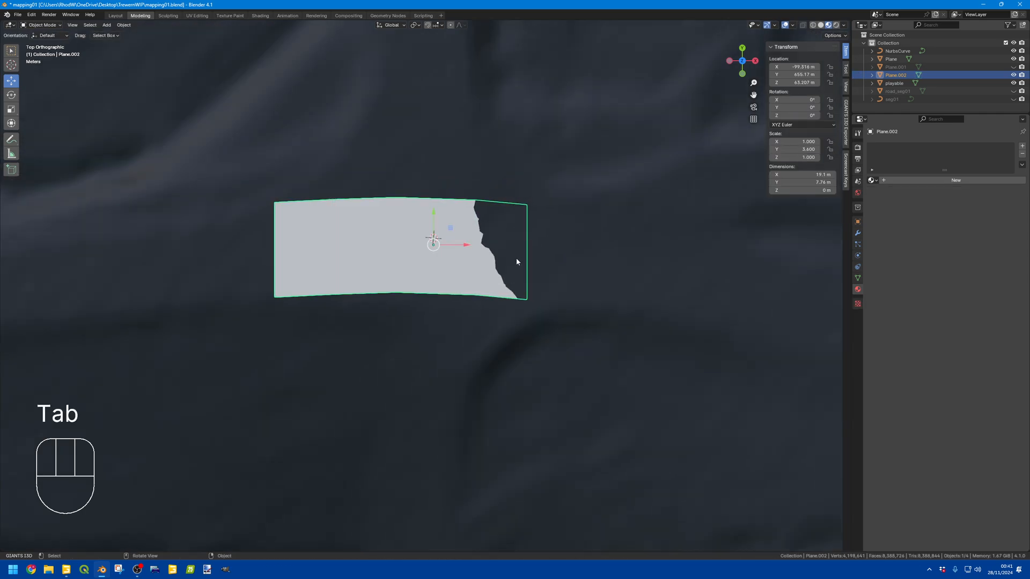
pyautogui.moveTo(515, 256); pyautogui.dragTo(429, 202, button='middle')
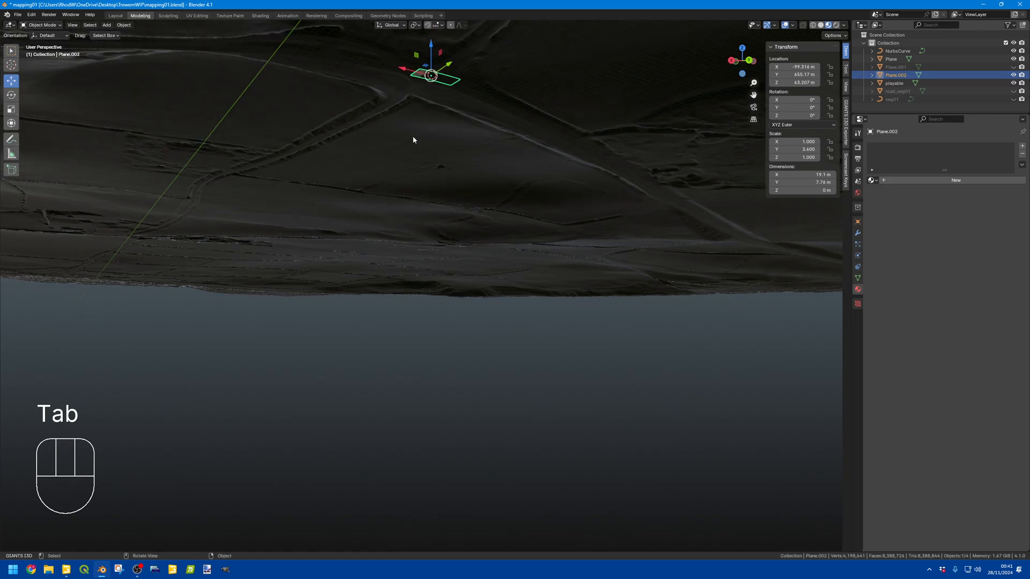
pyautogui.moveTo(414, 137); pyautogui.dragTo(430, 155, button='middle')
pyautogui.moveTo(431, 82); pyautogui.dragTo(434, 74)
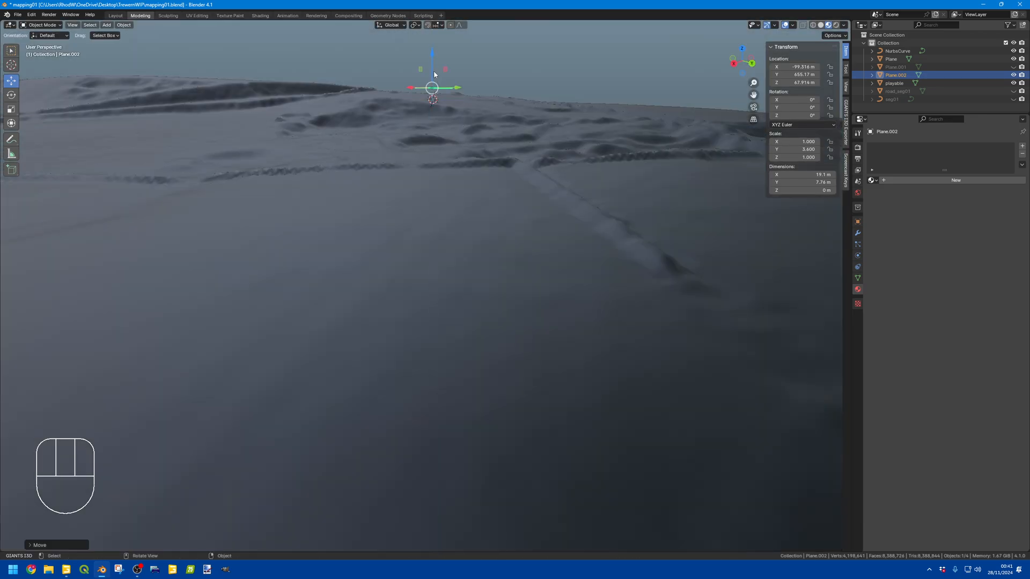
pyautogui.click(742, 49)
pyautogui.scroll(4, 448, 225)
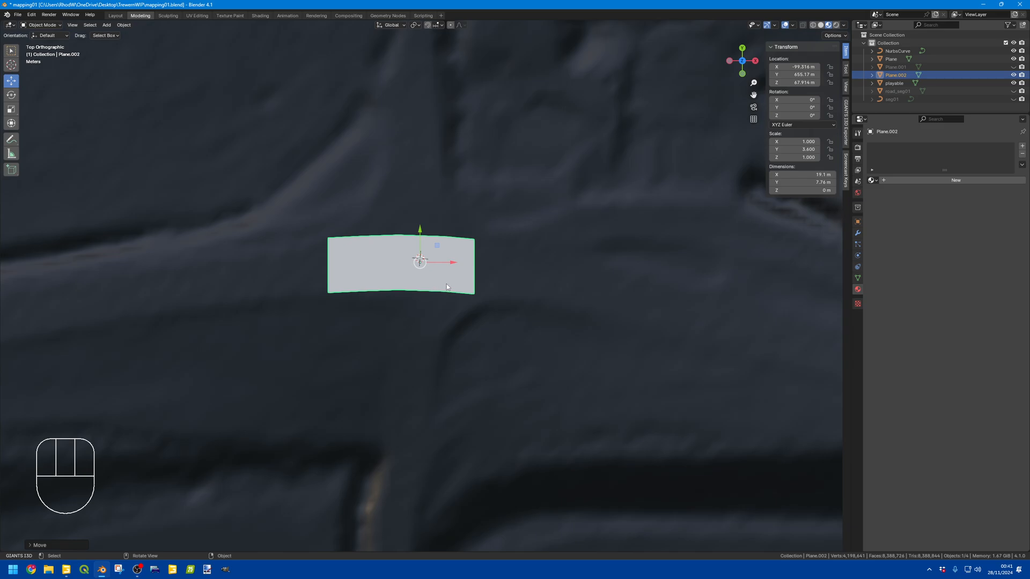
pyautogui.press('Tab')
pyautogui.scroll(3, 483, 273)
pyautogui.keyDown('shift'); pyautogui.moveTo(555, 267); pyautogui.dragTo(383, 210, button='middle'); pyautogui.keyUp('shift')
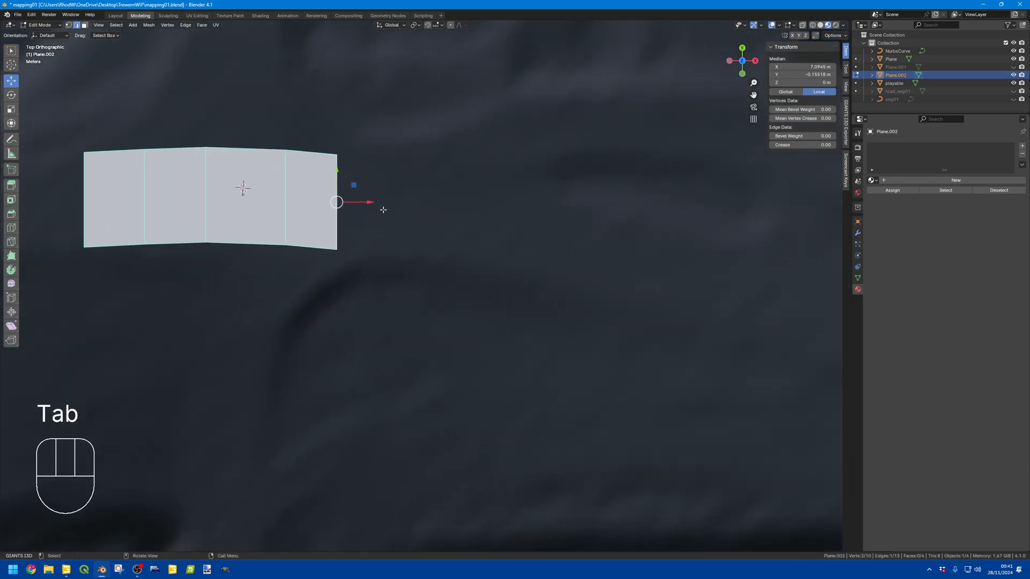
pyautogui.press('e')
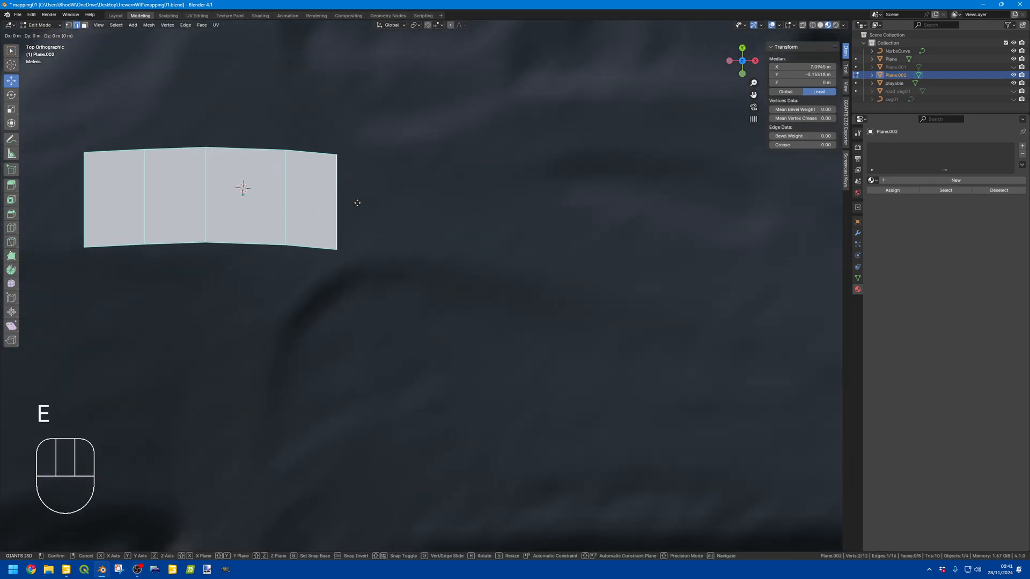
pyautogui.press('z')
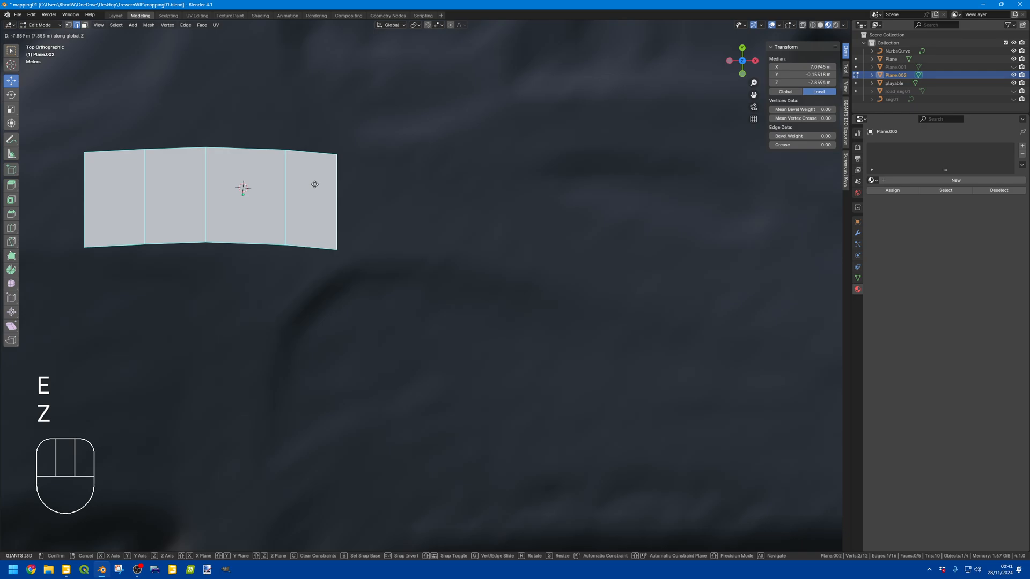
pyautogui.press('Escape')
# - Extrude the positive-X end edge about 3.8 m along X, shift it to local Y about -0.27 m, and leave Edit Mode
pyautogui.press('e')
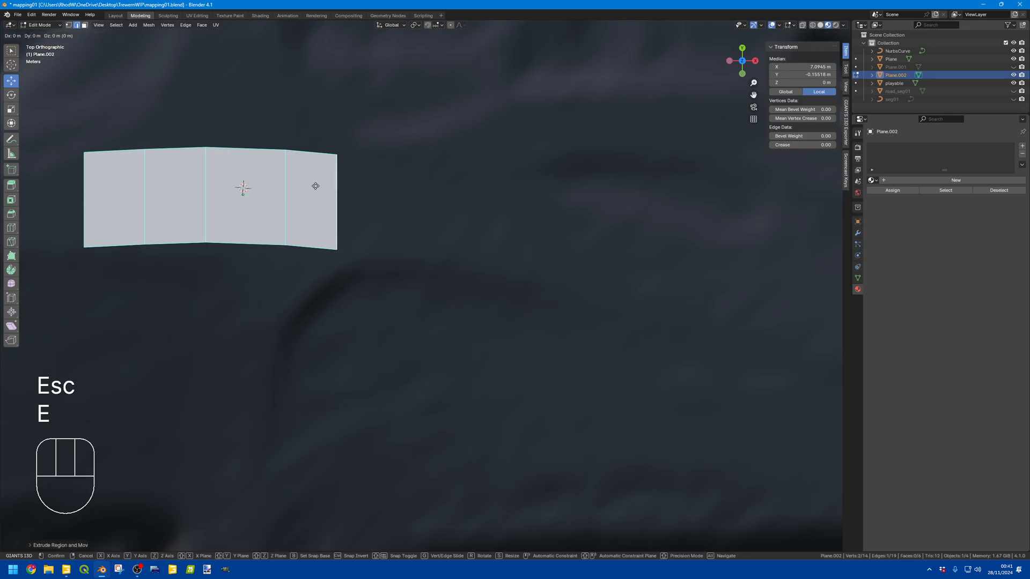
pyautogui.press('x')
pyautogui.click(367, 188)
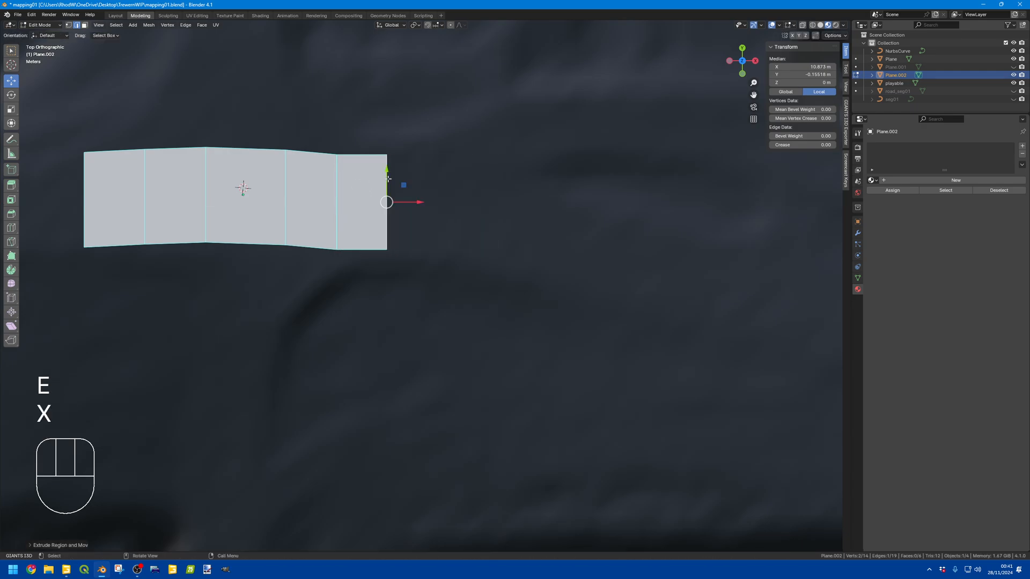
pyautogui.moveTo(388, 179); pyautogui.dragTo(384, 187)
pyautogui.press('Tab')
# - Rename the road plane object as MainSeg
pyautogui.scroll(-3, 252, 249)
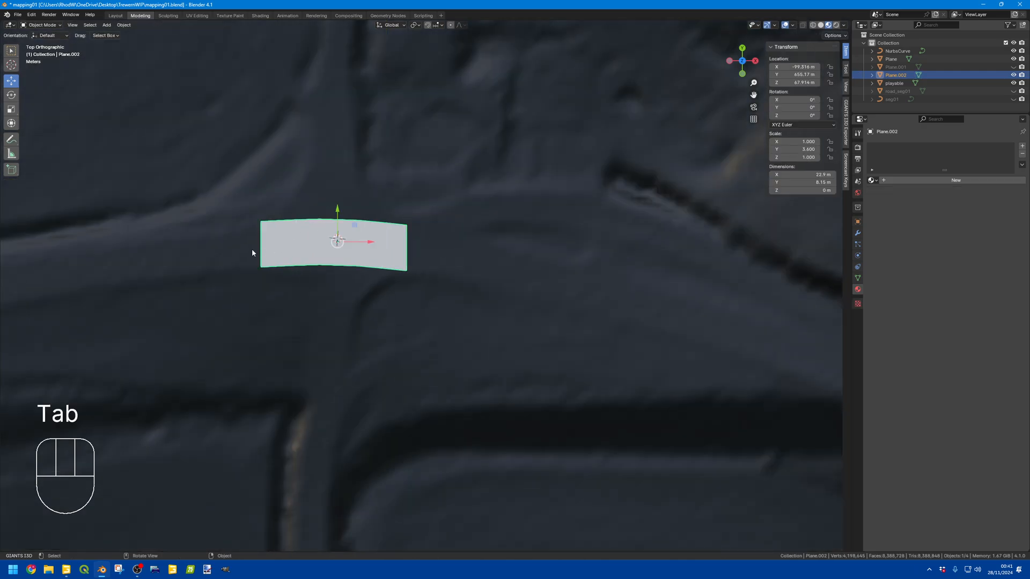
pyautogui.keyDown('shift'); pyautogui.moveTo(335, 250); pyautogui.dragTo(438, 255, button='middle'); pyautogui.keyUp('shift')
pyautogui.scroll(4, 436, 252)
pyautogui.keyDown('shift'); pyautogui.moveTo(588, 239); pyautogui.dragTo(540, 248, button='middle'); pyautogui.keyUp('shift')
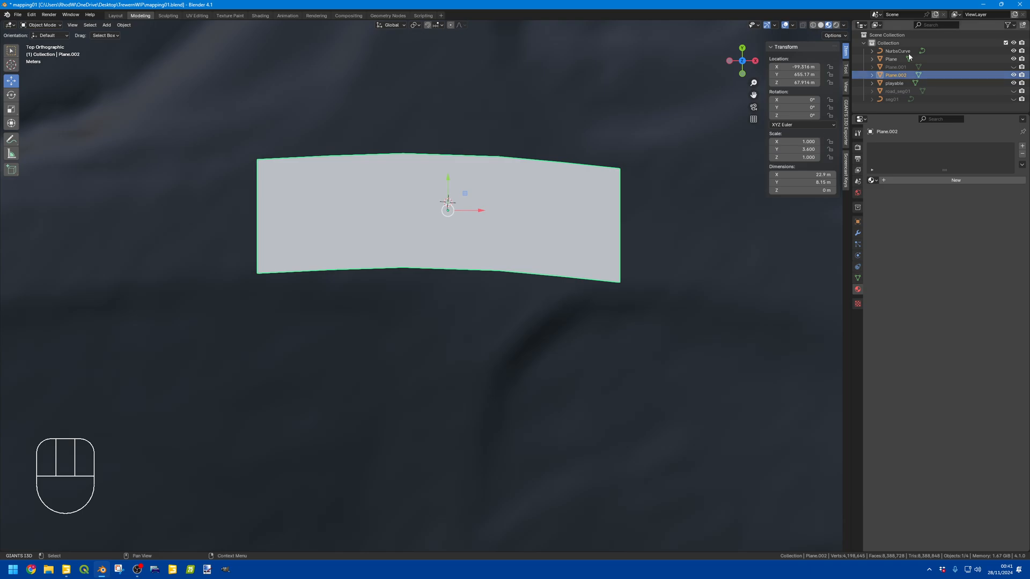
pyautogui.doubleClick(895, 75)
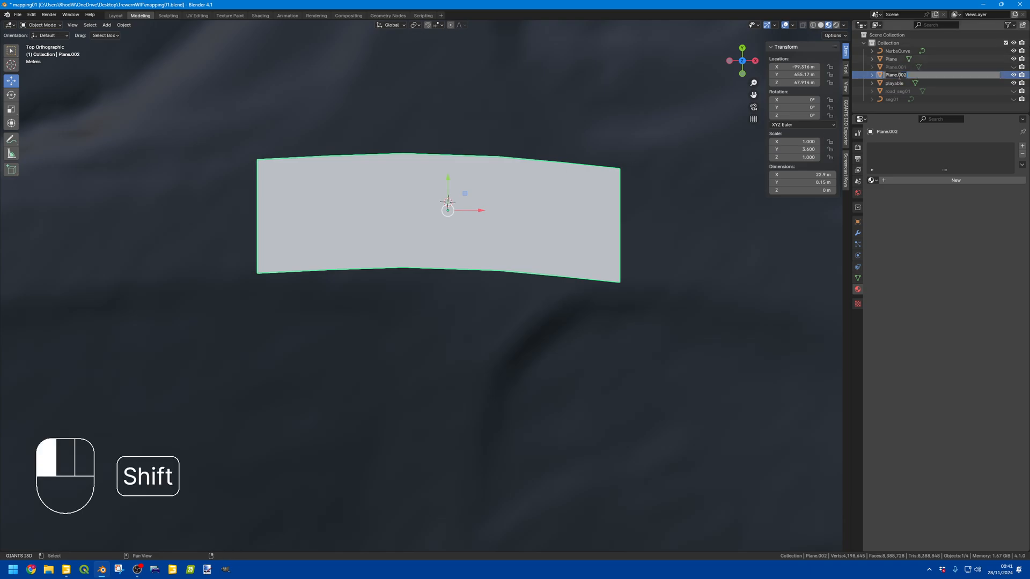
pyautogui.write('mAIN_')
pyautogui.press('BackSpace')
pyautogui.press('BackSpace')
pyautogui.press('BackSpace')
pyautogui.press('BackSpace')
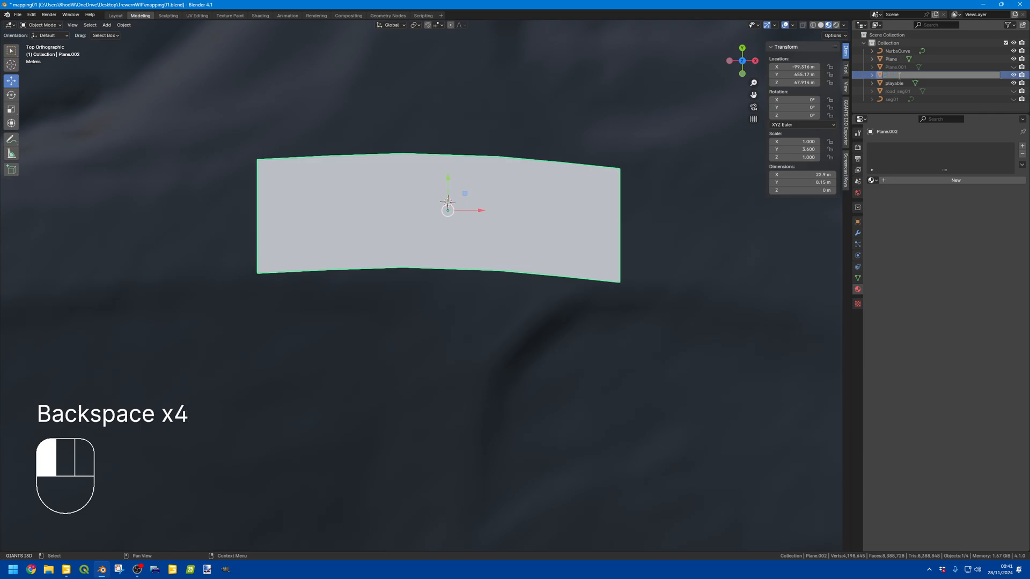
pyautogui.write('MainS')
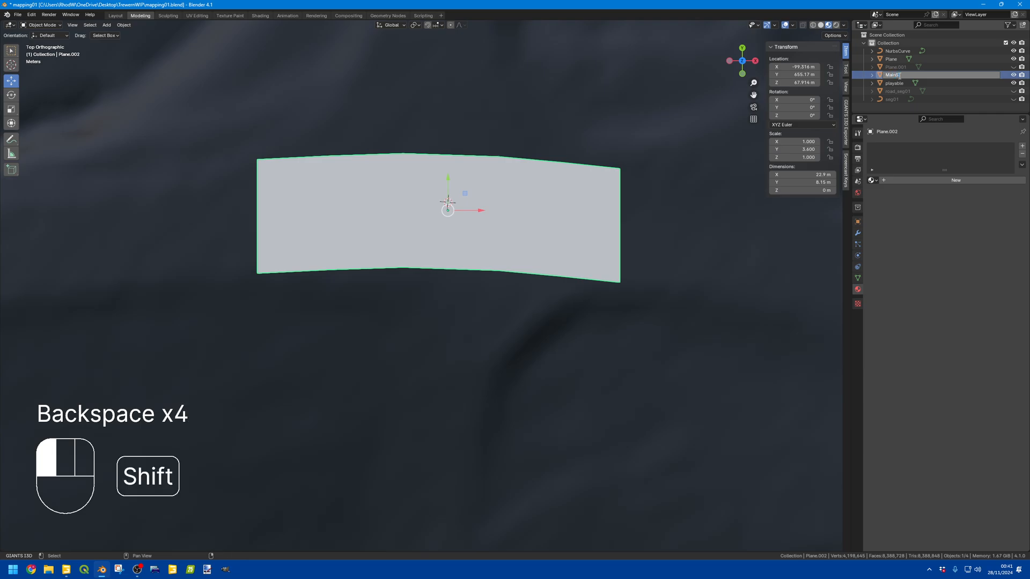
pyautogui.write('eg')
pyautogui.press('Return')
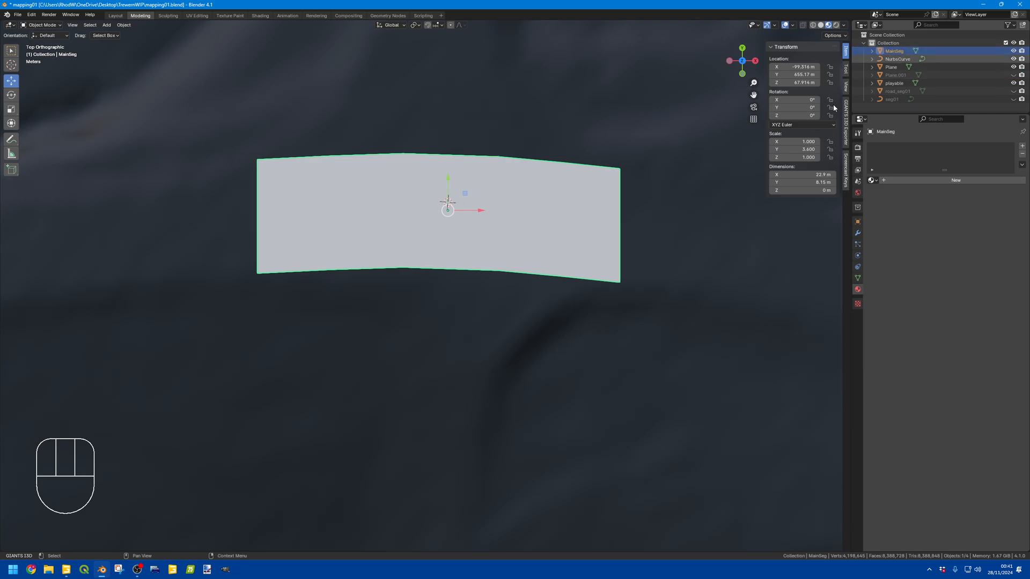
# - Assign the existing G_road material to MainSeg
pyautogui.scroll(-3, 740, 194)
pyautogui.scroll(5, 648, 279)
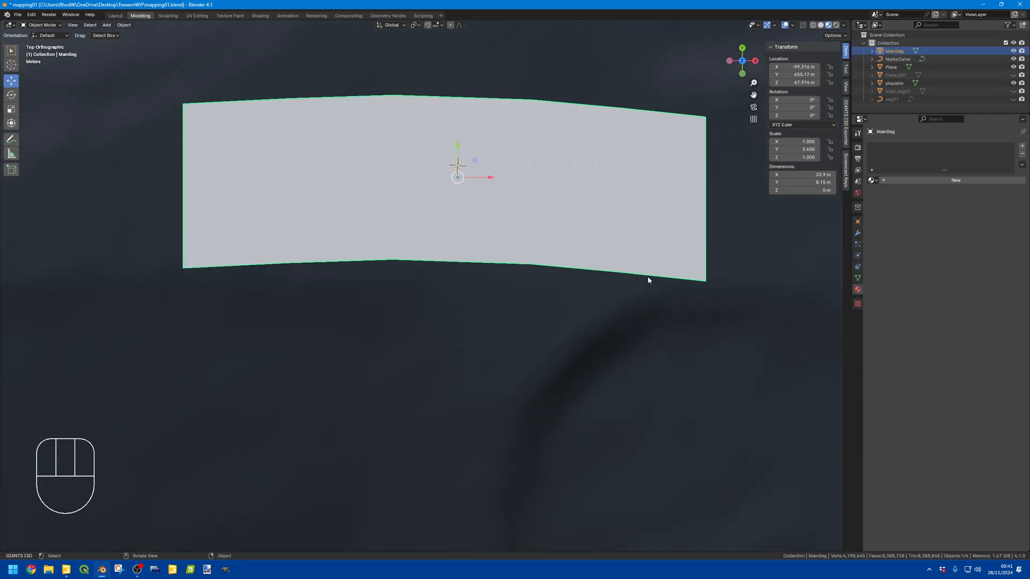
pyautogui.click(873, 180)
pyautogui.click(891, 192)
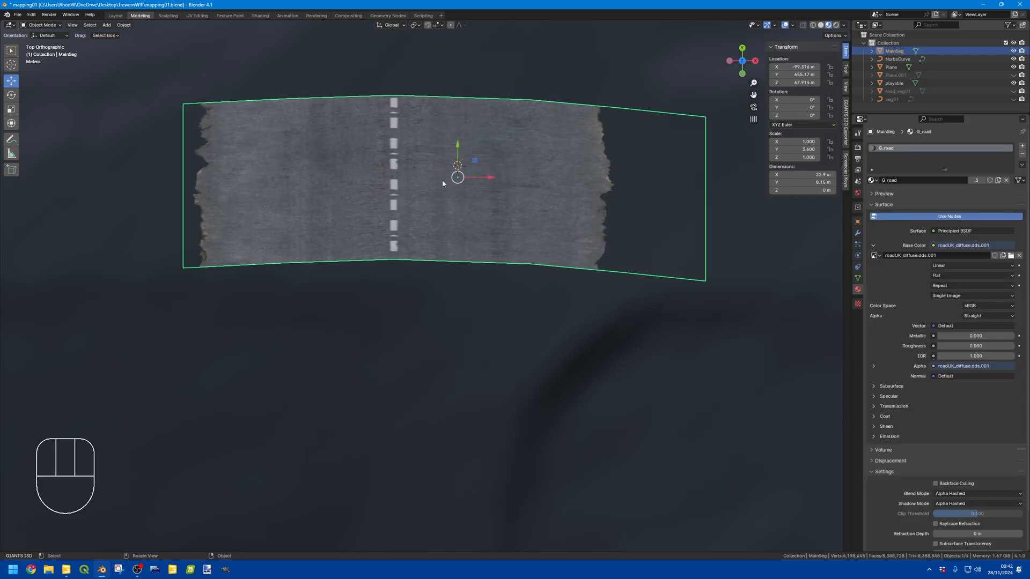
# - Enter Edit Mode on MainSeg, select the whole mesh and unwrap its UVs with the standard Unwrap operation
pyautogui.press('Tab')
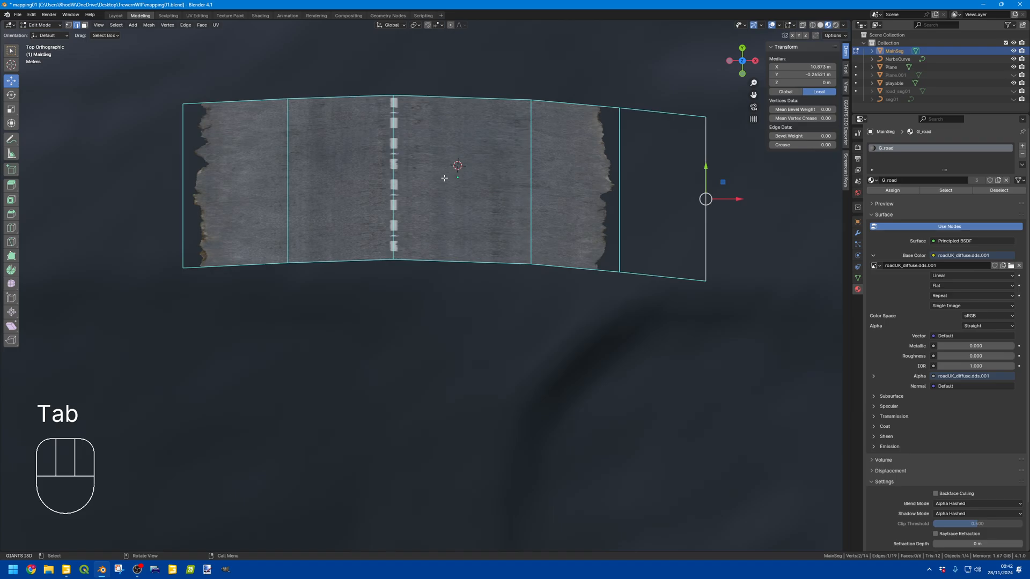
pyautogui.press('a')
pyautogui.press('u')
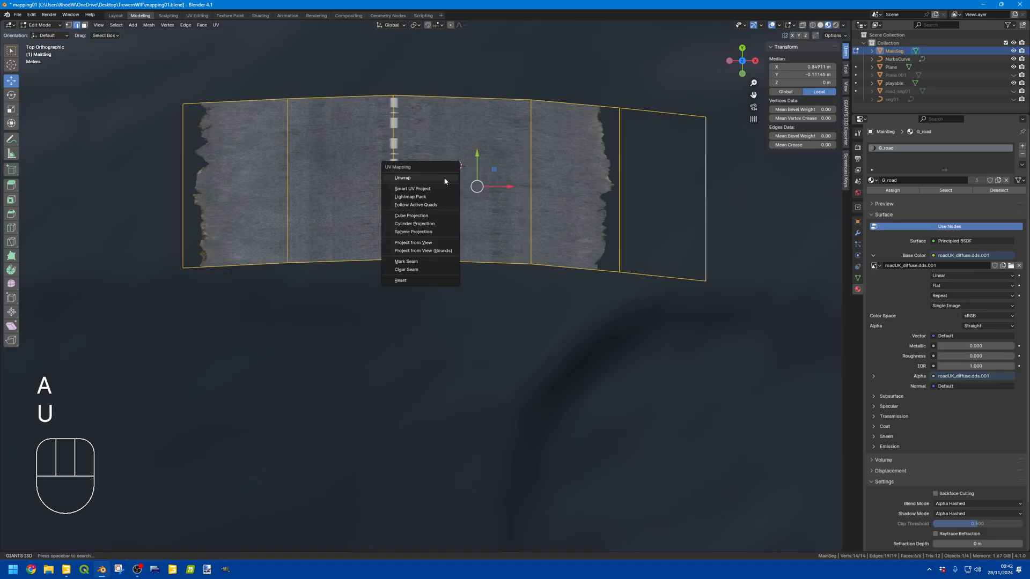
pyautogui.click(444, 177)
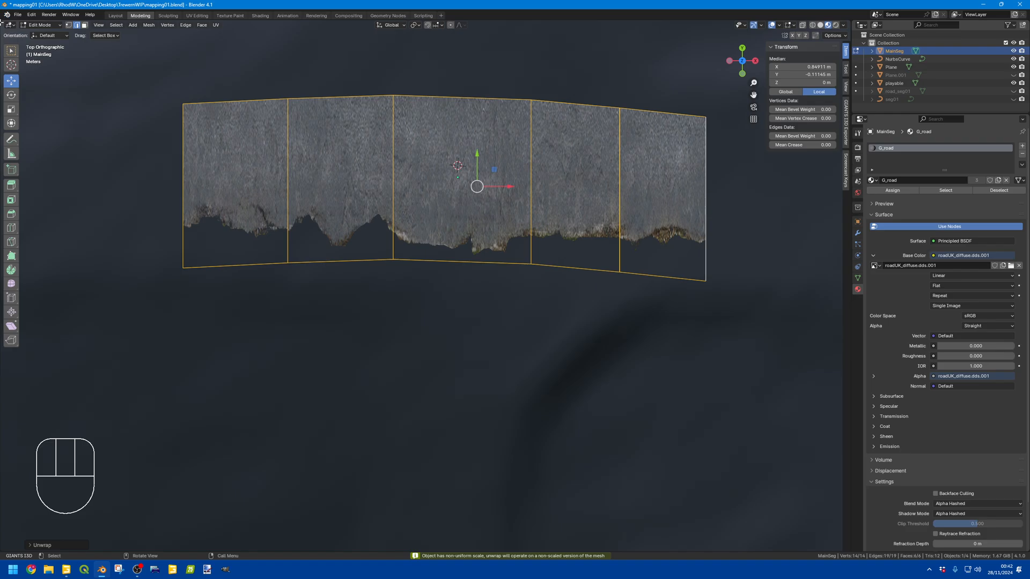
# - Split the viewport to show a UV Editor beside it and scale all of MainSeg's UVs up to more than five times their size
pyautogui.moveTo(5, 22); pyautogui.dragTo(266, 27)
pyautogui.click(11, 24)
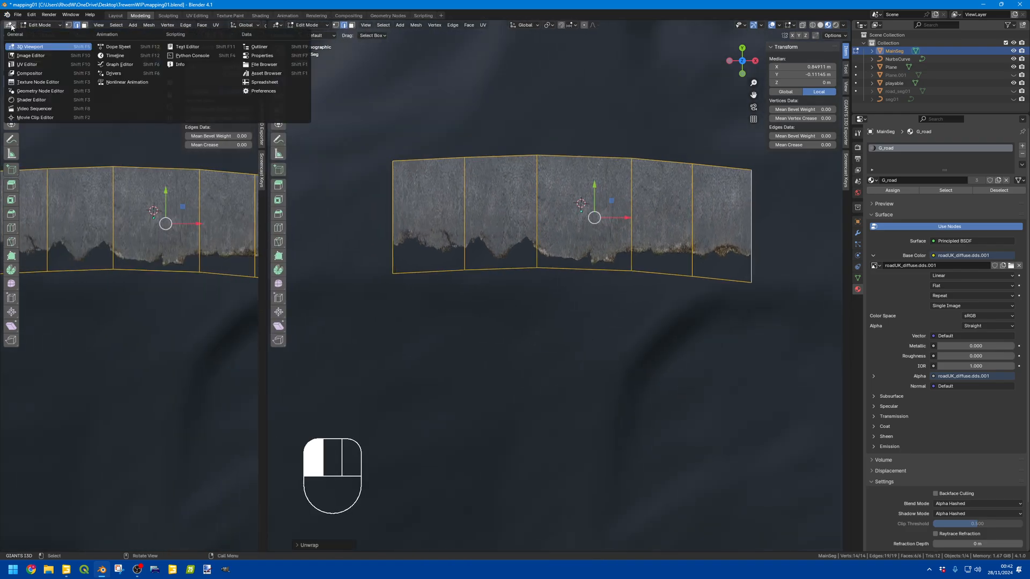
pyautogui.click(39, 67)
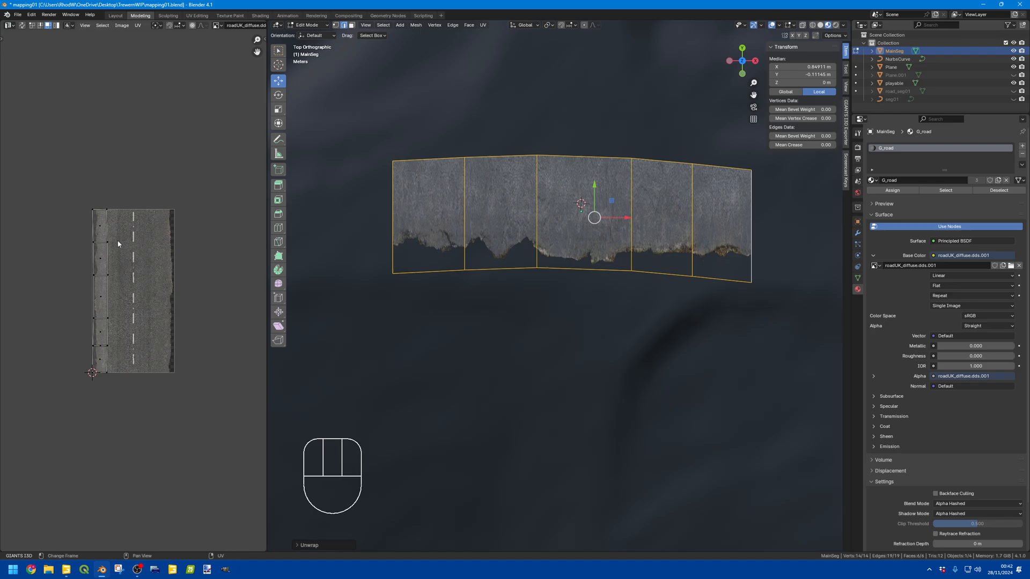
pyautogui.press('a')
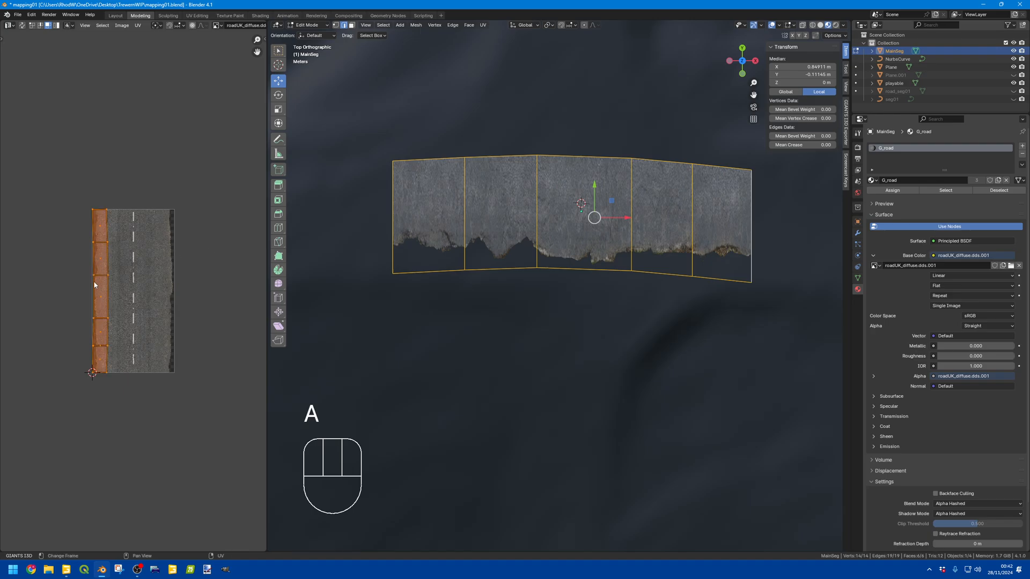
pyautogui.press('s')
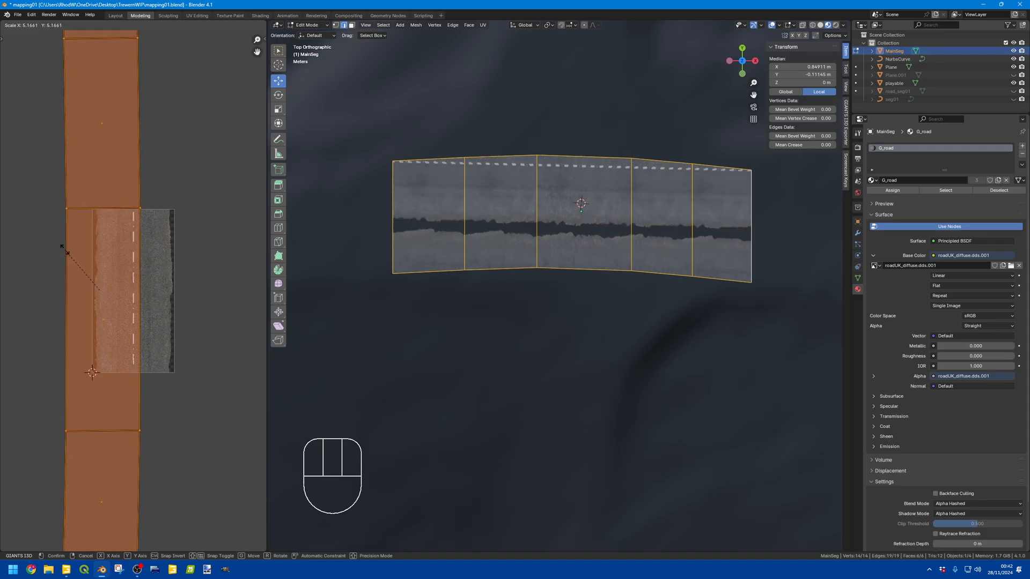
pyautogui.click(139, 271)
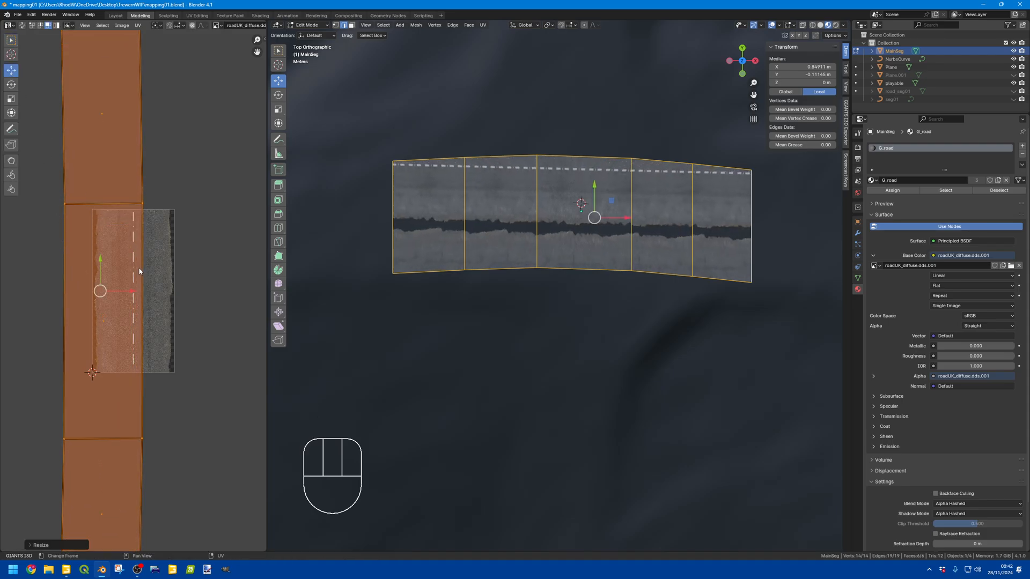
# - Shift all UVs about 0.38 in X onto the road texture, then level the longest quad's upper two UV vertices by scaling them to 0 in Y
pyautogui.moveTo(136, 291); pyautogui.dragTo(167, 291)
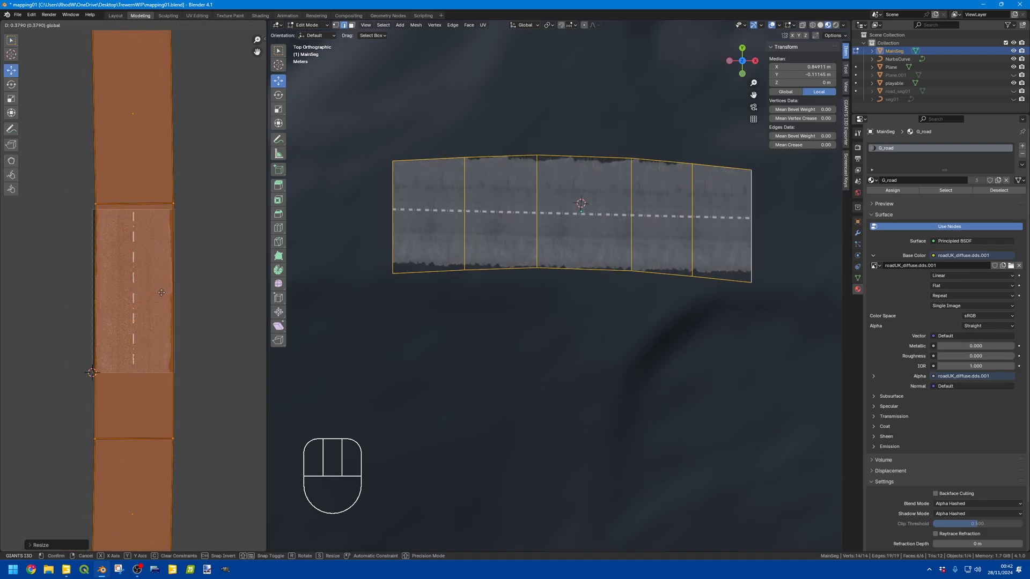
pyautogui.click(99, 205)
pyautogui.press('1')
pyautogui.click(96, 204)
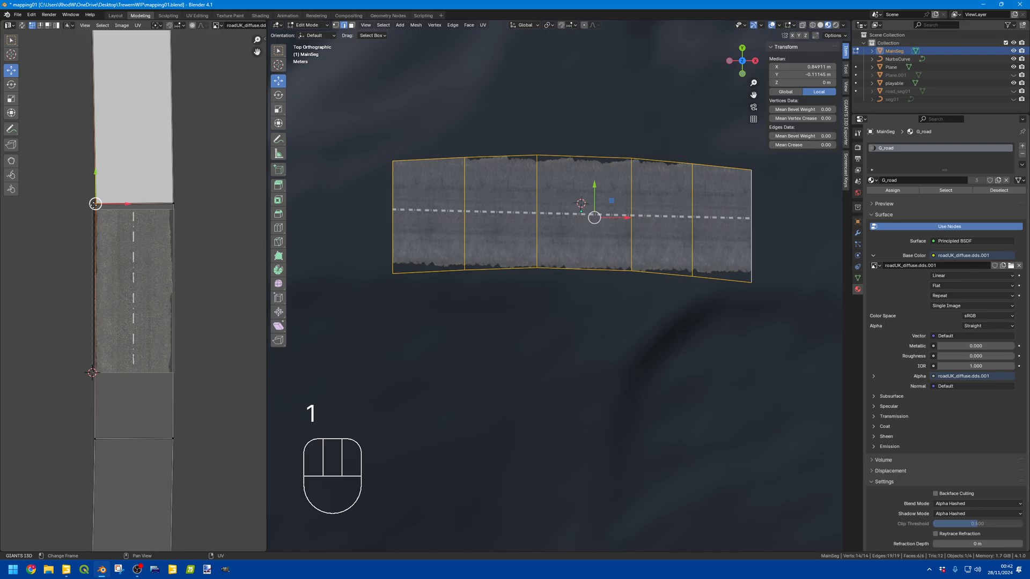
pyautogui.keyDown('shift'); pyautogui.click(171, 205); pyautogui.keyUp('shift')
pyautogui.press('s')
pyautogui.press('y')
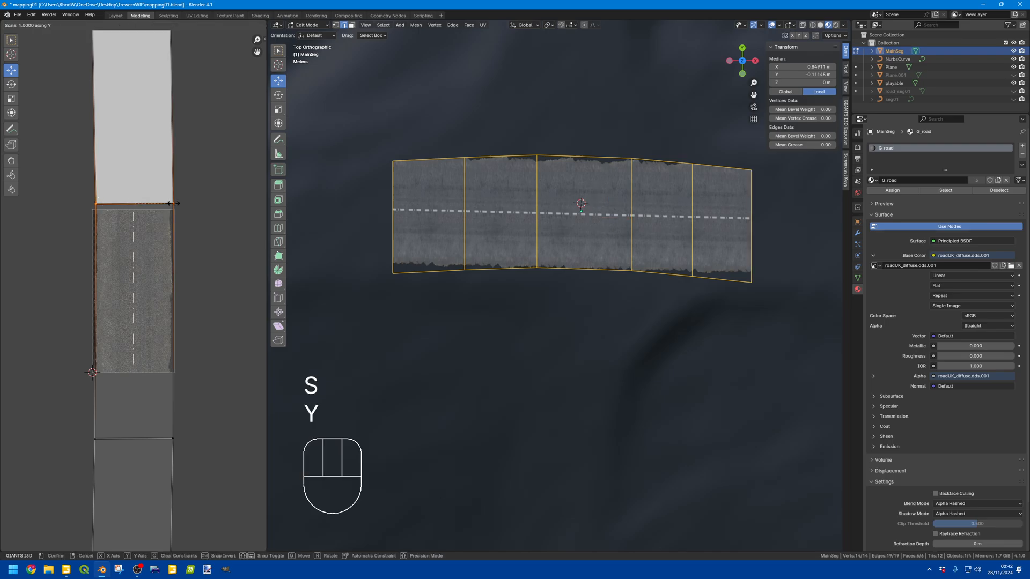
pyautogui.press('0')
pyautogui.press('Return')
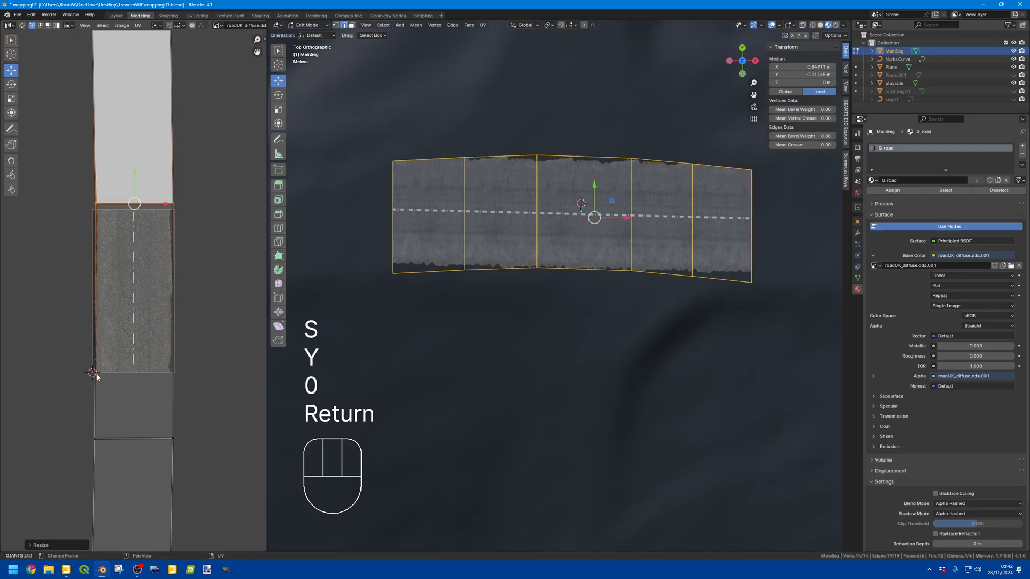
# - Level the longest quad's lower two UV vertices by scaling them to 0 along Y
pyautogui.click(189, 369)
pyautogui.click(97, 441)
pyautogui.keyDown('shift'); pyautogui.click(176, 439); pyautogui.keyUp('shift')
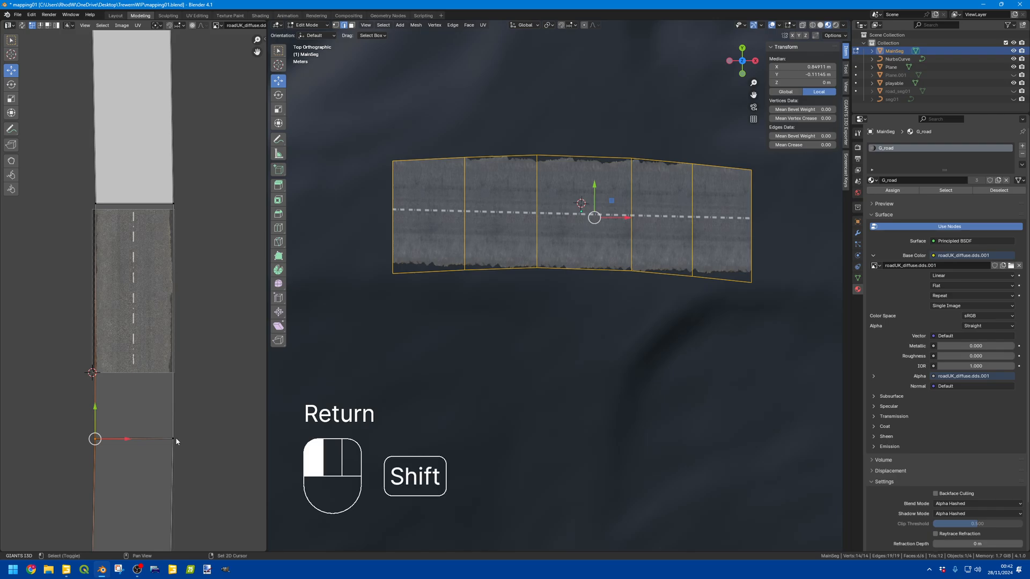
pyautogui.press('s')
pyautogui.press('y')
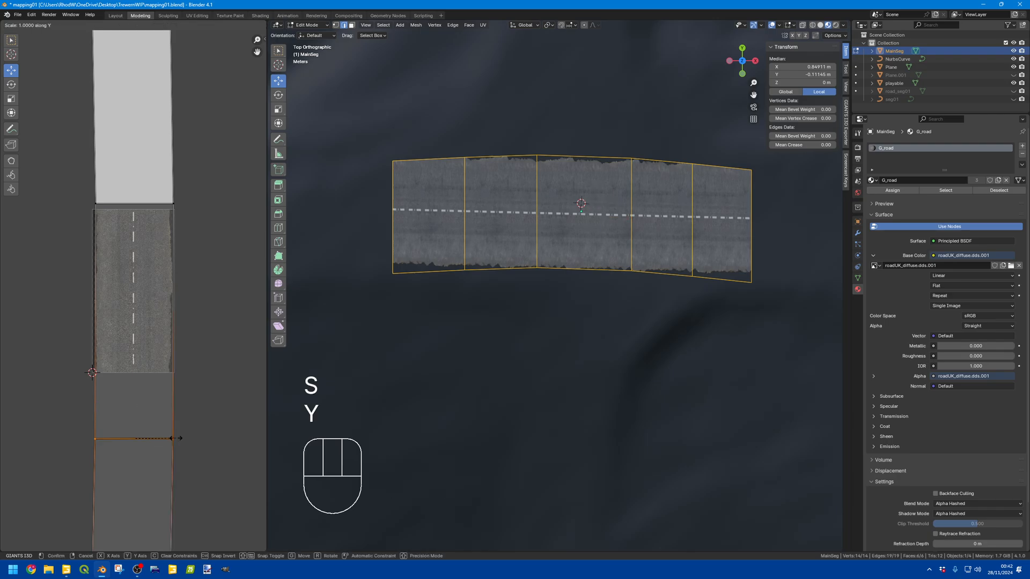
pyautogui.press('0')
pyautogui.press('Return')
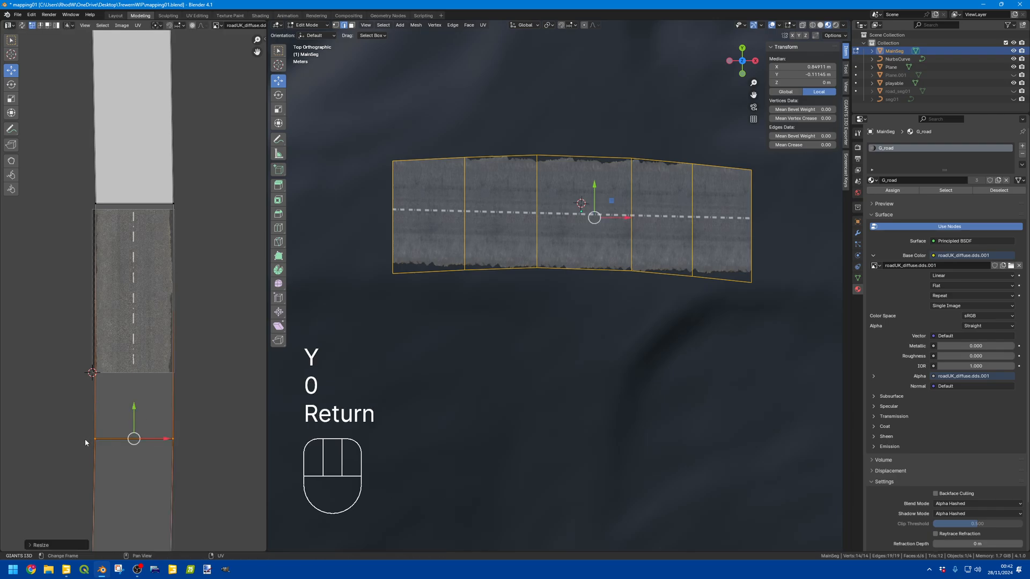
# - Straighten the left edge of the longest UV quad by scaling its two vertices to 0 along X
pyautogui.scroll(-3, 81, 429)
pyautogui.click(116, 248)
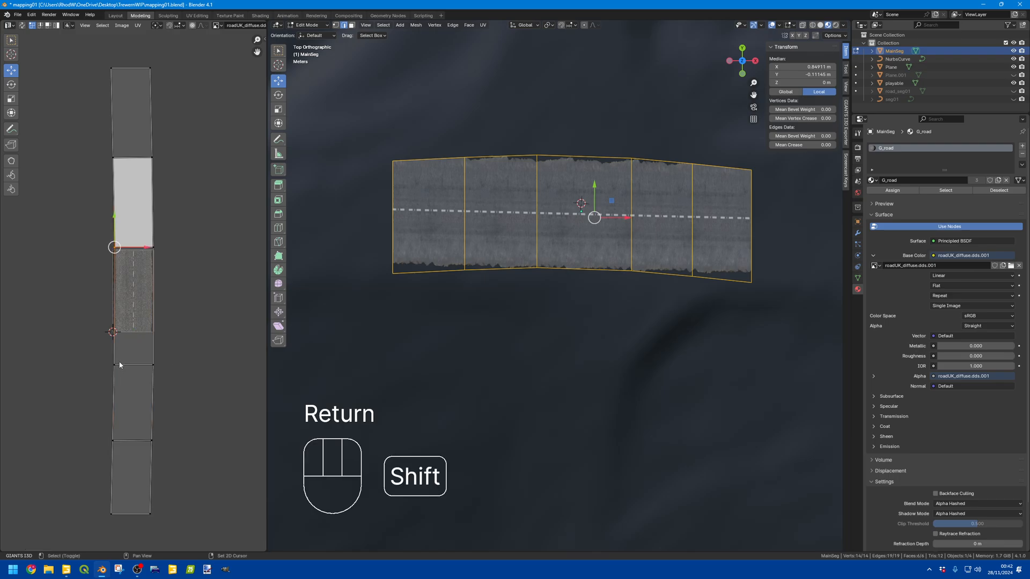
pyautogui.keyDown('shift'); pyautogui.click(118, 362); pyautogui.keyUp('shift')
pyautogui.press('s')
pyautogui.press('x')
pyautogui.press('0')
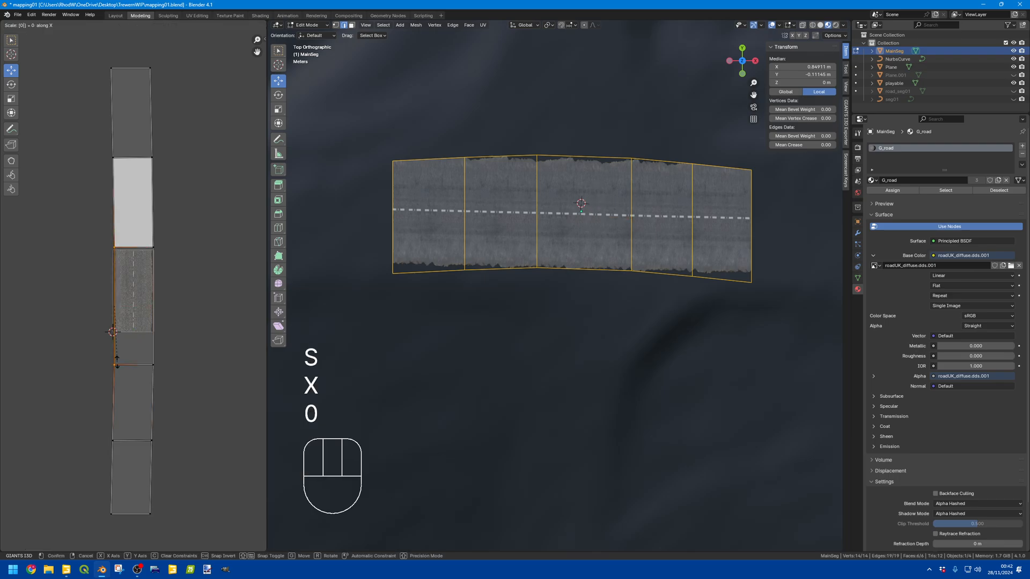
pyautogui.press('Return')
# - Straighten the right edge of the longest UV quad by scaling its two vertices to 0 along X
pyautogui.click(156, 364)
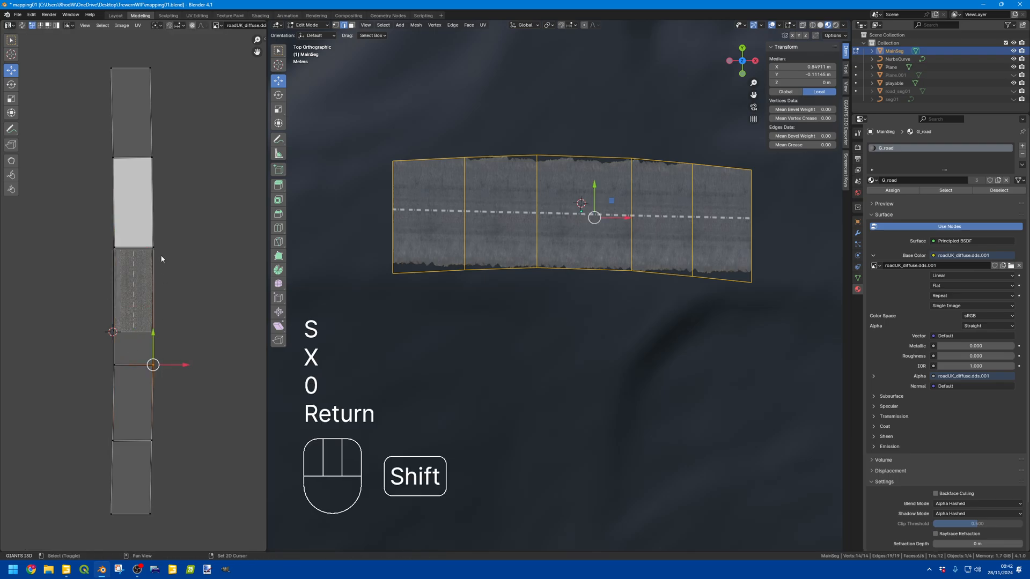
pyautogui.keyDown('shift'); pyautogui.click(157, 246); pyautogui.keyUp('shift')
pyautogui.press('s')
pyautogui.press('x')
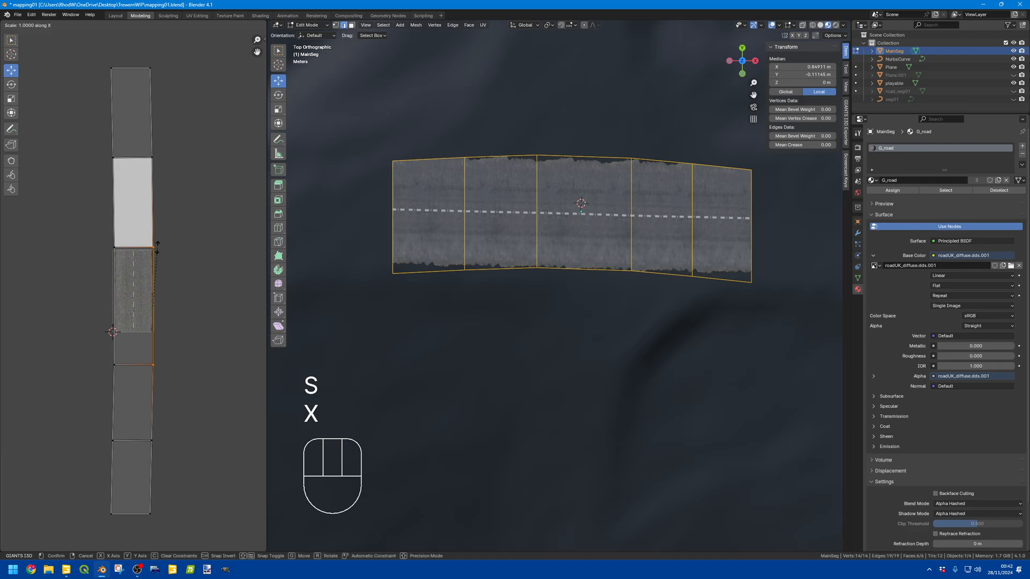
pyautogui.press('0')
pyautogui.press('Return')
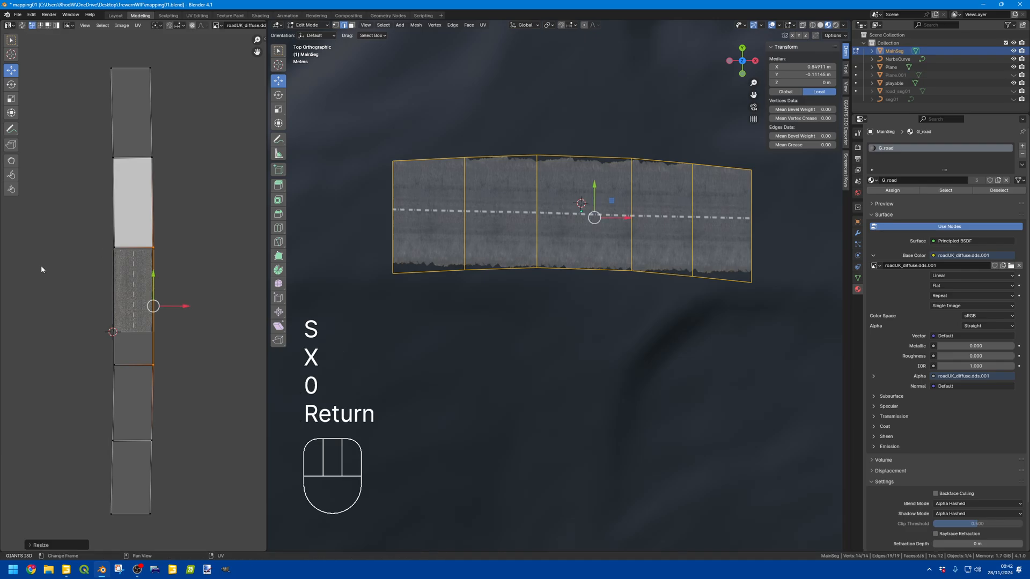
# - Select all UV faces with the straightened quad active and apply Follow Active Quads to square up the whole strip
pyautogui.press('3')
pyautogui.click(117, 303)
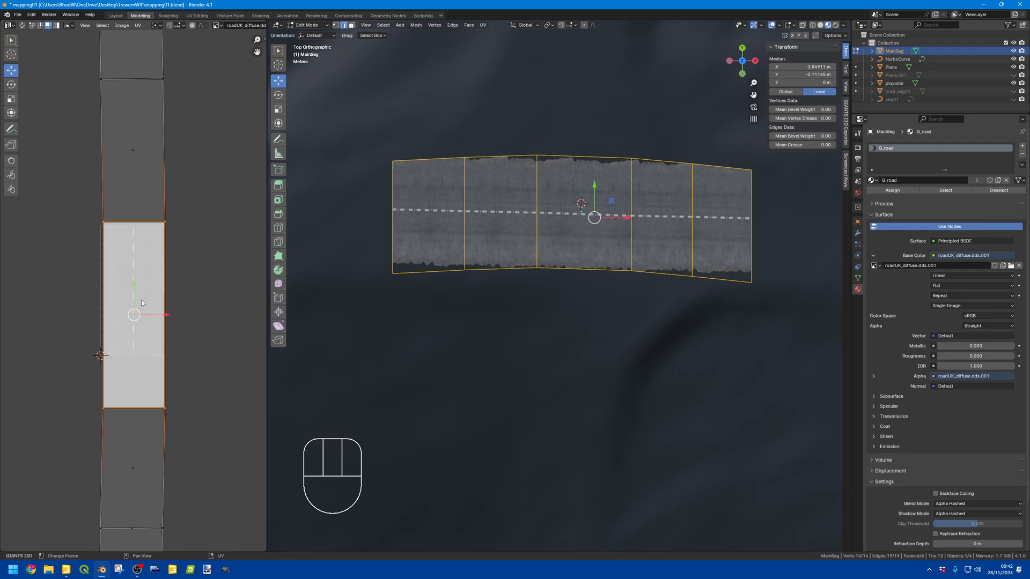
pyautogui.keyDown('alt'); pyautogui.click(142, 303); pyautogui.keyUp('alt')
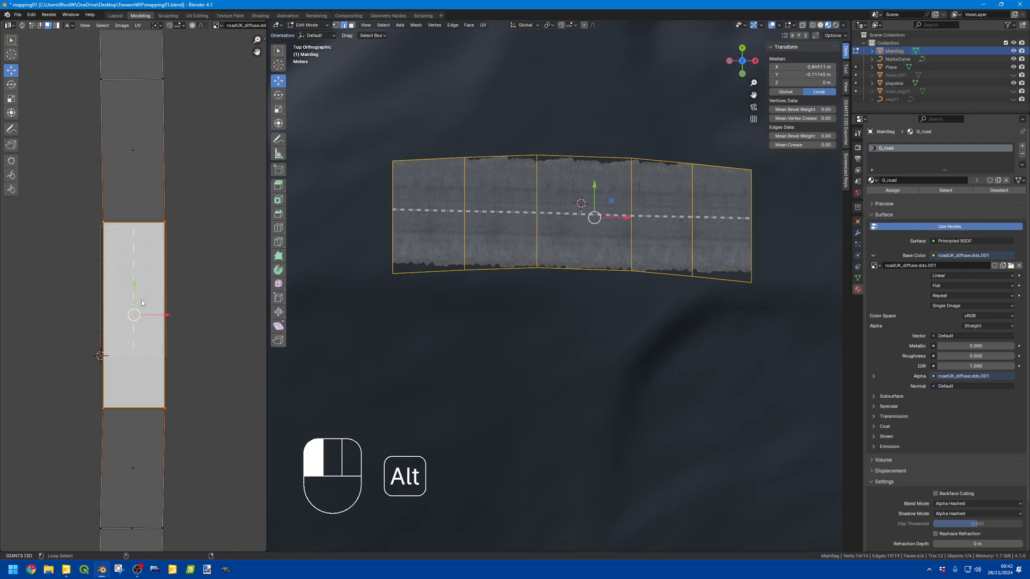
pyautogui.keyDown('alt'); pyautogui.click(142, 303); pyautogui.keyUp('alt')
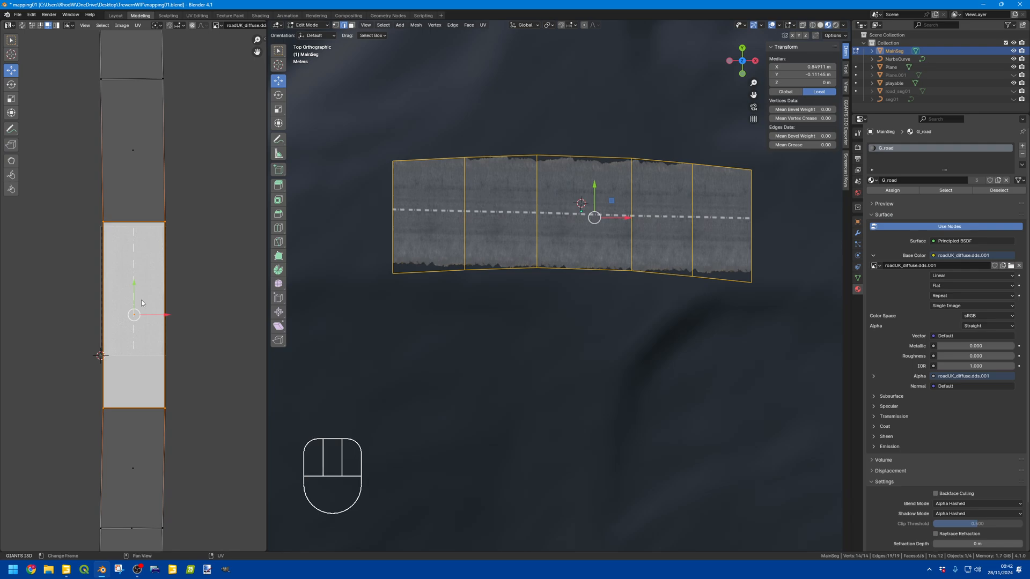
pyautogui.keyDown('alt'); pyautogui.click(144, 287); pyautogui.keyUp('alt')
pyautogui.press('3')
pyautogui.click(126, 177)
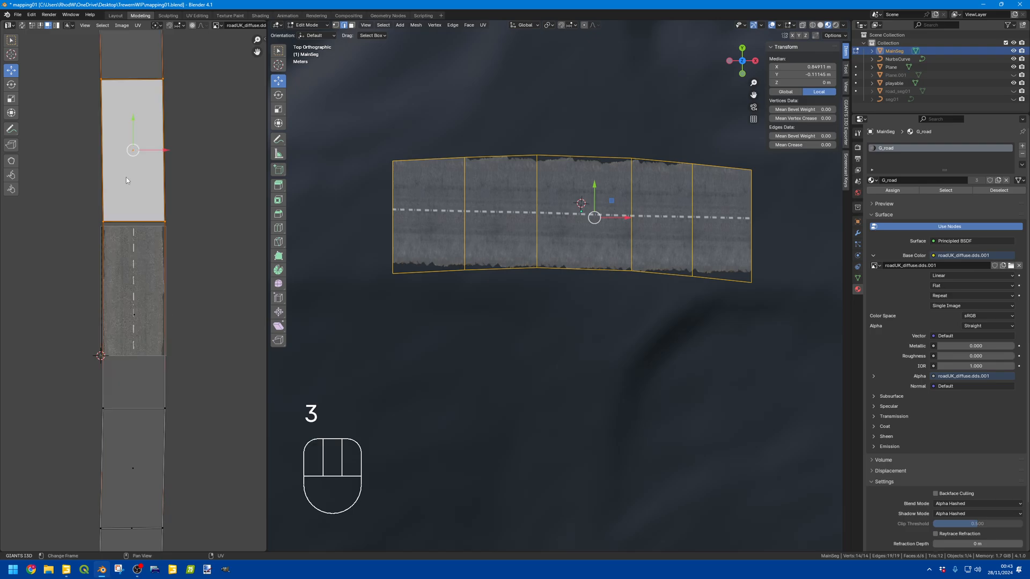
pyautogui.click(131, 259)
pyautogui.press('a')
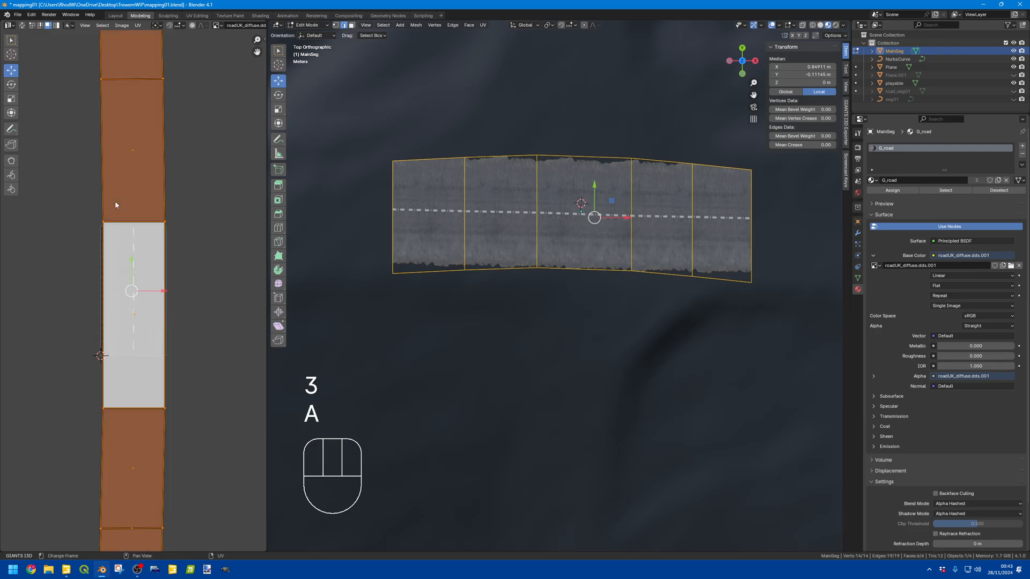
pyautogui.click(140, 274)
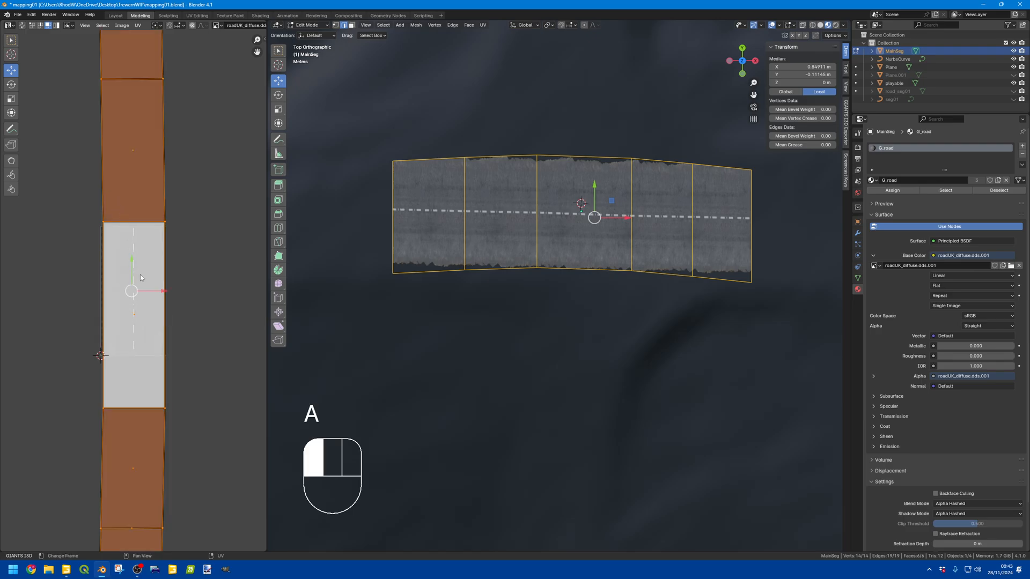
pyautogui.click(279, 284)
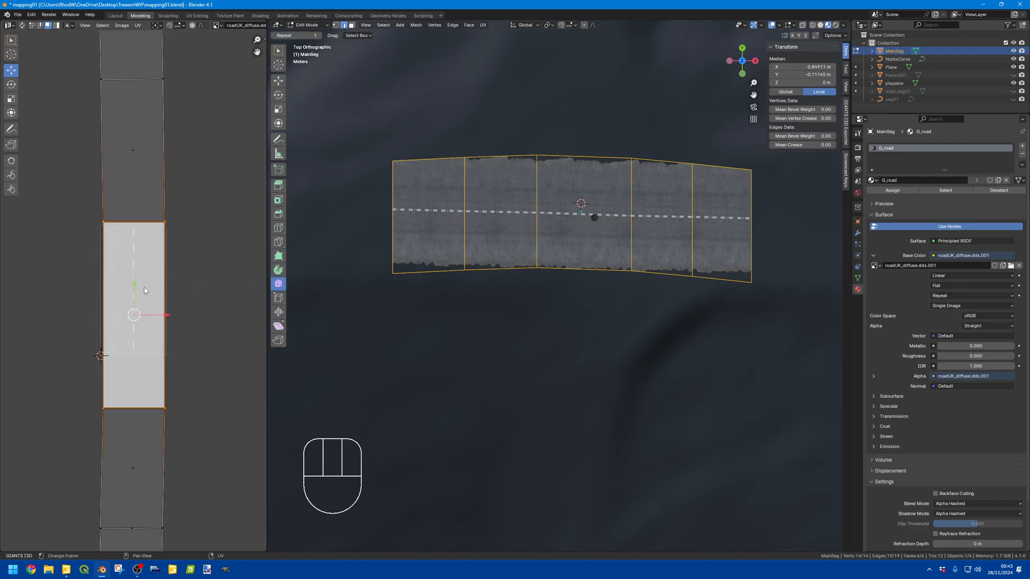
pyautogui.press('a')
pyautogui.press('a')
pyautogui.press('a')
pyautogui.rightClick(141, 288)
pyautogui.click(134, 298)
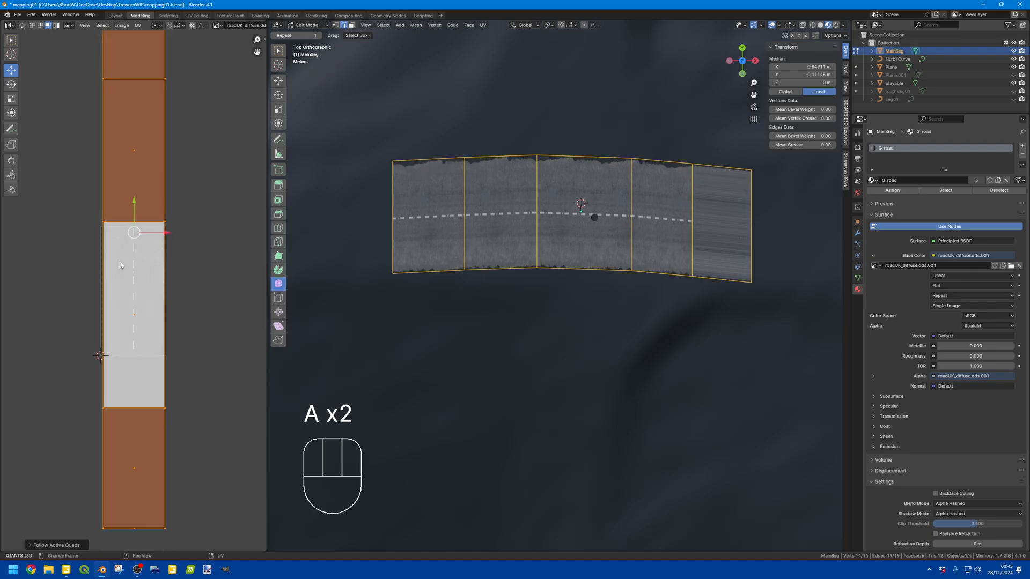
# - Select only the stretched end face of MainSeg in the 3D view and unwrap it on its own
pyautogui.click(735, 223)
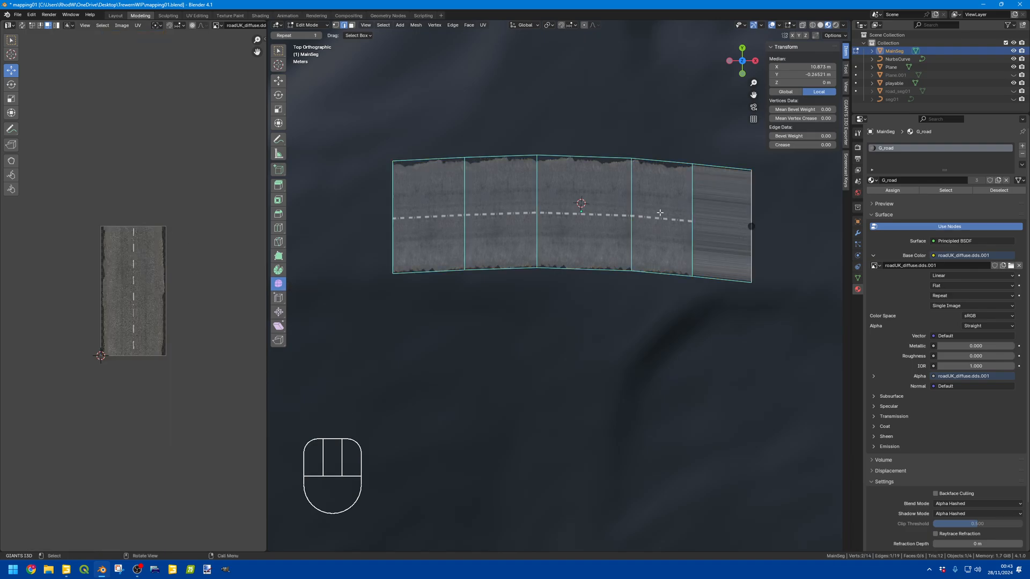
pyautogui.press('3')
pyautogui.scroll(-4, 111, 338)
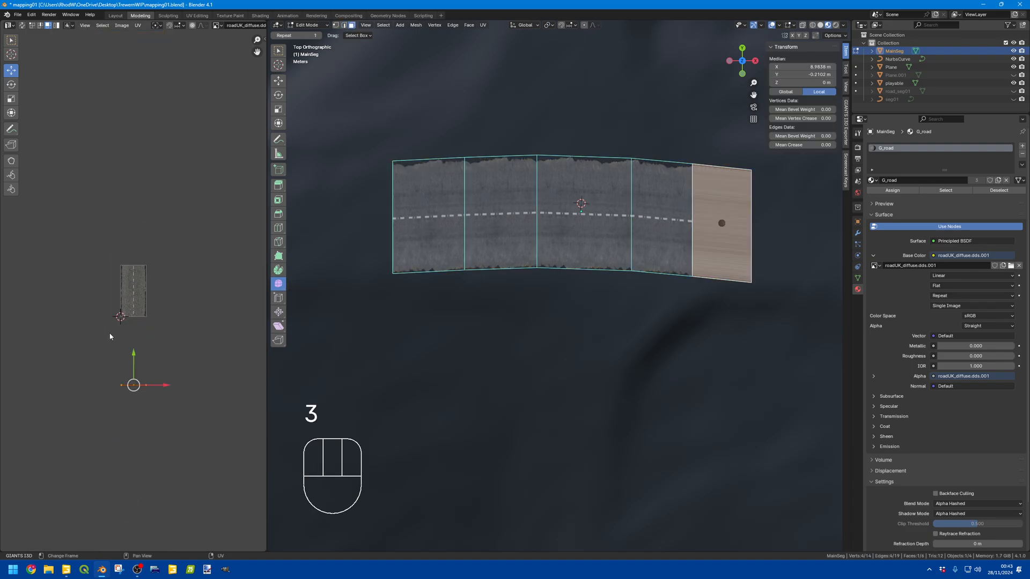
pyautogui.scroll(2, 141, 388)
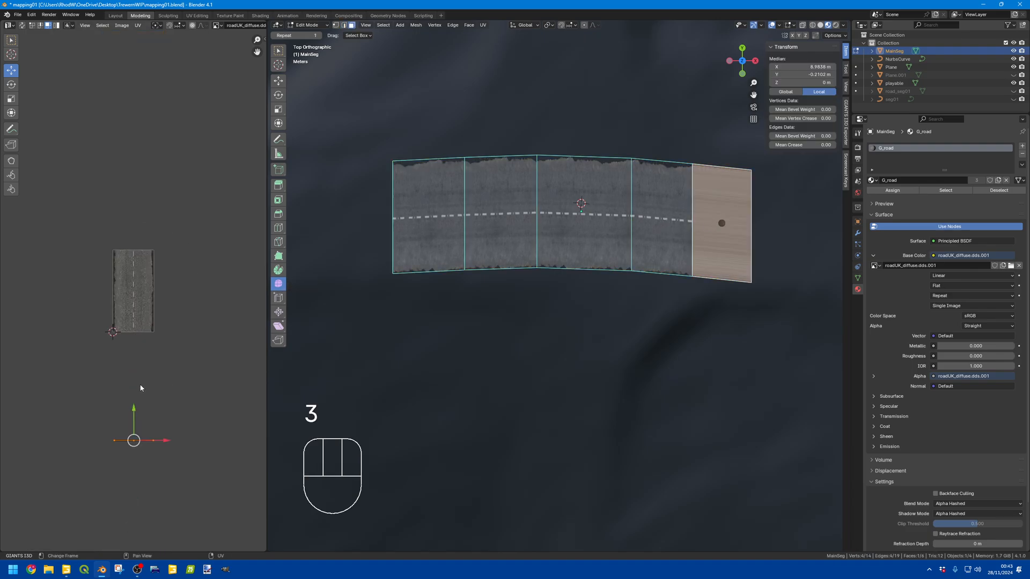
pyautogui.press('u')
pyautogui.click(673, 225)
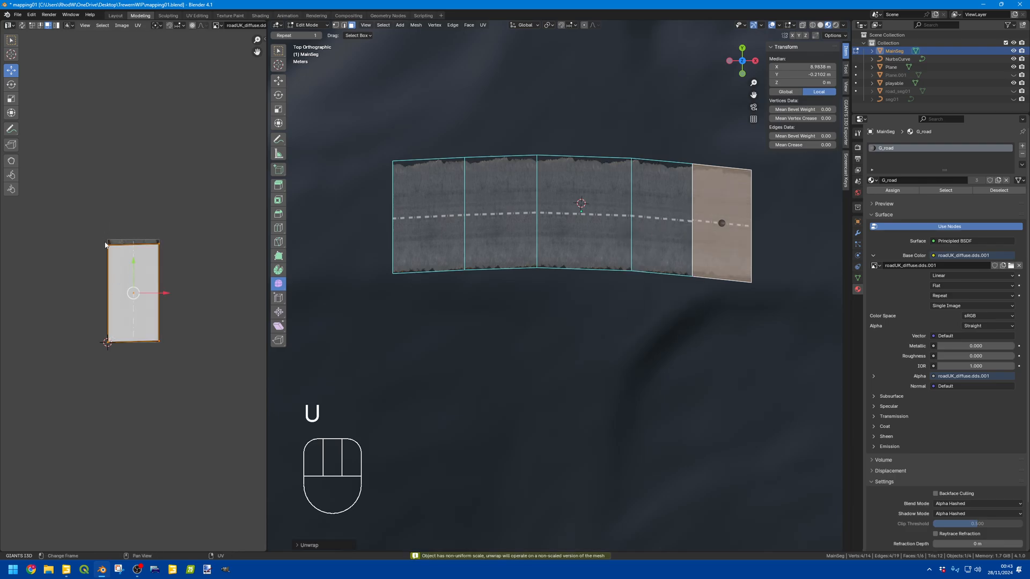
# - Select the entire MainSeg mesh and unwrap all its faces again with the standard Unwrap operation
pyautogui.press('1')
pyautogui.press('a')
pyautogui.press('u')
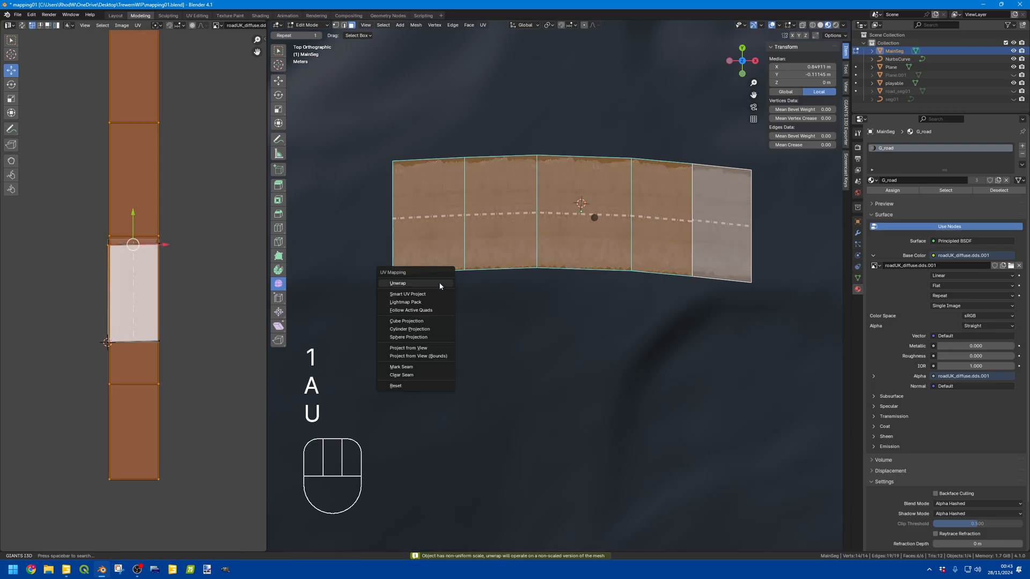
pyautogui.click(440, 284)
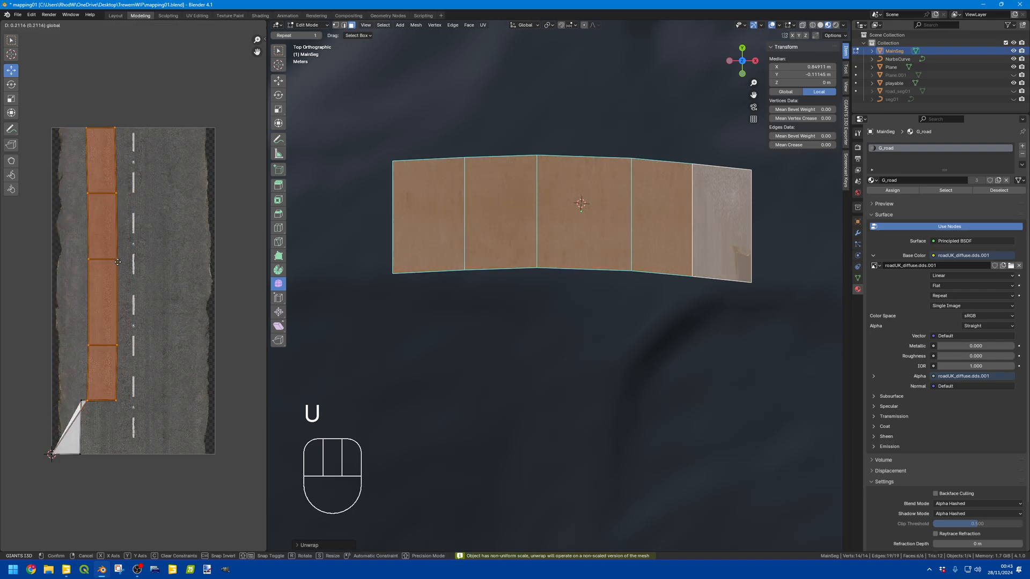
# - Undo the partial UV move, select every UV and shift the whole strip in X onto the texture's dashed centre line
pyautogui.hotkey('ctrl', 'z')
pyautogui.press('a')
pyautogui.moveTo(98, 290); pyautogui.dragTo(164, 291)
# - Level the upper two UV vertices of the newly unwrapped strip's longest quad by scaling them to 0 along Y
pyautogui.scroll(3, 120, 229)
pyautogui.click(120, 230)
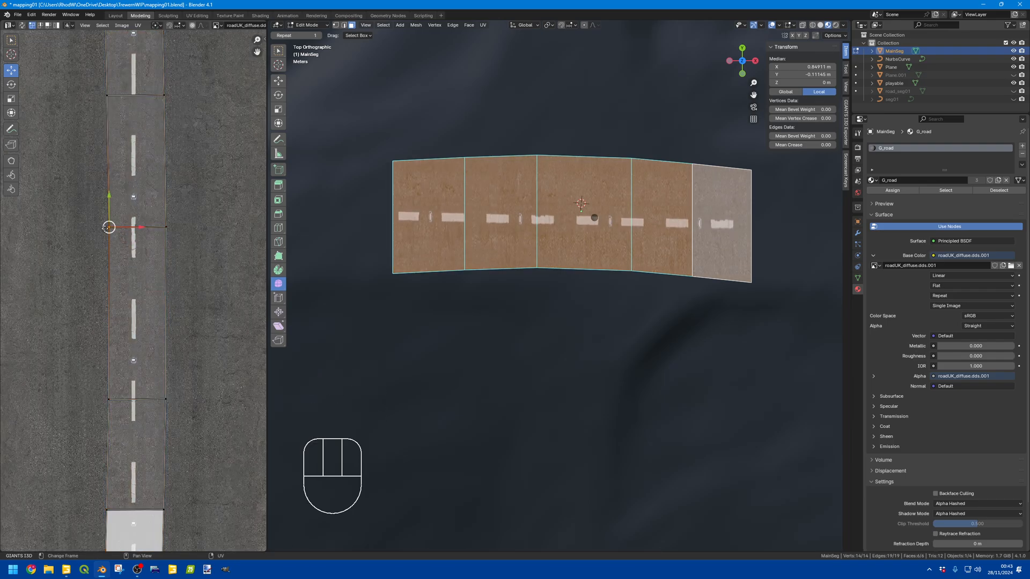
pyautogui.keyDown('shift'); pyautogui.click(172, 229); pyautogui.keyUp('shift')
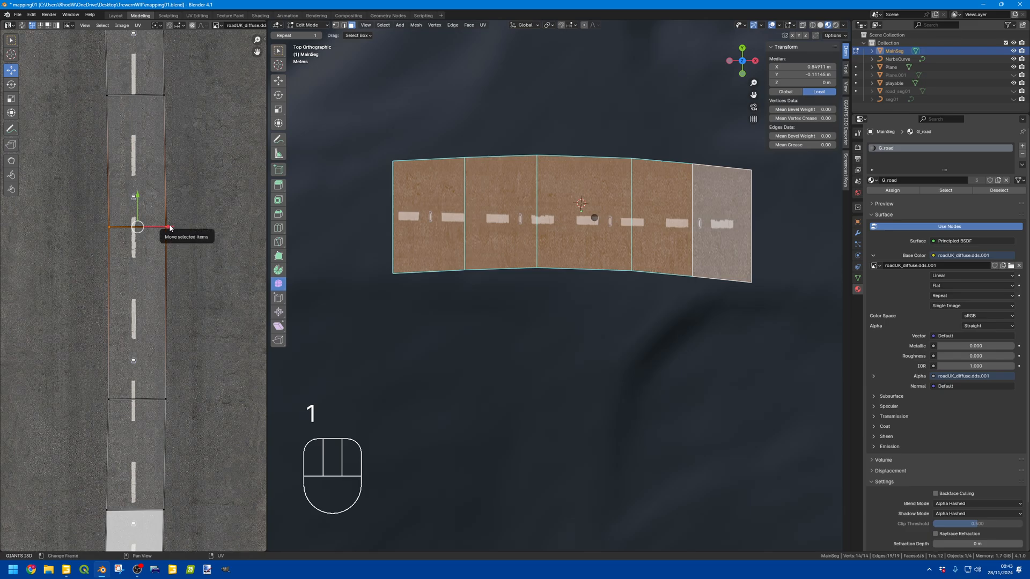
pyautogui.press('s')
pyautogui.press('y')
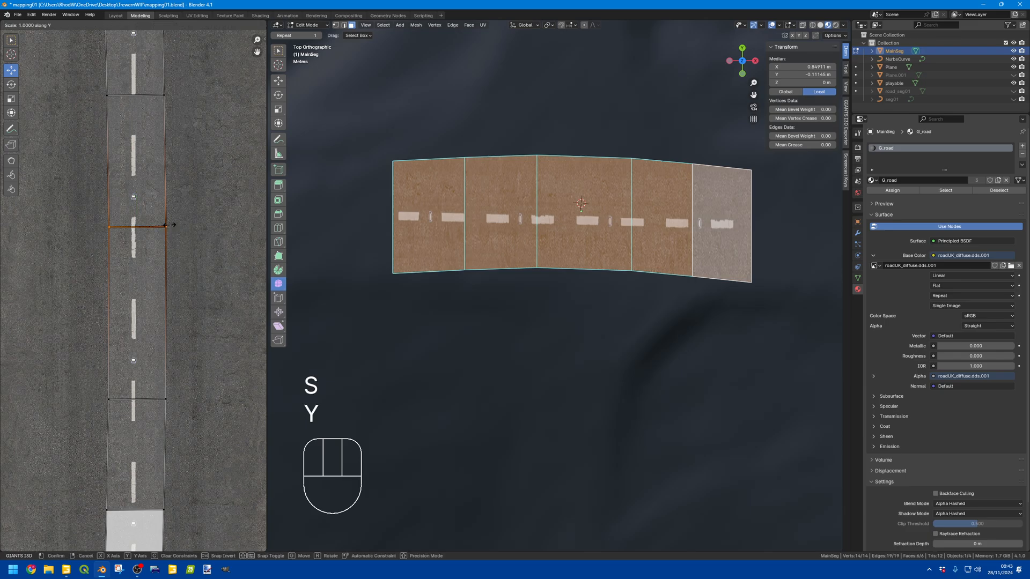
pyautogui.press('0')
pyautogui.press('Return')
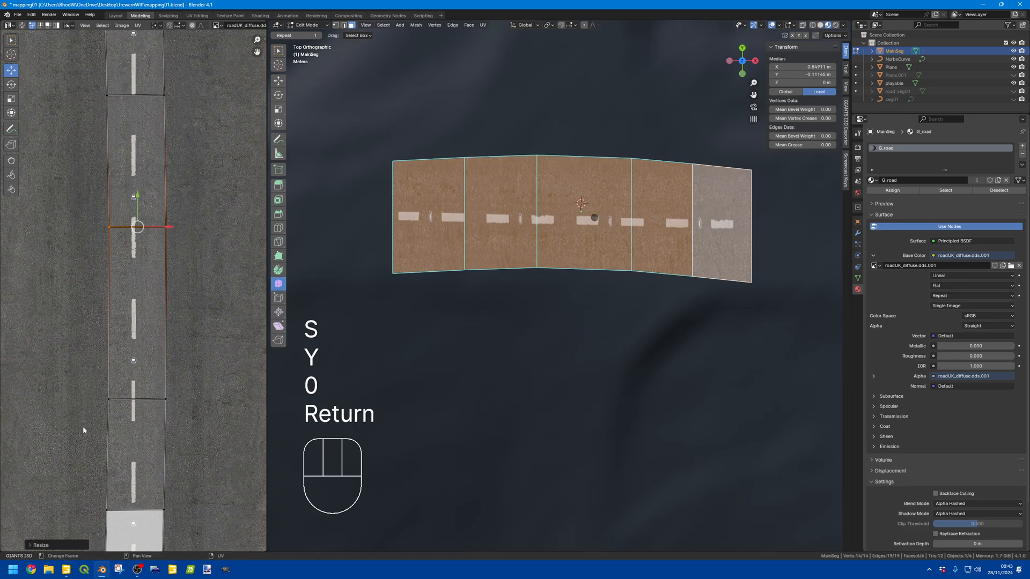
# - Level the lower two UV vertices of the same quad by scaling them to 0 along Y
pyautogui.click(109, 399)
pyautogui.keyDown('shift'); pyautogui.click(179, 399); pyautogui.keyUp('shift')
pyautogui.press('s')
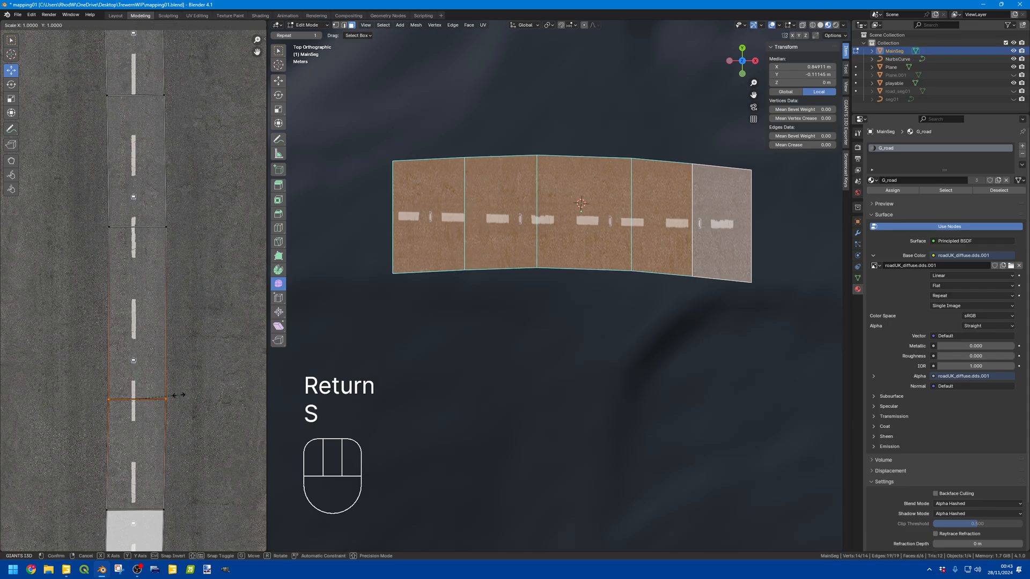
pyautogui.press('y')
pyautogui.press('0')
pyautogui.press('Return')
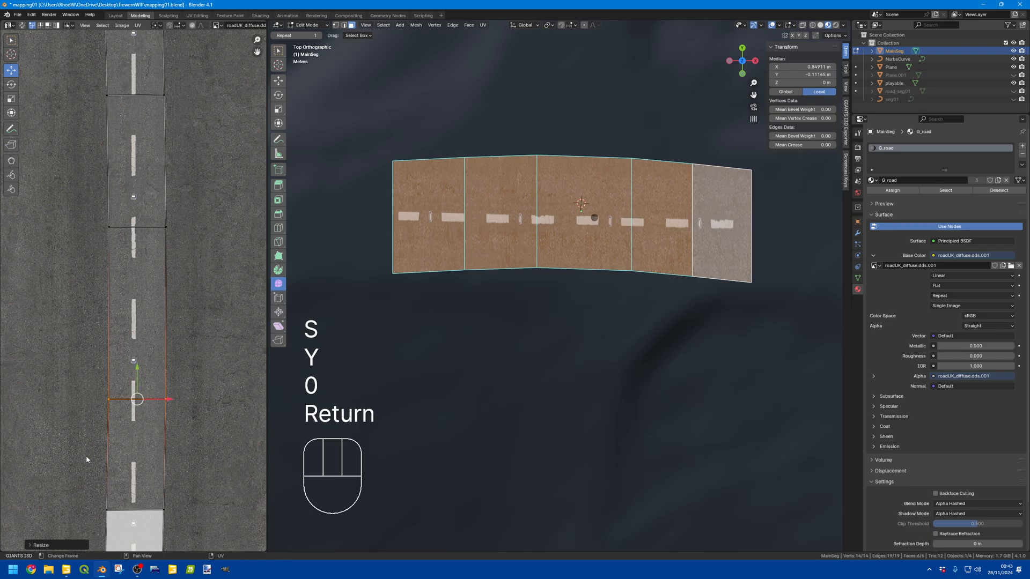
# - Straighten the left edge of the same UV quad by scaling its upper and lower vertices to 0 along X
pyautogui.click(109, 399)
pyautogui.click(109, 226)
pyautogui.keyDown('shift'); pyautogui.click(108, 398); pyautogui.keyUp('shift')
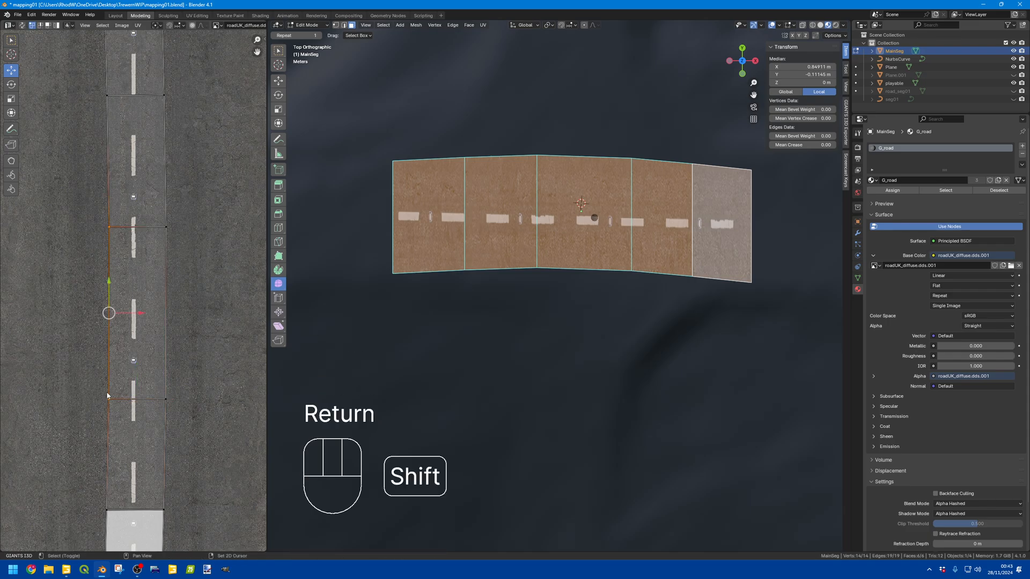
pyautogui.press('s')
pyautogui.press('x')
pyautogui.press('0')
pyautogui.press('Return')
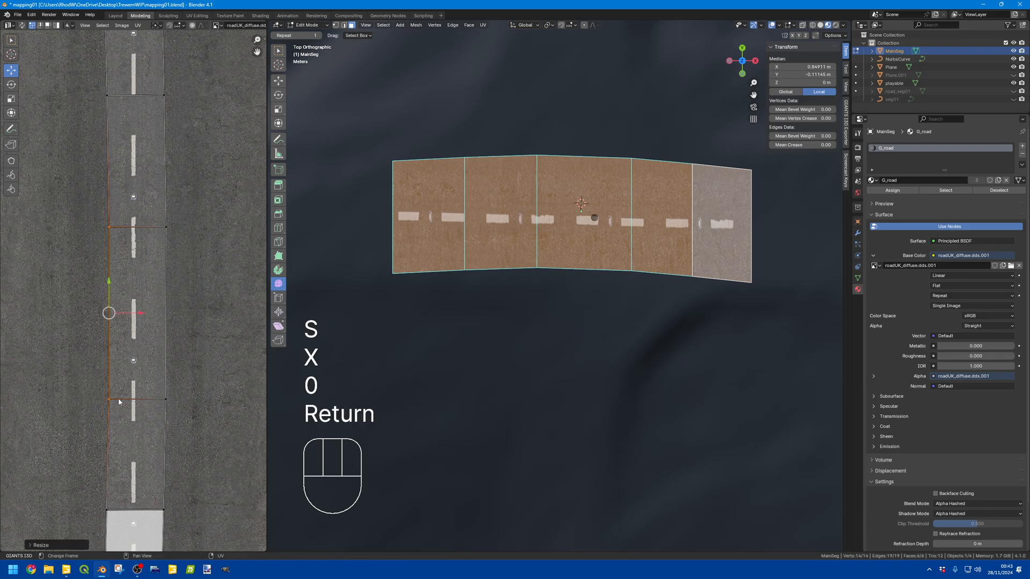
# - Straighten the right edge of the same UV quad by scaling its two vertices to 0 along X
pyautogui.click(165, 399)
pyautogui.keyDown('shift'); pyautogui.click(164, 226); pyautogui.keyUp('shift')
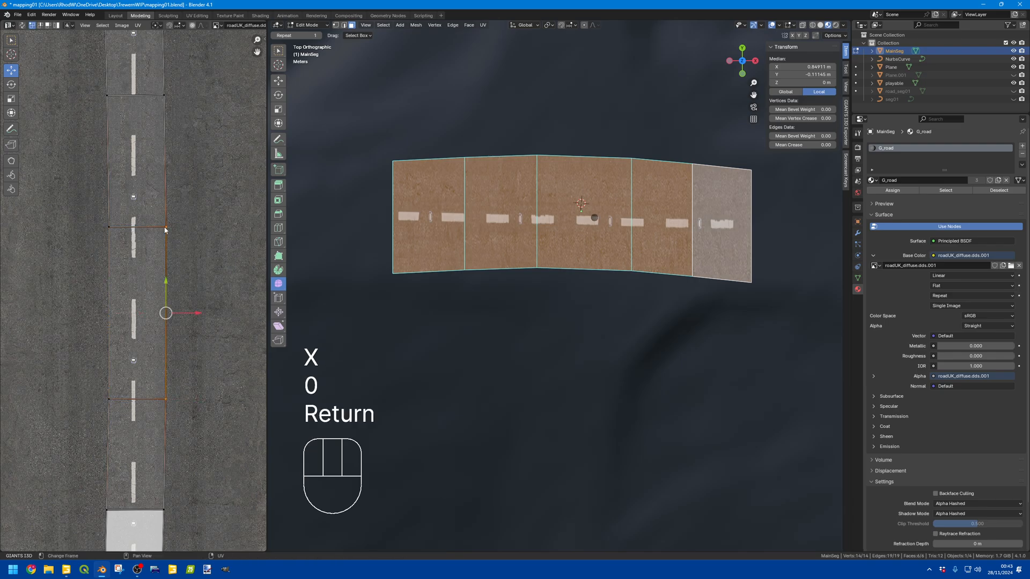
pyautogui.press('s')
pyautogui.press('x')
pyautogui.press('0')
pyautogui.press('Return')
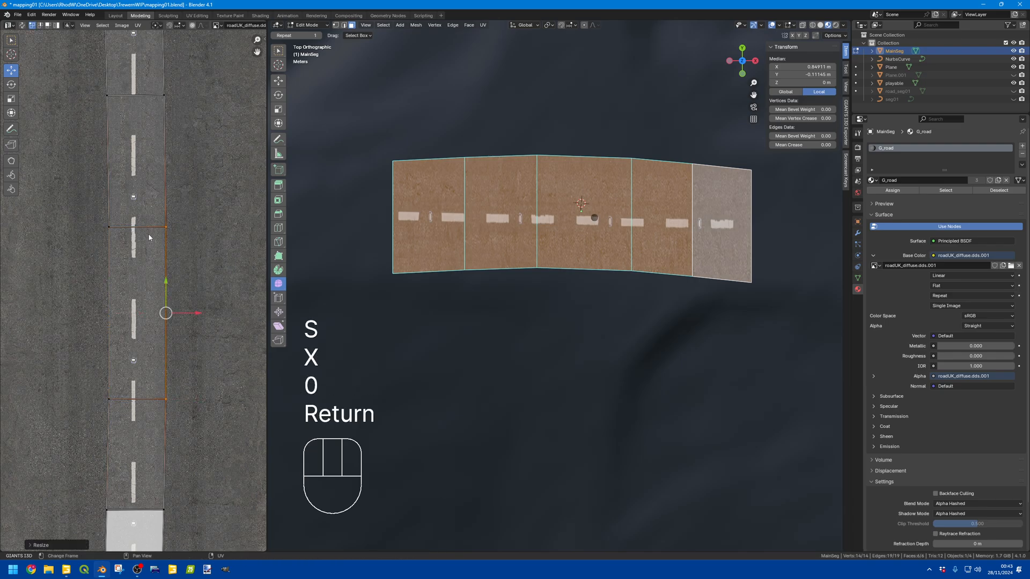
# - Switch to UV face selection and make the straightened quad the active face of MainSeg
pyautogui.press('3')
pyautogui.click(147, 288)
pyautogui.keyDown('alt'); pyautogui.click(143, 310); pyautogui.keyUp('alt')
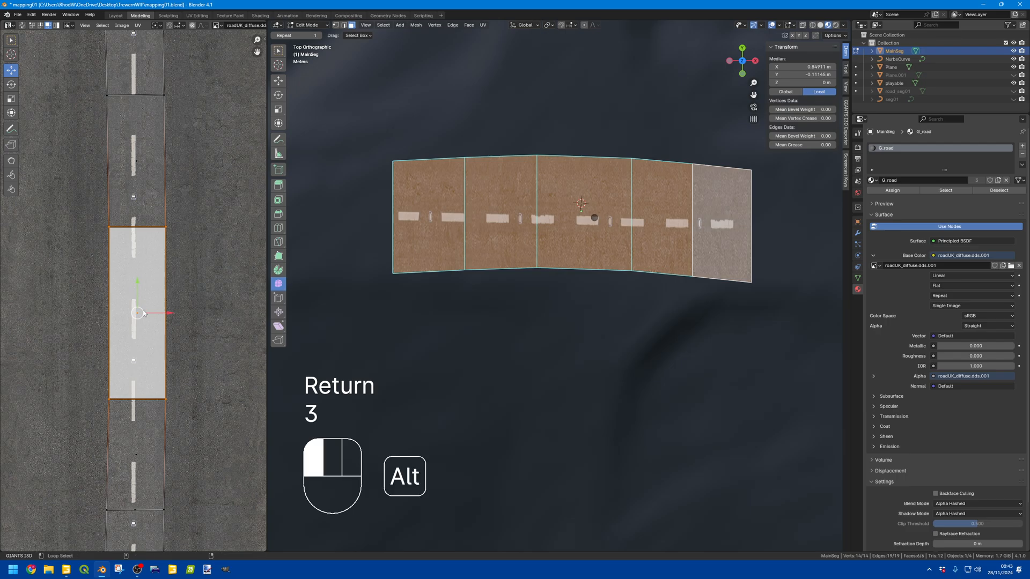
pyautogui.keyDown('alt'); pyautogui.click(148, 289); pyautogui.keyUp('alt')
pyautogui.press('a')
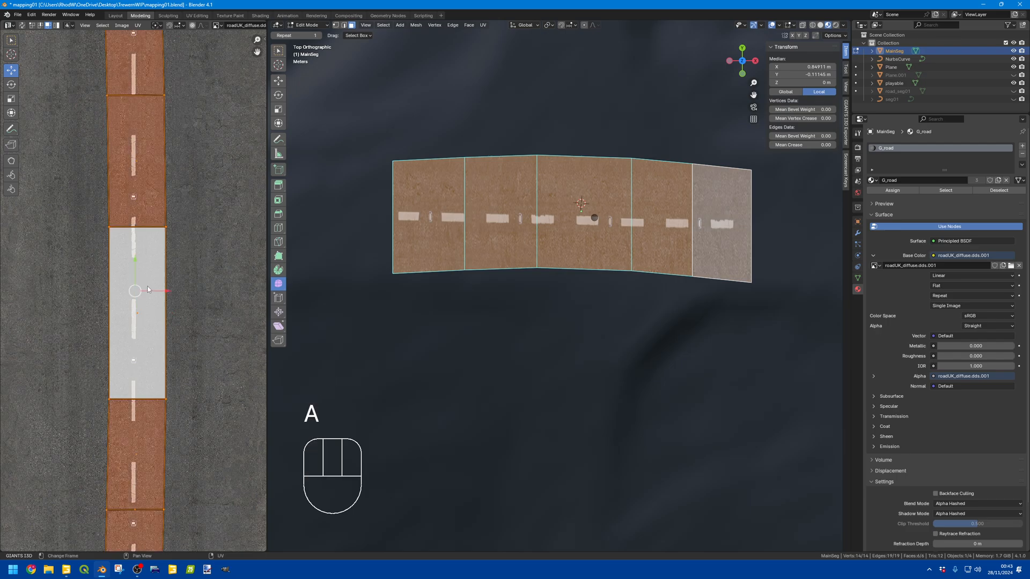
pyautogui.click(135, 298)
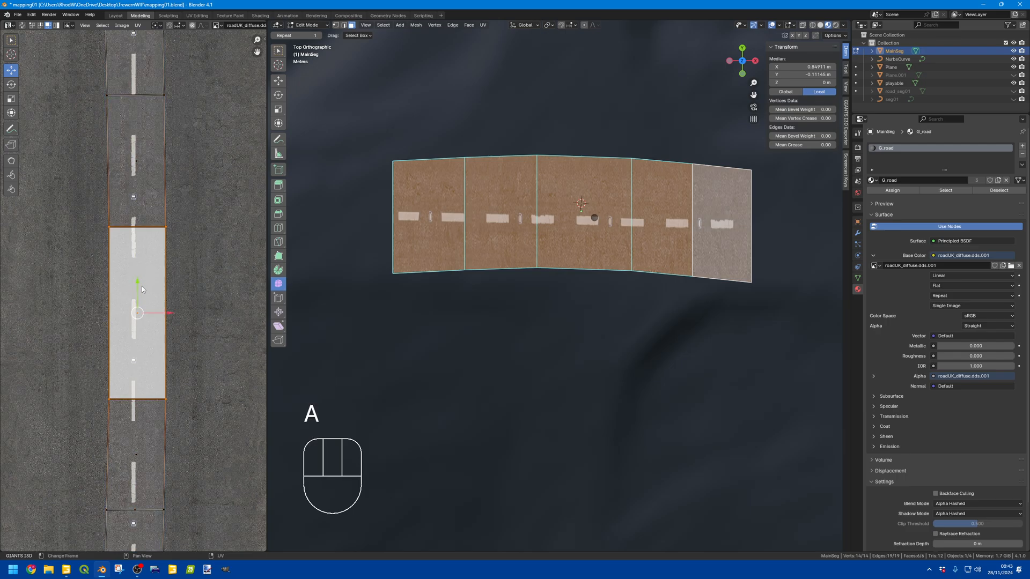
pyautogui.press('Tab')
pyautogui.press('Tab')
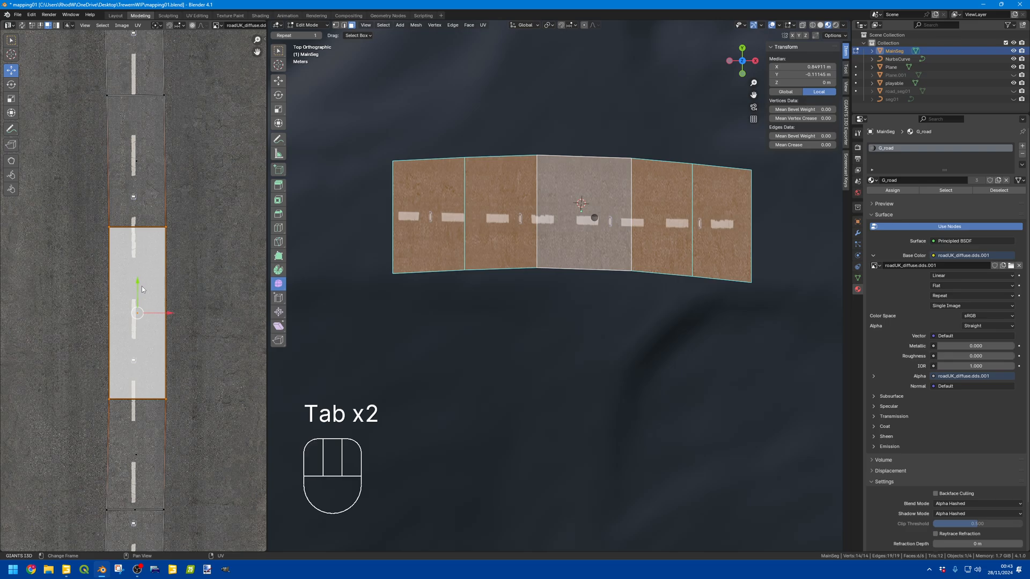
# - Try Follow Active Quads on all the UV faces from the straightened quad, and undo it
pyautogui.press('alt')
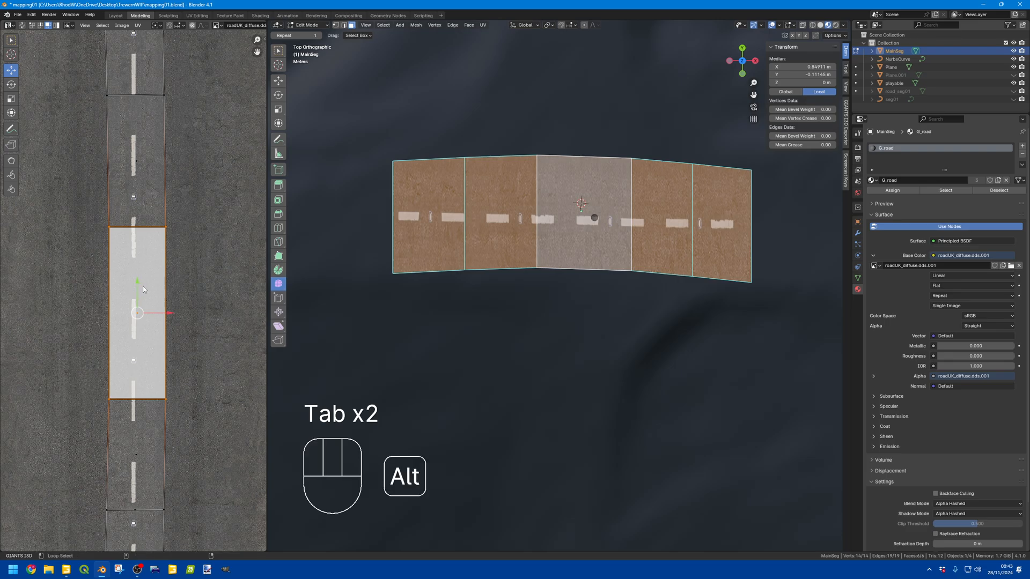
pyautogui.press('a')
pyautogui.rightClick(138, 280)
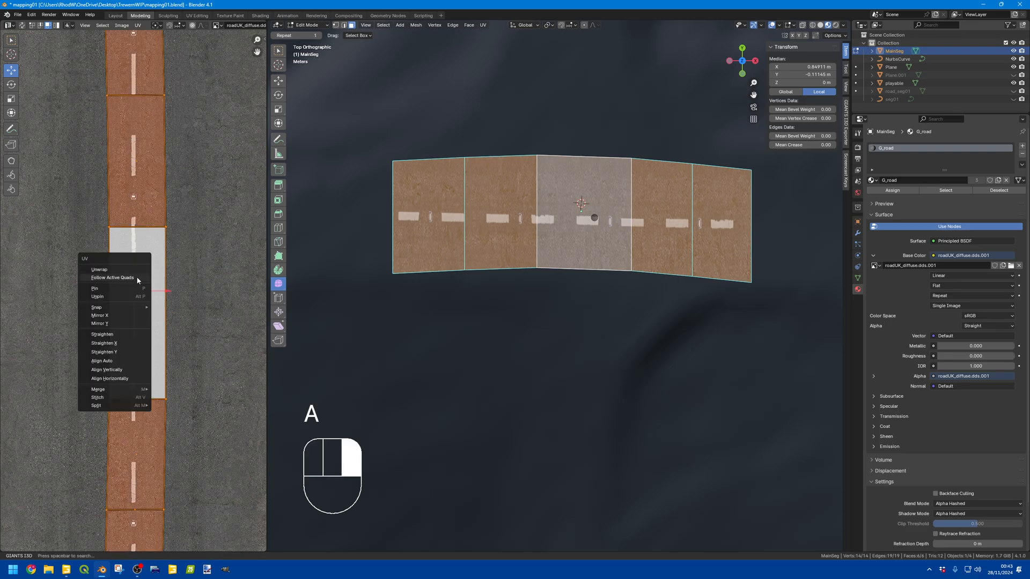
pyautogui.click(138, 278)
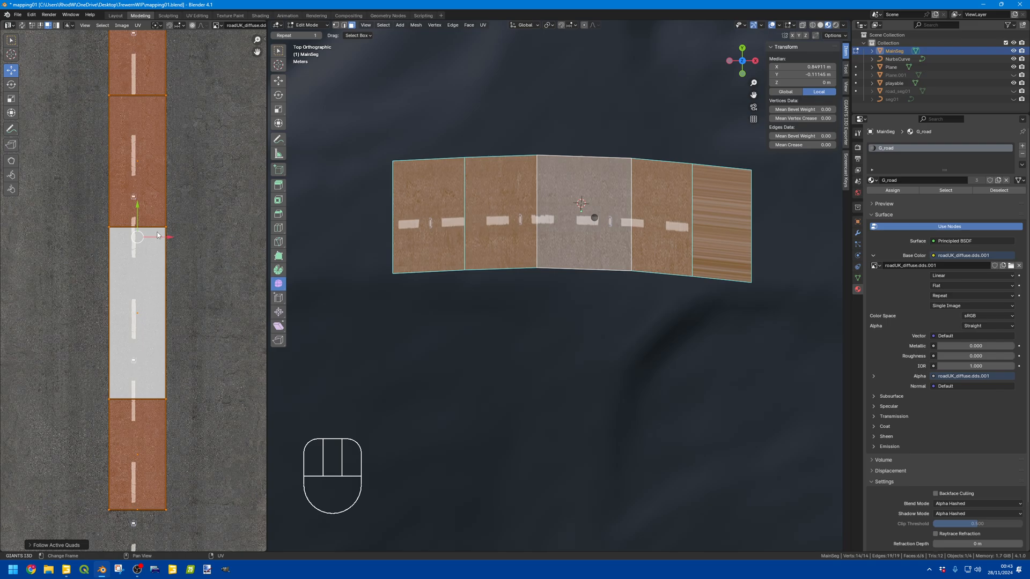
pyautogui.scroll(-5, 157, 235)
pyautogui.scroll(2, 141, 314)
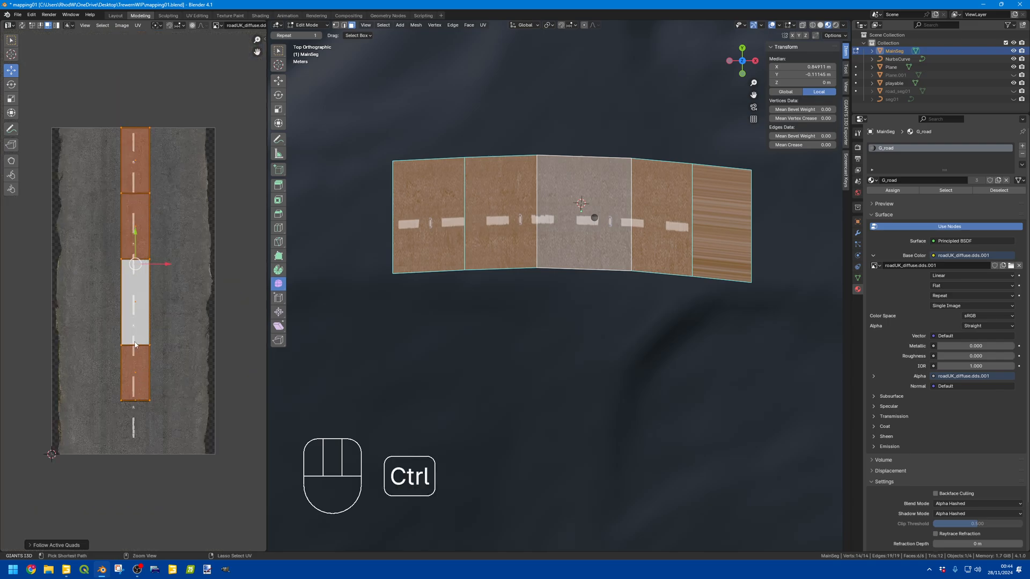
pyautogui.hotkey('ctrl', 'z')
# - Reselect every UV face and apply Follow Active Quads again from the straightened quad
pyautogui.press('a')
pyautogui.press('a')
pyautogui.press('a')
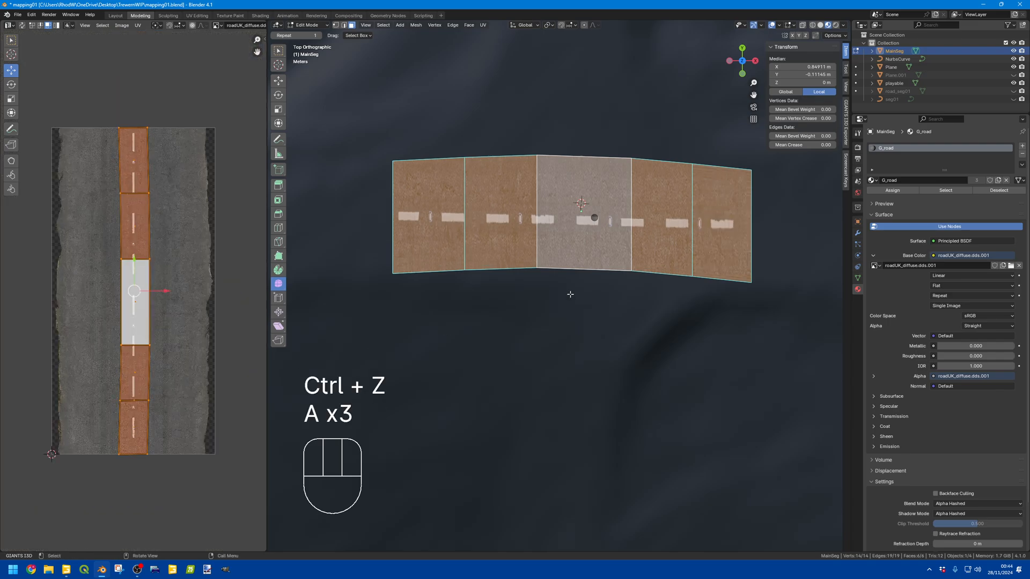
pyautogui.rightClick(129, 306)
pyautogui.click(127, 304)
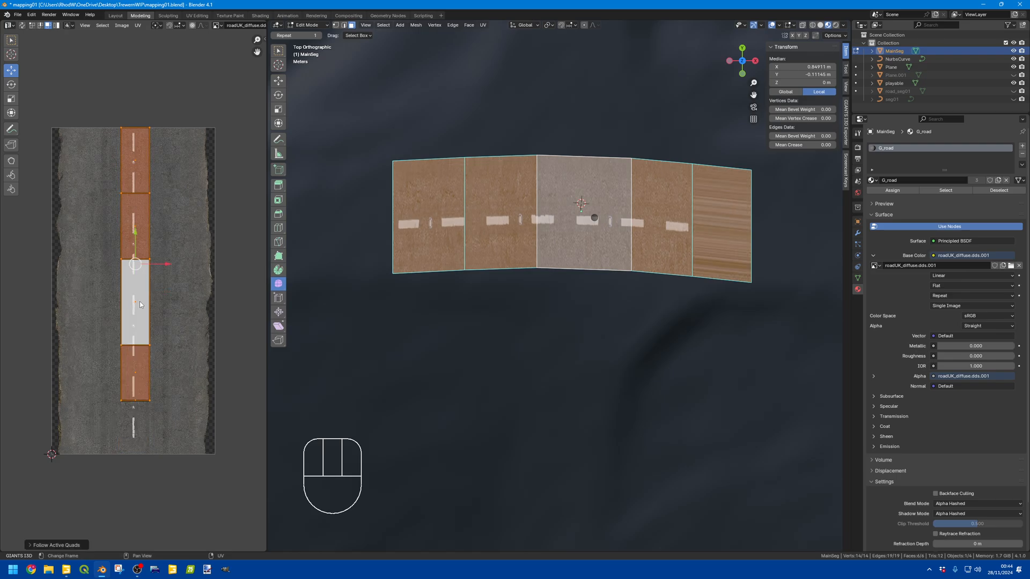
# - Unwrap the road's stretched end face on its own, and select the four other faces of the strip
pyautogui.click(714, 226)
pyautogui.press('u')
pyautogui.click(708, 234)
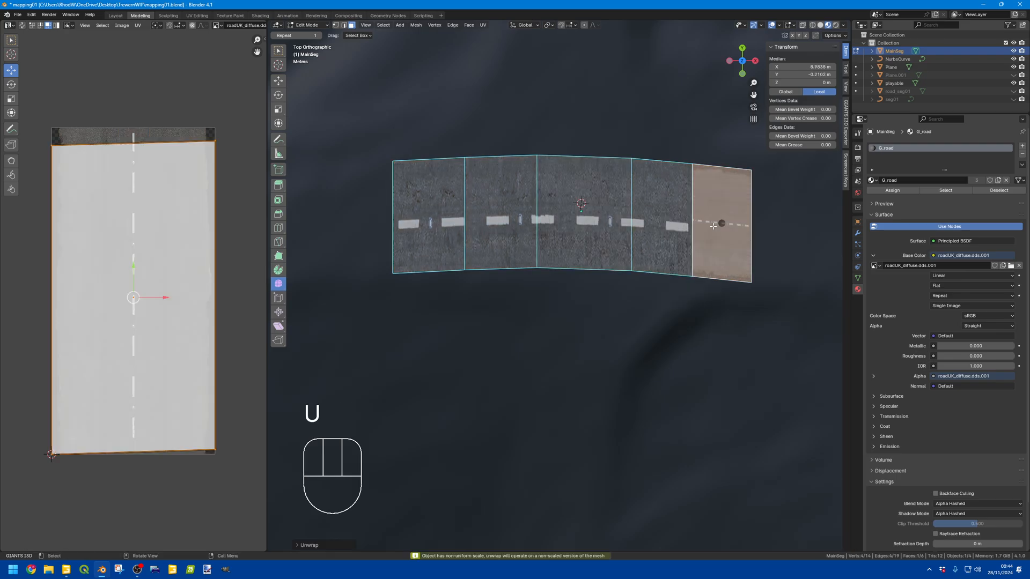
pyautogui.click(659, 244)
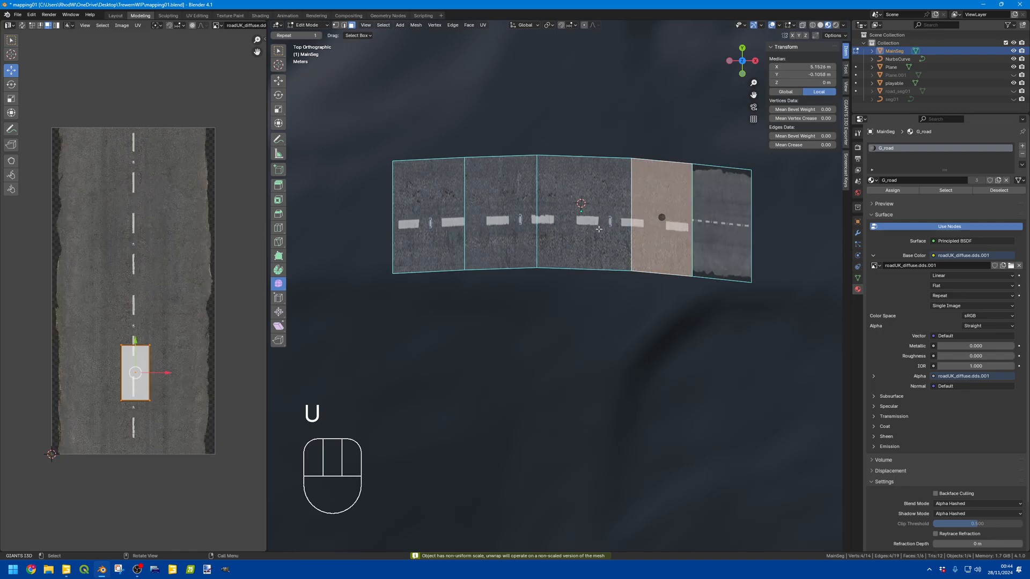
pyautogui.keyDown('shift'); pyautogui.click(585, 234); pyautogui.keyUp('shift')
pyautogui.keyDown('shift'); pyautogui.click(502, 228); pyautogui.keyUp('shift')
pyautogui.keyDown('shift'); pyautogui.click(433, 220); pyautogui.keyUp('shift')
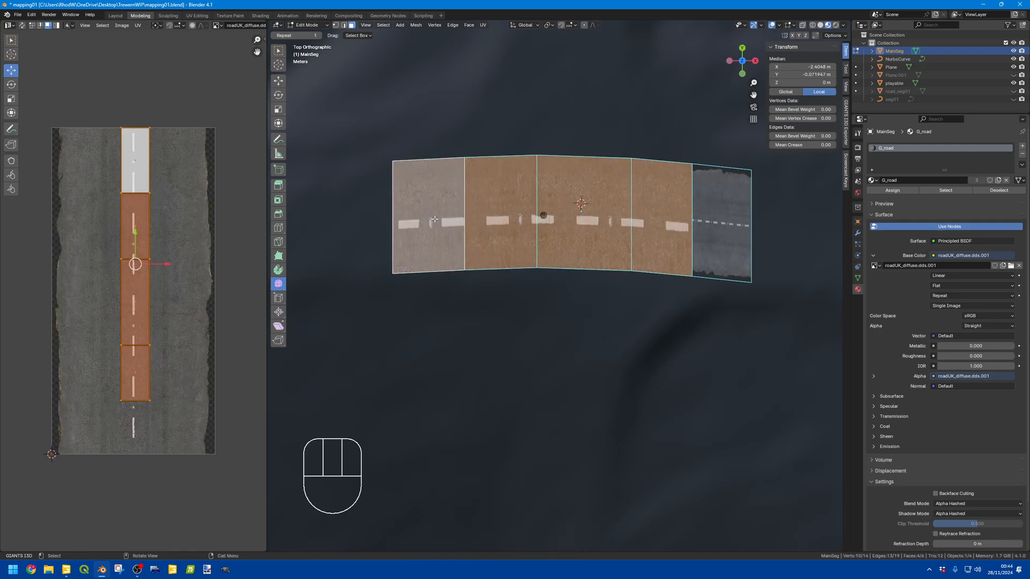
# - Delete the separately unwrapped face at the road strip's end, using the Faces option
pyautogui.press('3')
pyautogui.click(716, 224)
pyautogui.press('Delete')
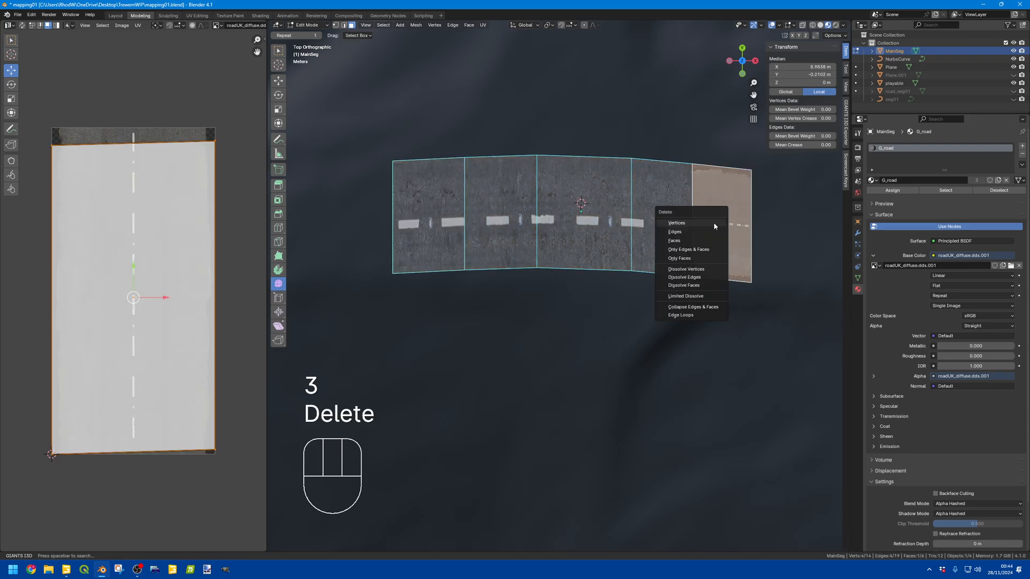
pyautogui.click(694, 242)
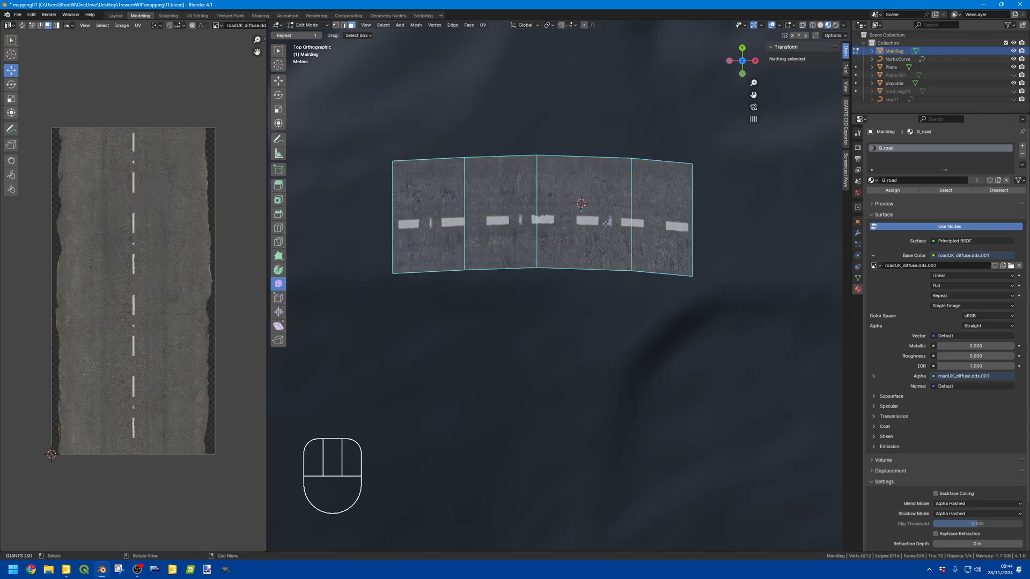
# - Select every UV, scale the strip uniformly to span the road texture's full width, and nudge it in X to centre it
pyautogui.press('a')
pyautogui.press('s')
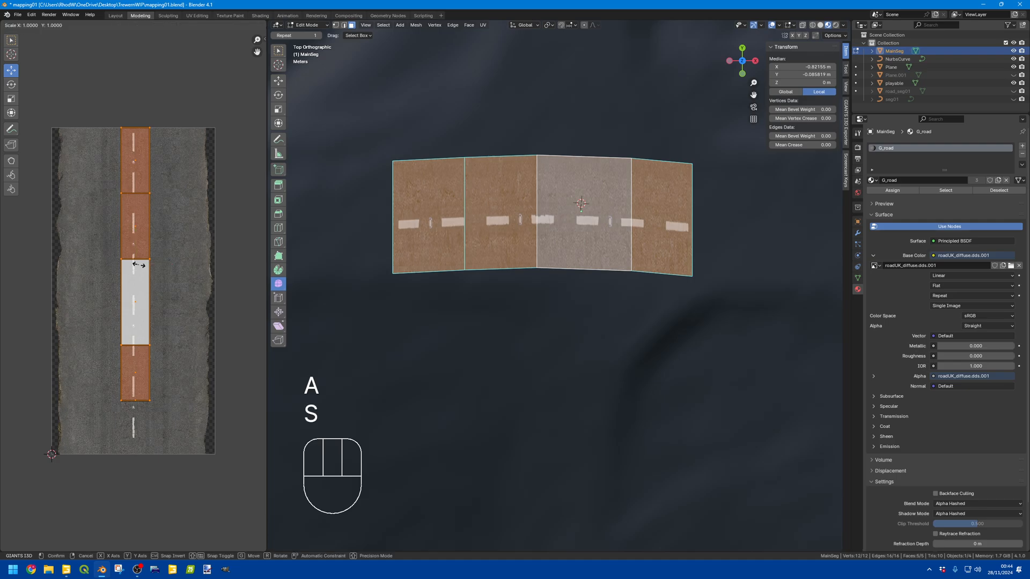
pyautogui.click(156, 267)
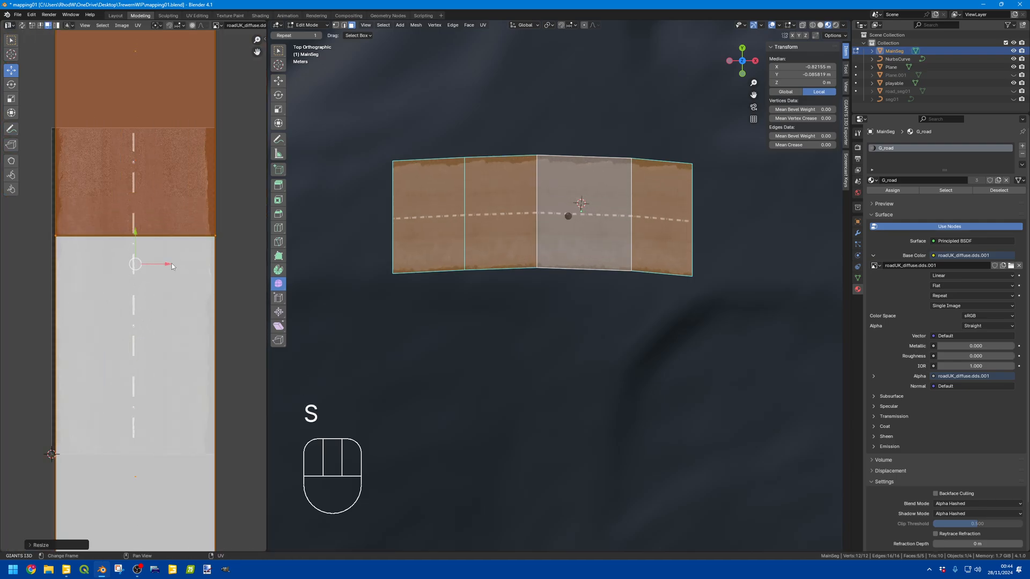
pyautogui.moveTo(160, 264); pyautogui.dragTo(158, 263)
pyautogui.click(482, 95)
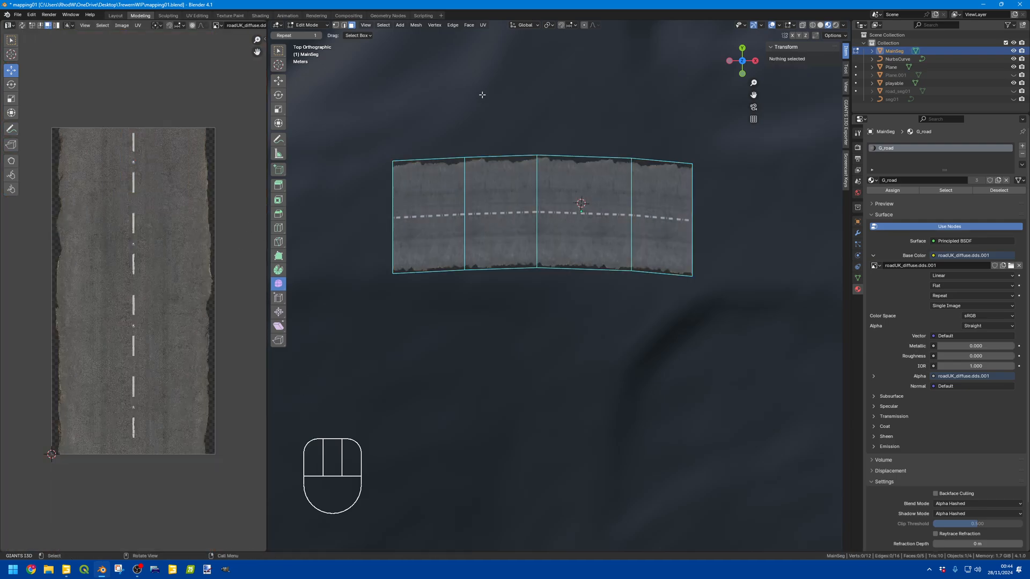
# - Select the whole UV strip and scale it along Y to about 0.2 to lengthen the centre-line dashes
pyautogui.scroll(3, 524, 193)
pyautogui.scroll(-1, 520, 196)
pyautogui.press('a')
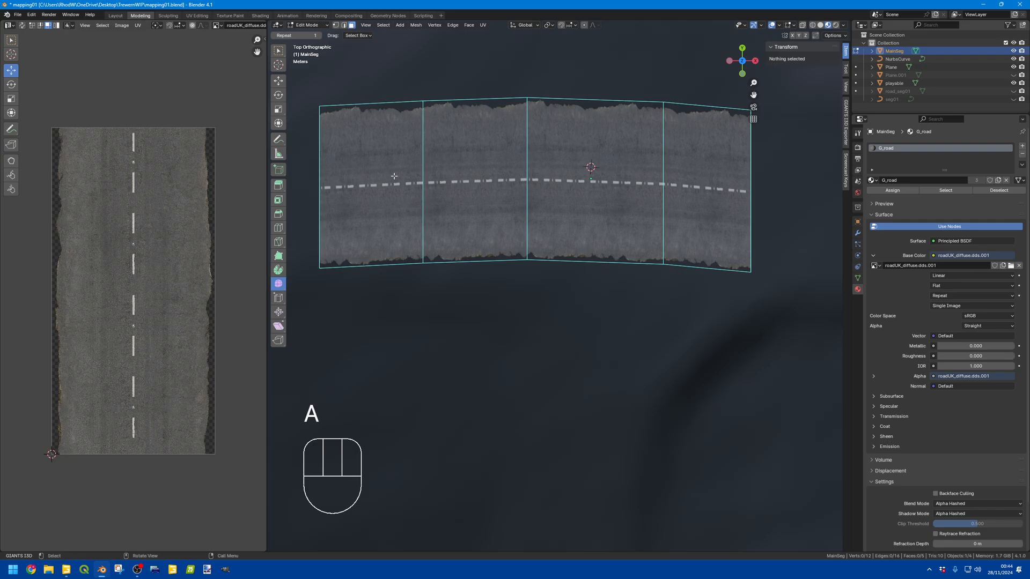
pyautogui.press('a')
pyautogui.scroll(-1, 97, 236)
pyautogui.press('s')
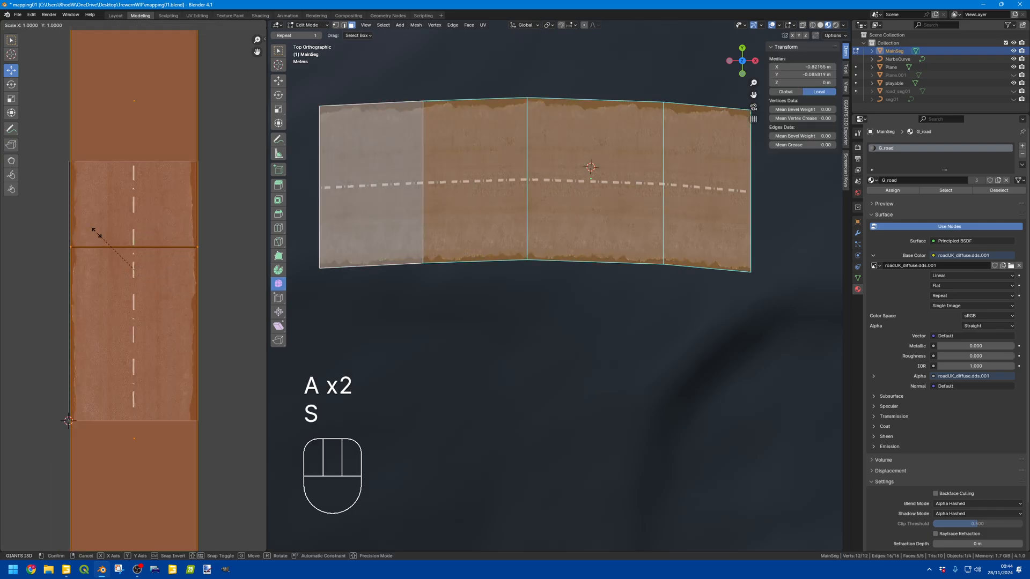
pyautogui.press('t')
pyautogui.press('y')
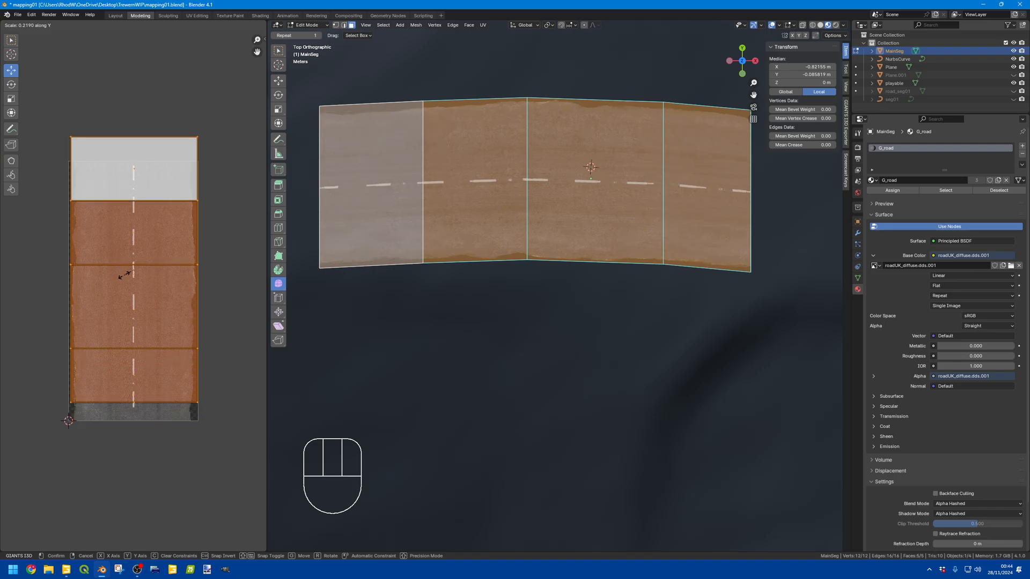
pyautogui.click(125, 278)
pyautogui.click(473, 317)
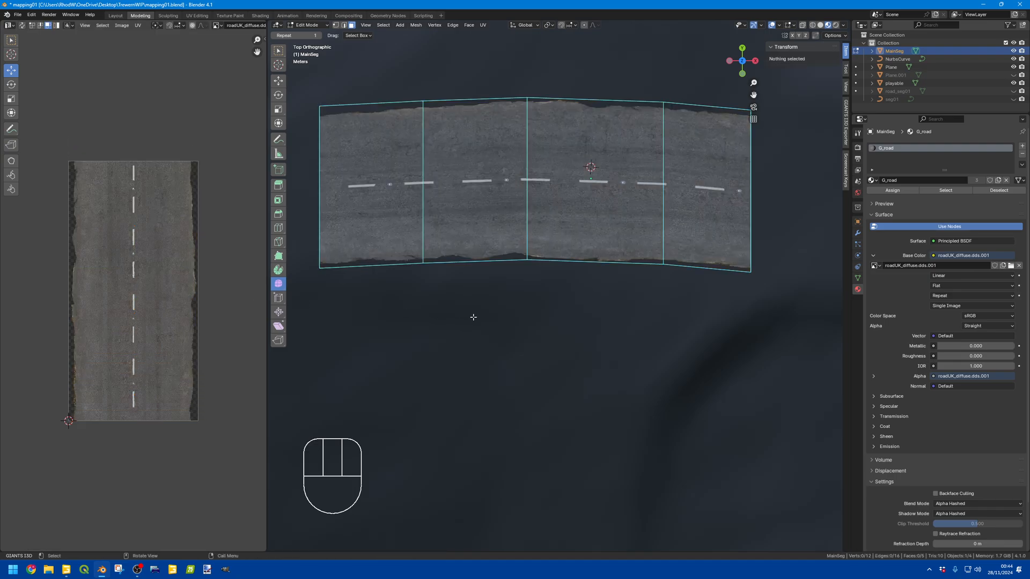
# - Examine the retextured road segment on the terrain in perspective and top views, inside and outside Edit Mode
pyautogui.moveTo(597, 330); pyautogui.dragTo(576, 283, button='middle')
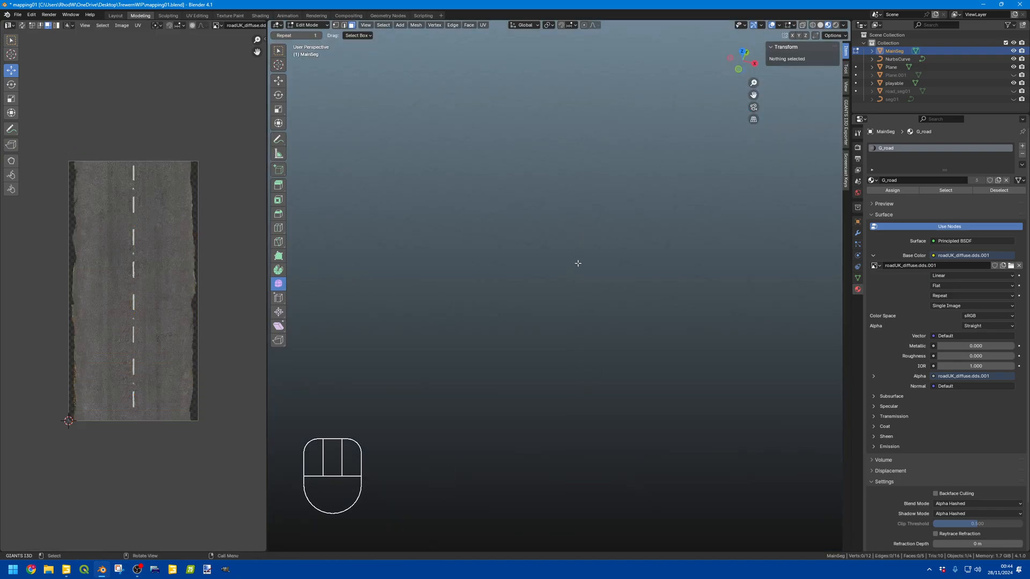
pyautogui.scroll(-5, 577, 262)
pyautogui.keyDown('shift'); pyautogui.moveTo(576, 202); pyautogui.dragTo(611, 282, button='middle'); pyautogui.keyUp('shift')
pyautogui.scroll(5, 571, 274)
pyautogui.click(742, 53)
pyautogui.scroll(3, 612, 283)
pyautogui.press('Tab')
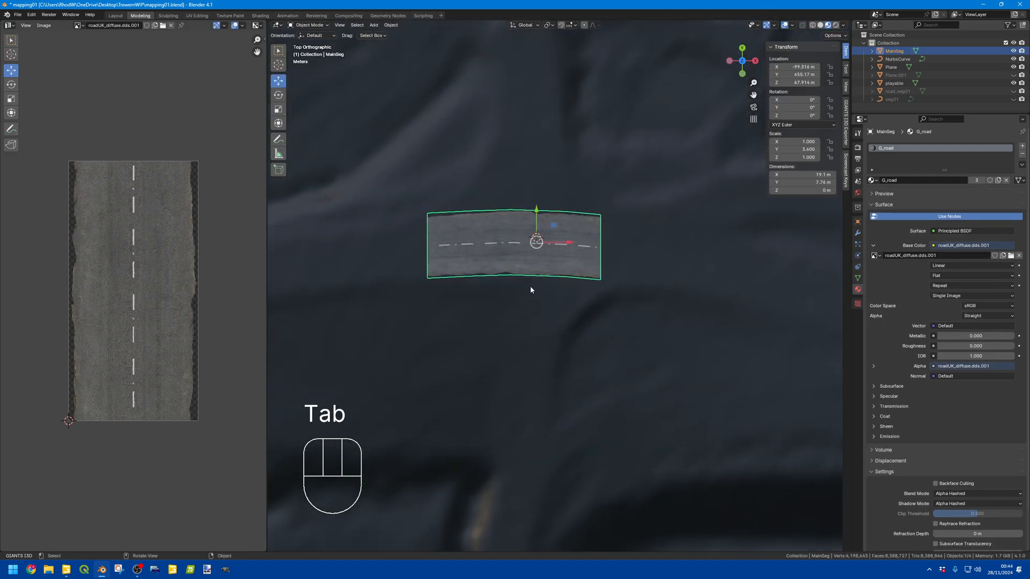
pyautogui.scroll(3, 532, 246)
pyautogui.keyDown('shift'); pyautogui.moveTo(474, 136); pyautogui.dragTo(519, 232, button='middle'); pyautogui.keyUp('shift')
pyautogui.press('Tab')
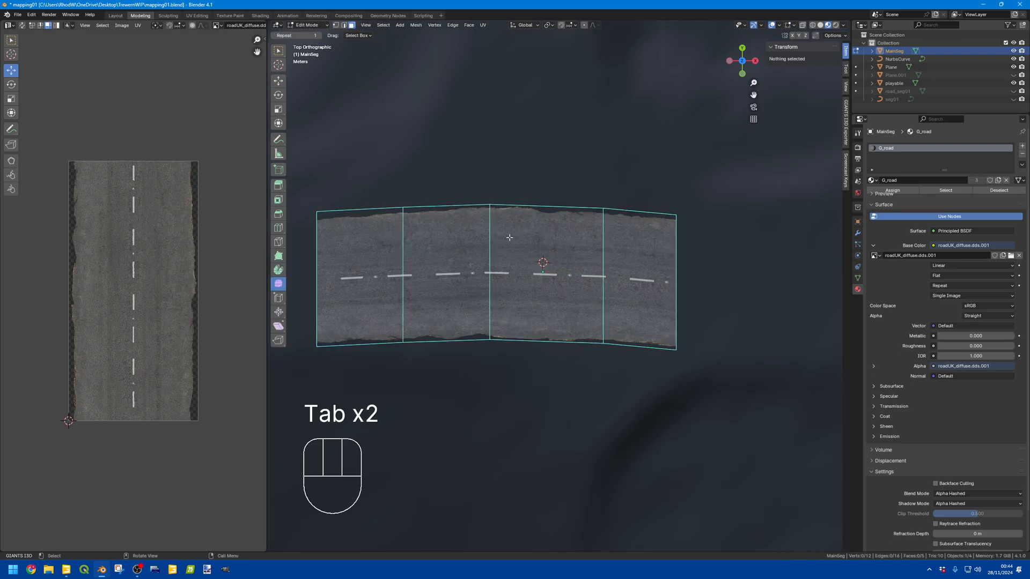
pyautogui.click(530, 206)
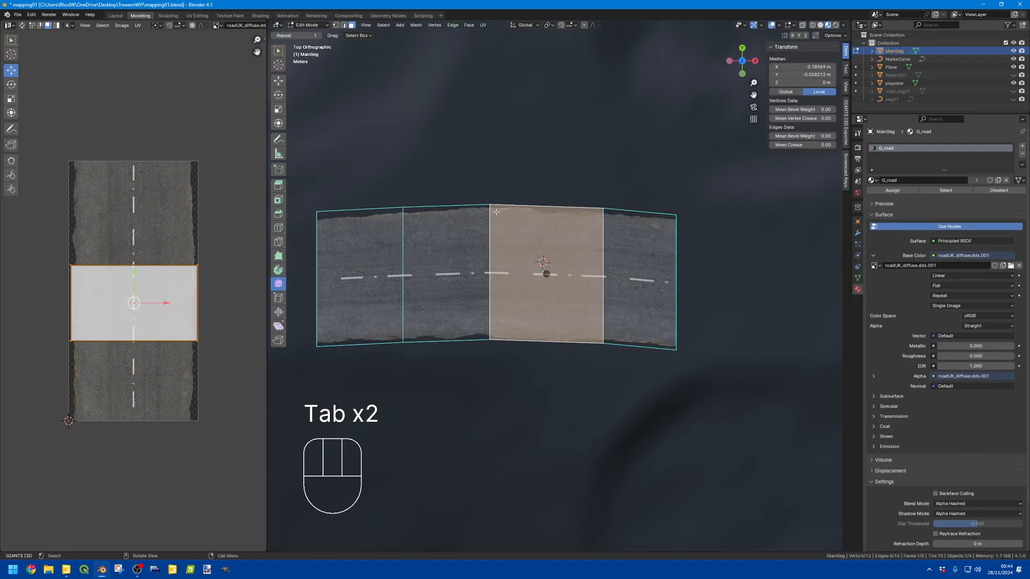
pyautogui.press('Tab')
pyautogui.press('Tab')
pyautogui.click(374, 259)
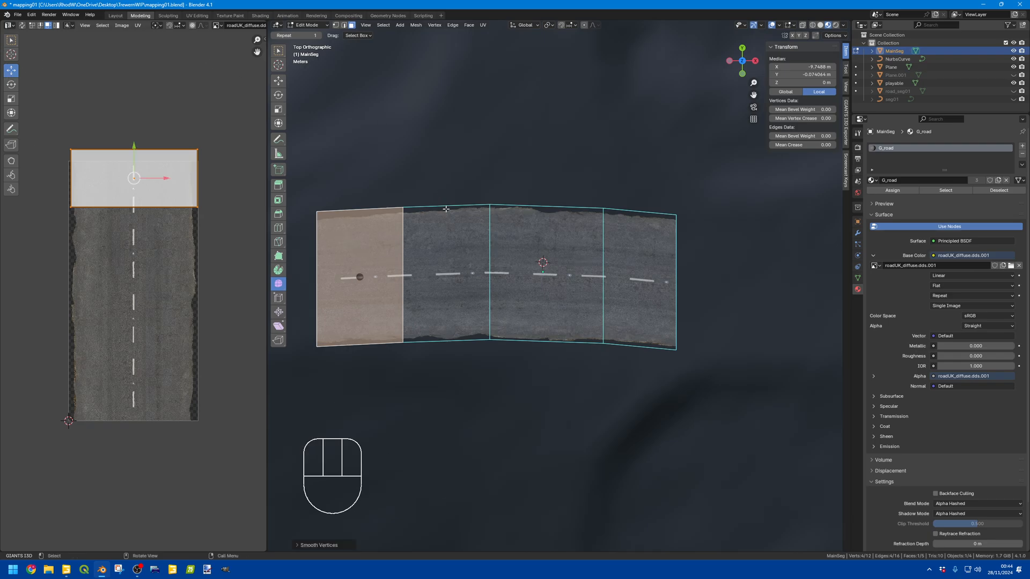
# - Return to Object Mode, add a plane and move it about 3.7 m along Y to the road's outer curved edge
pyautogui.press('Tab')
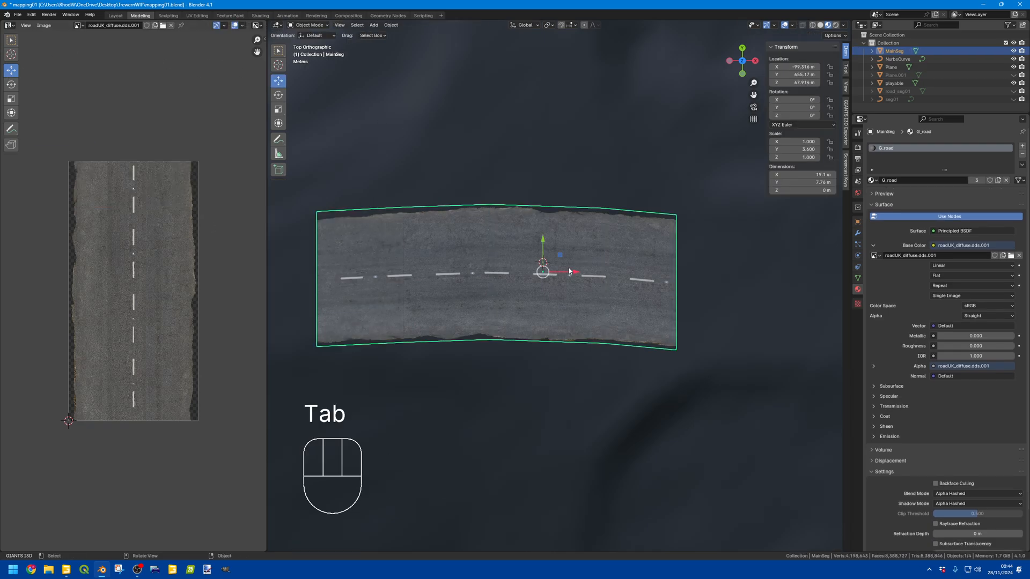
pyautogui.click(373, 24)
pyautogui.moveTo(399, 34)
pyautogui.click(453, 34)
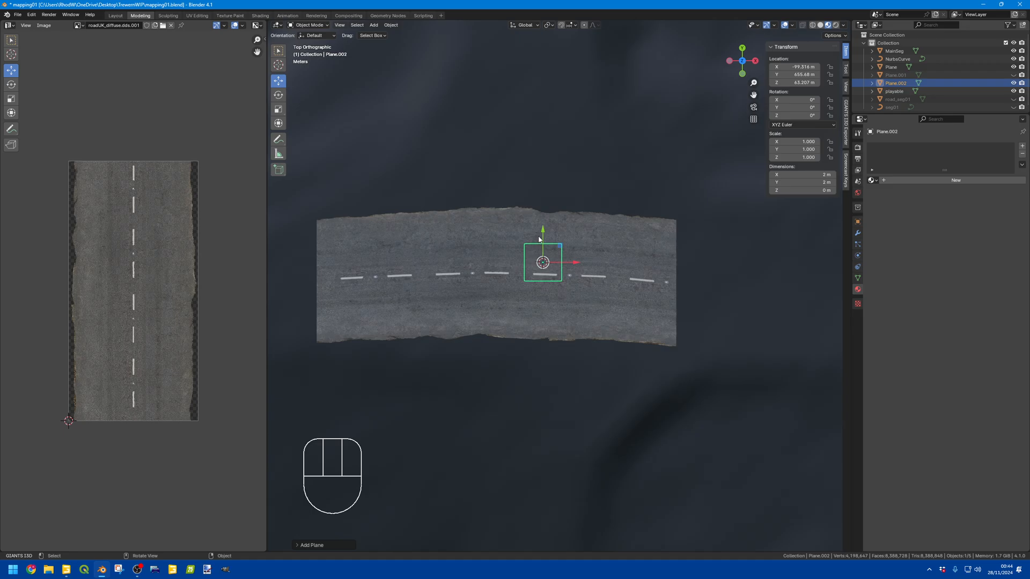
pyautogui.moveTo(539, 239); pyautogui.dragTo(535, 200)
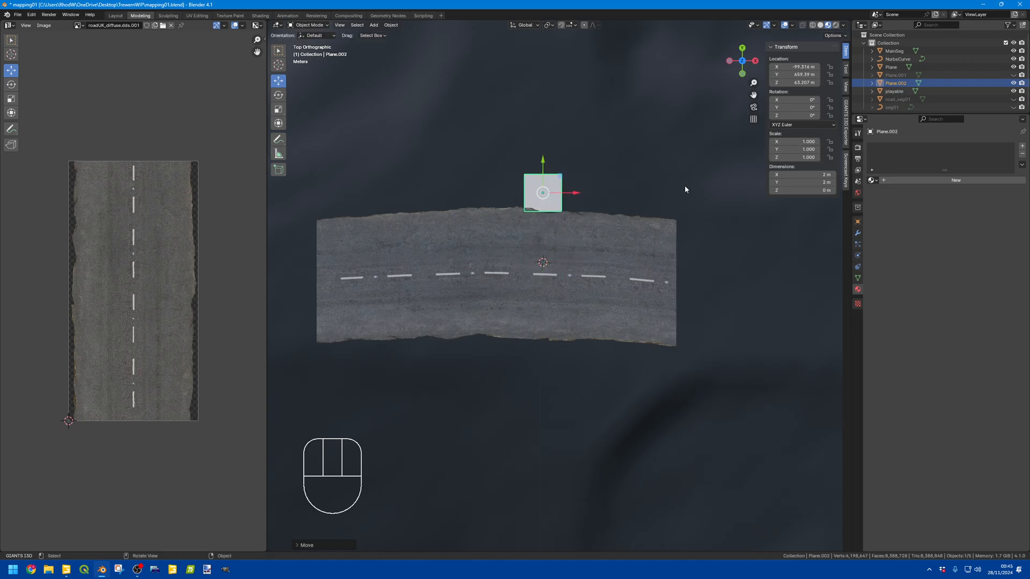
# - Set the new plane's X dimension to 3.6 m and shift it slightly in X and Y over the road's edge
pyautogui.click(815, 175)
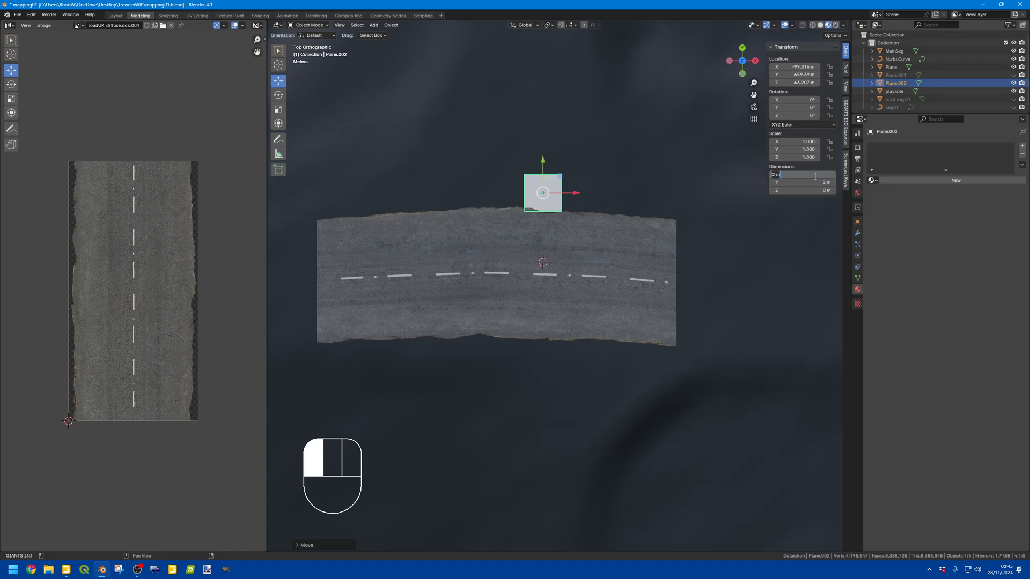
pyautogui.write('3.6')
pyautogui.press('Return')
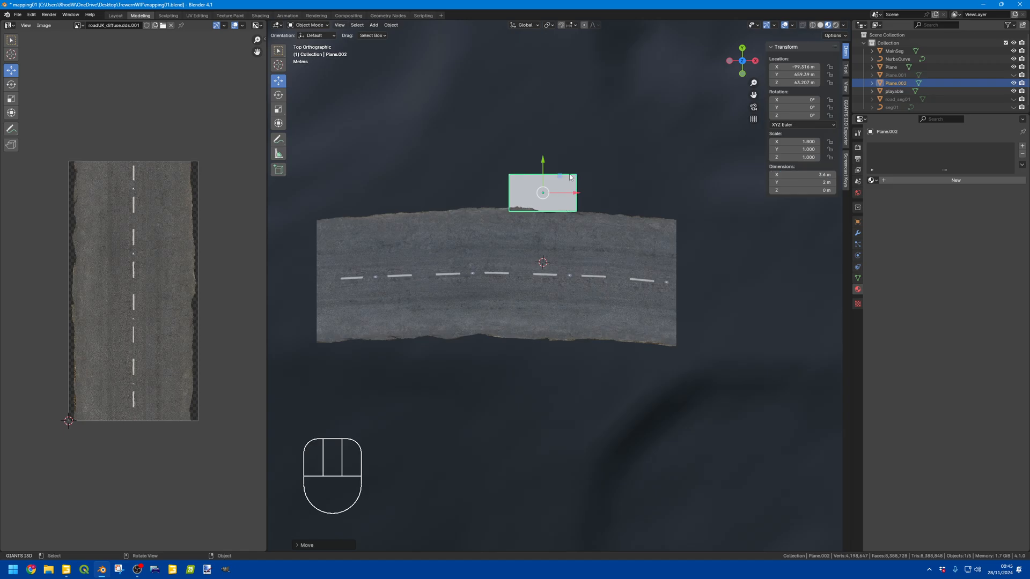
pyautogui.moveTo(552, 196); pyautogui.dragTo(537, 174)
pyautogui.moveTo(643, 155); pyautogui.dragTo(593, 152, button='middle')
pyautogui.scroll(-6, 593, 152)
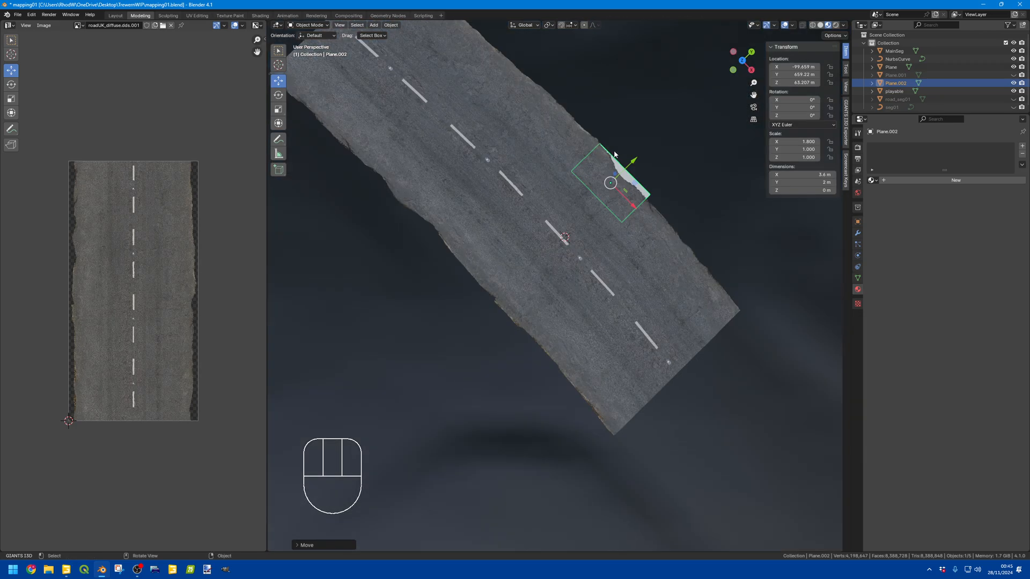
# - From the top view, stretch the side-road plane along Y to about 13.1 m and move it along Y so its near end meets the road edge
pyautogui.click(743, 61)
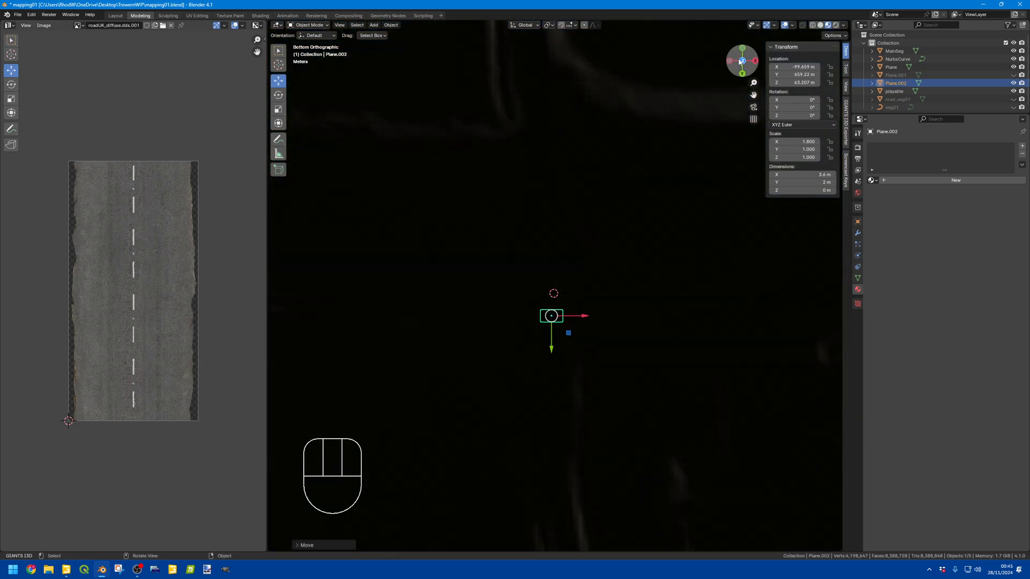
pyautogui.click(742, 62)
pyautogui.keyDown('shift'); pyautogui.moveTo(583, 165); pyautogui.dragTo(556, 208, button='middle'); pyautogui.keyUp('shift')
pyautogui.scroll(4, 556, 208)
pyautogui.keyDown('shift'); pyautogui.moveTo(489, 320); pyautogui.dragTo(522, 287, button='middle'); pyautogui.keyUp('shift')
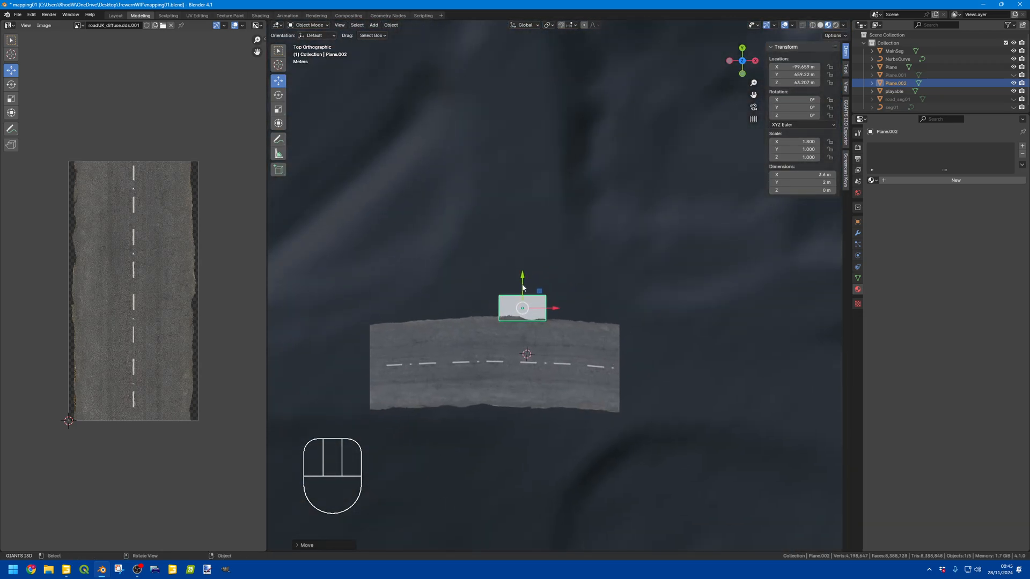
pyautogui.press('s')
pyautogui.press('y')
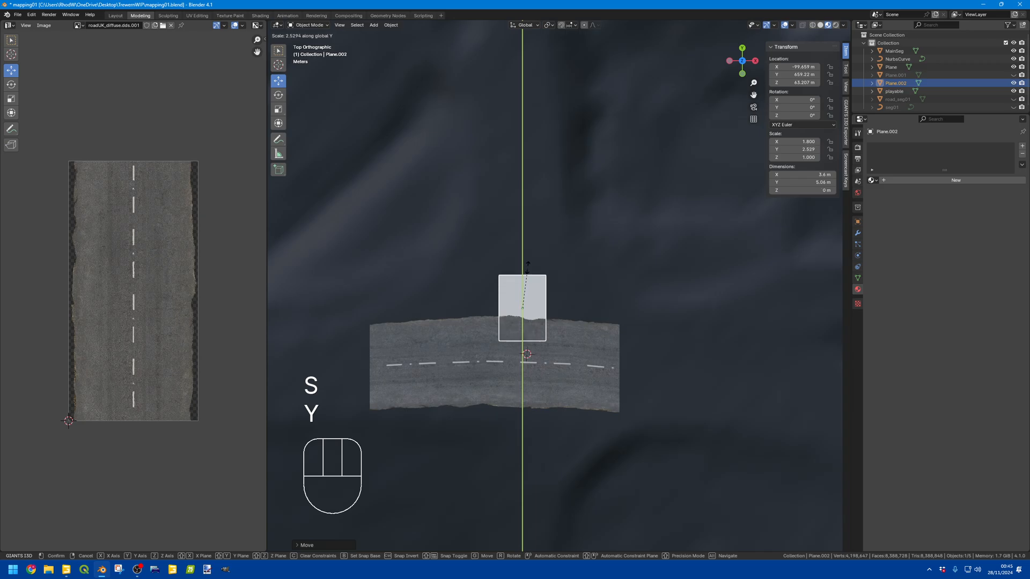
pyautogui.click(529, 204)
pyautogui.moveTo(521, 278); pyautogui.dragTo(534, 217)
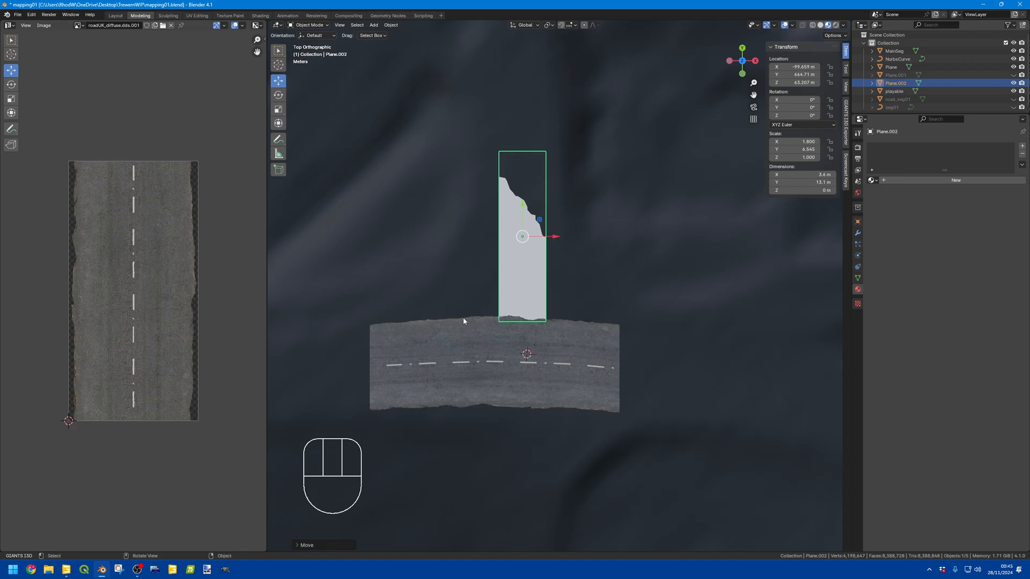
# - In Edit Mode, pull the plane's two road-side corner vertices outward along X and align them with the road edge to flare the junction mouth
pyautogui.press('1')
pyautogui.click(495, 322)
pyautogui.click(507, 278)
pyautogui.press('Tab')
pyautogui.press('1')
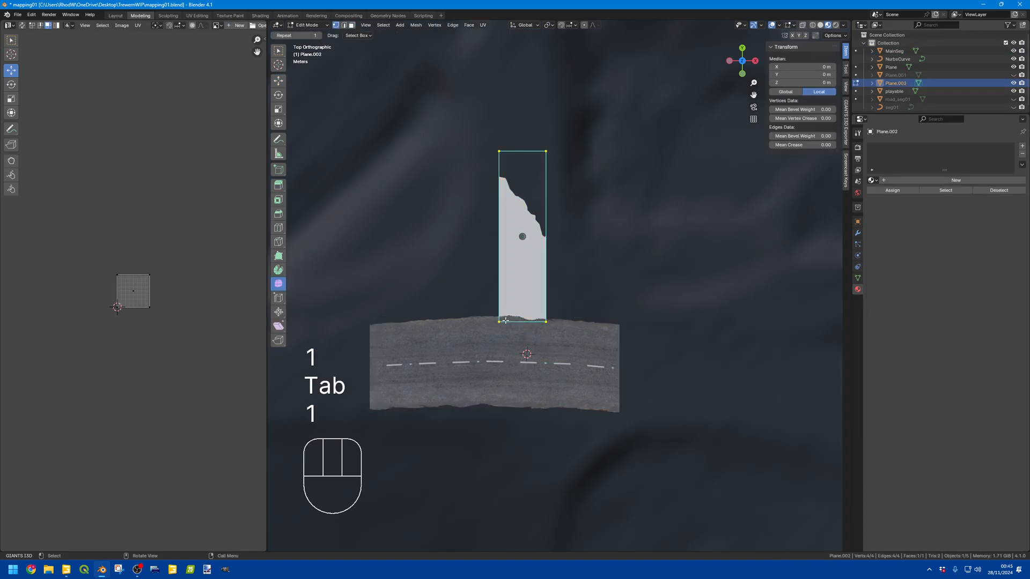
pyautogui.click(504, 321)
pyautogui.click(279, 81)
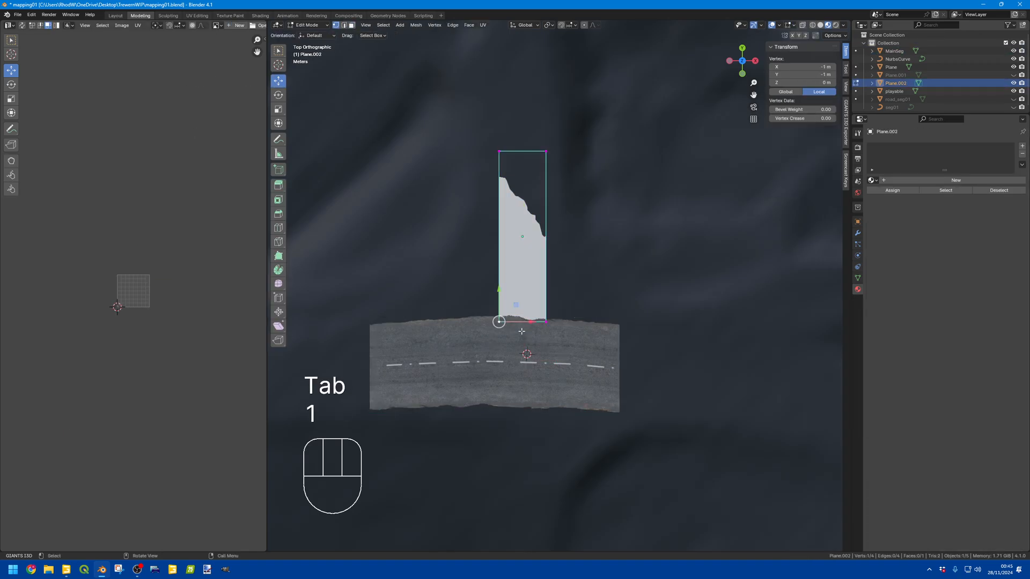
pyautogui.moveTo(520, 326); pyautogui.dragTo(421, 329)
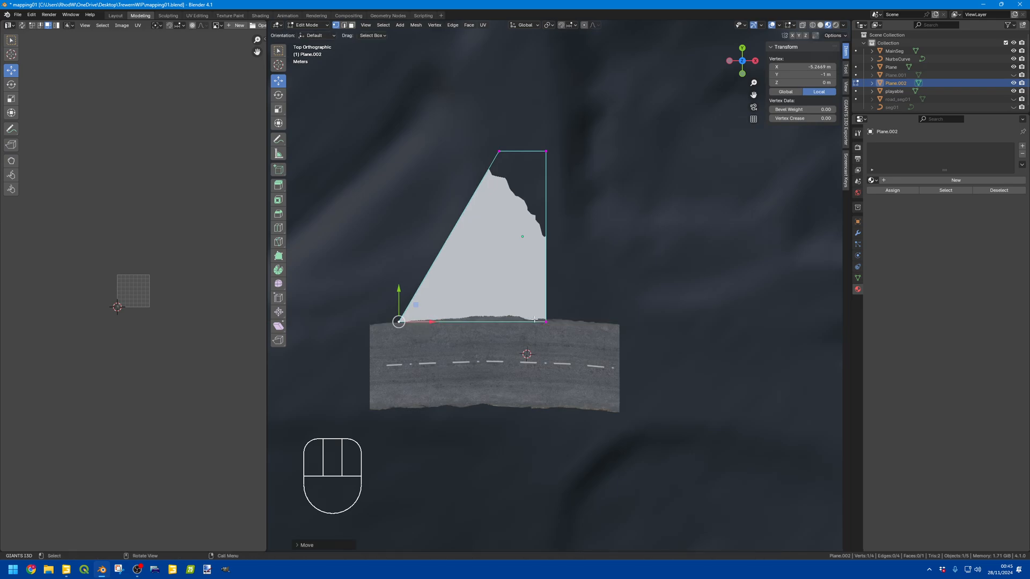
pyautogui.click(546, 322)
pyautogui.moveTo(569, 322); pyautogui.dragTo(619, 309)
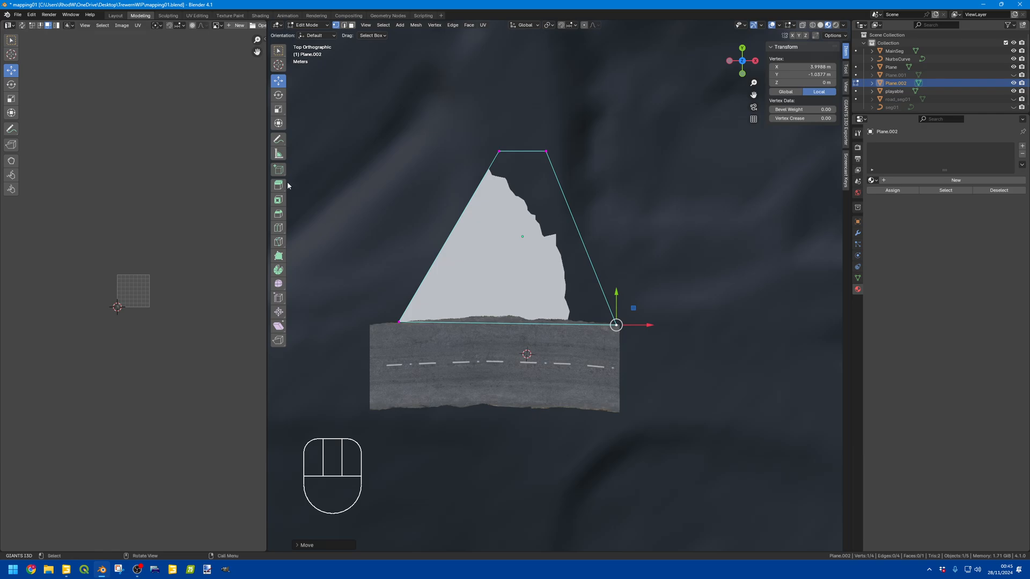
# - Add one loop cut across the middle of the flared plane
pyautogui.click(278, 228)
pyautogui.moveTo(452, 235); pyautogui.dragTo(455, 234)
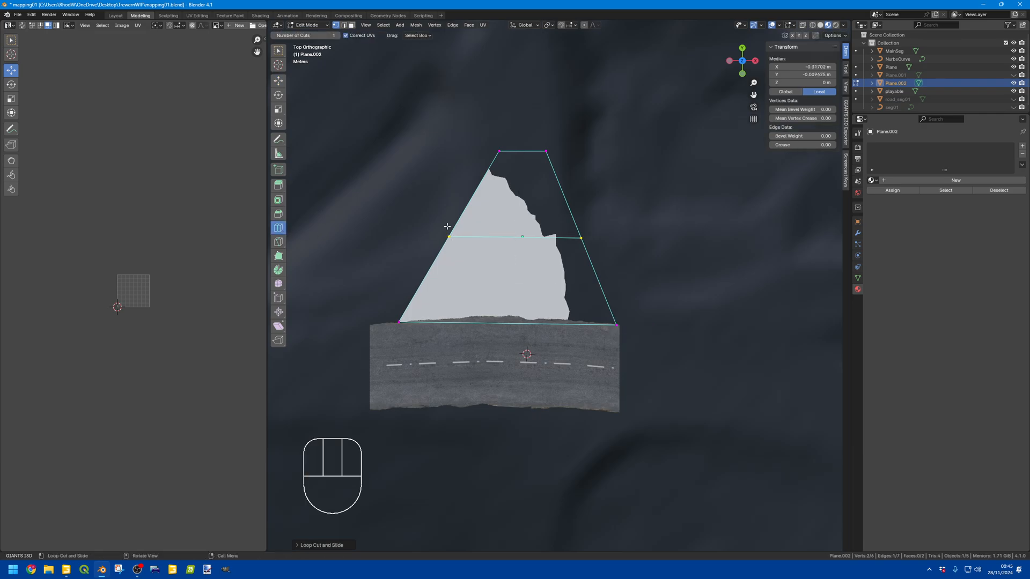
pyautogui.click(278, 82)
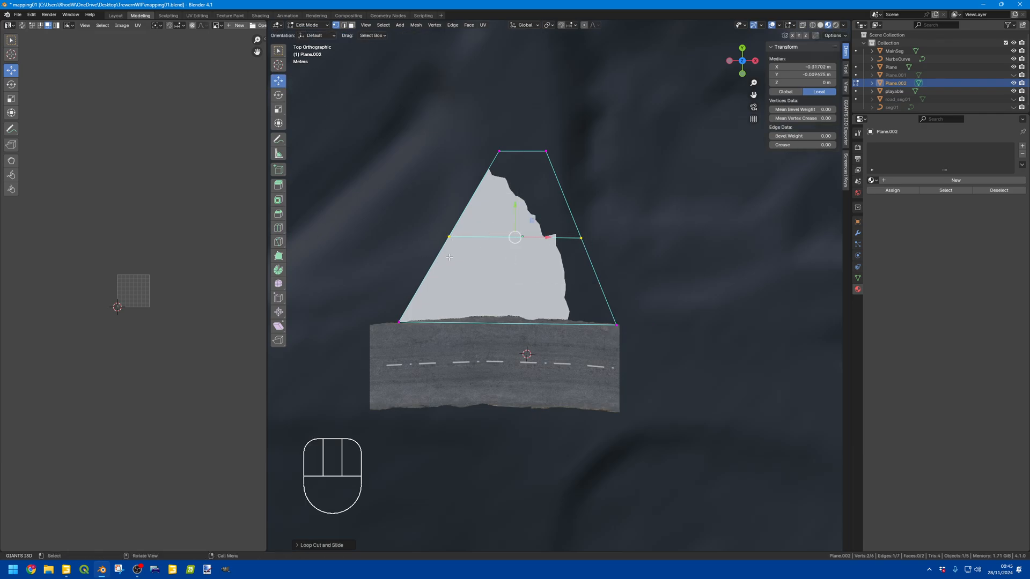
# - Scale the loop cut's two vertices along X to about 0.5 and move them along Y about halfway towards the main road
pyautogui.click(449, 237)
pyautogui.click(518, 247)
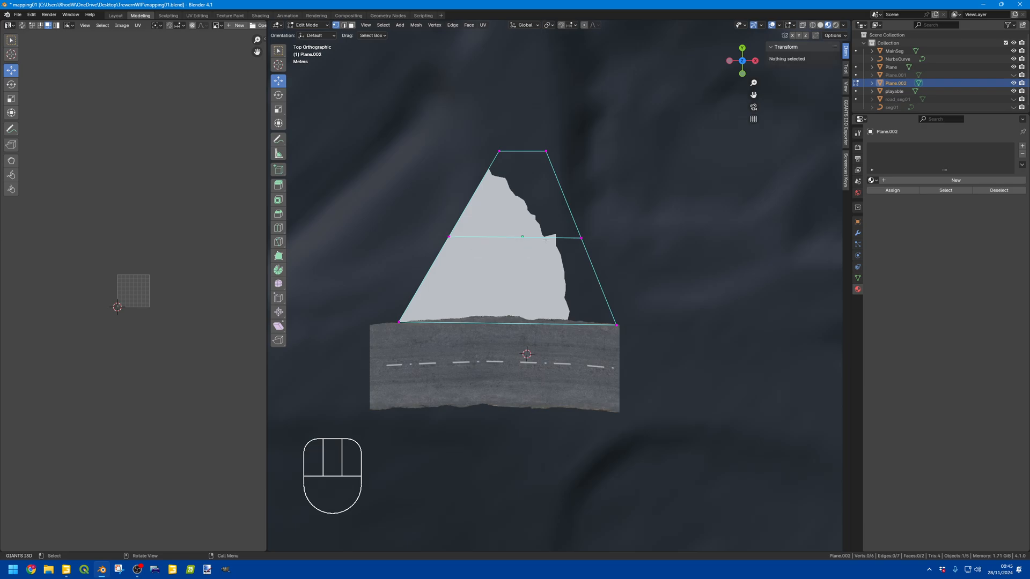
pyautogui.keyDown('shift'); pyautogui.click(580, 238); pyautogui.keyUp('shift')
pyautogui.keyDown('shift'); pyautogui.click(449, 236); pyautogui.keyUp('shift')
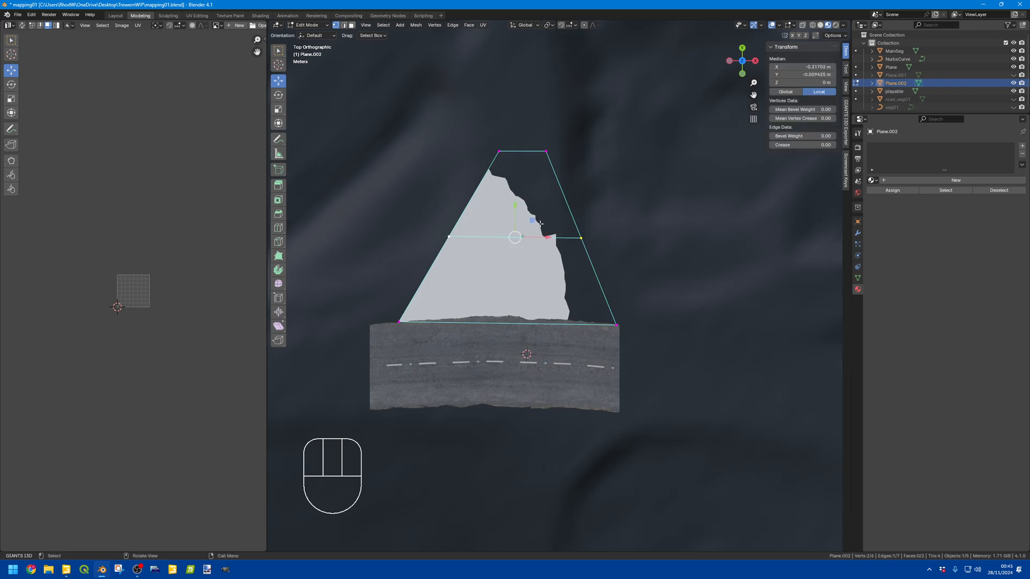
pyautogui.press('s')
pyautogui.press('x')
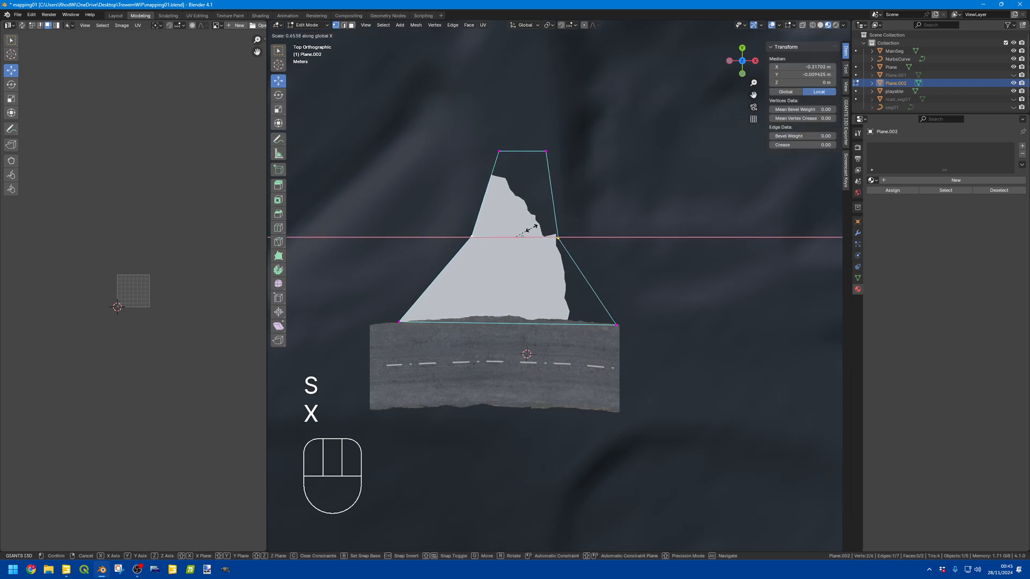
pyautogui.click(529, 232)
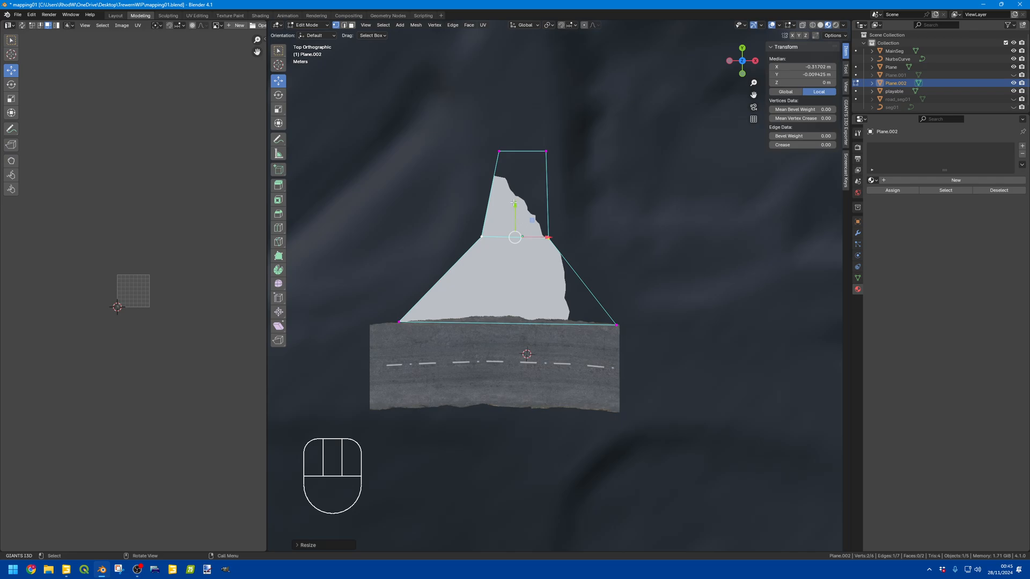
pyautogui.moveTo(514, 203); pyautogui.dragTo(509, 254)
# - Nudge the flare's left corner vertex slightly down along Y onto the main road and return to Object Mode
pyautogui.scroll(5, 547, 236)
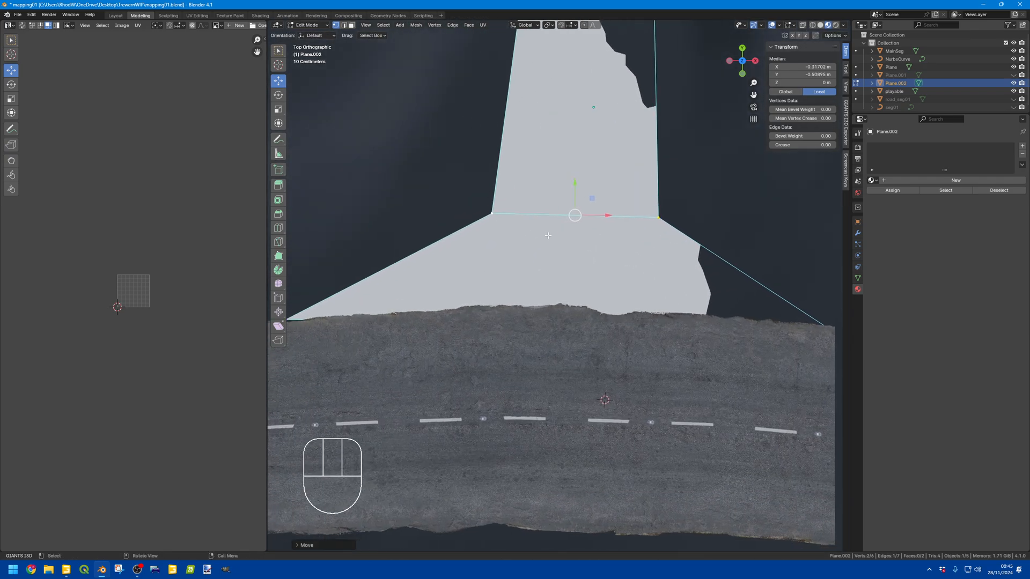
pyautogui.keyDown('shift'); pyautogui.moveTo(533, 233); pyautogui.dragTo(651, 200, button='middle'); pyautogui.keyUp('shift')
pyautogui.click(403, 287)
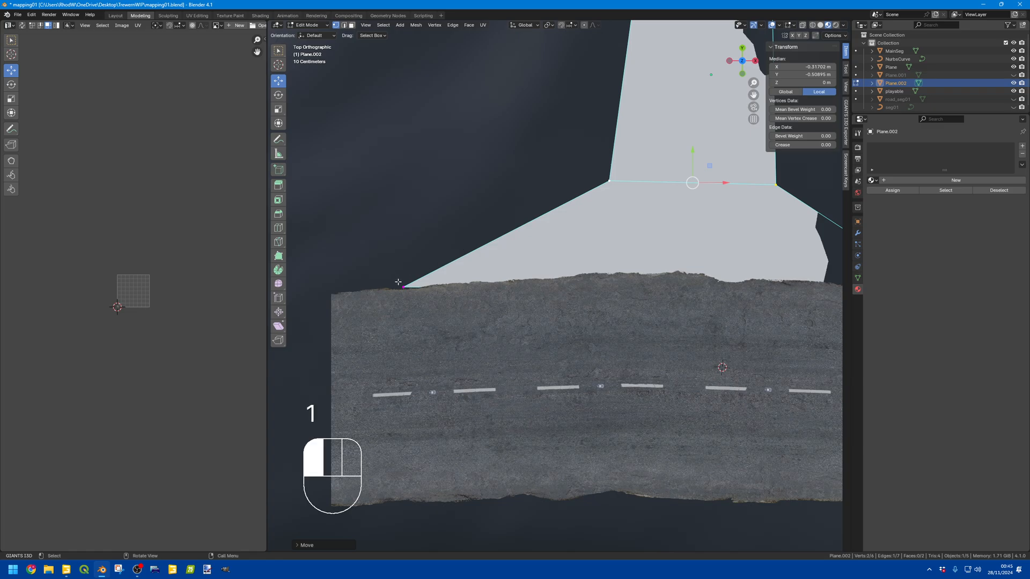
pyautogui.moveTo(403, 265); pyautogui.dragTo(404, 270)
pyautogui.press('Tab')
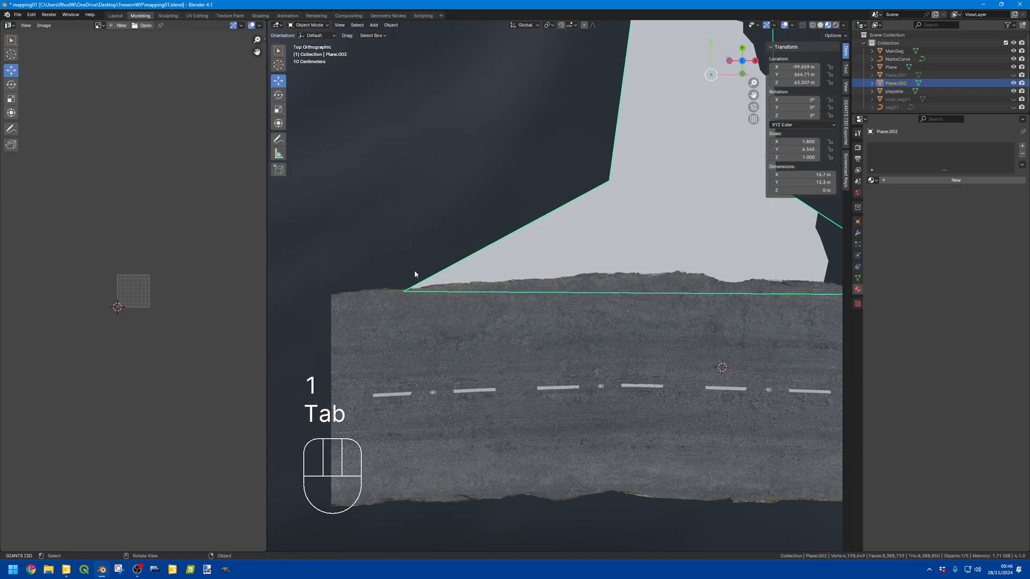
# - Bevel the plane's inner cross edge by about 0.187 m with 10 segments to round the junction's sides
pyautogui.keyDown('shift'); pyautogui.moveTo(654, 263); pyautogui.dragTo(545, 357, button='middle'); pyautogui.keyUp('shift')
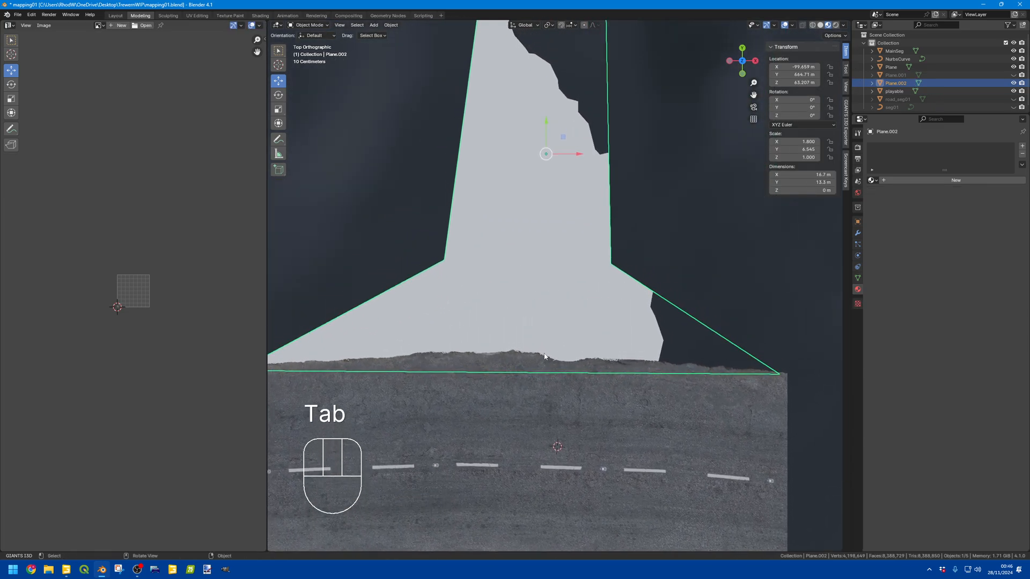
pyautogui.press('Tab')
pyautogui.press('1')
pyautogui.click(443, 260)
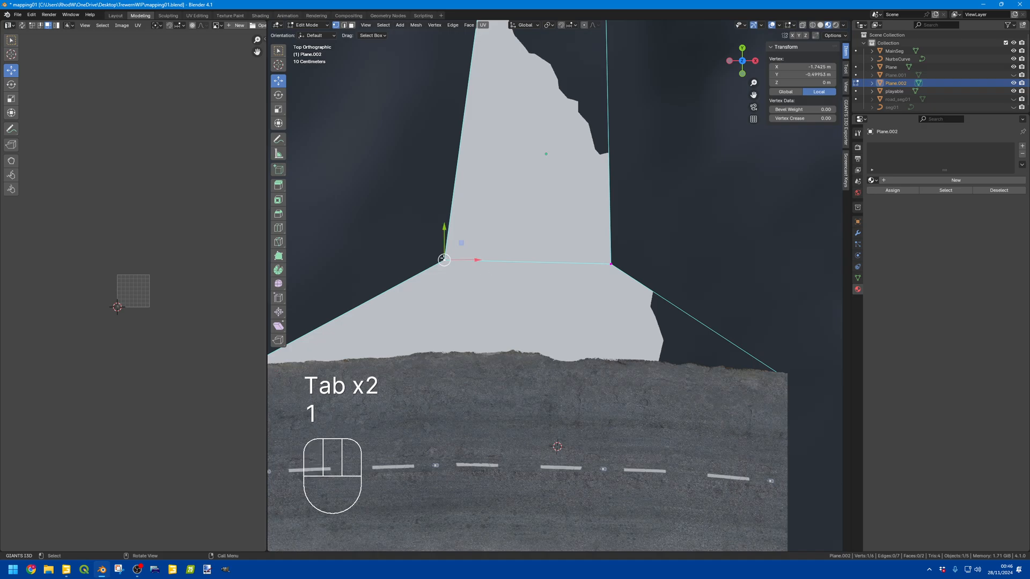
pyautogui.keyDown('shift'); pyautogui.click(612, 263); pyautogui.keyUp('shift')
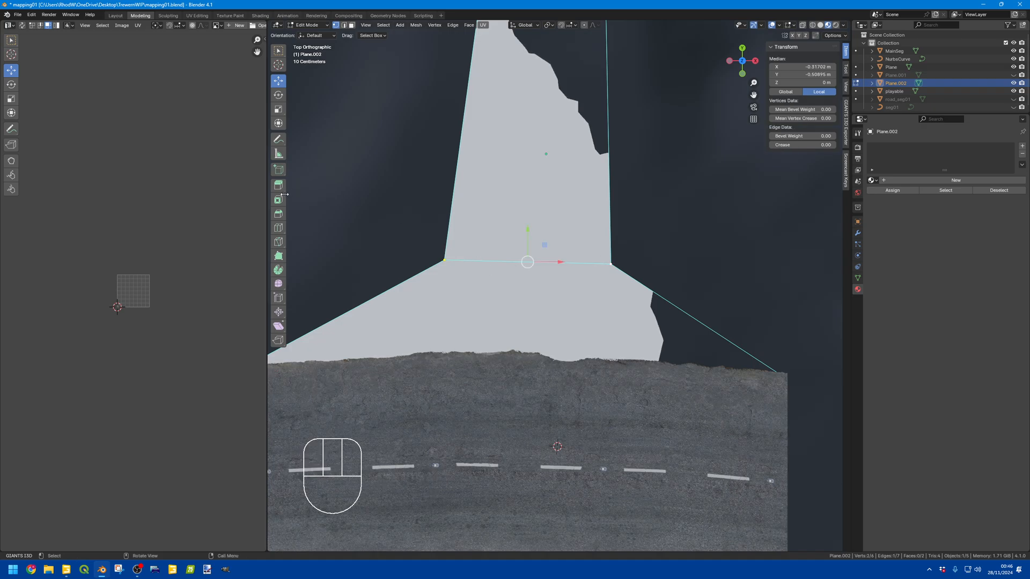
pyautogui.click(279, 215)
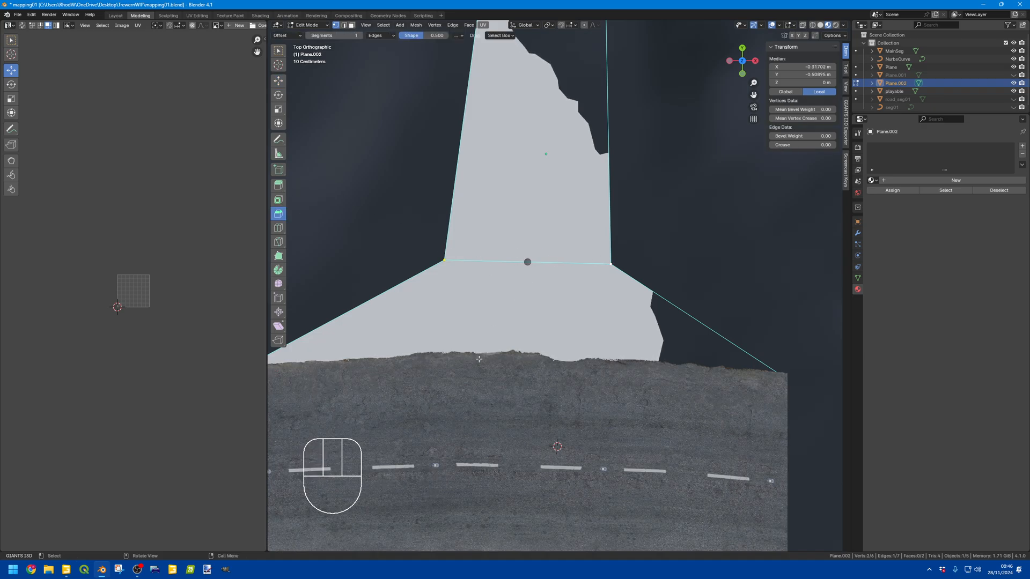
pyautogui.moveTo(529, 260)
pyautogui.mouseDown()
pyautogui.moveTo(542, 175)
pyautogui.moveTo(527, 262)
pyautogui.mouseUp()
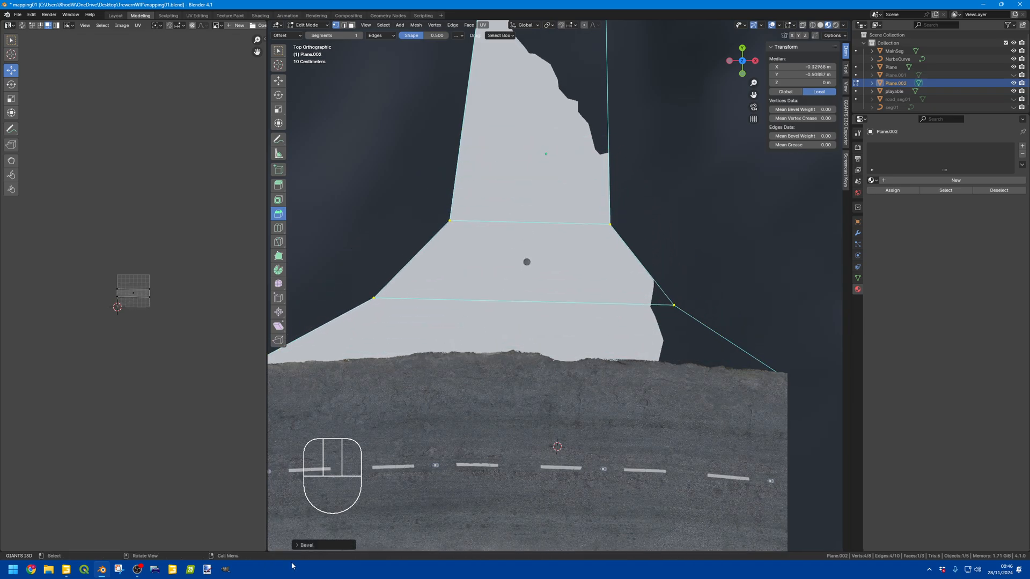
pyautogui.click(304, 545)
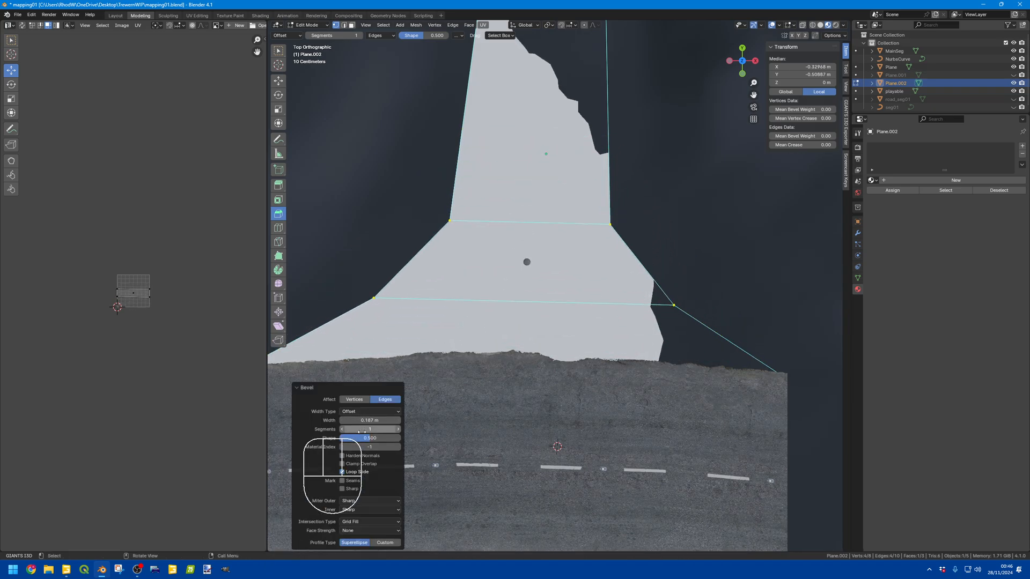
pyautogui.click(391, 429)
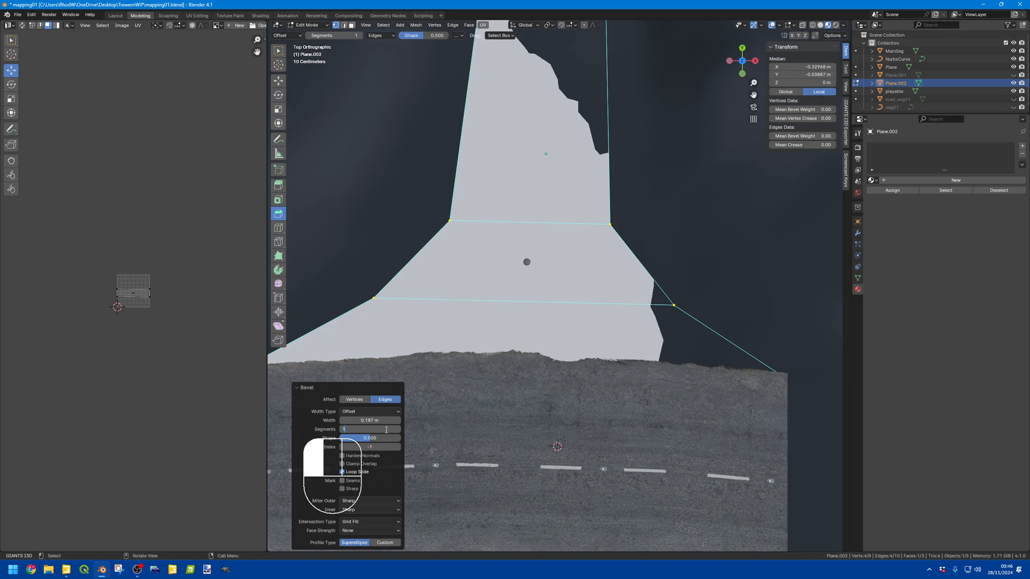
pyautogui.write('10')
pyautogui.press('Return')
pyautogui.scroll(-2, 619, 273)
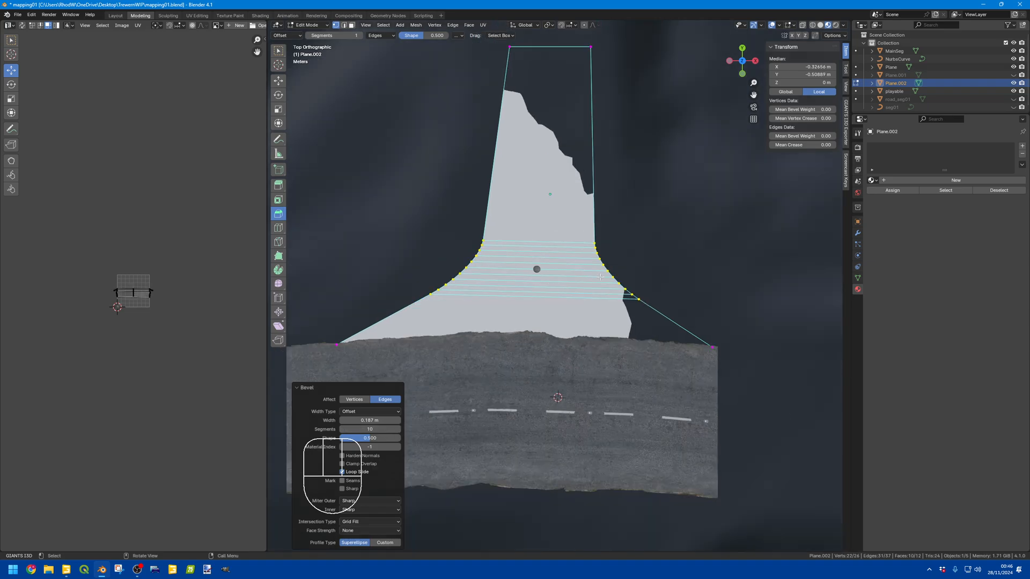
# - Increase the bevel width to 0.487 m so the curves extend almost to the main road
pyautogui.moveTo(620, 273); pyautogui.dragTo(717, 126, button='middle')
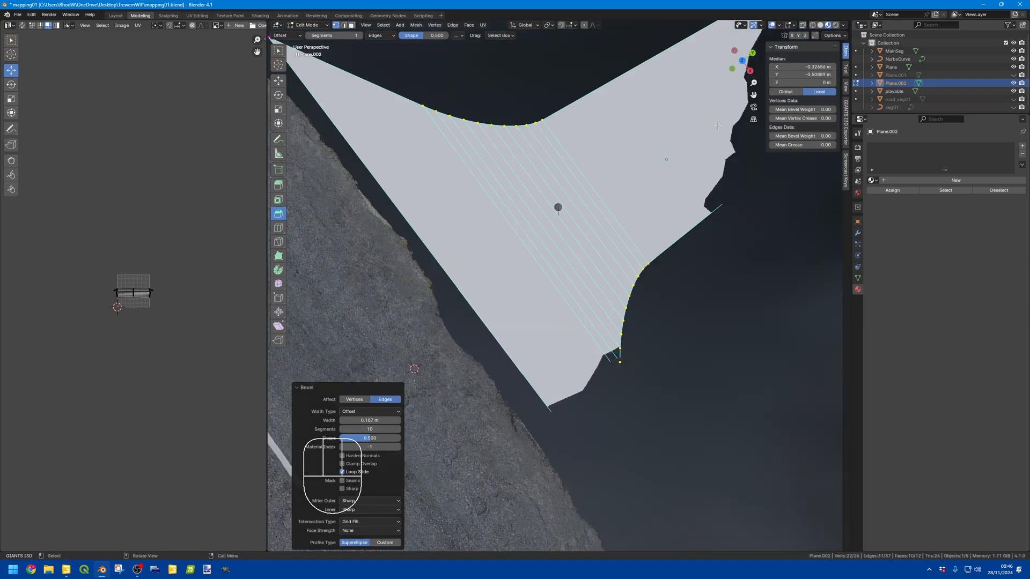
pyautogui.click(741, 60)
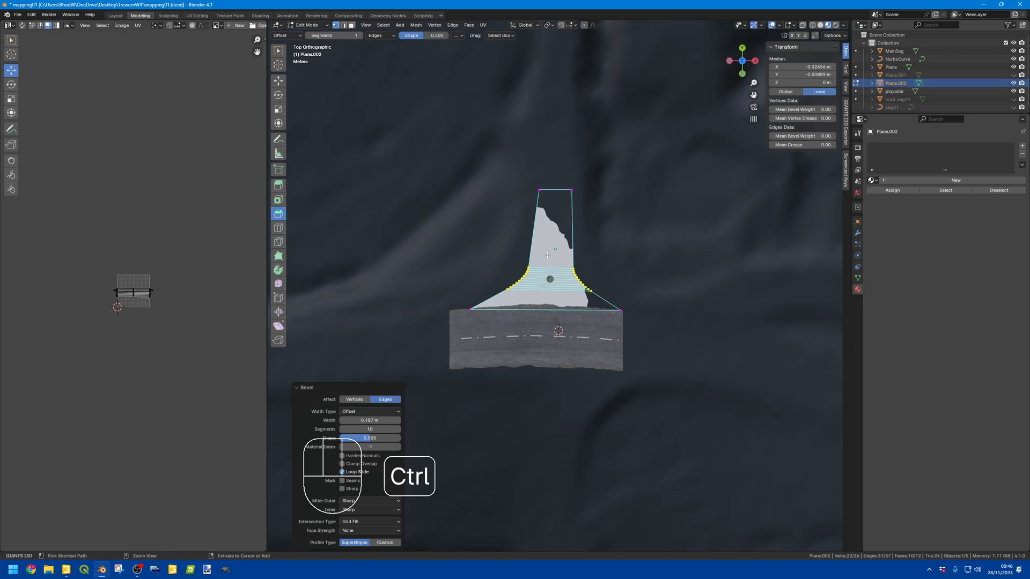
pyautogui.moveTo(368, 424); pyautogui.dragTo(398, 423)
pyautogui.click(397, 422)
pyautogui.click(397, 421)
pyautogui.click(397, 421)
pyautogui.click(398, 421)
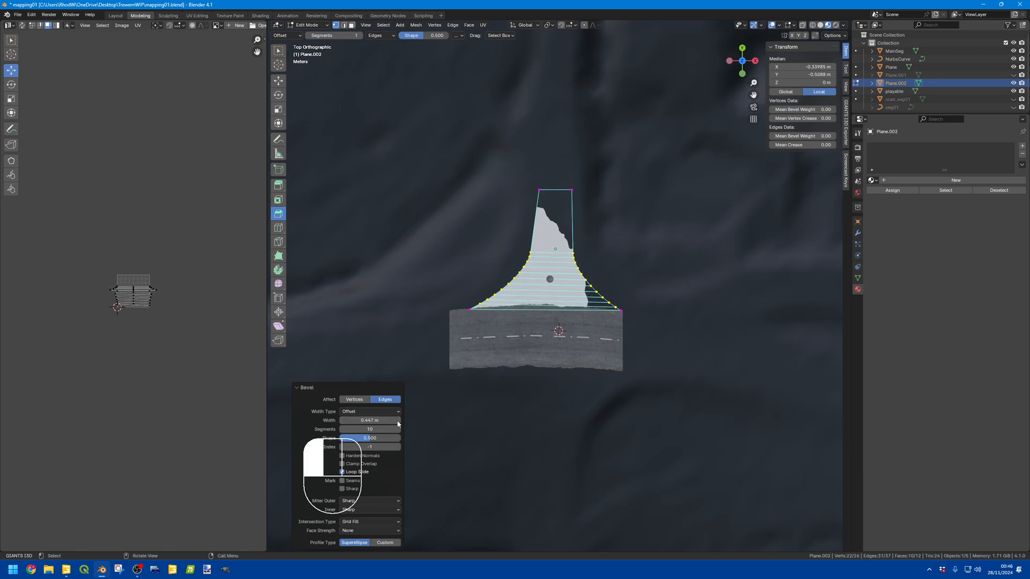
pyautogui.click(398, 421)
pyautogui.click(398, 421)
pyautogui.click(397, 422)
pyautogui.click(397, 422)
pyautogui.scroll(4, 493, 346)
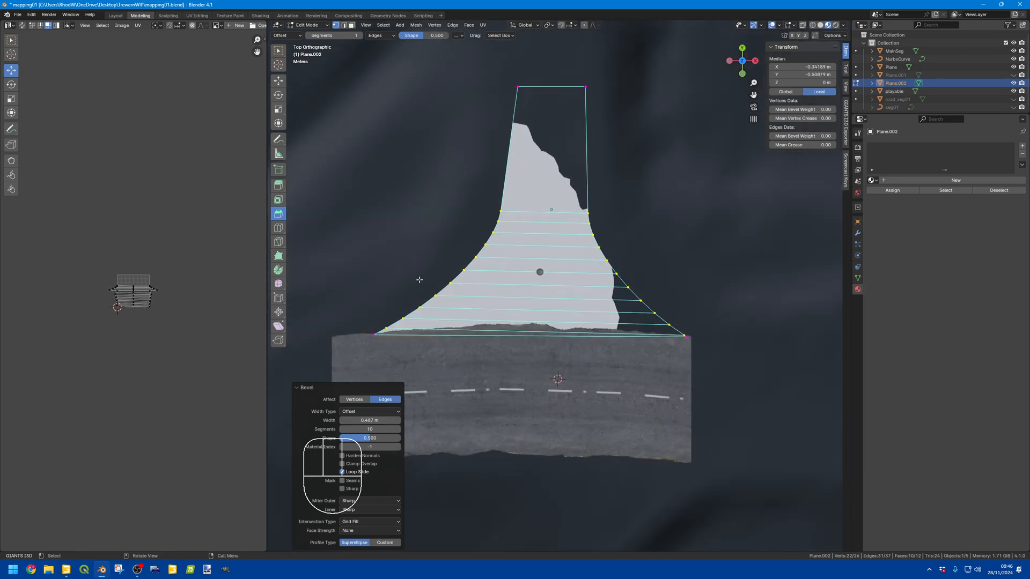
# - Raise the bevel segments to 13, return to Object Mode and check the curved junction shape from above
pyautogui.click(397, 429)
pyautogui.click(397, 429)
pyautogui.click(397, 429)
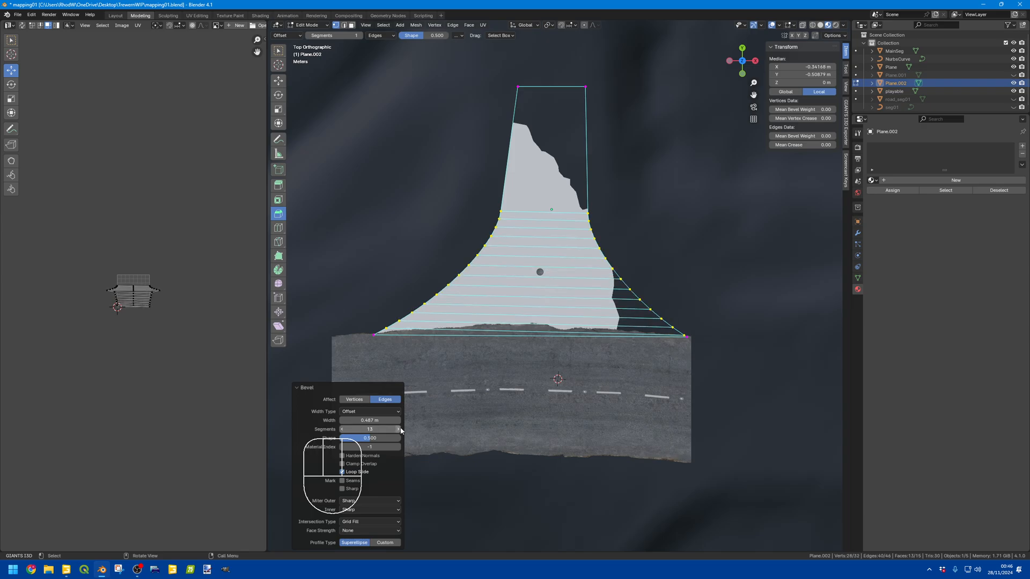
pyautogui.press('Tab')
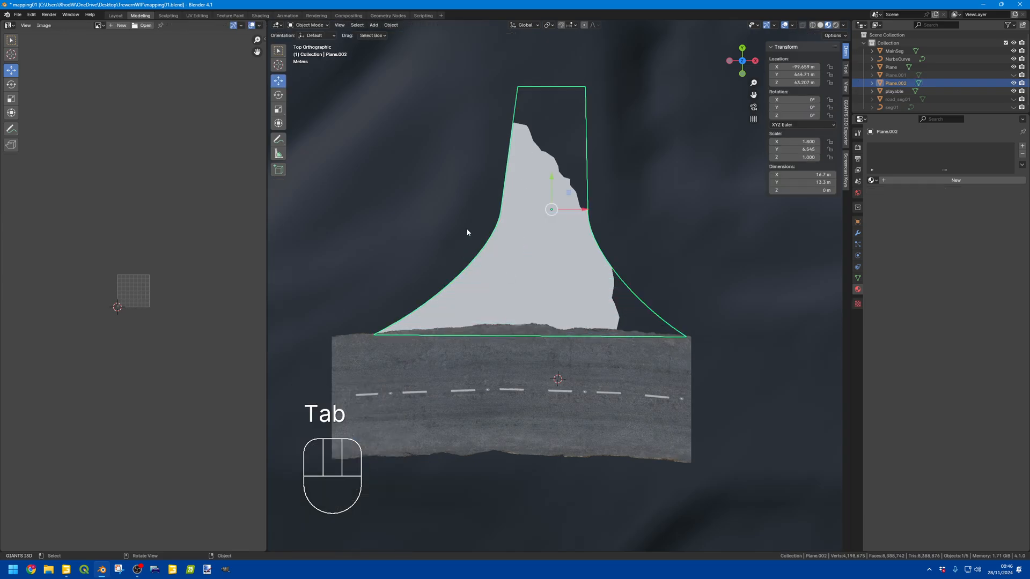
pyautogui.press('Tab')
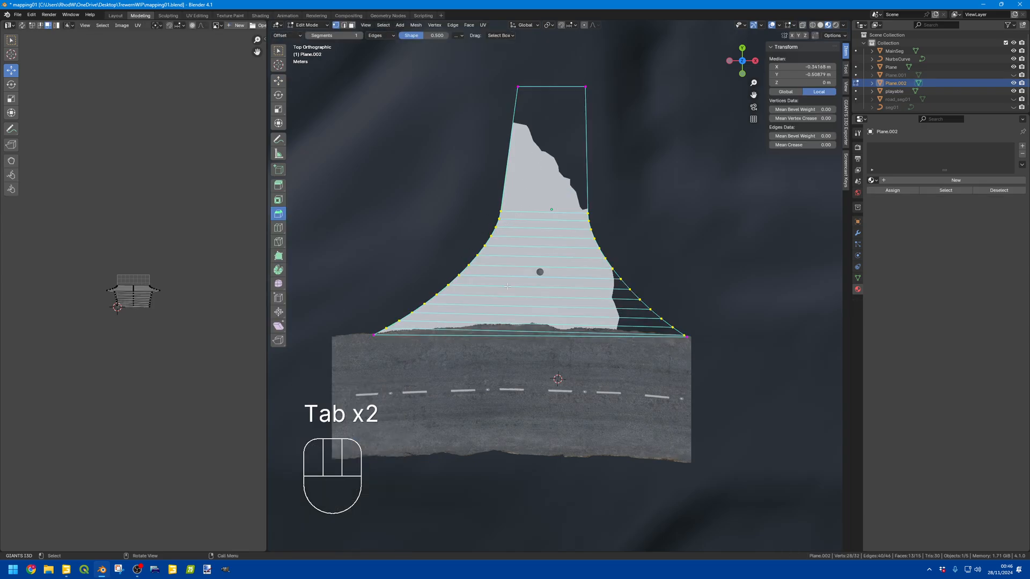
pyautogui.press('Tab')
pyautogui.moveTo(622, 244); pyautogui.dragTo(674, 176, button='middle')
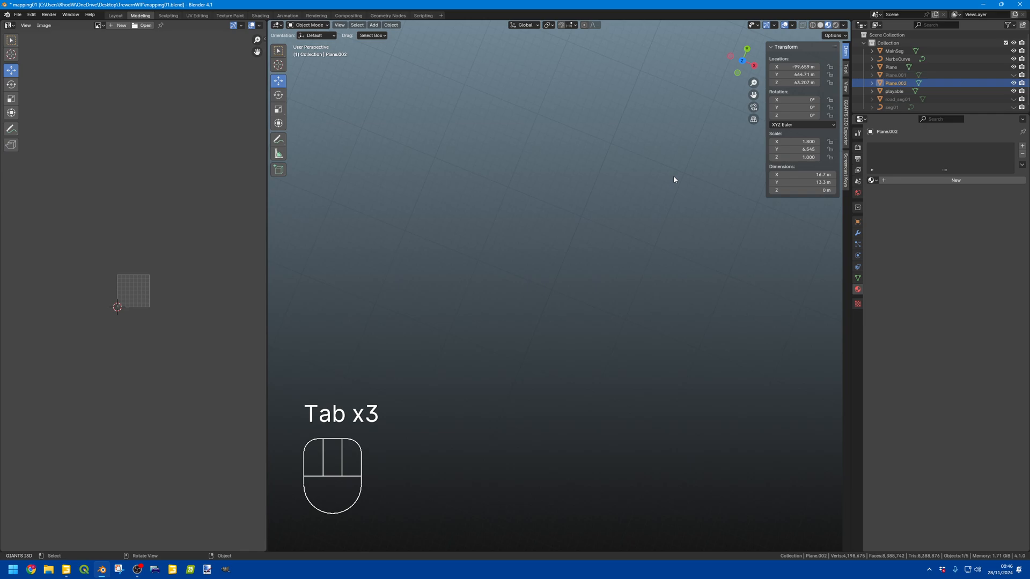
pyautogui.click(737, 64)
pyautogui.click(738, 63)
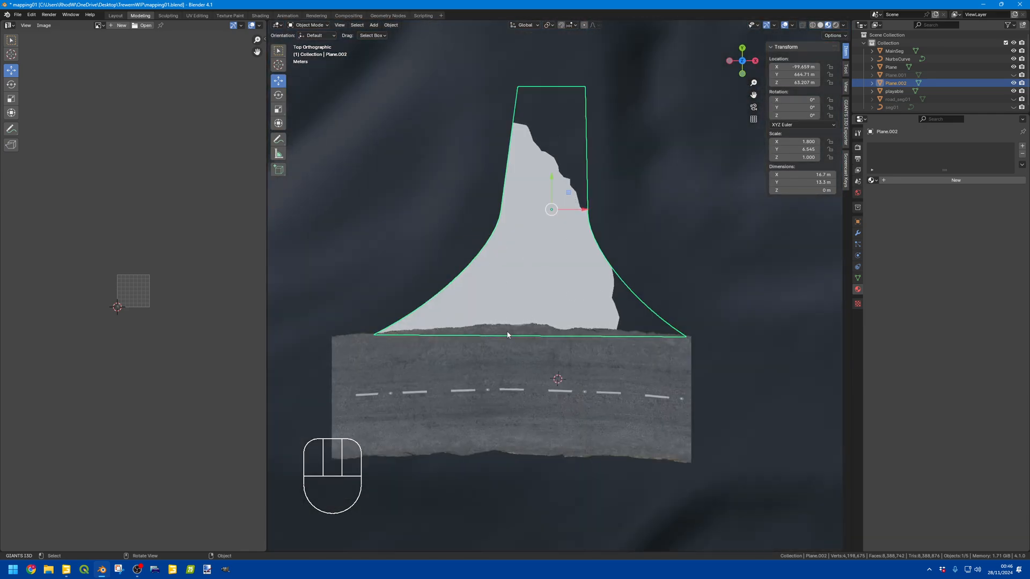
# - Raise the side-road plane above the terrain to a Z location of about 72.757 m
pyautogui.scroll(-2, 593, 266)
pyautogui.moveTo(796, 75)
pyautogui.mouseDown()
pyautogui.moveTo(817, 76)
pyautogui.moveTo(802, 83)
pyautogui.mouseUp()
pyautogui.hotkey('ctrl', 'z')
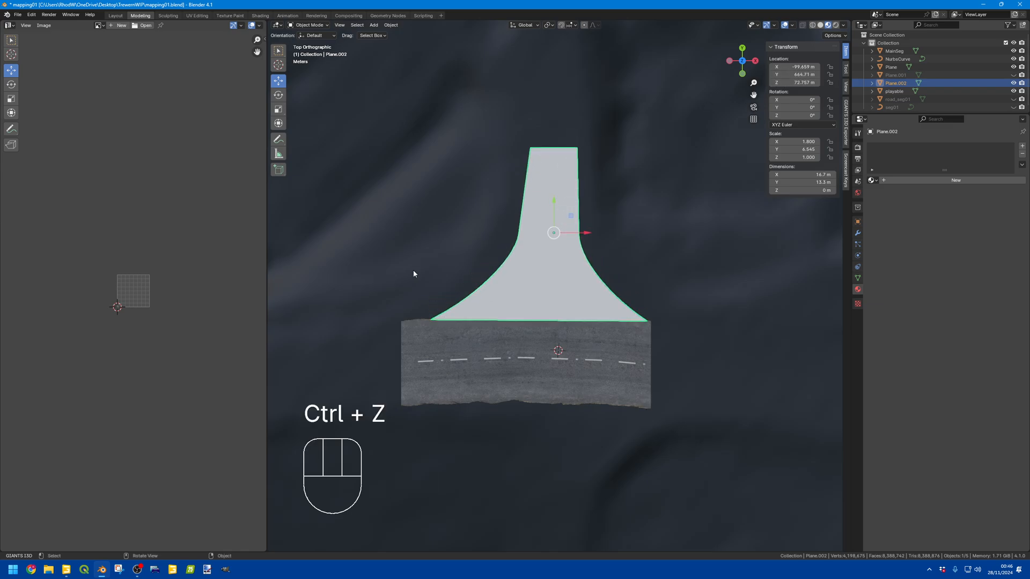
# - Enter Edit Mode on the side-road plane, select its whole mesh and assign the existing G_road material
pyautogui.scroll(3, 462, 277)
pyautogui.press('Tab')
pyautogui.scroll(1, 455, 357)
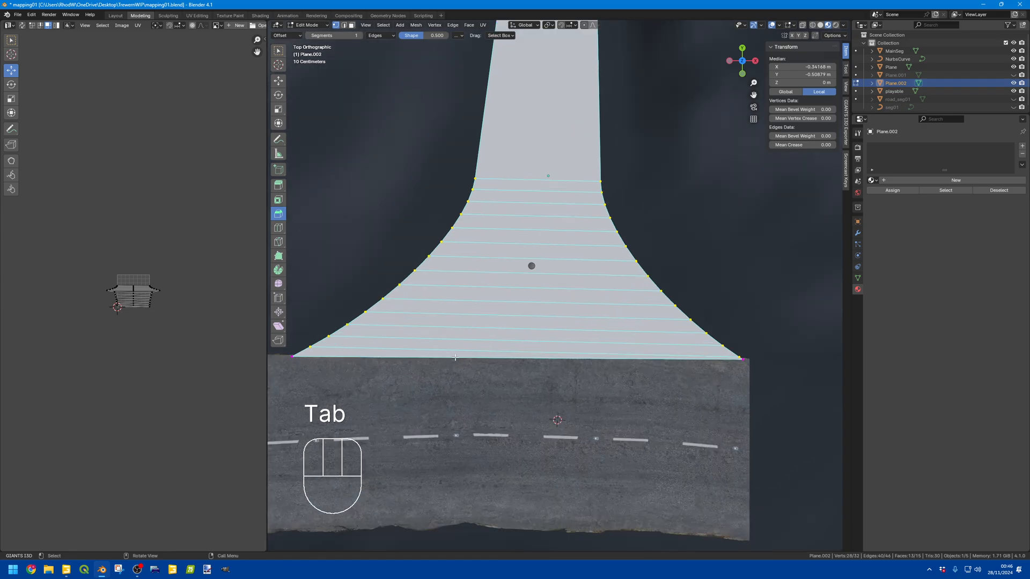
pyautogui.press('a')
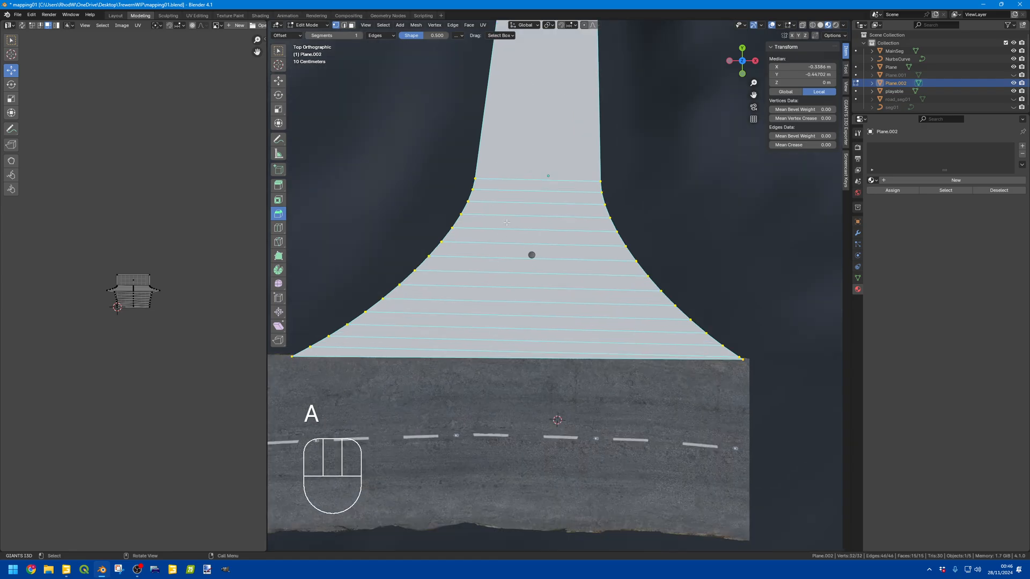
pyautogui.click(874, 180)
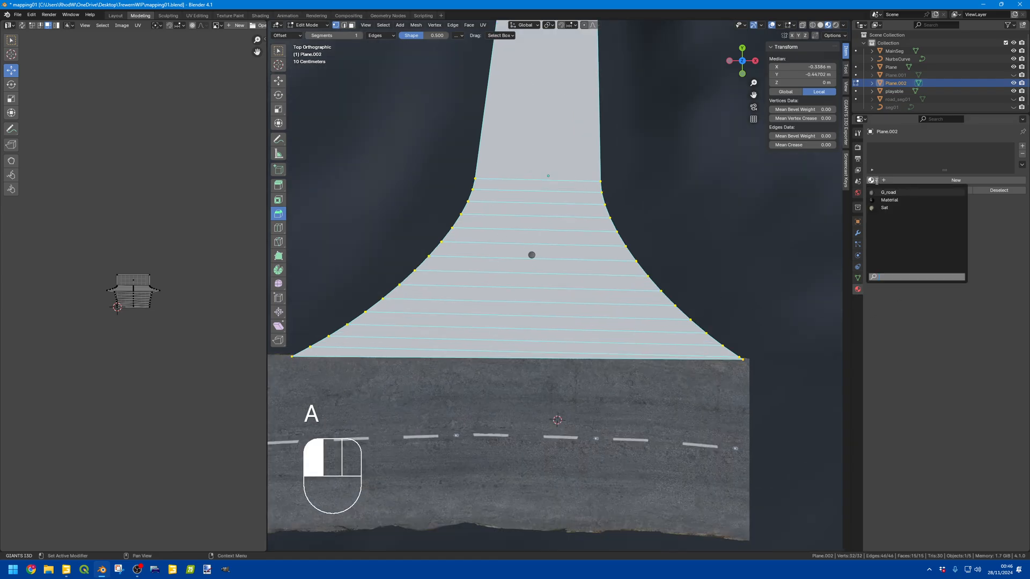
pyautogui.click(879, 192)
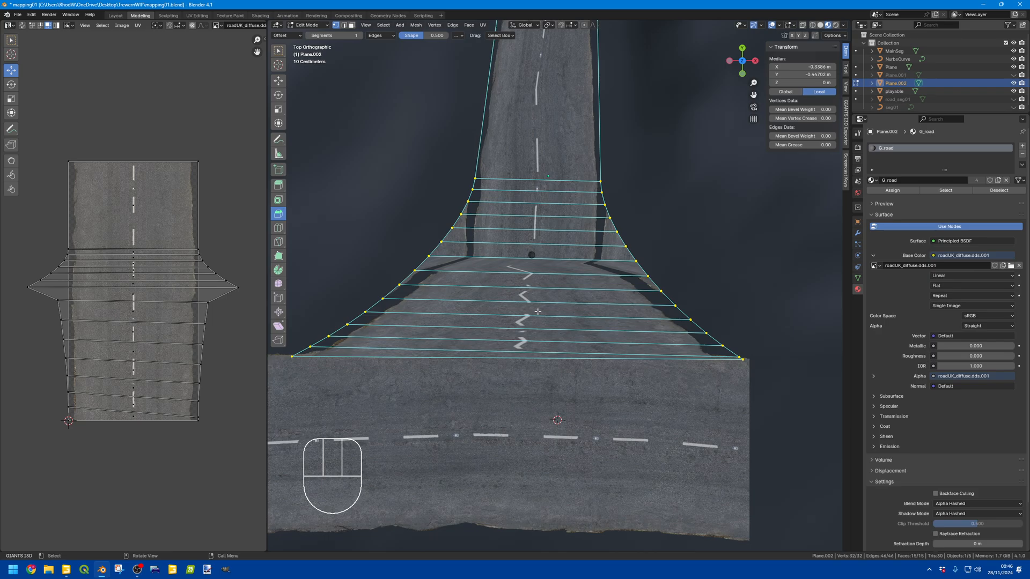
# - Select all faces of the side-road plane in face mode and unwrap them with the standard Unwrap
pyautogui.press('3')
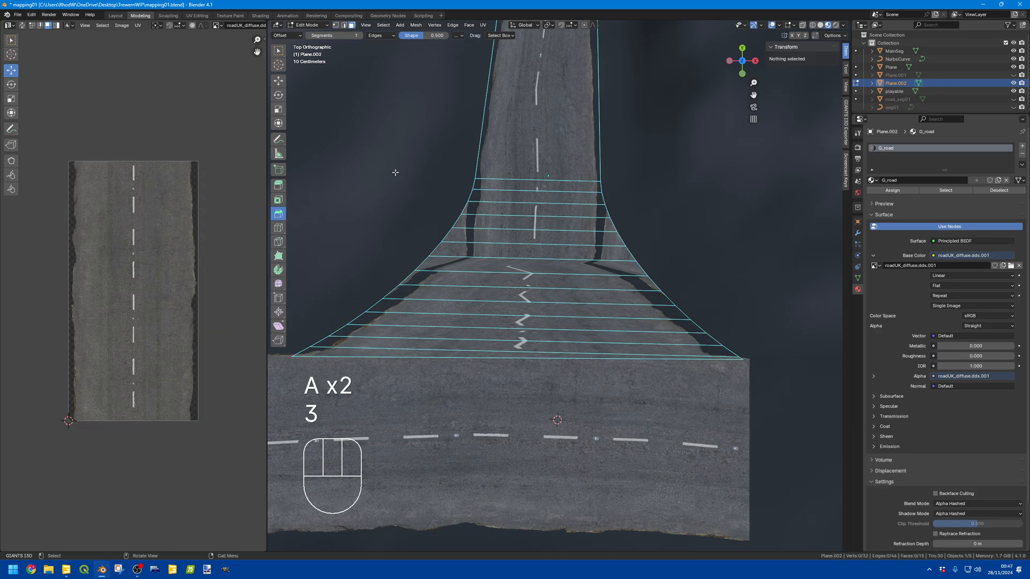
pyautogui.press('a')
pyautogui.press('u')
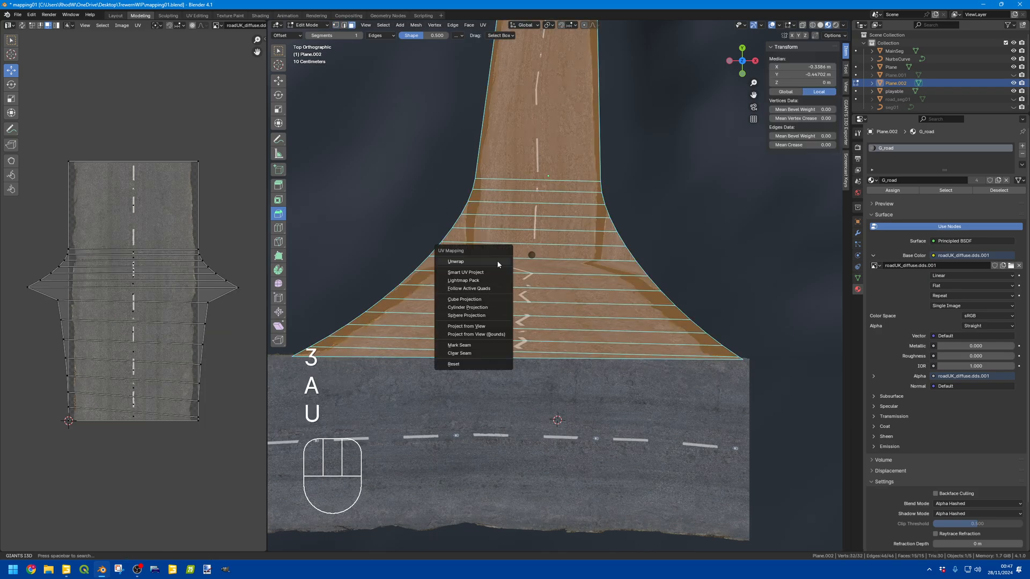
pyautogui.click(499, 262)
# - Select the plane's whole UV layout and move it sideways off the texture's ragged edge onto the asphalt
pyautogui.click(110, 308)
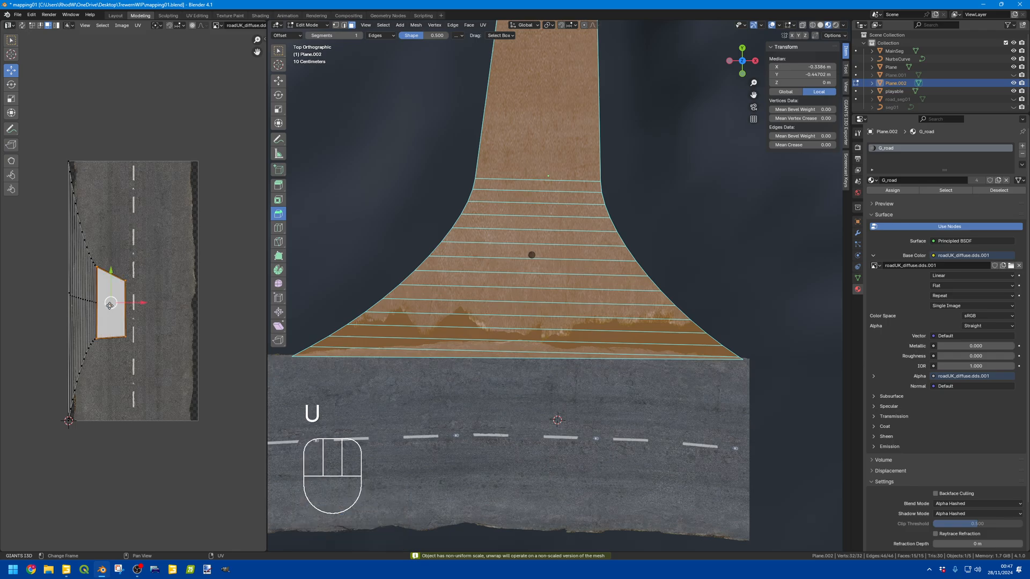
pyautogui.scroll(1, 81, 273)
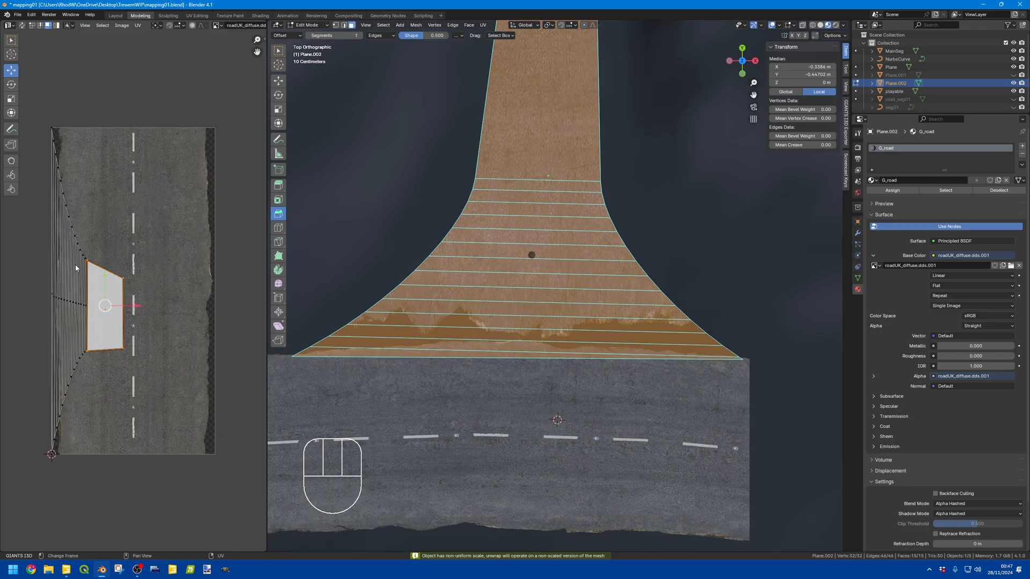
pyautogui.press('a')
pyautogui.press('a')
pyautogui.press('a')
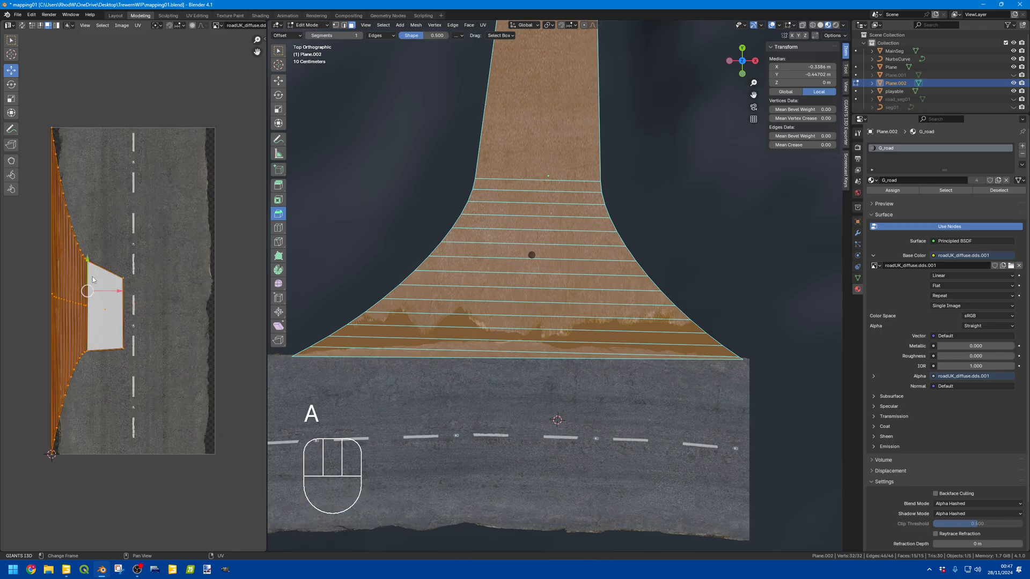
pyautogui.keyDown('shift'); pyautogui.click(100, 291); pyautogui.keyUp('shift')
pyautogui.moveTo(100, 292); pyautogui.dragTo(131, 293)
pyautogui.keyDown('shift'); pyautogui.click(131, 292); pyautogui.keyUp('shift')
pyautogui.press('g')
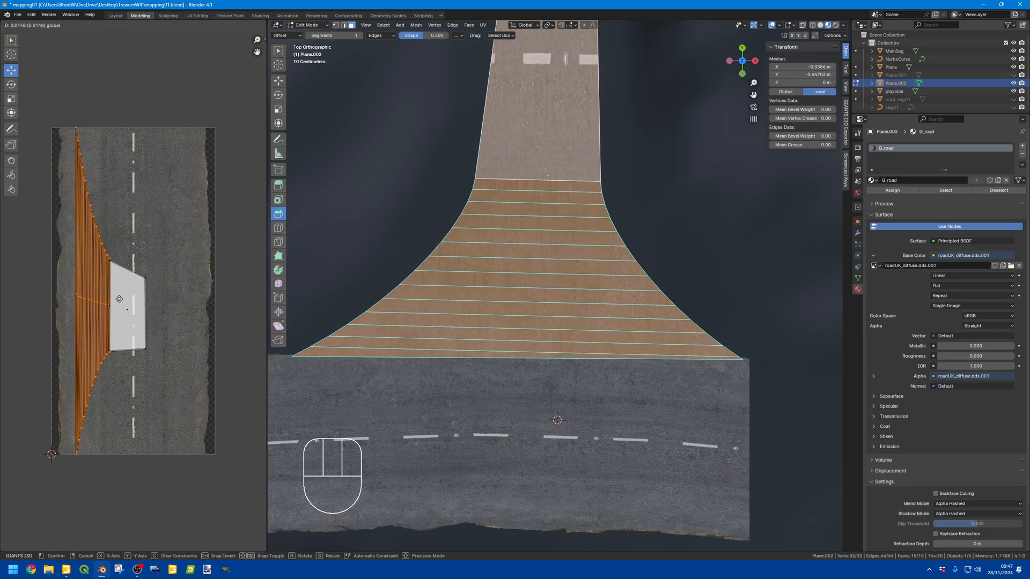
pyautogui.click(114, 301)
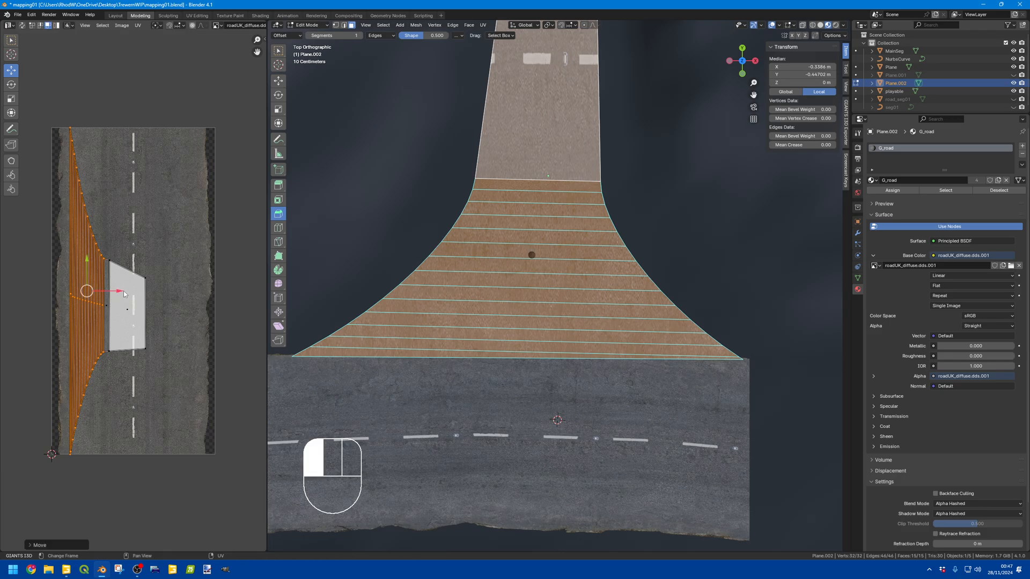
# - Move the upper section's UV island across the dashed line, away from the flared section's UVs
pyautogui.click(121, 303)
pyautogui.press('g')
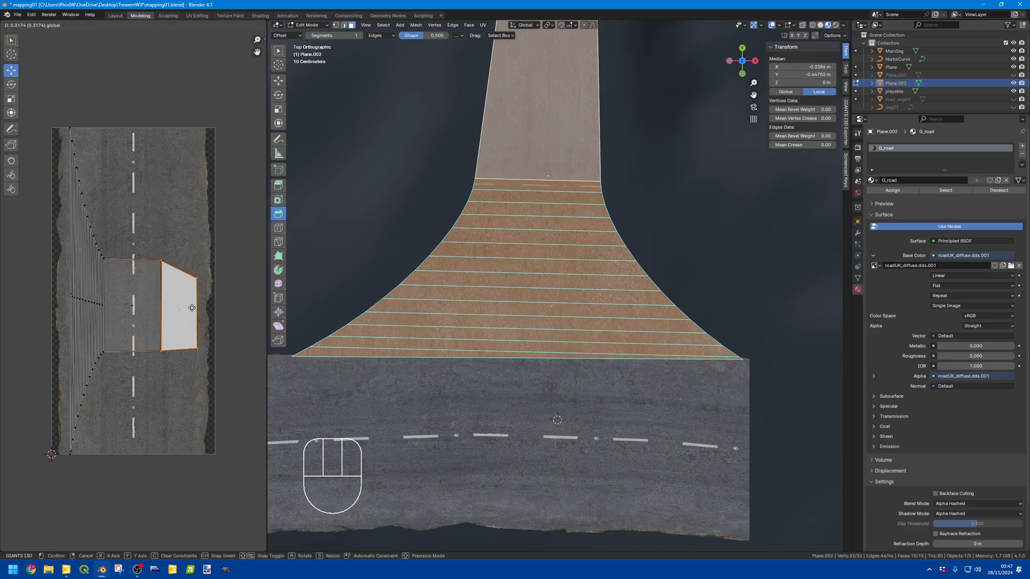
pyautogui.click(185, 308)
# - Select only the straight upper face of the side road and unwrap it on its own
pyautogui.scroll(-3, 512, 206)
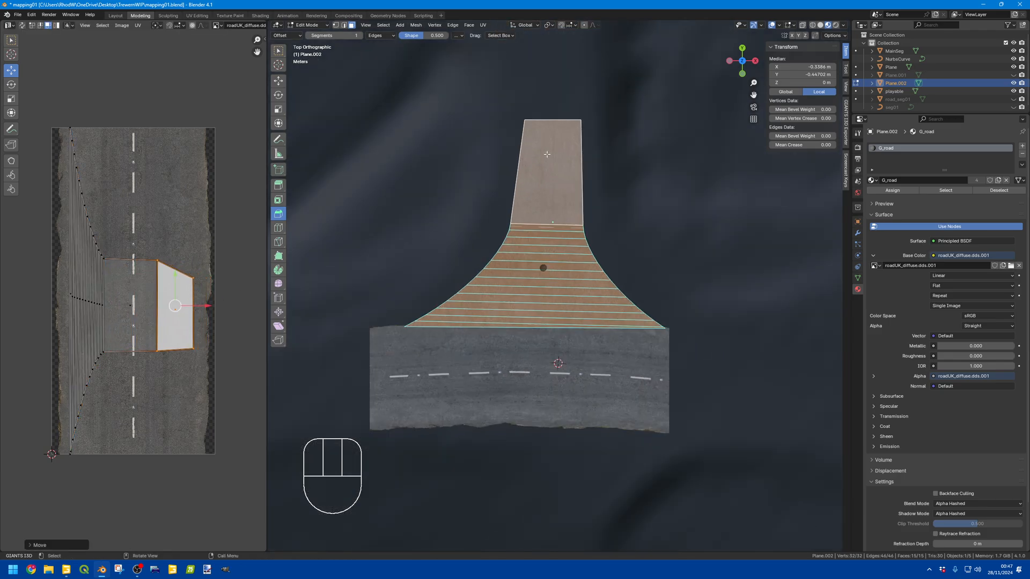
pyautogui.click(538, 153)
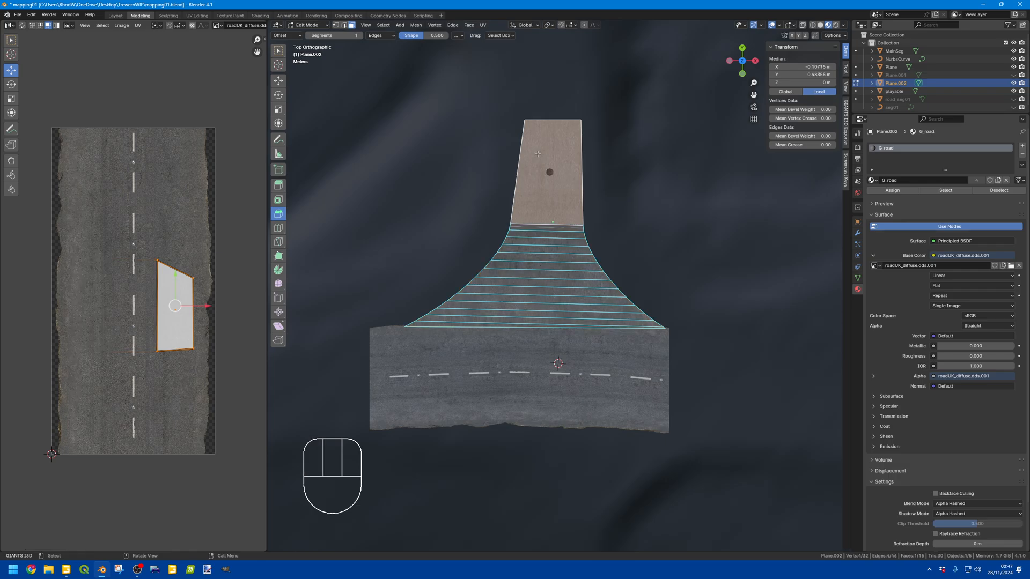
pyautogui.press('u')
pyautogui.click(537, 154)
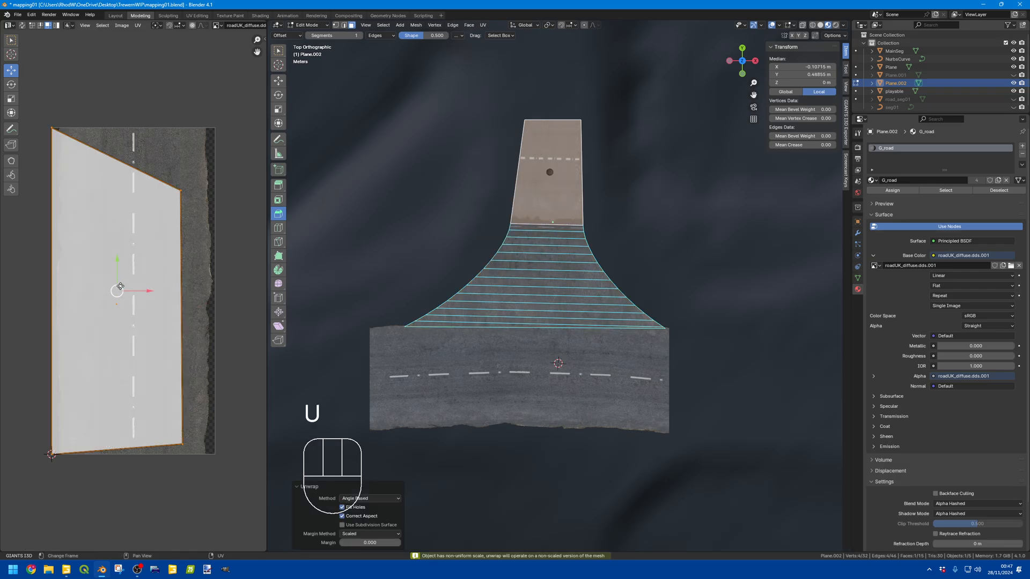
# - Level the upper edge of the face's UV island by scaling its two vertices to 0 along Y
pyautogui.click(184, 192)
pyautogui.keyDown('shift'); pyautogui.click(48, 128); pyautogui.keyUp('shift')
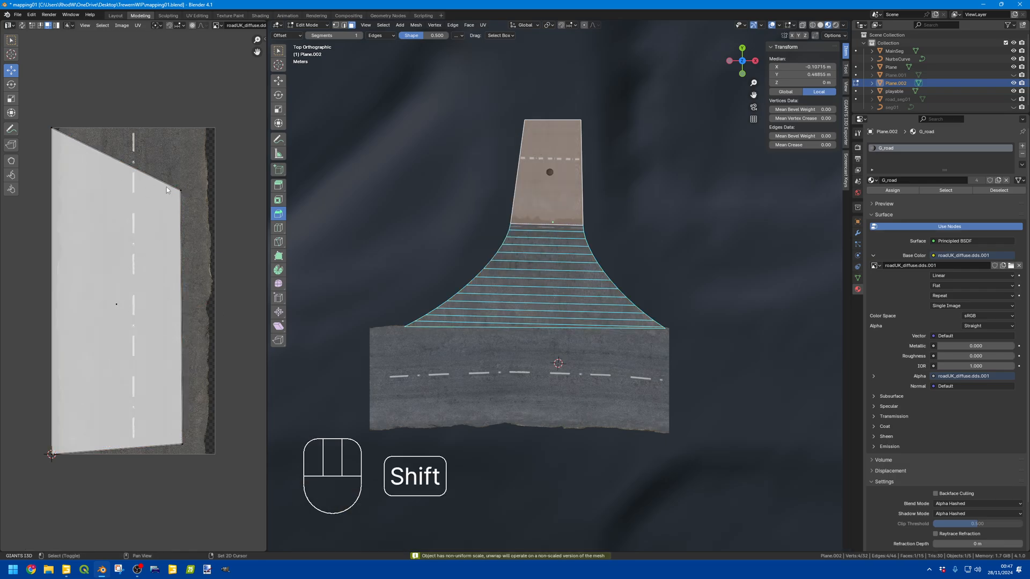
pyautogui.keyDown('shift'); pyautogui.click(180, 191); pyautogui.keyUp('shift')
pyautogui.press('s')
pyautogui.press('x')
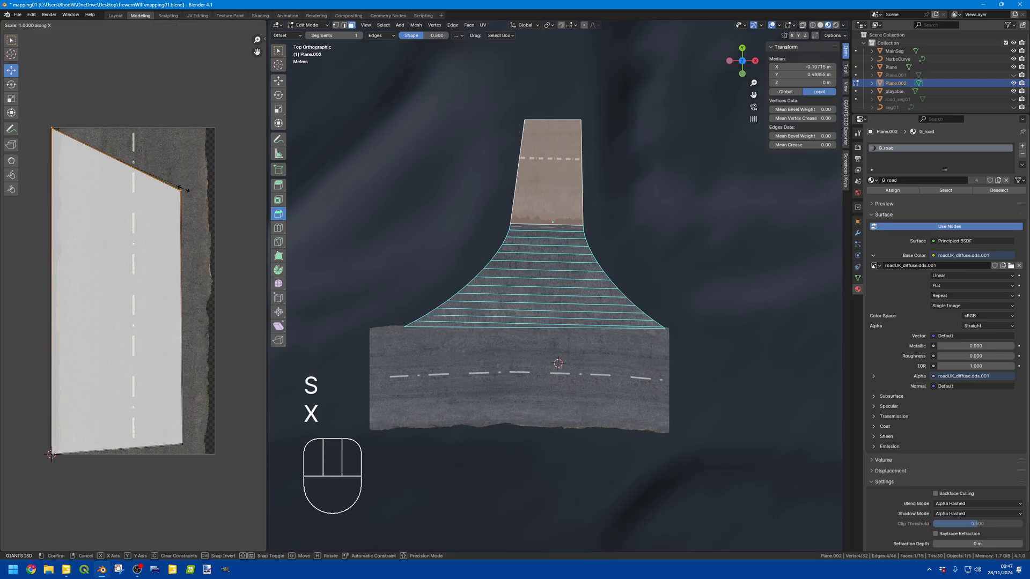
pyautogui.press('0')
pyautogui.press('BackSpace')
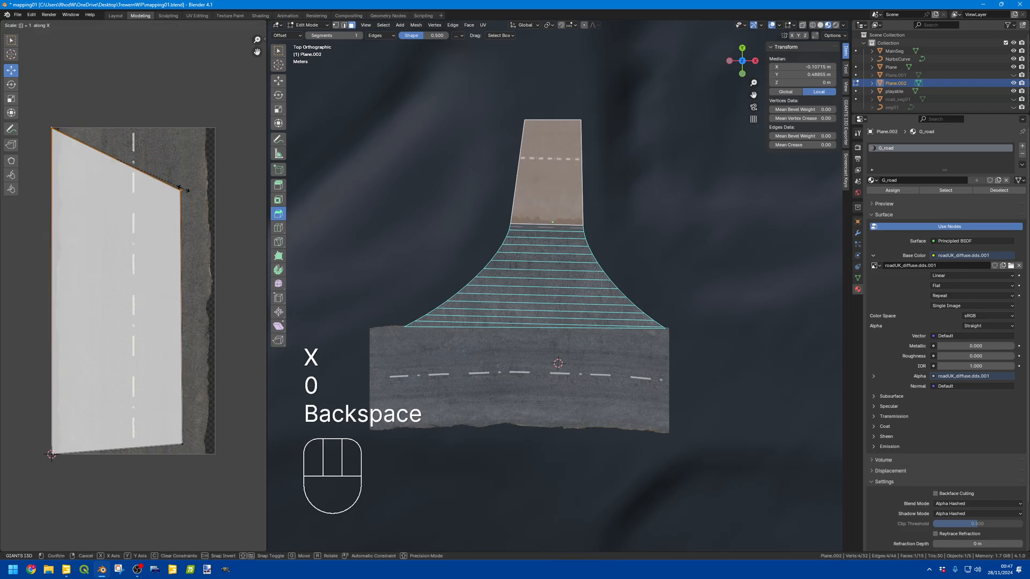
pyautogui.press('s')
pyautogui.press('y')
pyautogui.press('0')
pyautogui.press('Return')
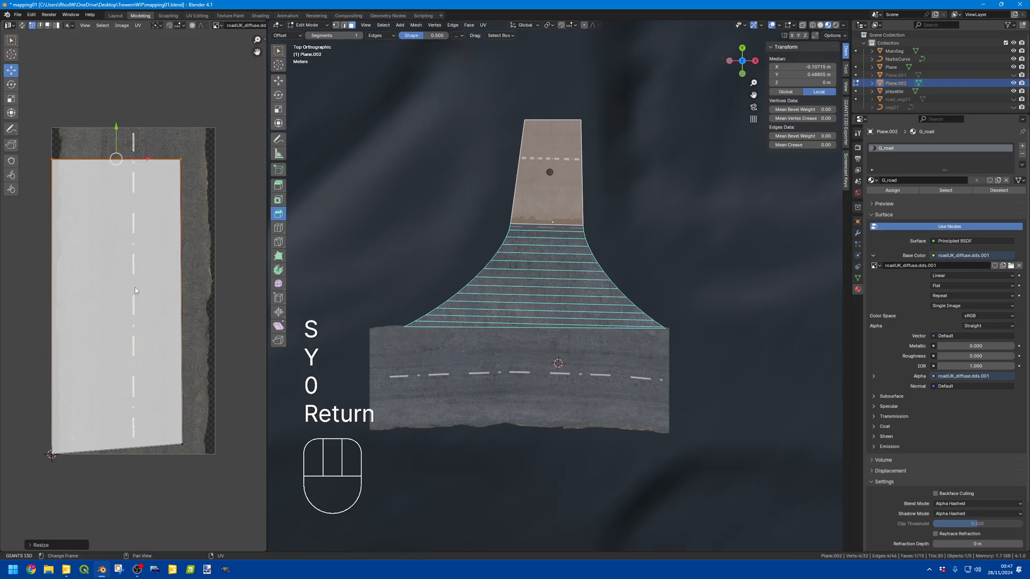
# - Level the lower edge of the UV island by scaling its two vertices to 0 along Y
pyautogui.click(55, 457)
pyautogui.keyDown('shift'); pyautogui.click(182, 444); pyautogui.keyUp('shift')
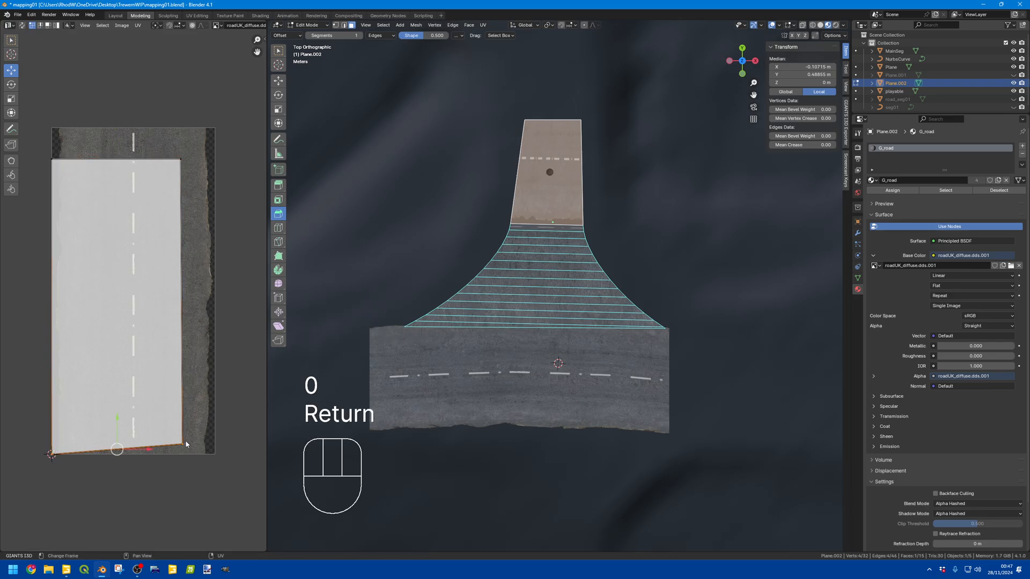
pyautogui.press('s')
pyautogui.press('y')
pyautogui.press('0')
pyautogui.press('Return')
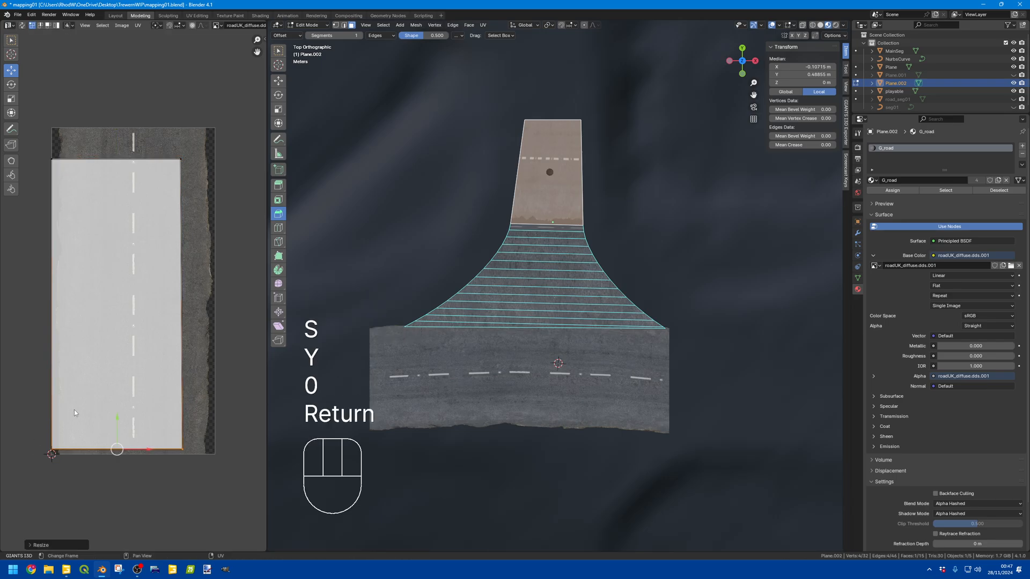
# - Centre the UV island over the texture's dashed line and shrink it along Y to less than half its height
pyautogui.press('3')
pyautogui.click(135, 337)
pyautogui.moveTo(128, 303); pyautogui.dragTo(136, 257)
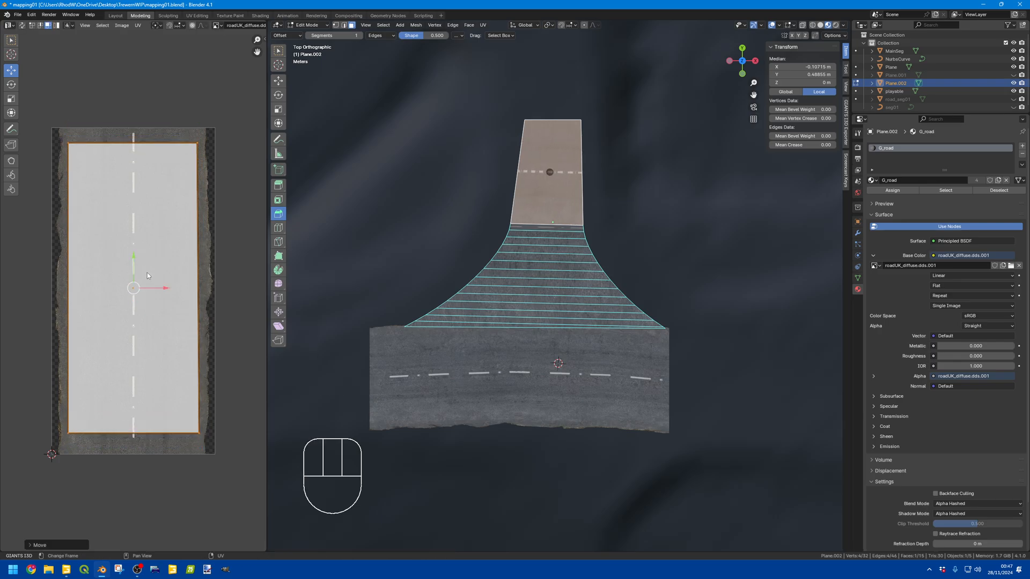
pyautogui.press('s')
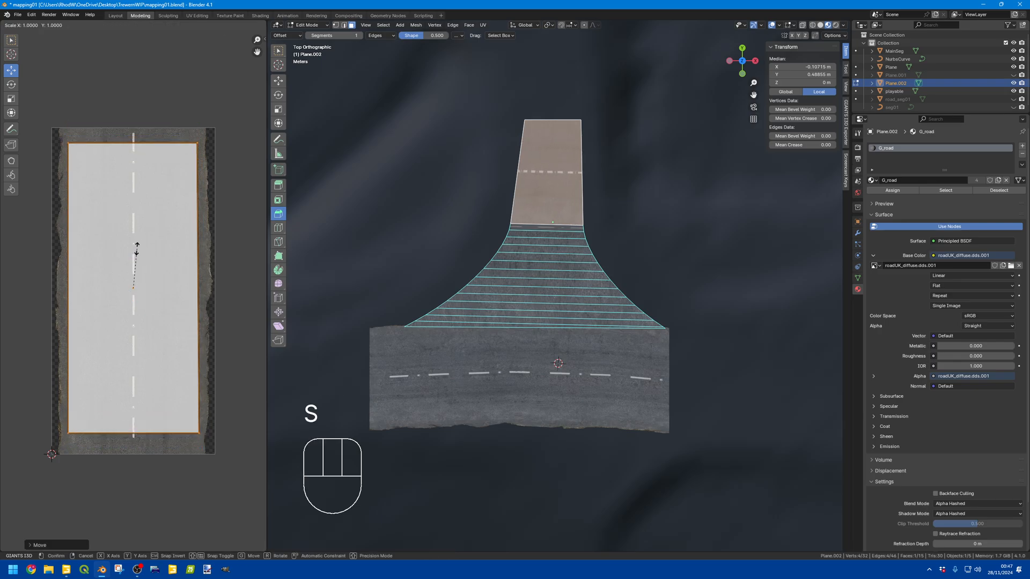
pyautogui.press('y')
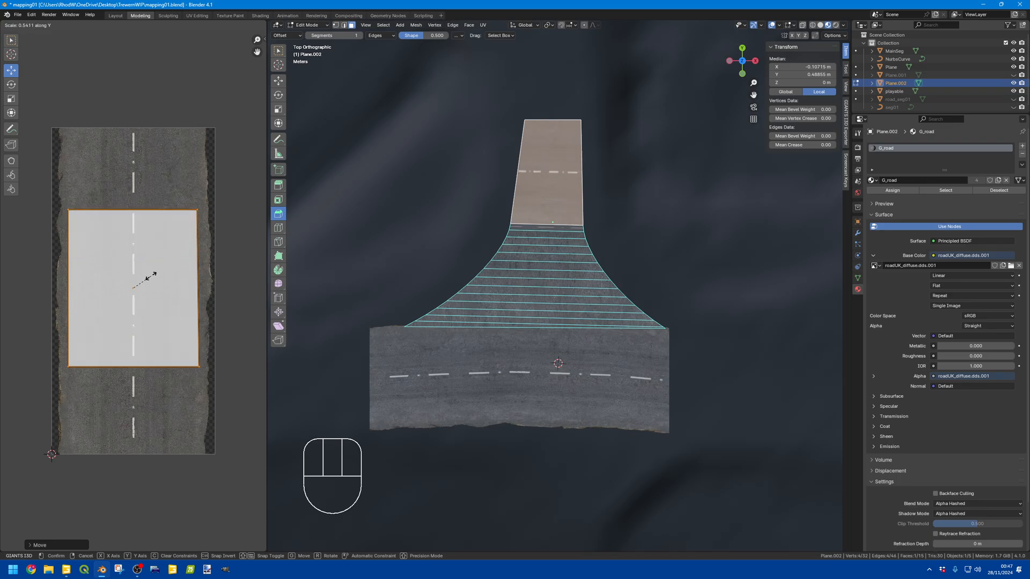
pyautogui.click(154, 294)
# - Straighten the UV island's right edge by scaling its two vertices to 0 along X
pyautogui.click(201, 346)
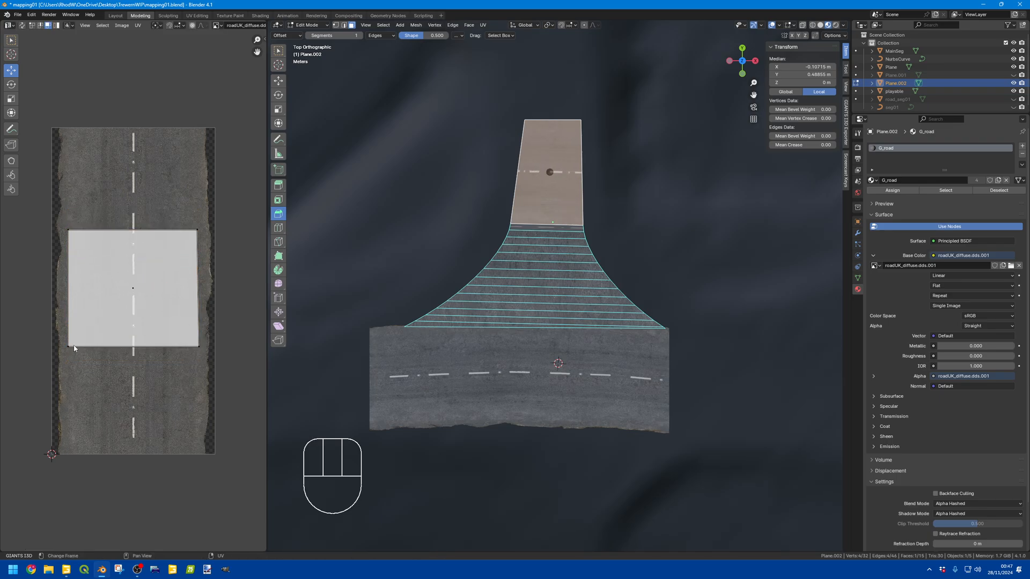
pyautogui.click(72, 346)
pyautogui.keyDown('shift'); pyautogui.click(201, 345); pyautogui.keyUp('shift')
pyautogui.press('1')
pyautogui.press('s')
pyautogui.press('x')
pyautogui.press('0')
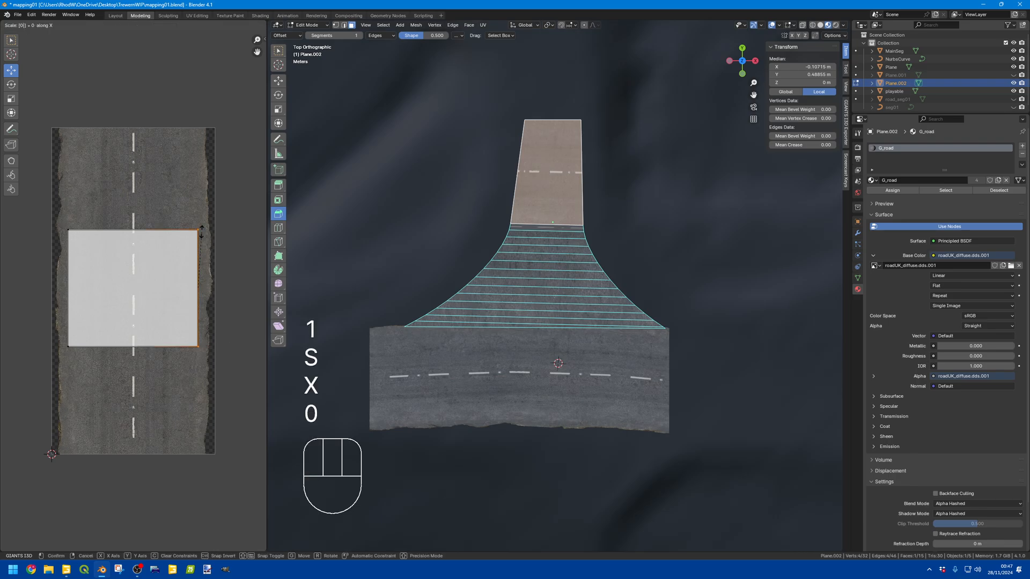
pyautogui.press('Return')
# - Straighten the UV island's left edge by scaling its two vertices to 0 along X
pyautogui.keyDown('shift'); pyautogui.click(66, 342); pyautogui.keyUp('shift')
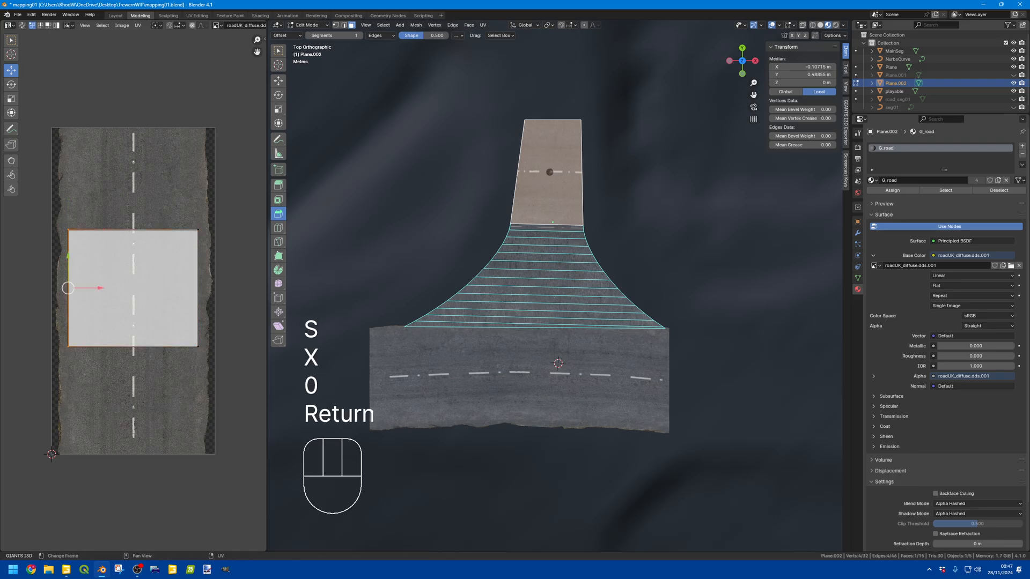
pyautogui.press('s')
pyautogui.press('x')
pyautogui.press('0')
pyautogui.press('Return')
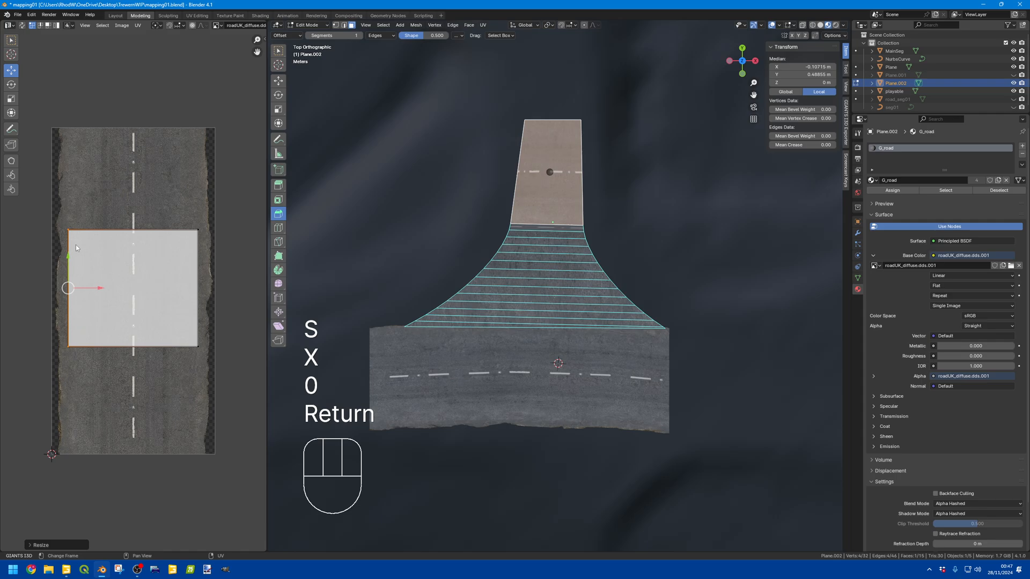
# - Select the whole UV island and rotate it 90 degrees so the dashed line runs along the side road
pyautogui.press('3')
pyautogui.rightClick(125, 300)
pyautogui.click(126, 301)
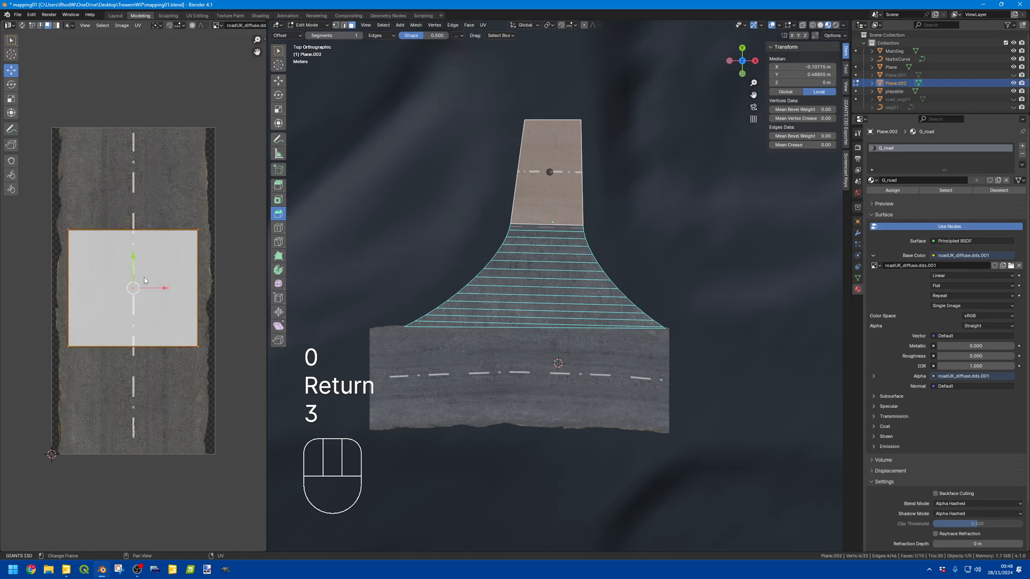
pyautogui.press('r')
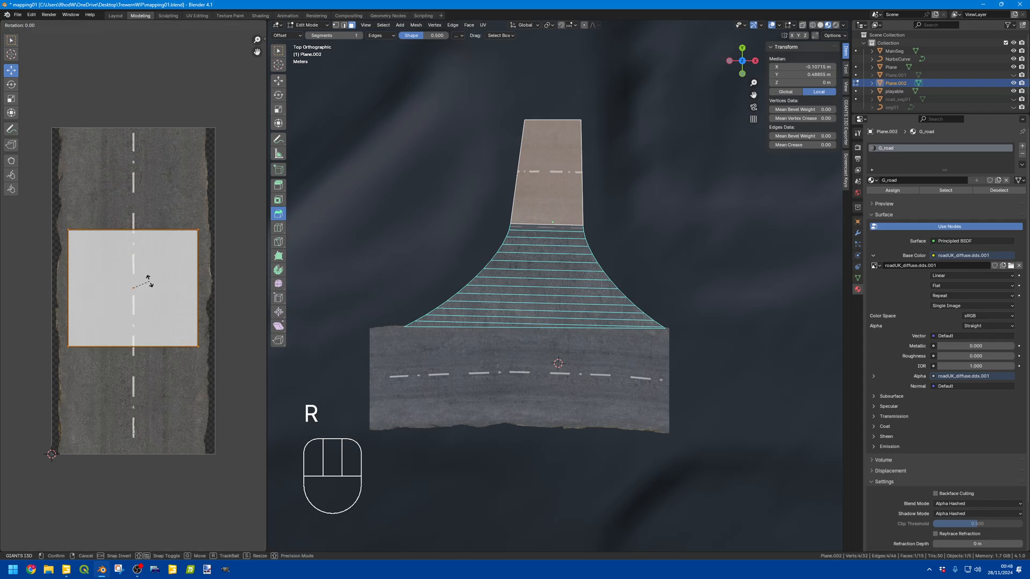
pyautogui.press('9')
pyautogui.press('0')
pyautogui.press('Return')
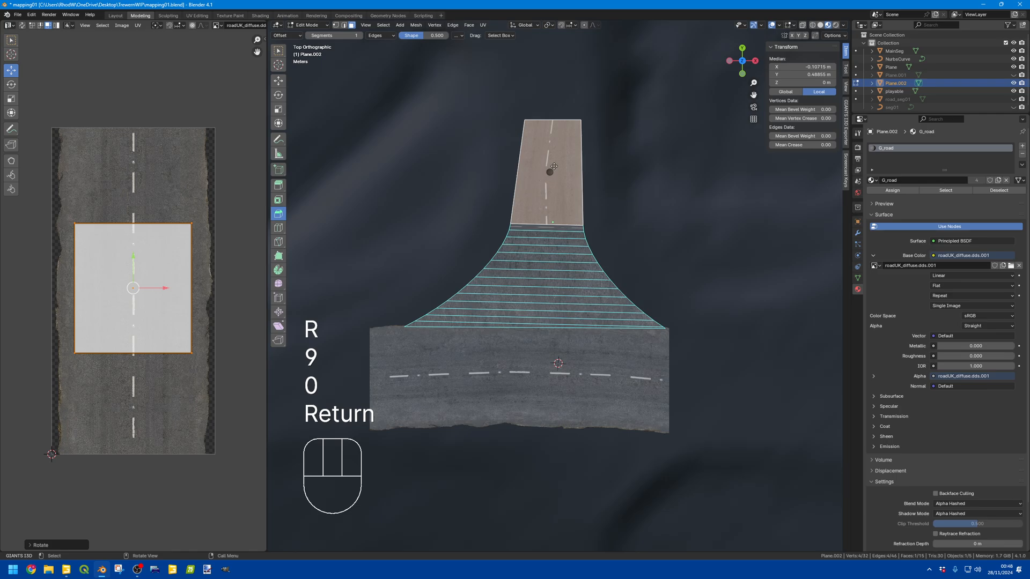
# - Try shifting the UV island sideways, then re-centre it on the texture's dashed line
pyautogui.press('g')
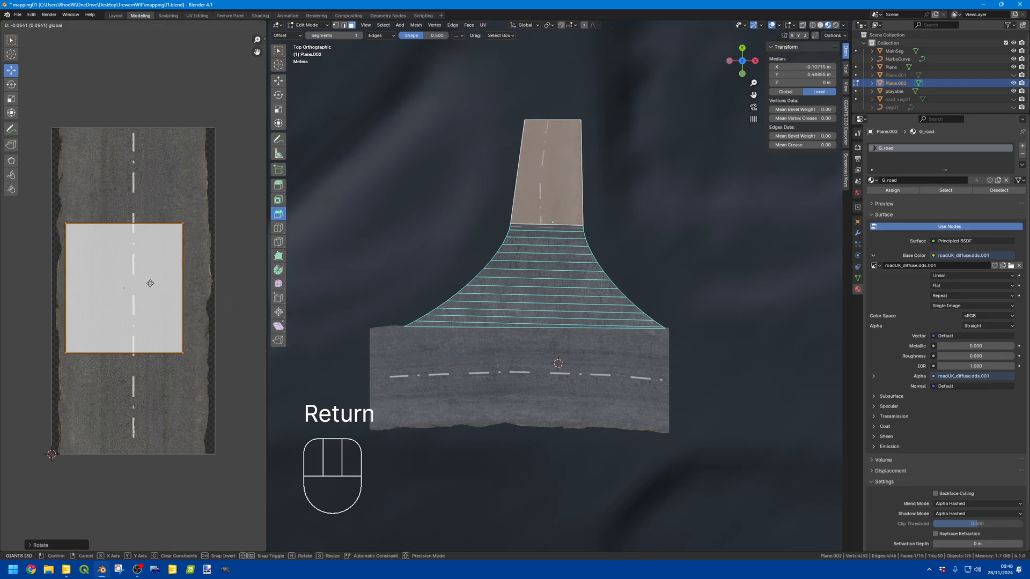
pyautogui.click(164, 288)
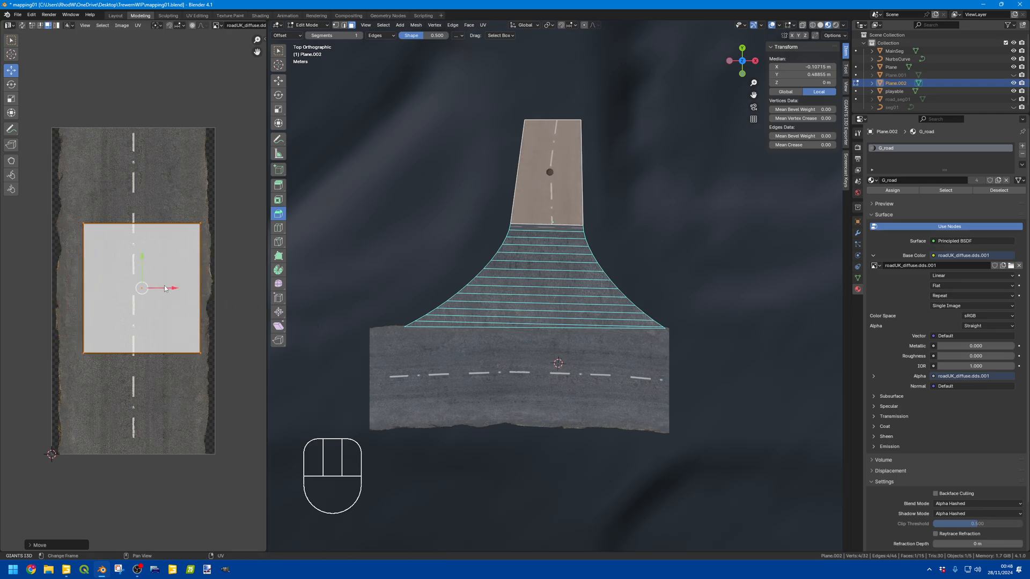
pyautogui.moveTo(159, 288); pyautogui.dragTo(151, 289)
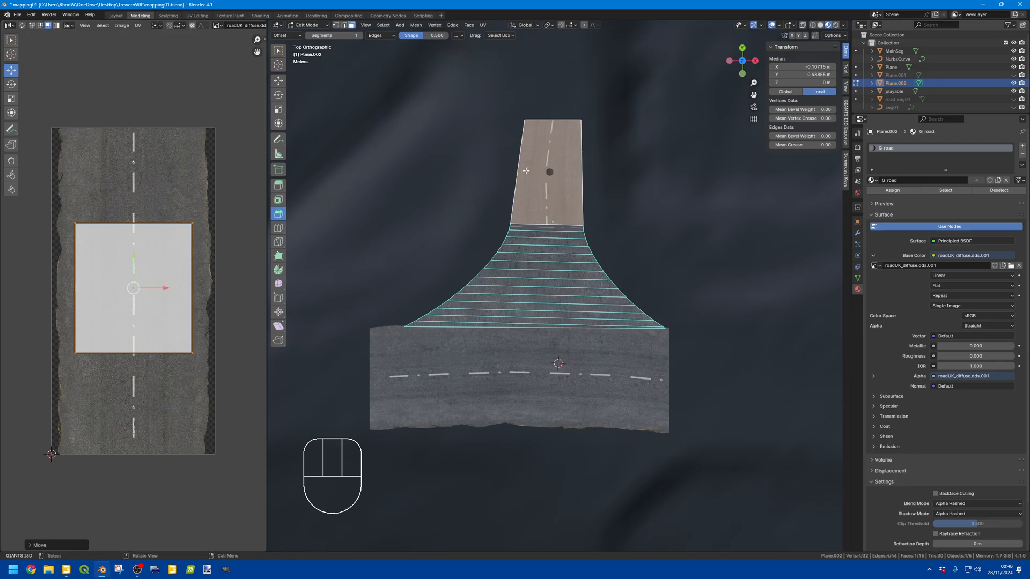
# - Return to Object Mode and check the centre-line markings on the side road's upper section from above
pyautogui.scroll(4, 537, 150)
pyautogui.keyDown('shift'); pyautogui.moveTo(523, 65); pyautogui.dragTo(510, 263, button='middle'); pyautogui.keyUp('shift')
pyautogui.press('Tab')
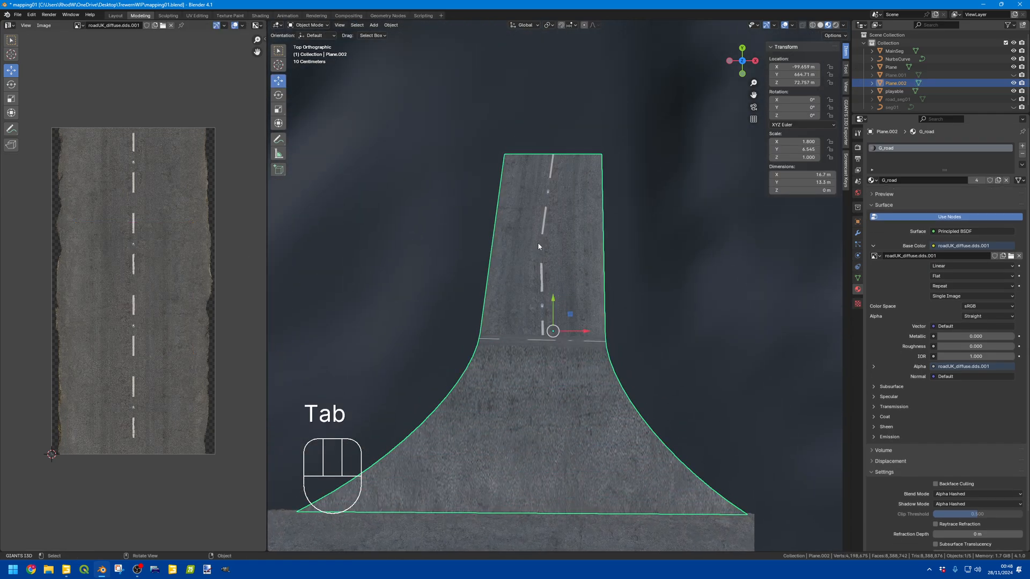
# - Select the side road's upper face in Edit Mode and narrow its UV island along X around the dashed line
pyautogui.press('Tab')
pyautogui.click(537, 256)
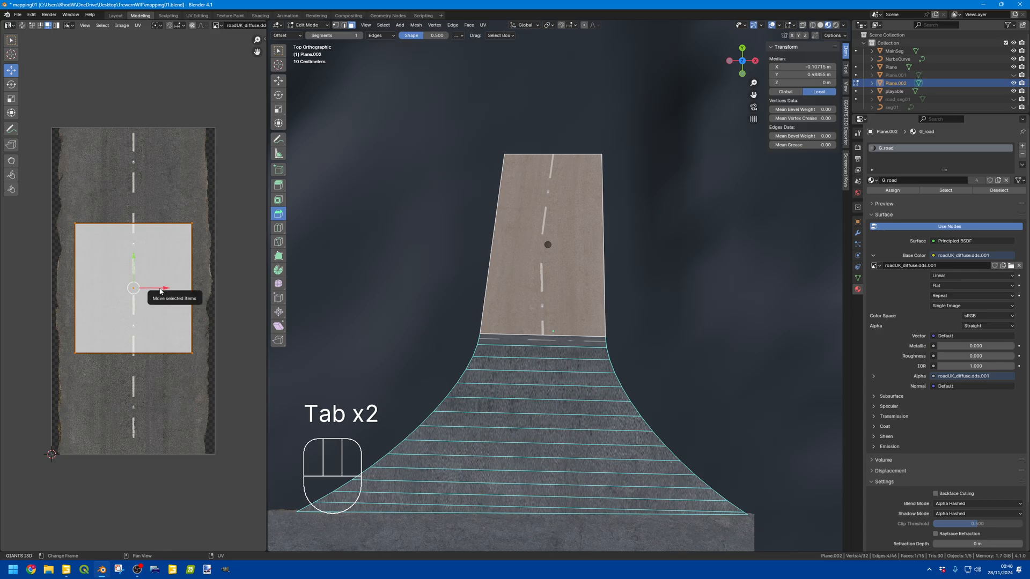
pyautogui.press('s')
pyautogui.press('x')
pyautogui.click(141, 288)
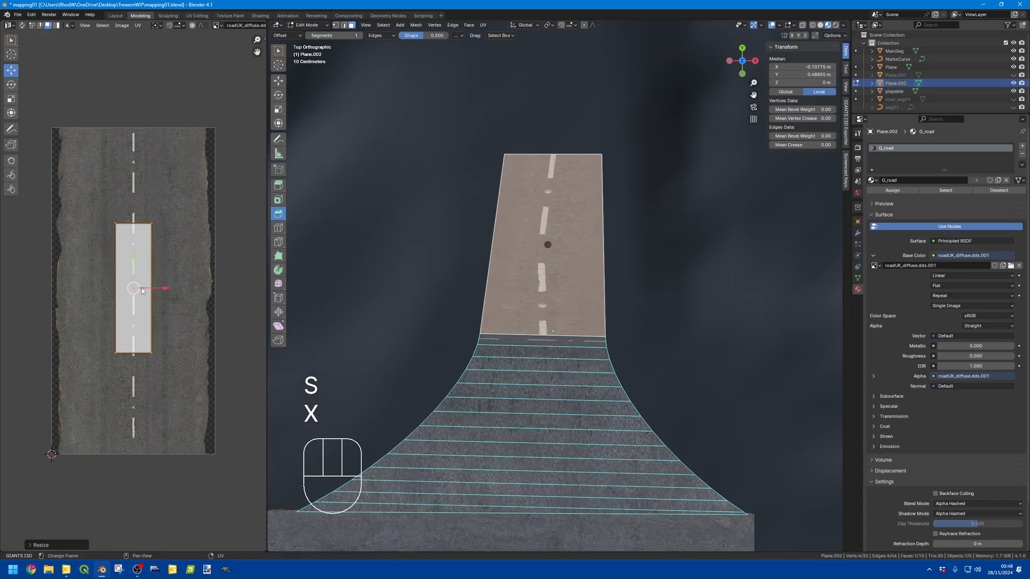
# - Shift the upper face's UV island off the dashed line onto plain asphalt, widen it along X, and check the surface in perspective
pyautogui.moveTo(151, 291); pyautogui.dragTo(109, 286)
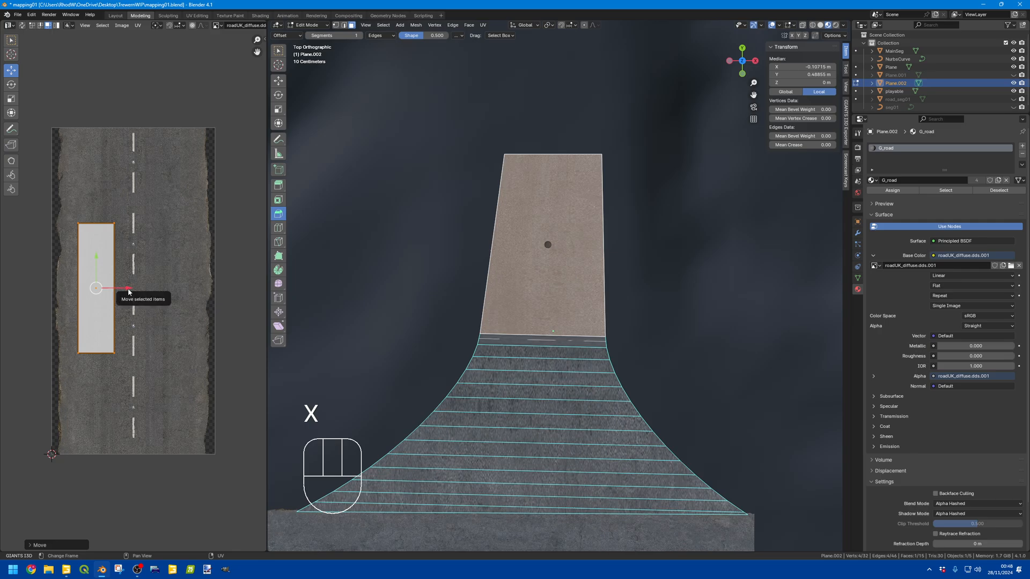
pyautogui.press('s')
pyautogui.press('x')
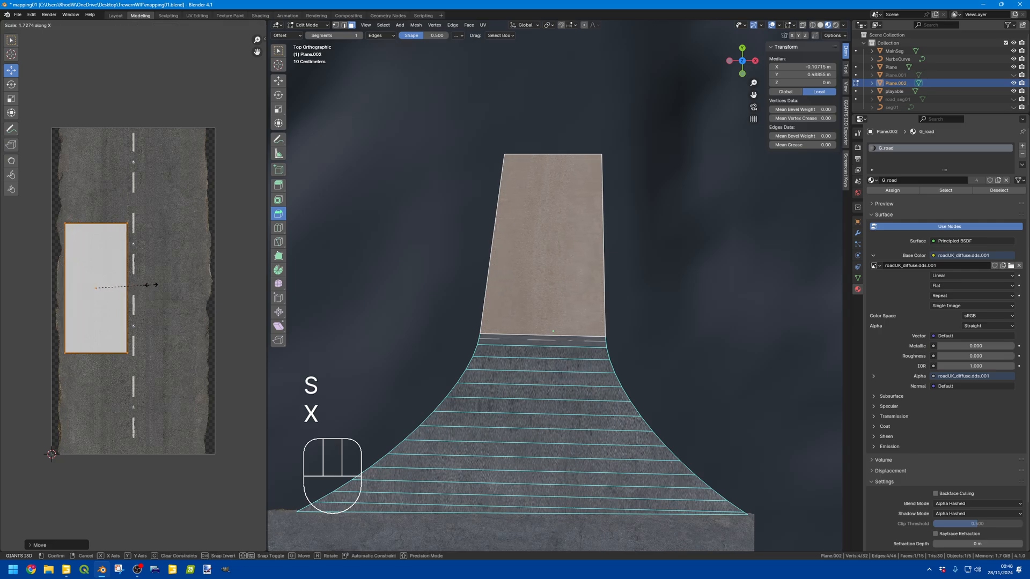
pyautogui.click(187, 285)
pyautogui.click(623, 313)
pyautogui.moveTo(623, 313); pyautogui.dragTo(551, 295, button='middle')
pyautogui.scroll(-3, 594, 246)
pyautogui.scroll(5, 542, 242)
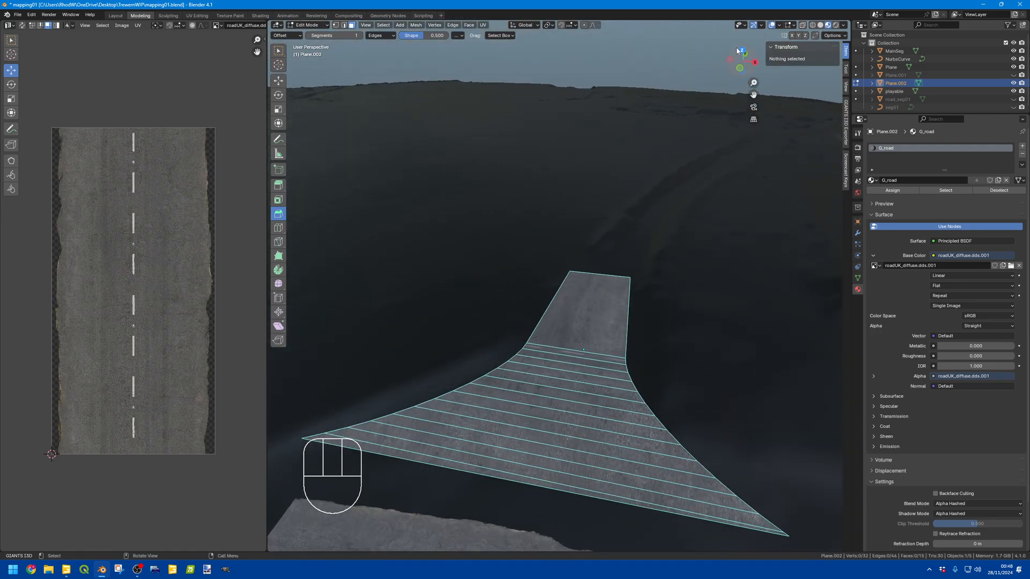
# - From the top view, select every strip face of the flared section from the neck to the main road, plus all their UVs
pyautogui.click(739, 50)
pyautogui.keyDown('shift'); pyautogui.moveTo(655, 236); pyautogui.dragTo(582, 181, button='middle'); pyautogui.keyUp('shift')
pyautogui.scroll(3, 677, 189)
pyautogui.click(560, 173)
pyautogui.keyDown('shift'); pyautogui.click(534, 314); pyautogui.keyUp('shift')
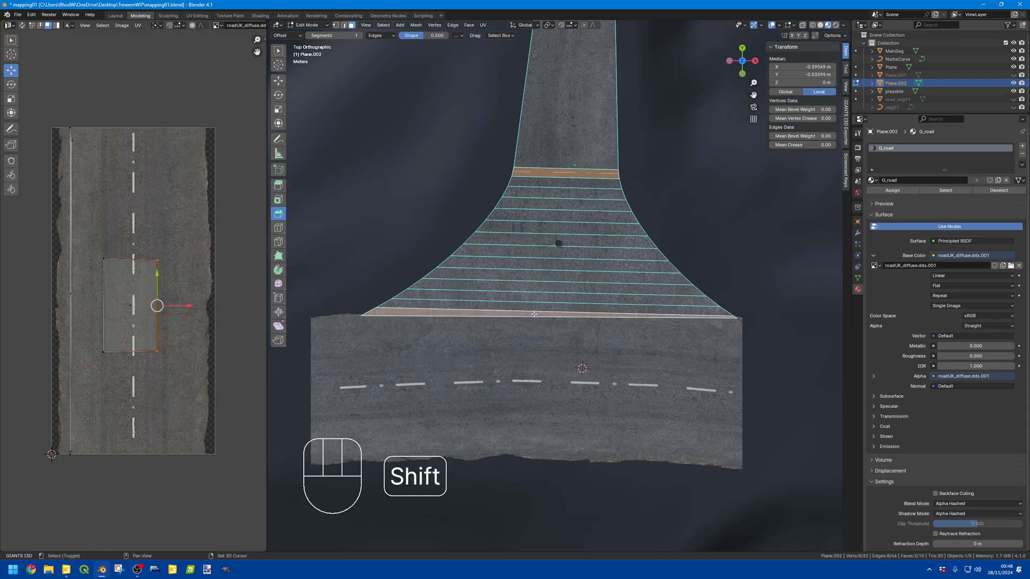
pyautogui.keyDown('ctrl'); pyautogui.click(548, 281); pyautogui.keyUp('ctrl')
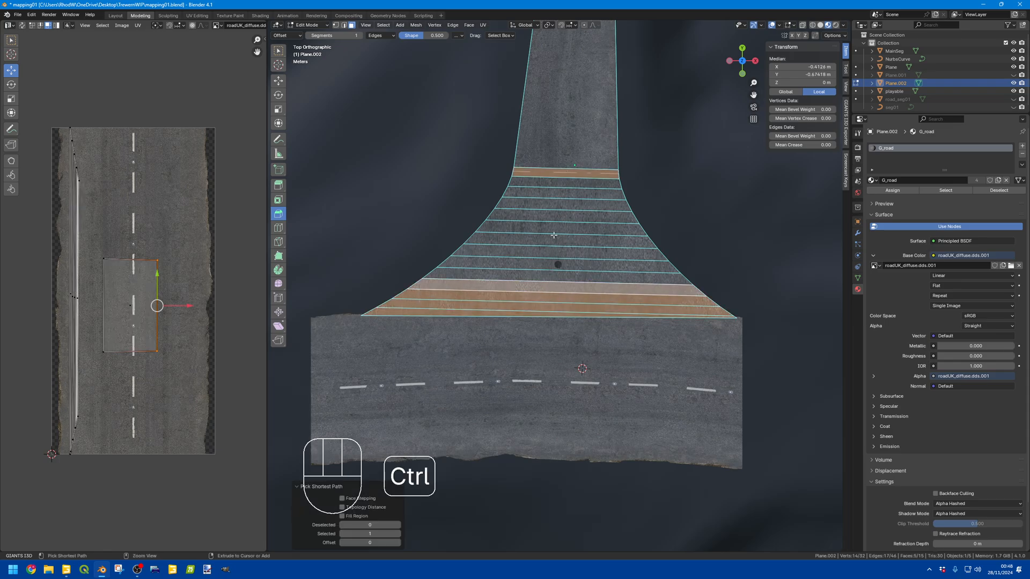
pyautogui.keyDown('ctrl'); pyautogui.click(558, 201); pyautogui.keyUp('ctrl')
pyautogui.keyDown('ctrl'); pyautogui.click(558, 183); pyautogui.keyUp('ctrl')
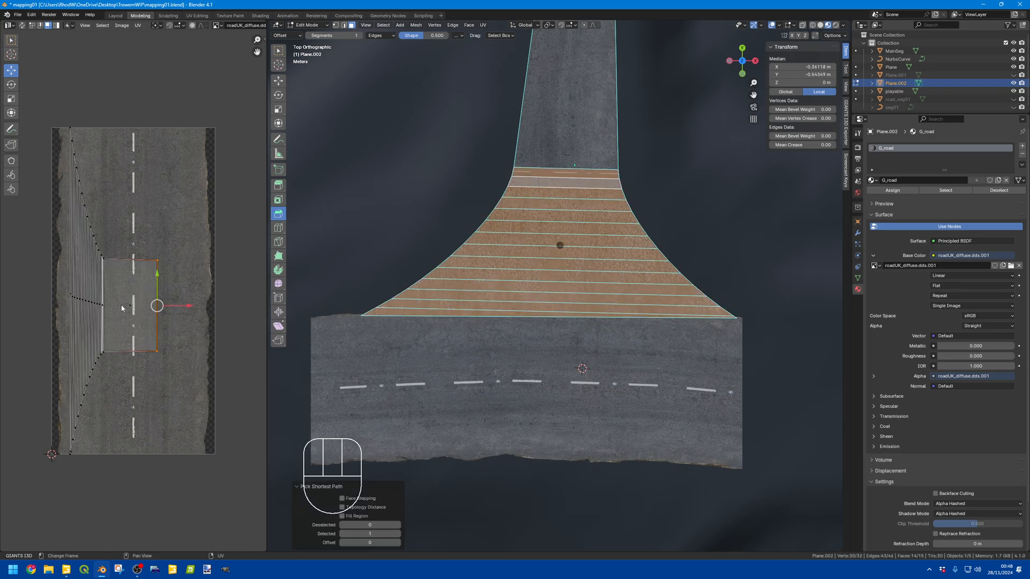
pyautogui.press('a')
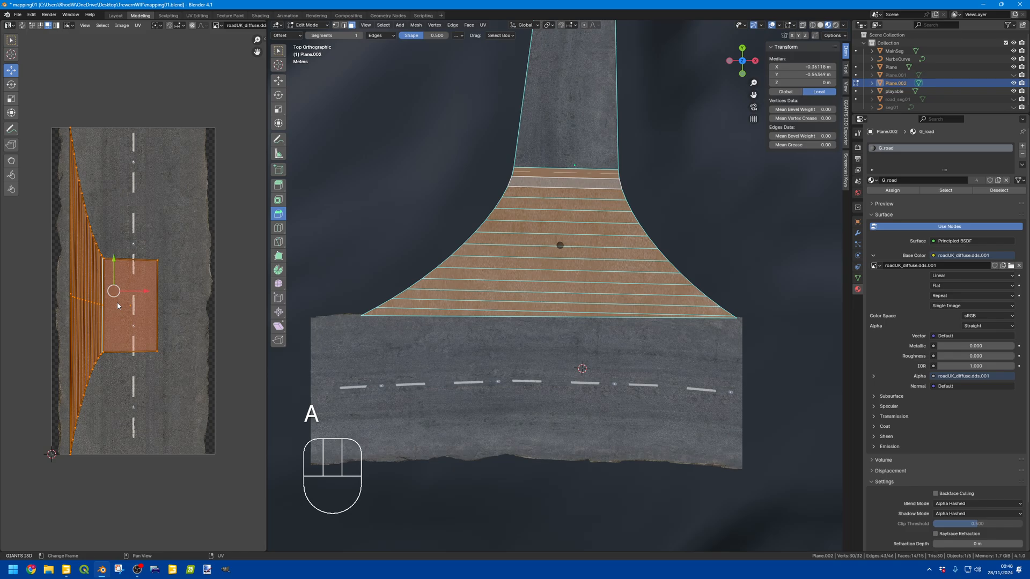
# - Unwrap the selected flared junction faces, then centre and enlarge their UV island over the road texture
pyautogui.press('u')
pyautogui.click(118, 305)
pyautogui.moveTo(88, 297); pyautogui.dragTo(116, 291)
pyautogui.press('s')
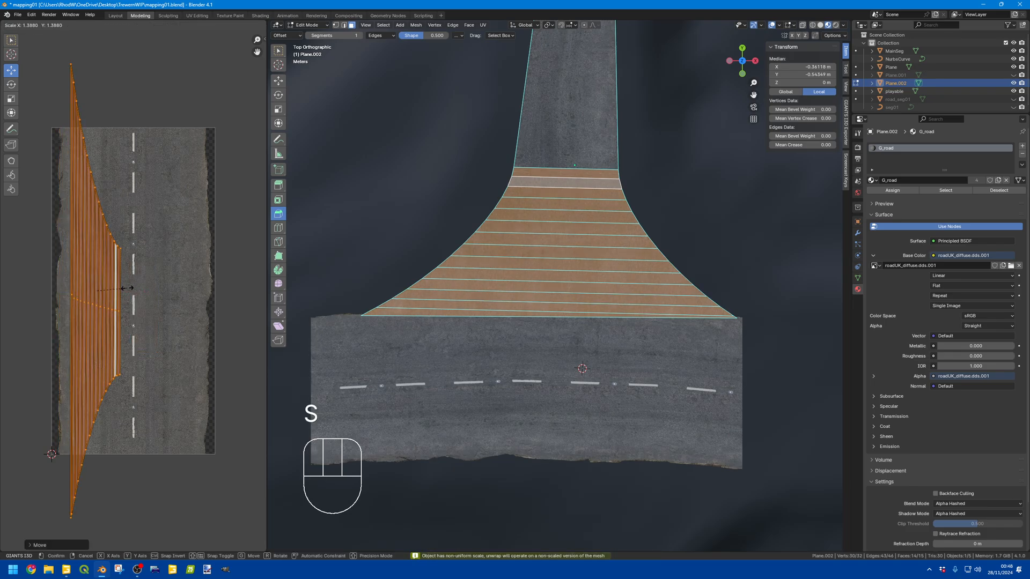
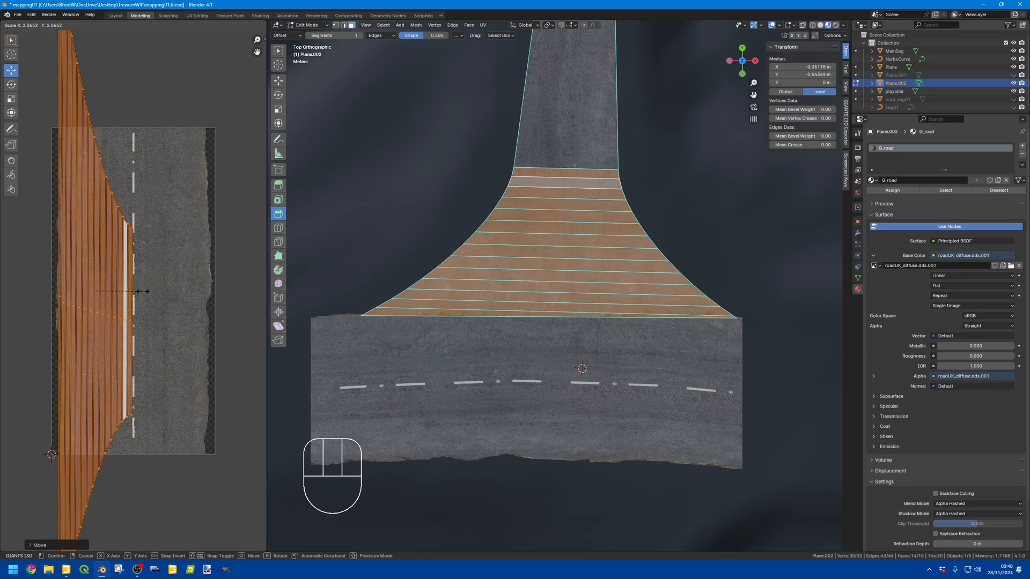
pyautogui.click(178, 292)
pyautogui.moveTo(130, 290); pyautogui.dragTo(171, 291)
pyautogui.press('s')
pyautogui.click(178, 286)
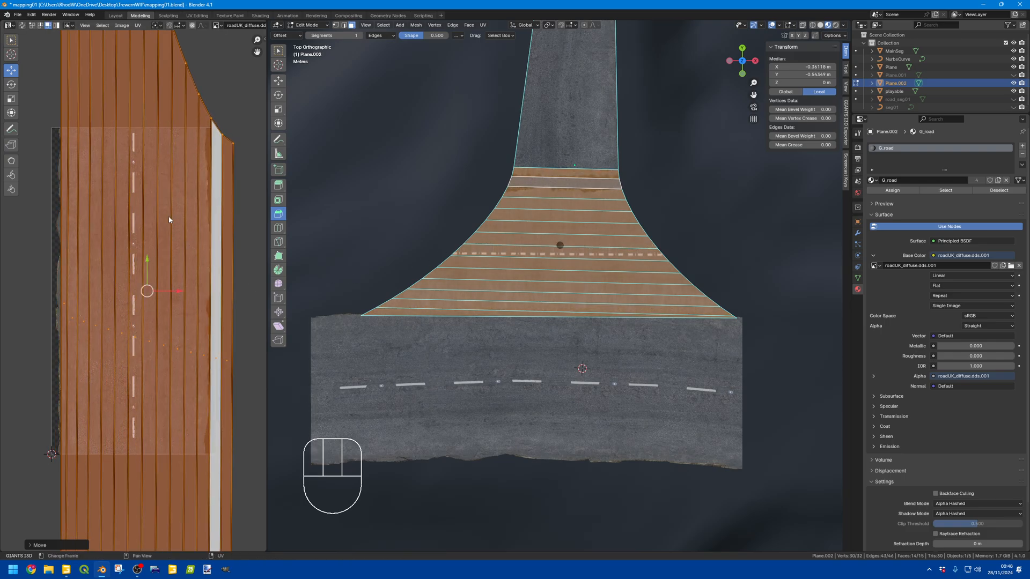
# - Try moving the UV strip that covers the centre line, then undo the move and select all the UVs
pyautogui.click(140, 149)
pyautogui.moveTo(159, 339)
pyautogui.mouseDown()
pyautogui.moveTo(140, 332)
pyautogui.moveTo(167, 329)
pyautogui.moveTo(157, 333)
pyautogui.mouseUp()
pyautogui.hotkey('ctrl', 'z')
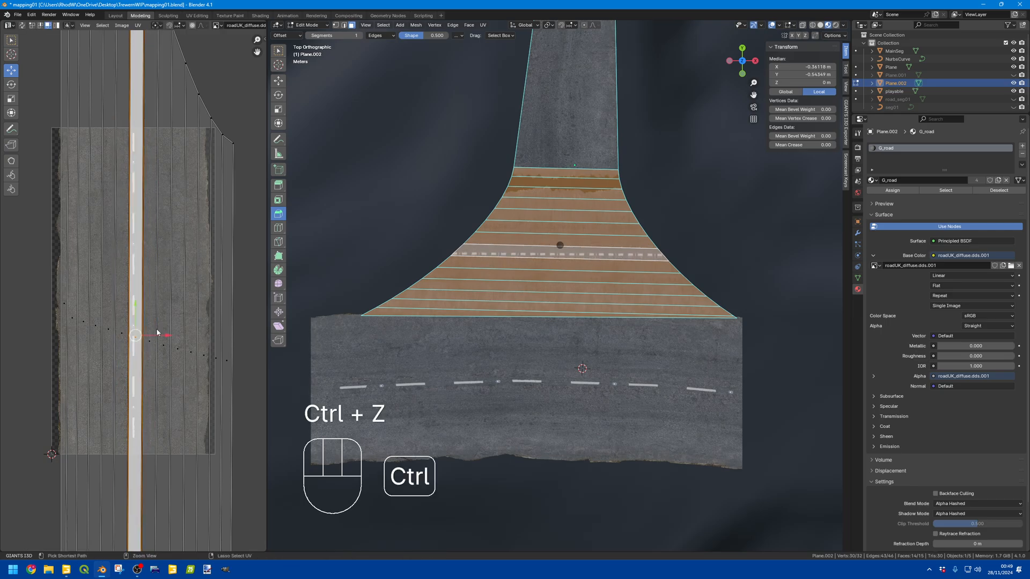
pyautogui.press('a')
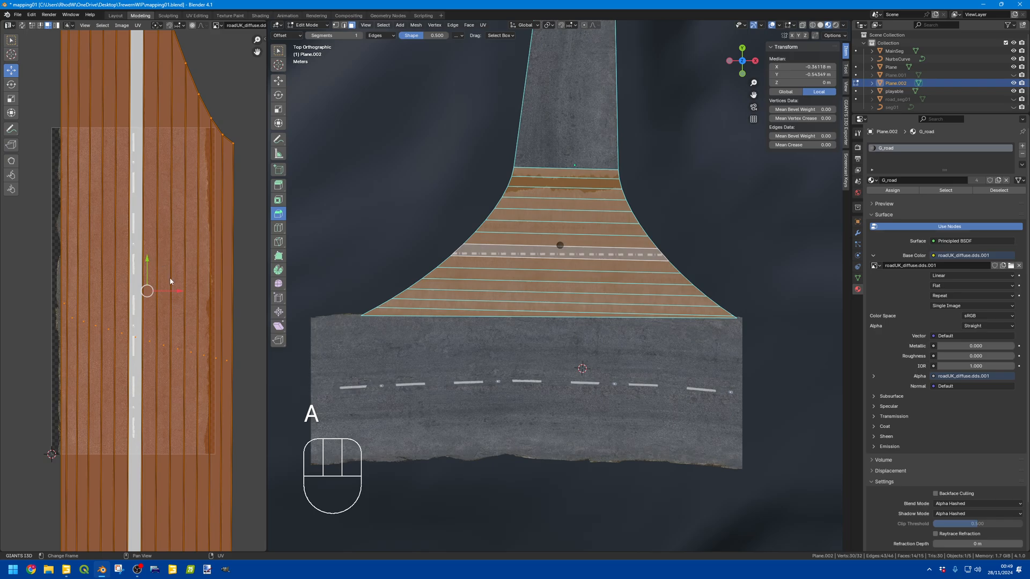
# - Unwrap the face strip showing the dashed line on its own and enlarge its UVs over the left lane, clear of the markings
pyautogui.click(476, 250)
pyautogui.press('u')
pyautogui.click(472, 254)
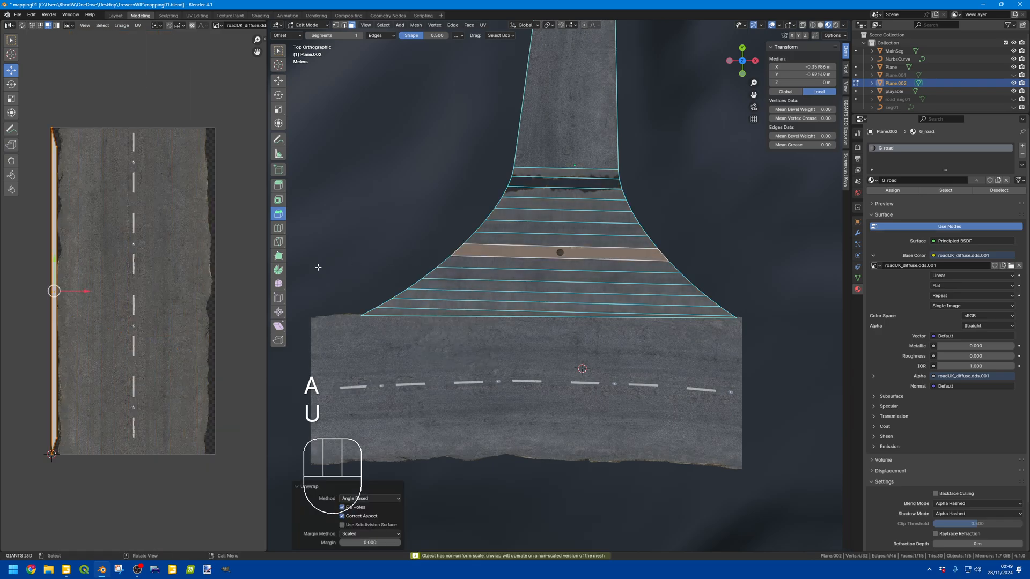
pyautogui.moveTo(76, 297); pyautogui.dragTo(123, 297)
pyautogui.press('s')
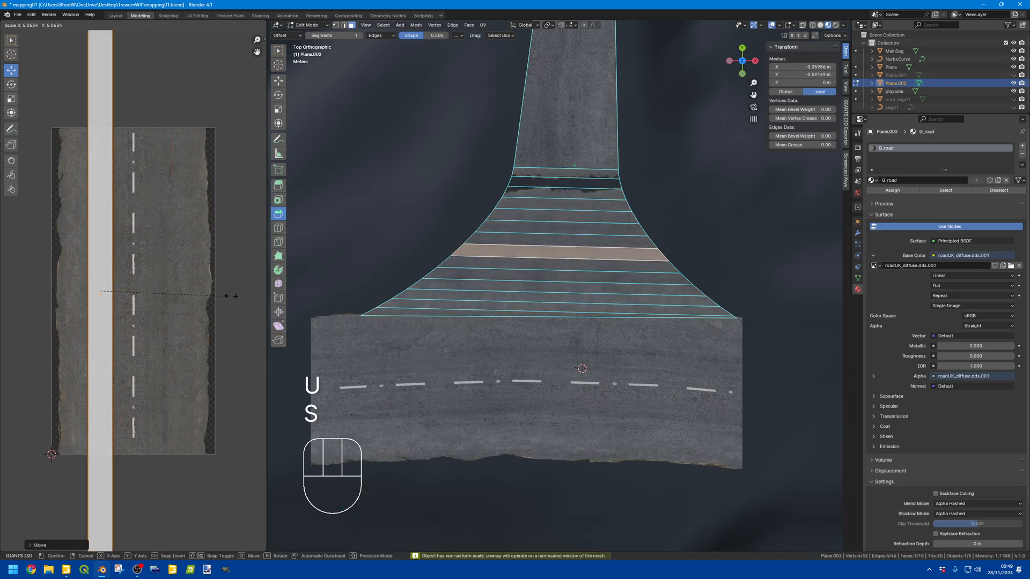
pyautogui.click(247, 297)
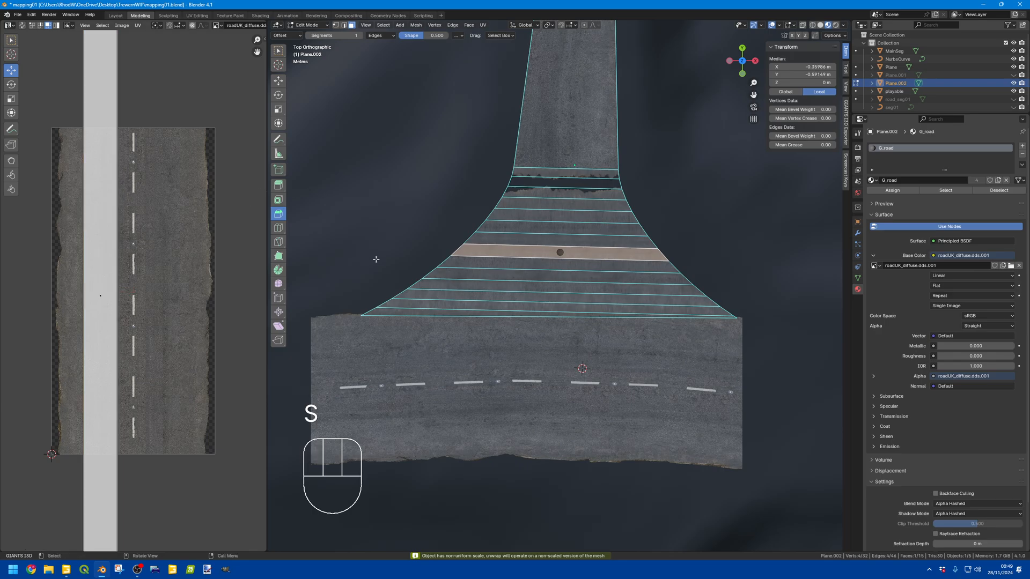
pyautogui.press('Tab')
pyautogui.press('Tab')
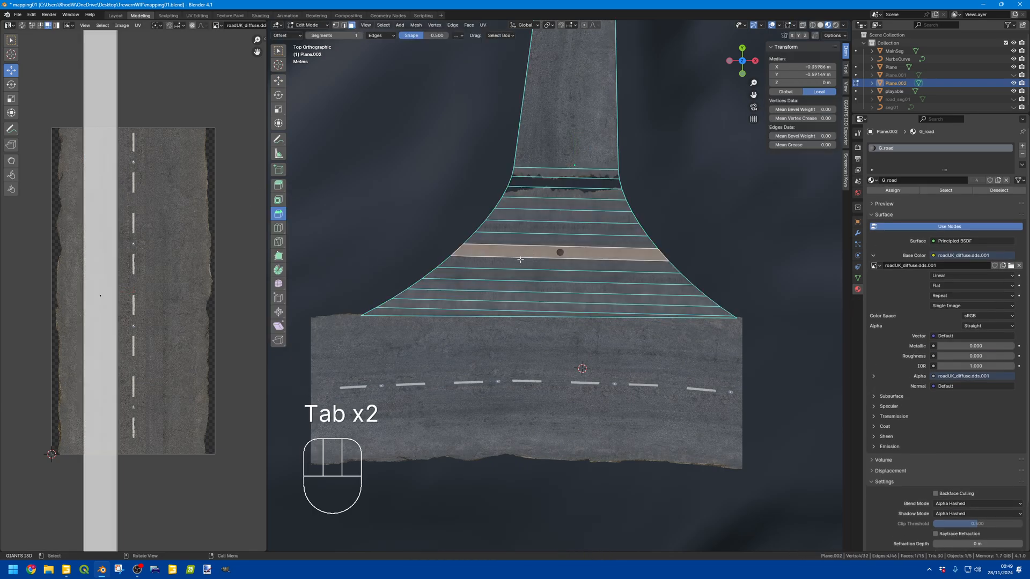
# - Scale the UVs of the face strip just above along X and shift them onto the right lane's plain asphalt
pyautogui.click(97, 242)
pyautogui.click(490, 239)
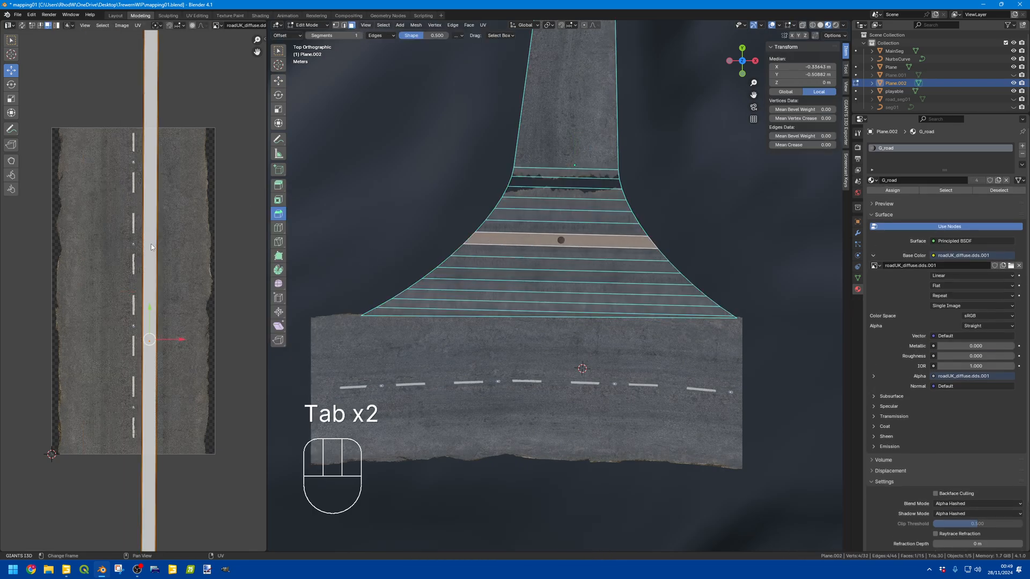
pyautogui.press('s')
pyautogui.press('x')
pyautogui.click(169, 338)
pyautogui.moveTo(170, 339); pyautogui.dragTo(194, 361)
pyautogui.click(235, 268)
# - Remap the narrow faces at the flare's neck onto plain asphalt to close the transparent gap, and leave mesh editing
pyautogui.click(528, 189)
pyautogui.click(551, 187)
pyautogui.click(573, 172)
pyautogui.click(368, 177)
pyautogui.press('Tab')
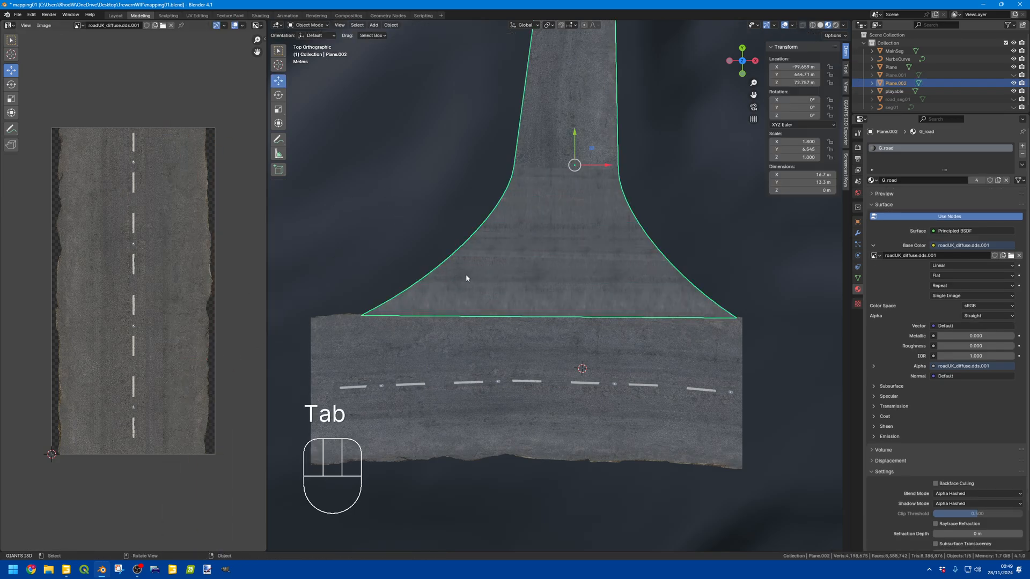
# - Lower the flared junction piece to about Z 68.03 m and reopen its mesh for editing from the top view
pyautogui.scroll(5, 465, 275)
pyautogui.scroll(-3, 481, 269)
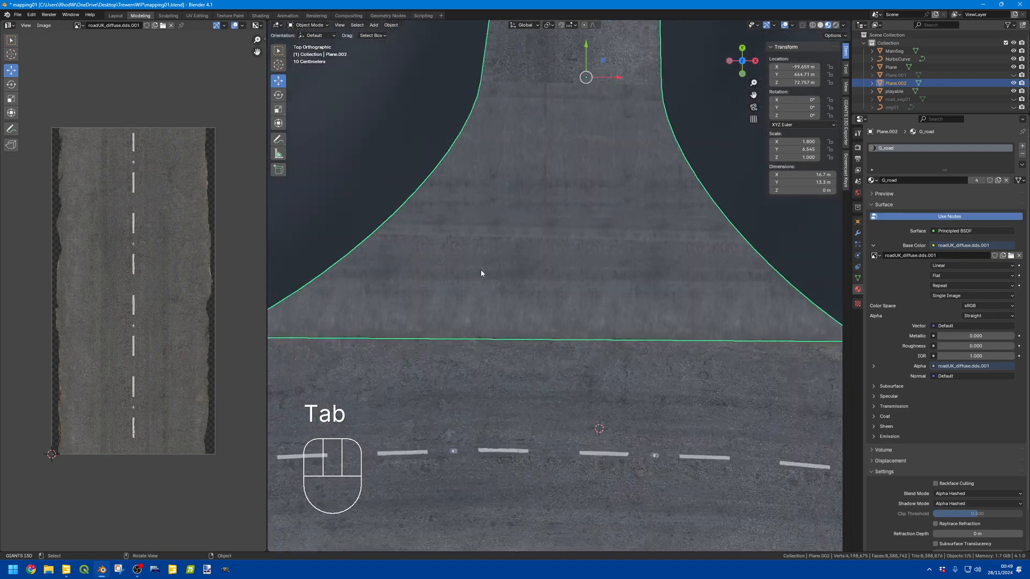
pyautogui.moveTo(480, 270); pyautogui.dragTo(485, 223, button='middle')
pyautogui.scroll(-5, 485, 223)
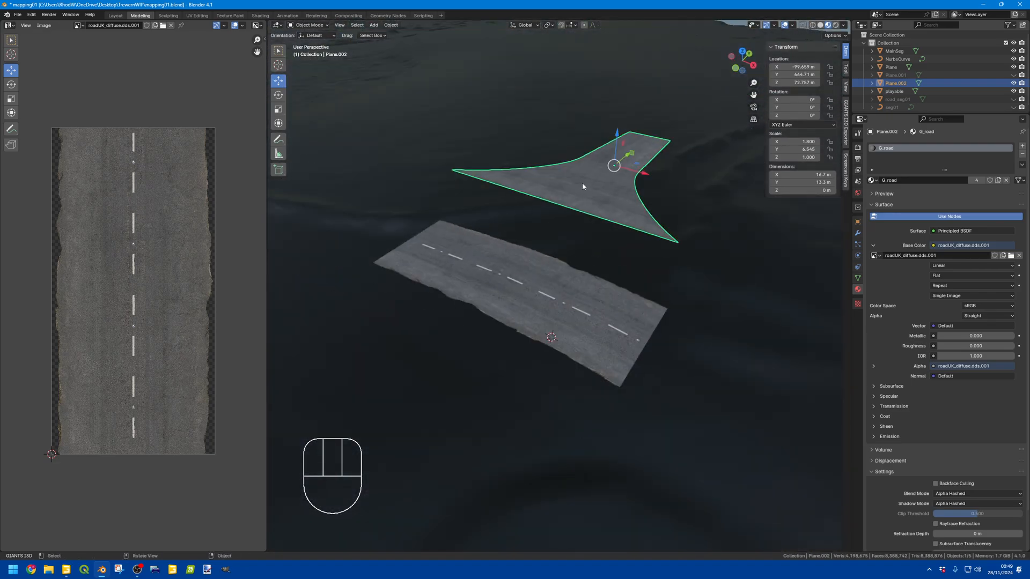
pyautogui.moveTo(619, 135); pyautogui.dragTo(622, 193)
pyautogui.press('Tab')
pyautogui.press('Tab')
pyautogui.click(742, 52)
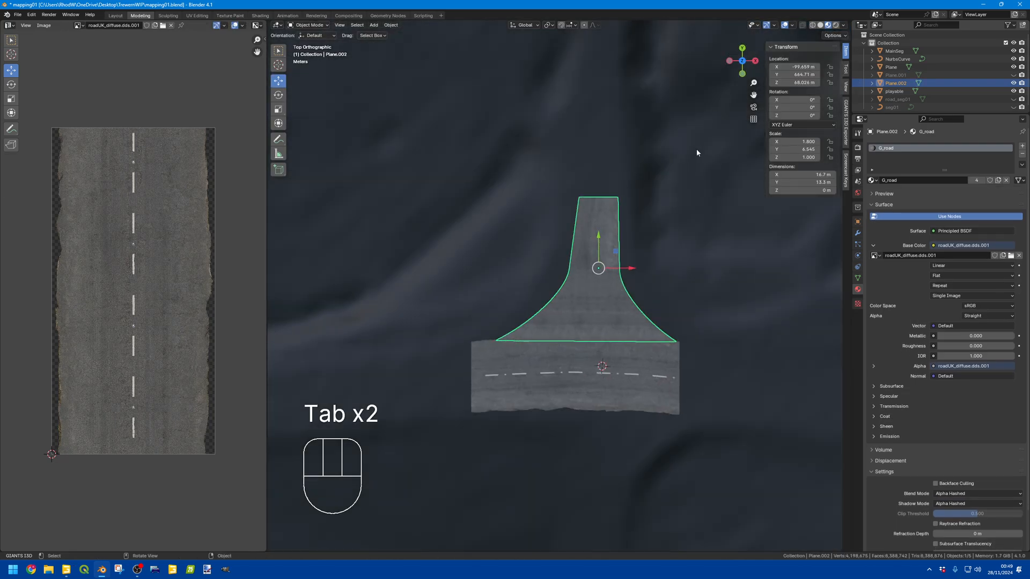
pyautogui.scroll(5, 696, 152)
pyautogui.keyDown('shift'); pyautogui.moveTo(682, 292); pyautogui.dragTo(554, 146, button='middle'); pyautogui.keyUp('shift')
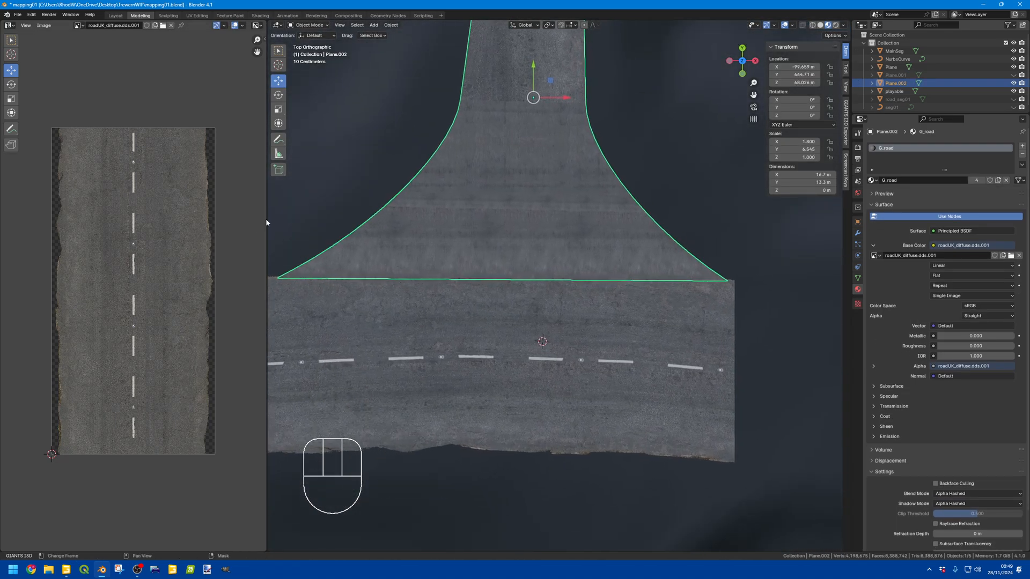
pyautogui.press('Tab')
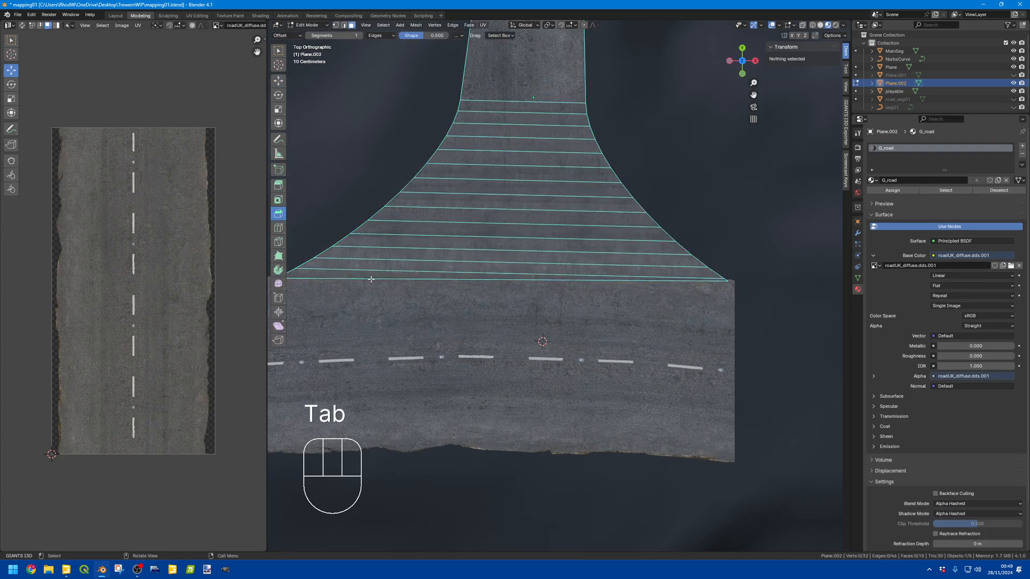
pyautogui.click(278, 230)
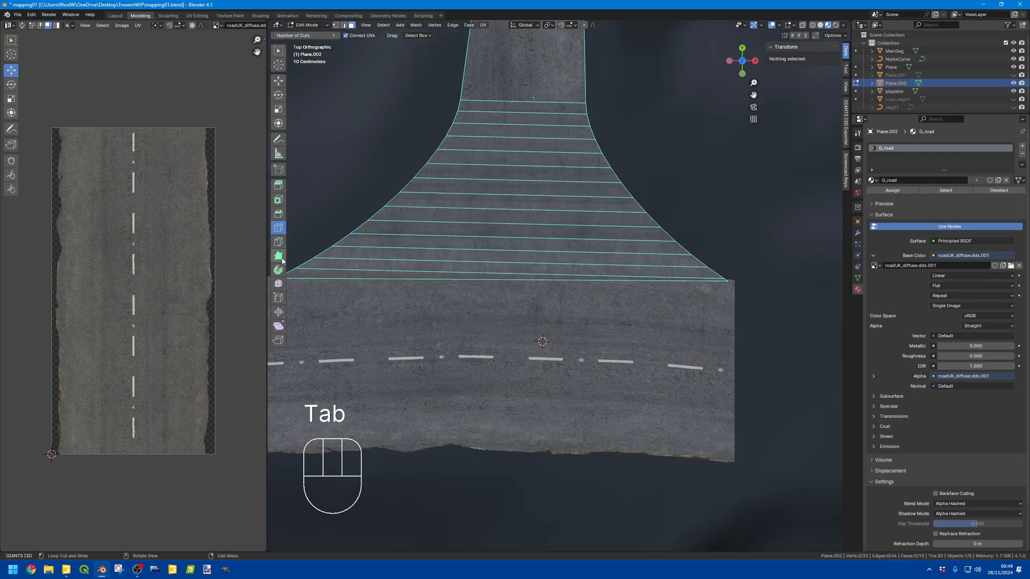
pyautogui.click(278, 242)
pyautogui.click(348, 278)
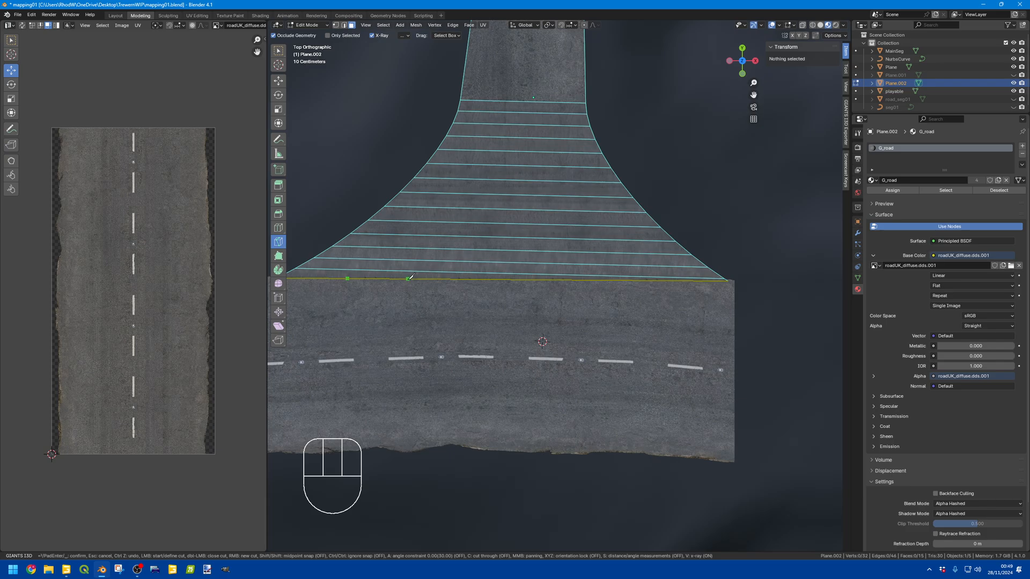
pyautogui.press('Return')
pyautogui.click(358, 277)
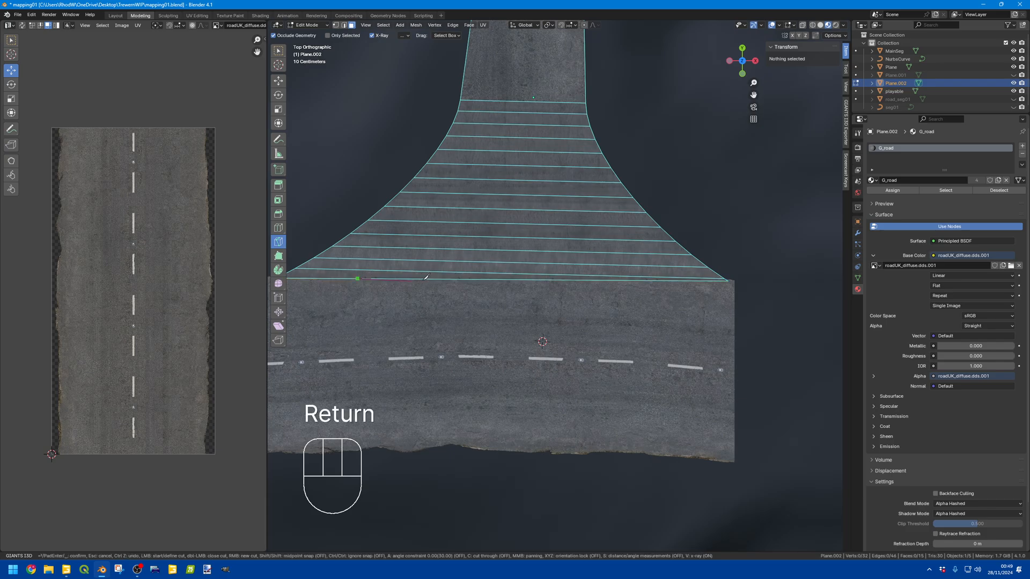
pyautogui.press('Return')
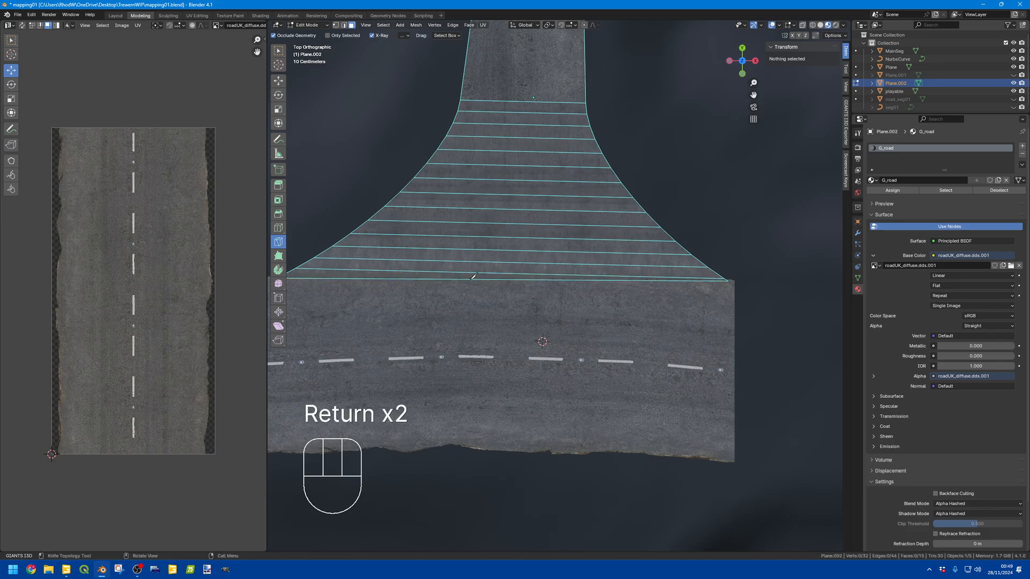
pyautogui.click(470, 278)
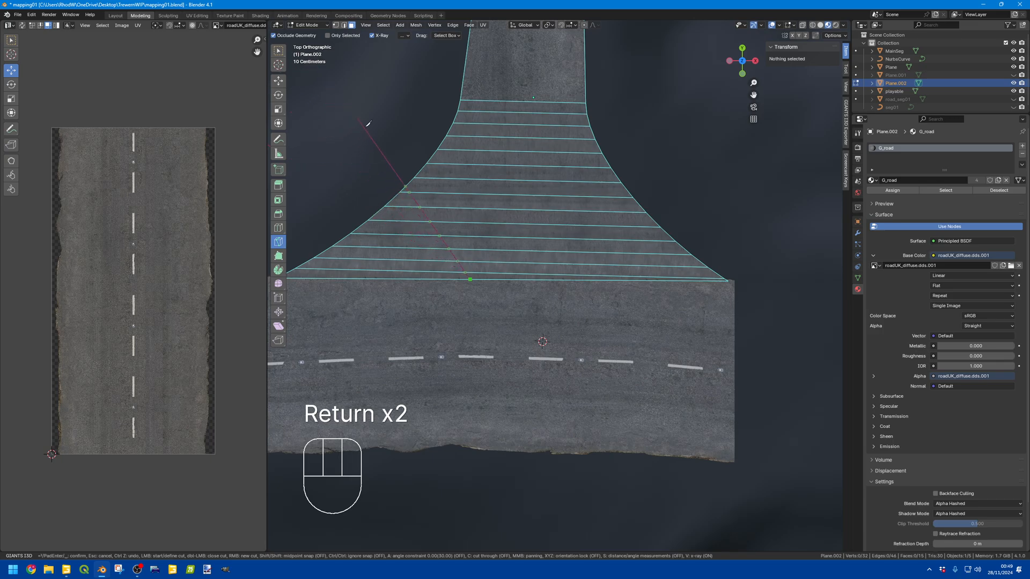
pyautogui.press('Escape')
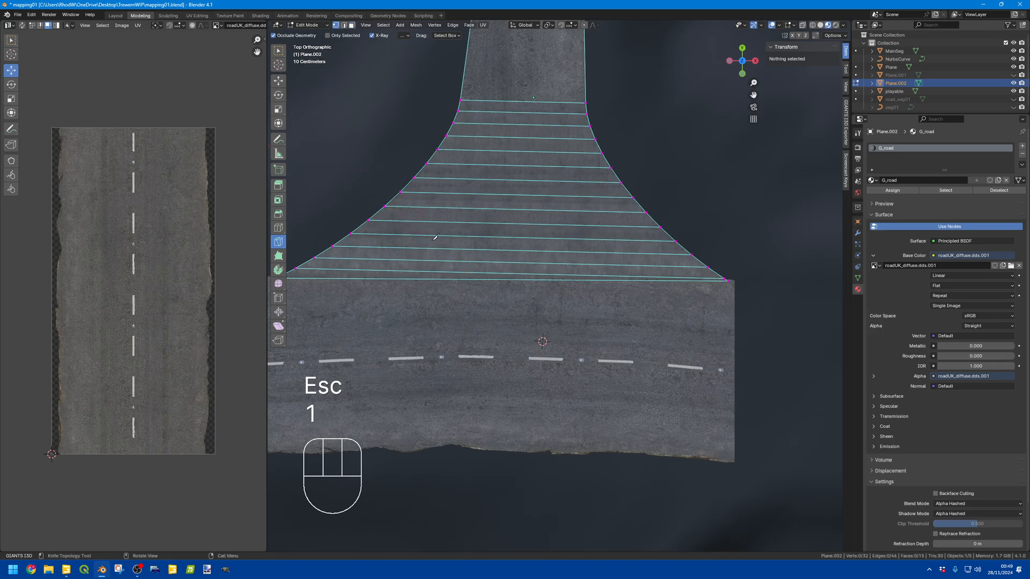
# - Add three lengthwise loop cuts through the flared road piece, one down the middle and one in each half
pyautogui.click(278, 227)
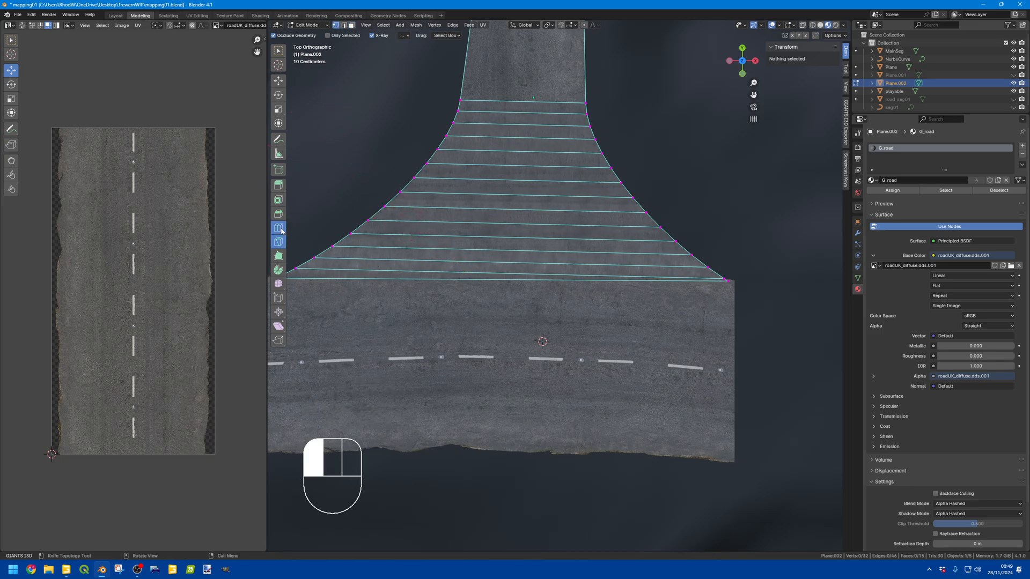
pyautogui.click(496, 238)
pyautogui.click(443, 242)
pyautogui.click(546, 246)
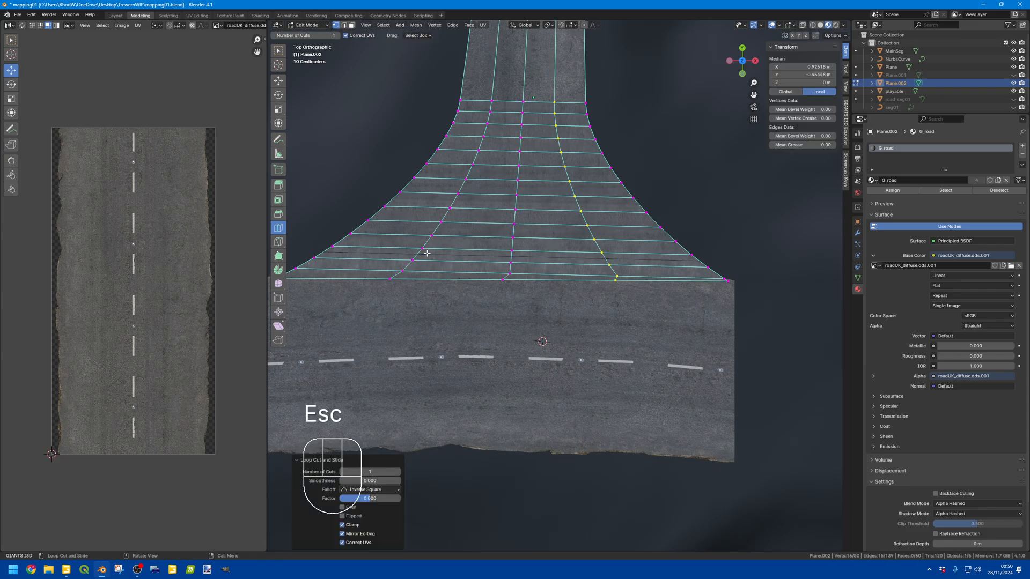
# - Move the vertex where the left loop cut meets the flare's lower edge about 0.21 m along Y
pyautogui.scroll(-2, 567, 249)
pyautogui.scroll(5, 557, 282)
pyautogui.scroll(-2, 557, 281)
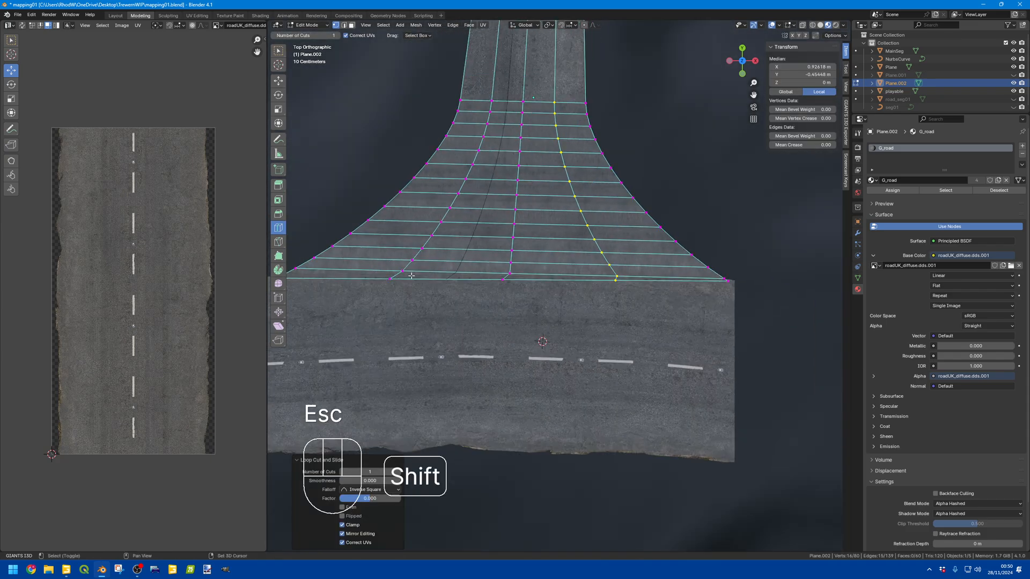
pyautogui.keyDown('shift'); pyautogui.moveTo(557, 282); pyautogui.dragTo(626, 283, button='middle'); pyautogui.keyUp('shift')
pyautogui.click(278, 82)
pyautogui.click(461, 282)
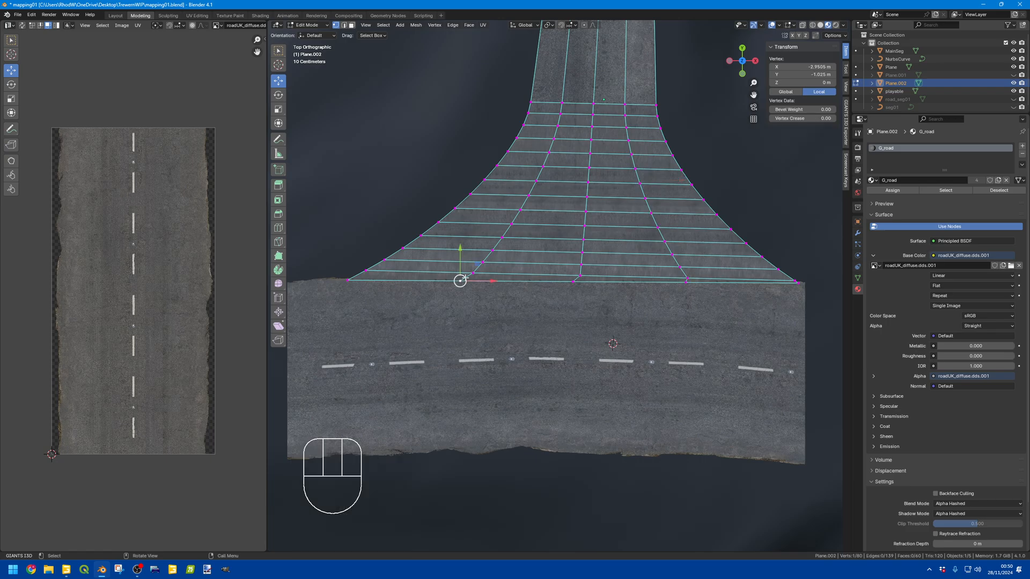
pyautogui.moveTo(461, 270); pyautogui.dragTo(461, 265)
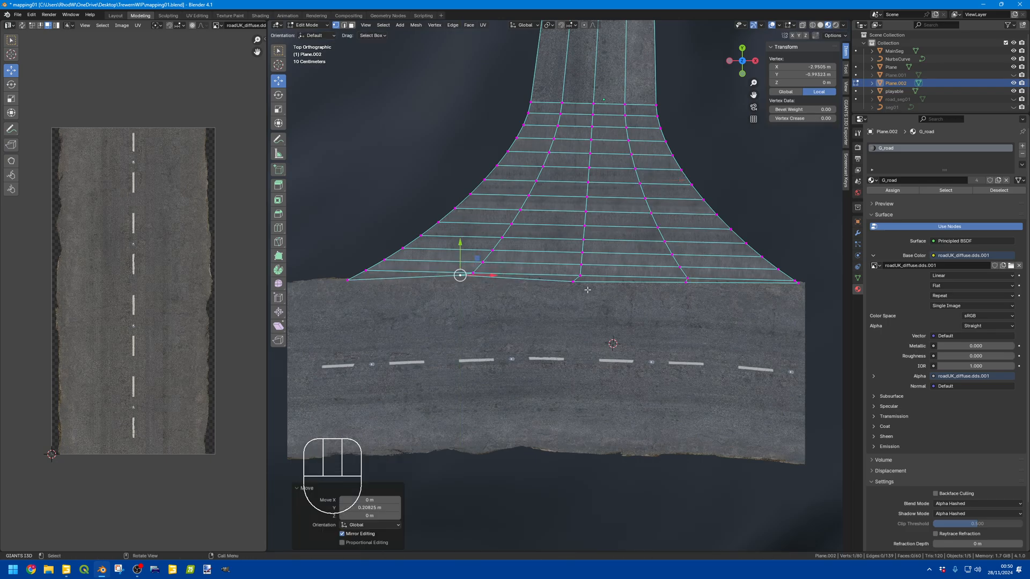
# - Try moving the middle loop cut's lower-edge vertex, then undo the move
pyautogui.click(574, 283)
pyautogui.moveTo(584, 263); pyautogui.dragTo(570, 280)
pyautogui.hotkey('ctrl', 'z')
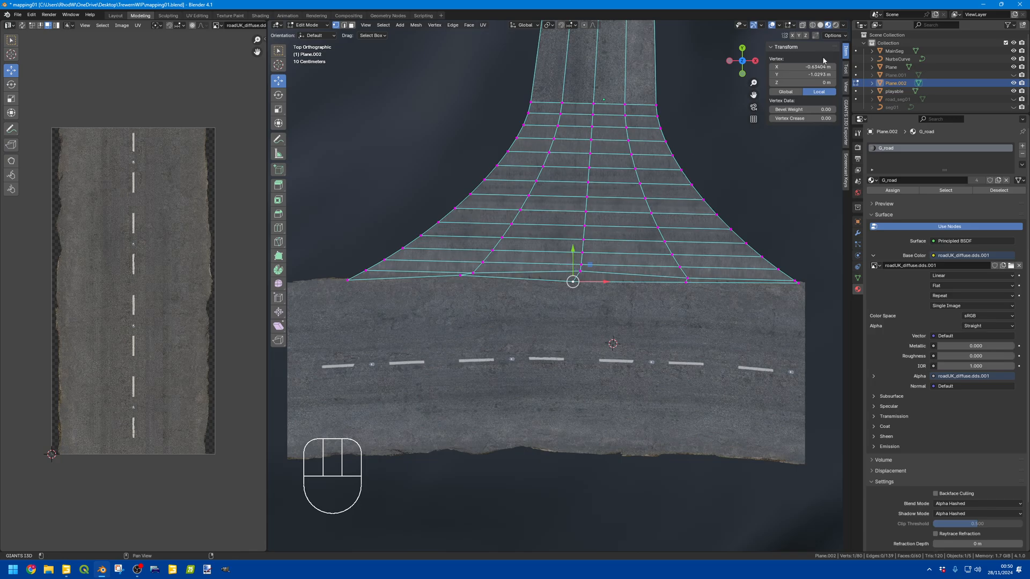
# - Toggle Keep Connected in the mesh transform options
pyautogui.click(833, 35)
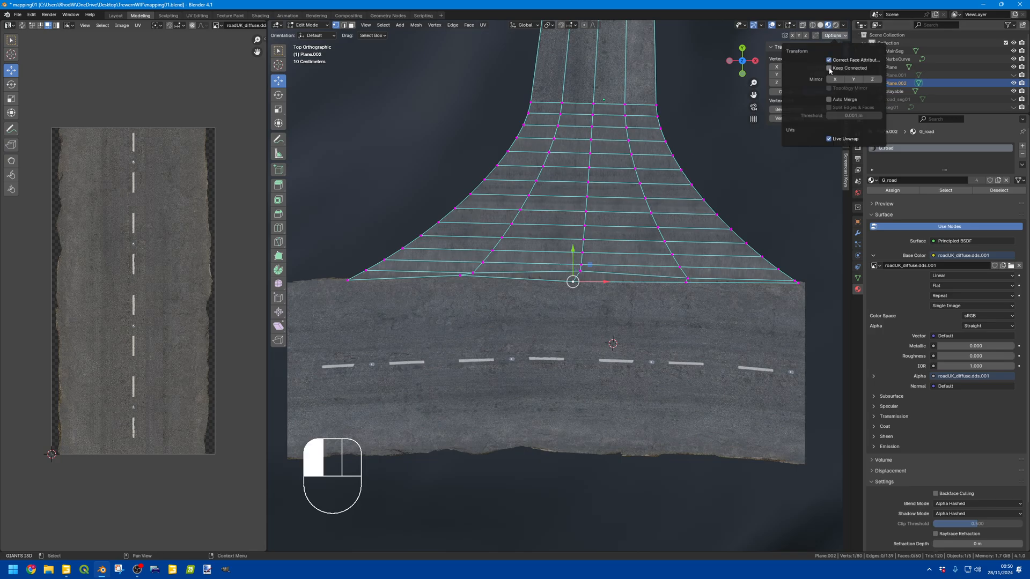
pyautogui.click(829, 69)
pyautogui.click(833, 36)
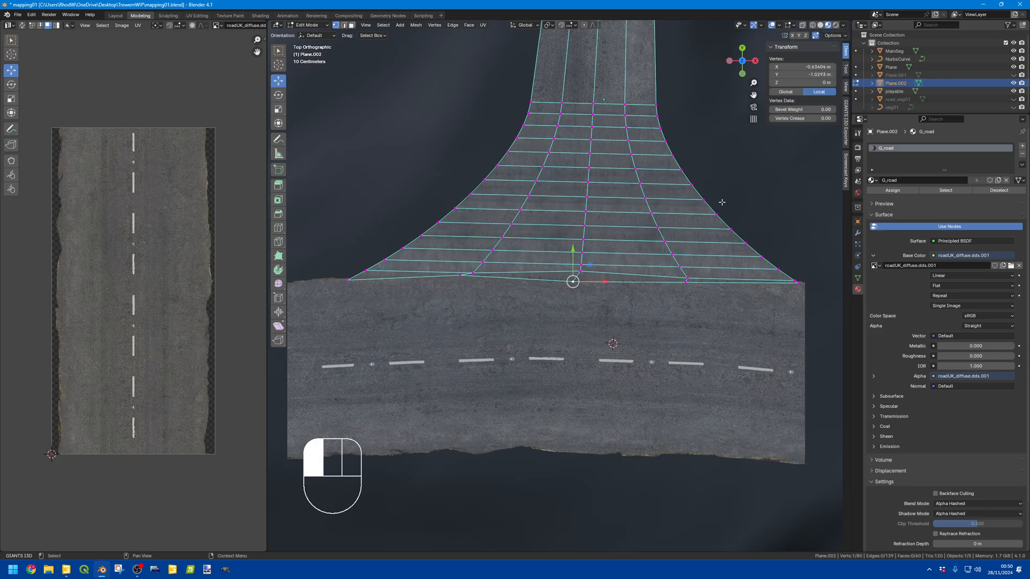
# - Reposition the lowest vertices of the middle loop cut along Y, moving the lower-edge vertex about 0.12 m in the final adjustment
pyautogui.scroll(5, 576, 279)
pyautogui.press('g')
pyautogui.press('y')
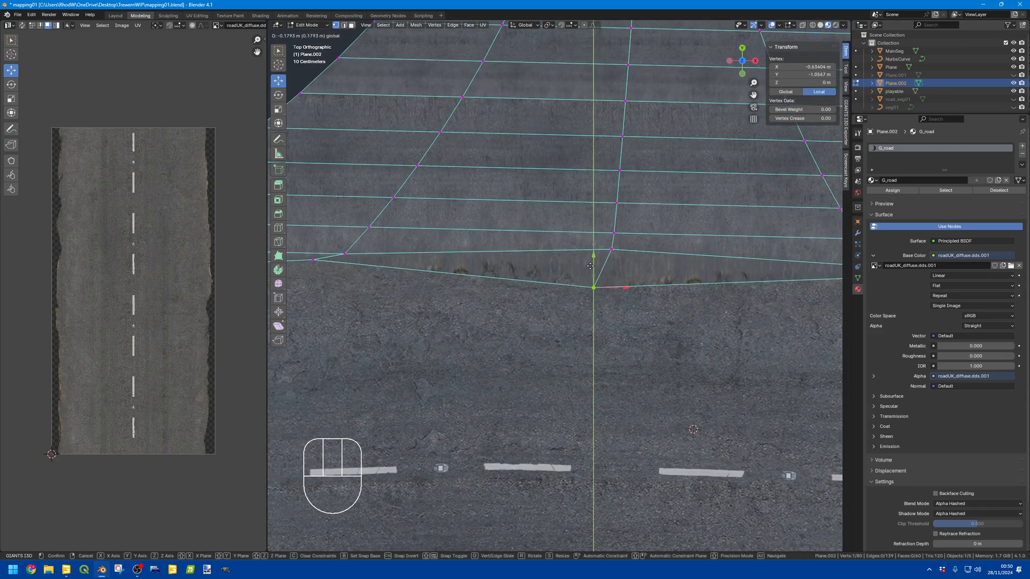
pyautogui.click(615, 238)
pyautogui.click(615, 236)
pyautogui.moveTo(615, 221)
pyautogui.mouseDown()
pyautogui.moveTo(615, 206)
pyautogui.moveTo(615, 218)
pyautogui.mouseUp()
pyautogui.click(612, 246)
pyautogui.click(594, 257)
pyautogui.moveTo(607, 258); pyautogui.dragTo(613, 234)
pyautogui.scroll(-2, 644, 230)
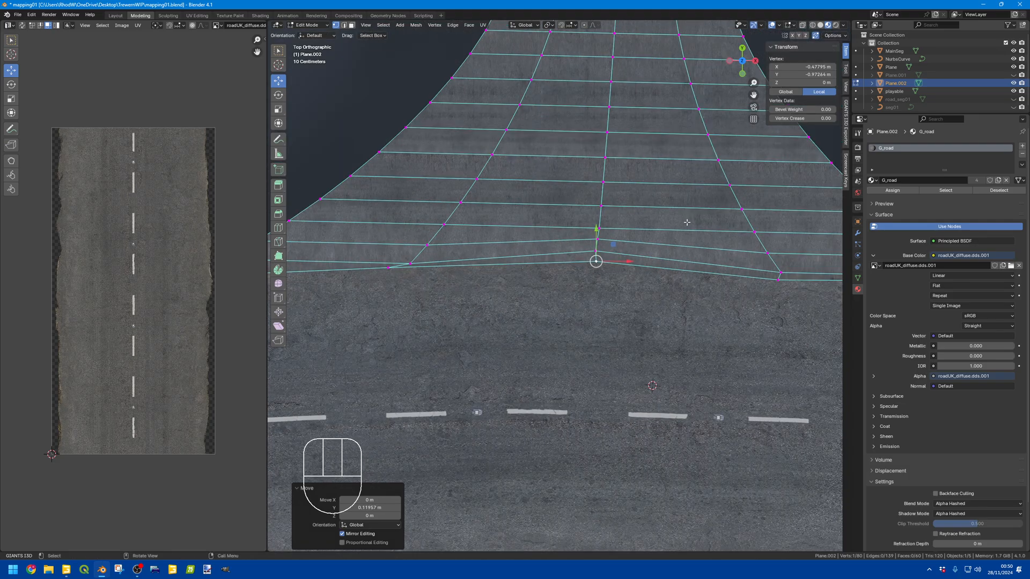
# - Raise the two left loop cut vertices just above the lower edge along Y, the lower of them by about 0.33 m
pyautogui.moveTo(691, 222); pyautogui.dragTo(621, 195, button='middle')
pyautogui.scroll(-3, 621, 195)
pyautogui.click(745, 65)
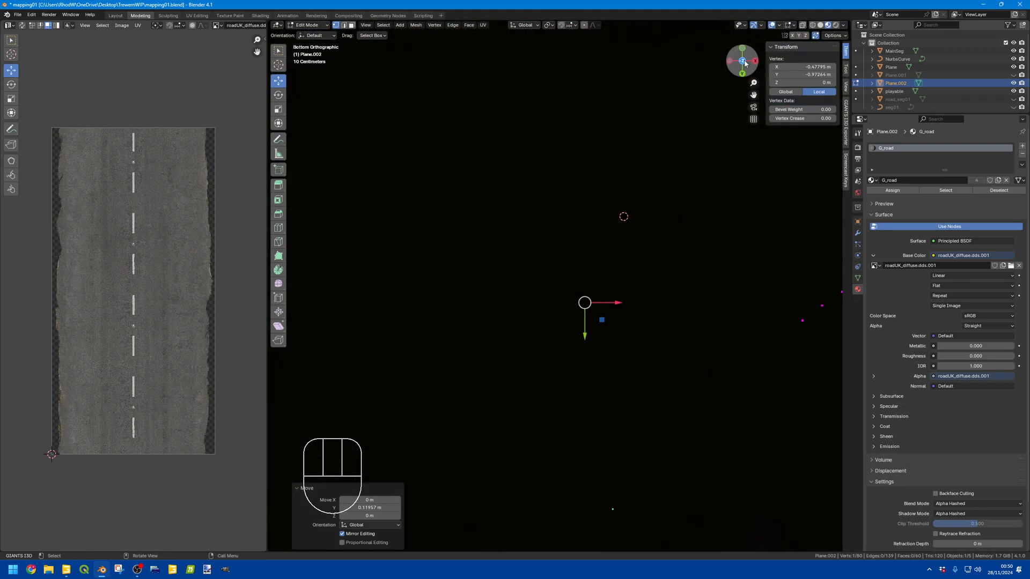
pyautogui.click(743, 62)
pyautogui.scroll(5, 552, 207)
pyautogui.keyDown('shift'); pyautogui.moveTo(491, 207); pyautogui.dragTo(677, 229, button='middle'); pyautogui.keyUp('shift')
pyautogui.click(516, 238)
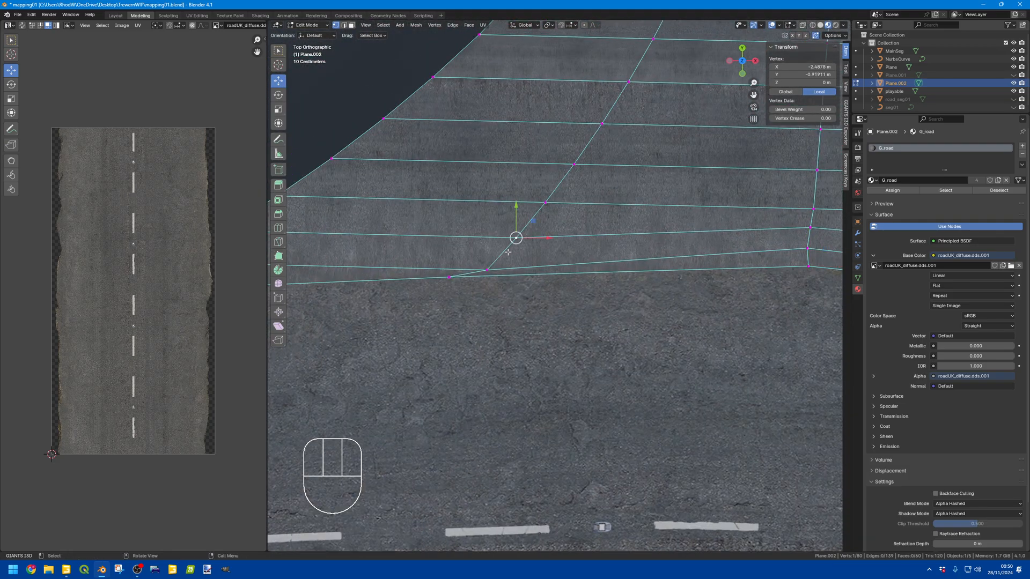
pyautogui.moveTo(516, 220); pyautogui.dragTo(516, 204)
pyautogui.click(486, 256)
pyautogui.moveTo(486, 255); pyautogui.dragTo(489, 229)
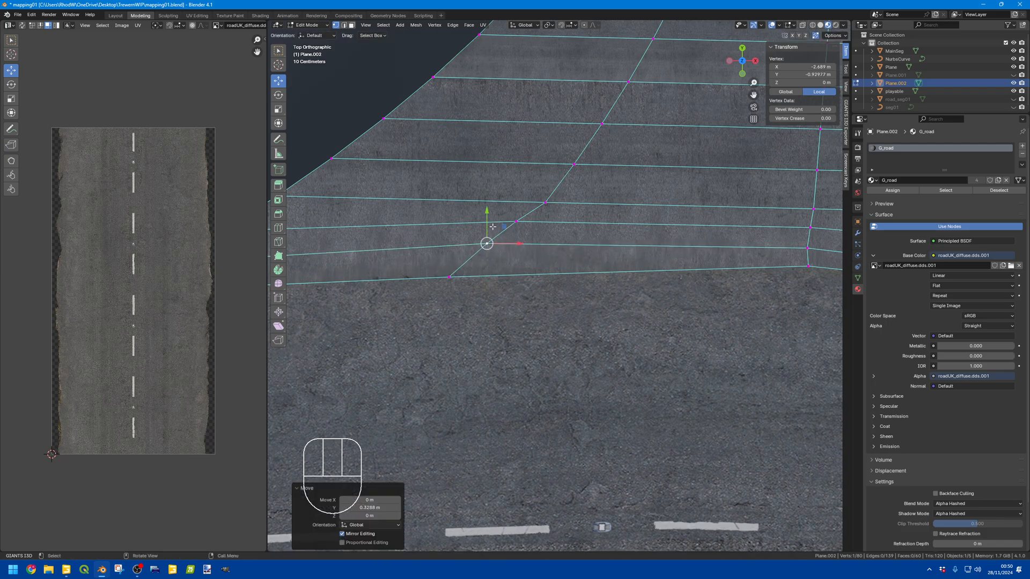
# - Raise the lower-edge vertex of the left loop cut about 0.05 m along Y and the right loop cut's about 0.2 m
pyautogui.click(449, 275)
pyautogui.moveTo(450, 260)
pyautogui.mouseDown()
pyautogui.moveTo(458, 228)
pyautogui.moveTo(455, 255)
pyautogui.mouseUp()
pyautogui.scroll(-3, 456, 256)
pyautogui.keyDown('shift'); pyautogui.moveTo(456, 255); pyautogui.dragTo(535, 248, button='middle'); pyautogui.keyUp('shift')
pyautogui.keyDown('shift'); pyautogui.moveTo(804, 255); pyautogui.dragTo(538, 235, button='middle'); pyautogui.keyUp('shift')
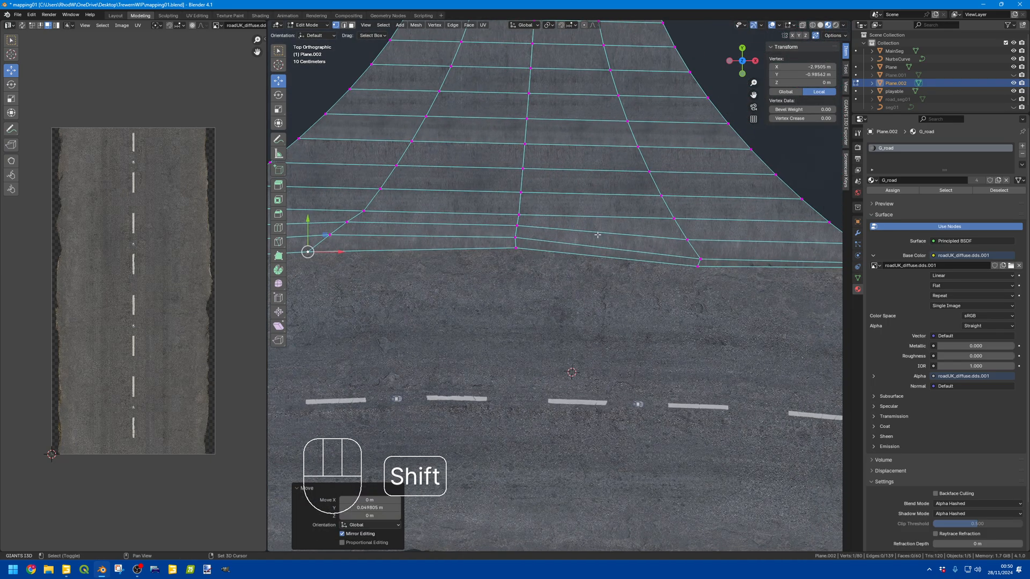
pyautogui.keyDown('shift'); pyautogui.moveTo(707, 254); pyautogui.dragTo(547, 244, button='middle'); pyautogui.keyUp('shift')
pyautogui.click(541, 246)
pyautogui.moveTo(540, 221)
pyautogui.mouseDown()
pyautogui.moveTo(547, 215)
pyautogui.moveTo(541, 237)
pyautogui.moveTo(537, 198)
pyautogui.moveTo(538, 213)
pyautogui.mouseUp()
pyautogui.click(535, 253)
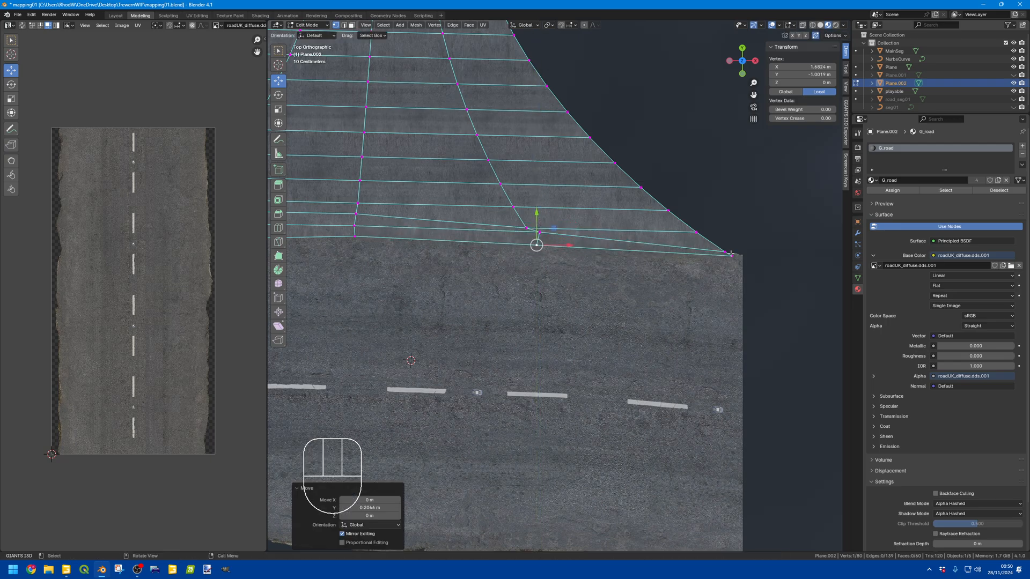
# - Nudge the flare's lower-right corner vertex outward along X, deselect it and return to Object Mode
pyautogui.click(731, 255)
pyautogui.moveTo(748, 256); pyautogui.dragTo(757, 255)
pyautogui.click(771, 246)
pyautogui.scroll(-5, 771, 247)
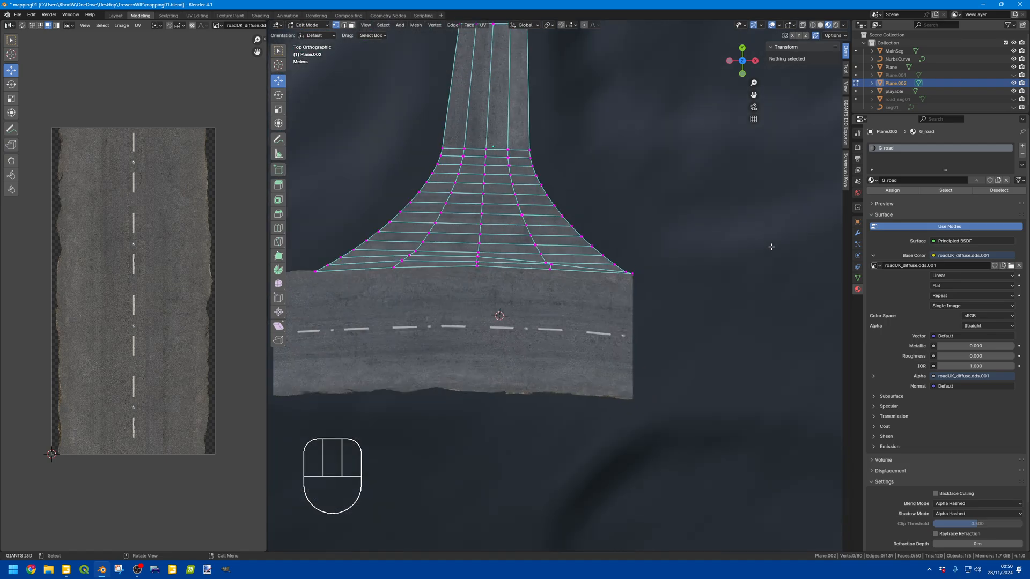
pyautogui.scroll(-1, 772, 246)
pyautogui.press('Tab')
# - Duplicate the flared junction and move the copy about 18.9 m in negative Y to the main road's opposite side
pyautogui.moveTo(684, 248); pyautogui.dragTo(634, 163, button='middle')
pyautogui.keyDown('shift'); pyautogui.moveTo(694, 191); pyautogui.dragTo(654, 188, button='middle'); pyautogui.keyUp('shift')
pyautogui.moveTo(648, 194); pyautogui.dragTo(629, 221, button='middle')
pyautogui.moveTo(644, 217); pyautogui.dragTo(619, 243, button='middle')
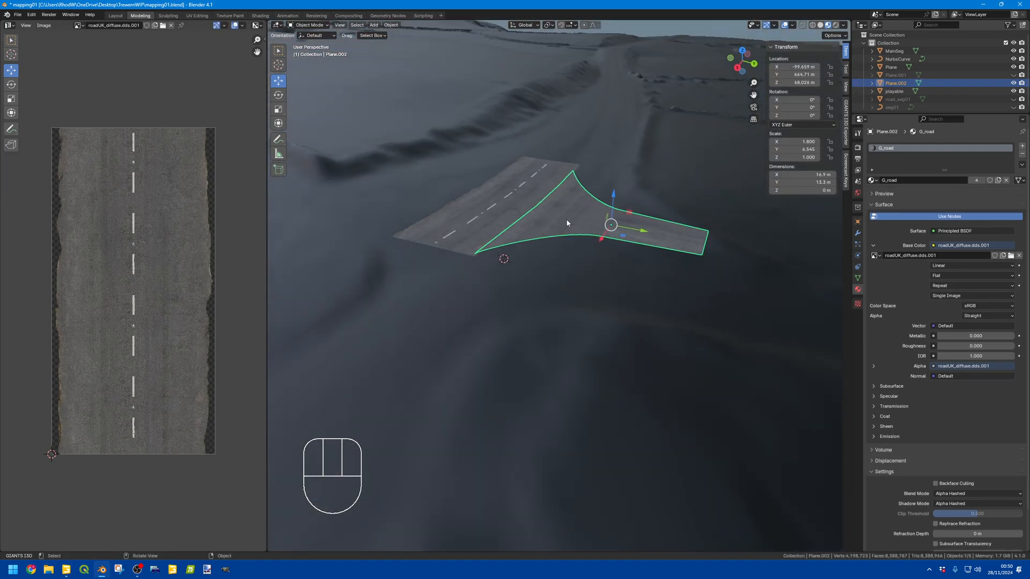
pyautogui.keyDown('shift'); pyautogui.moveTo(441, 178); pyautogui.dragTo(667, 214, button='middle'); pyautogui.keyUp('shift')
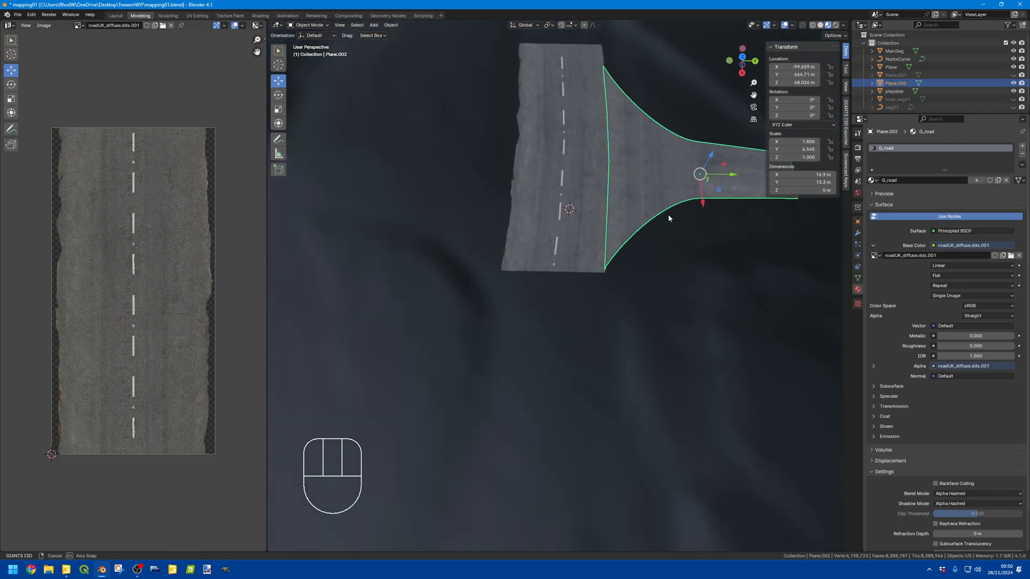
pyautogui.keyDown('shift'); pyautogui.moveTo(501, 170); pyautogui.dragTo(595, 221, button='middle'); pyautogui.keyUp('shift')
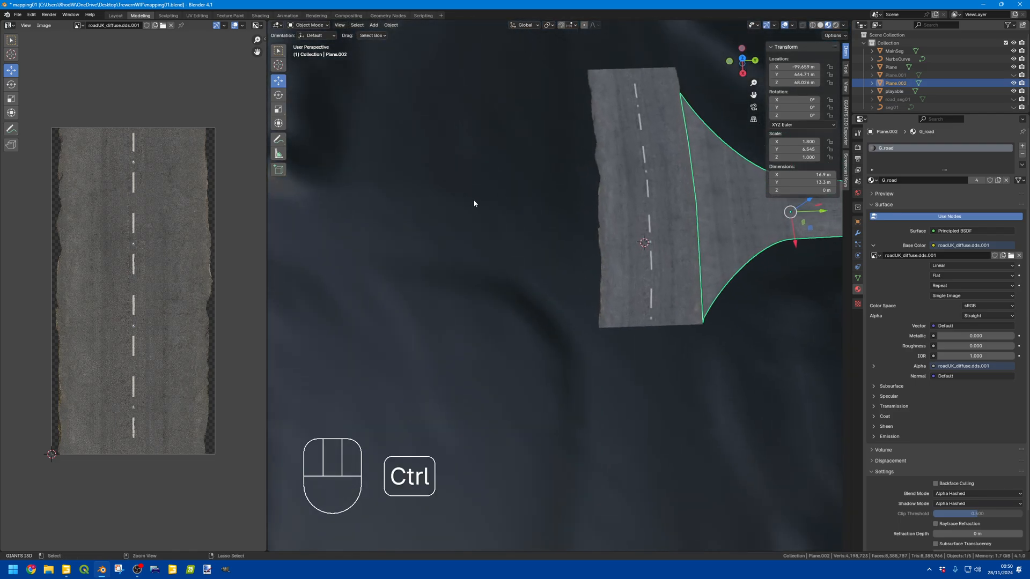
pyautogui.hotkey('ctrl', 'c')
pyautogui.hotkey('ctrl', 'v')
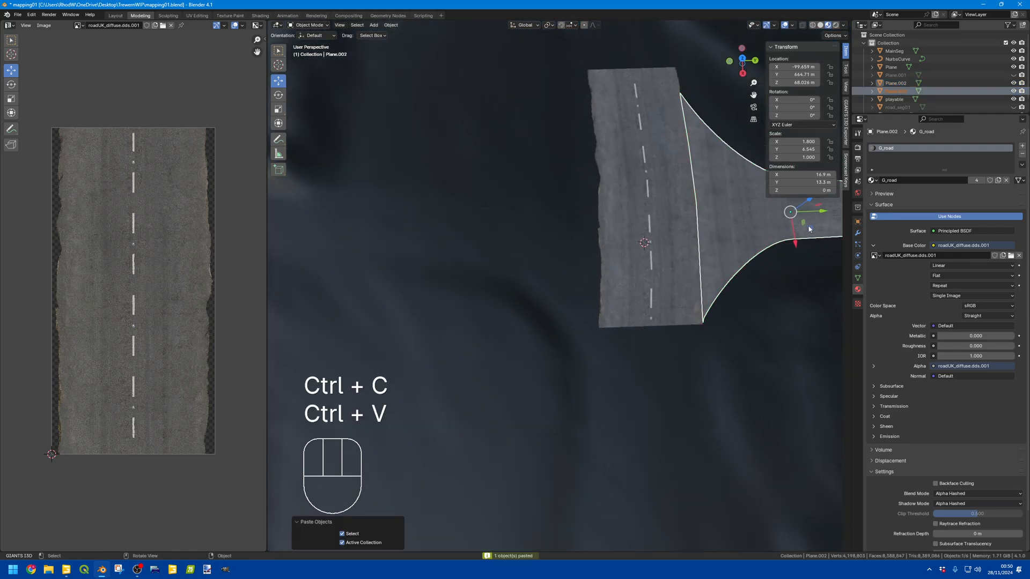
pyautogui.moveTo(824, 214); pyautogui.dragTo(334, 151)
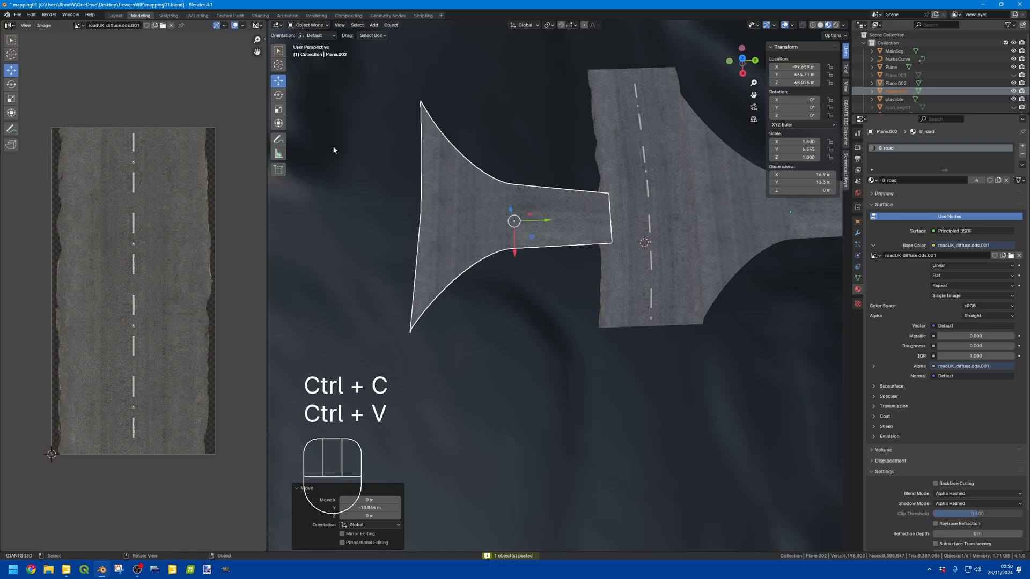
# - Rotate the copied junction 180 degrees about Z so its flared end faces the main road
pyautogui.click(278, 94)
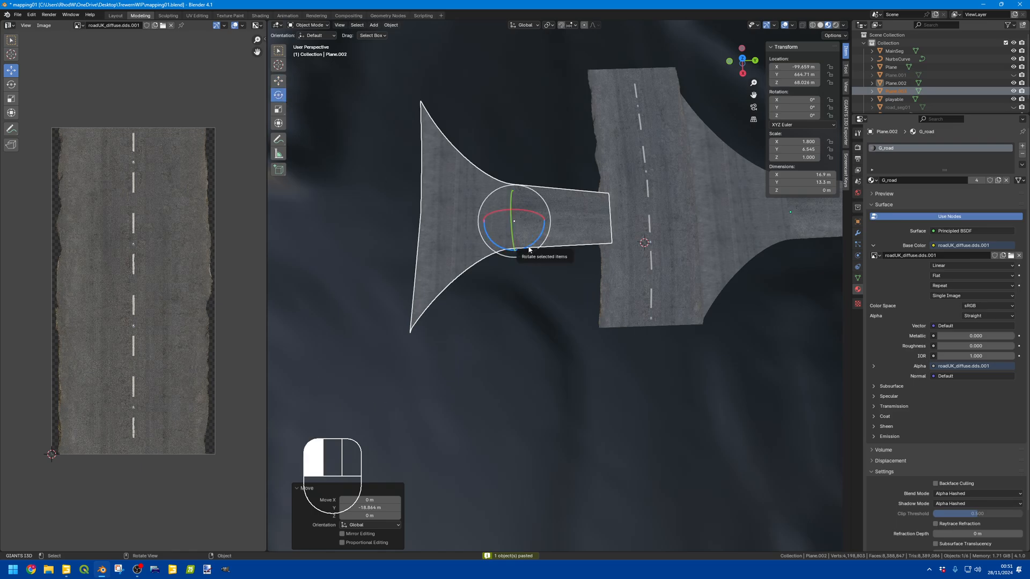
pyautogui.moveTo(529, 250)
pyautogui.mouseDown()
pyautogui.moveTo(542, 230)
pyautogui.moveTo(621, 199)
pyautogui.mouseUp()
pyautogui.write('80')
pyautogui.press('BackSpace')
pyautogui.press('BackSpace')
pyautogui.press('BackSpace')
pyautogui.press('BackSpace')
pyautogui.write('180')
# - Adjust the rotated copy's position along X, and about 0.13 m in negative Y, against the main road's lower edge
pyautogui.click(278, 81)
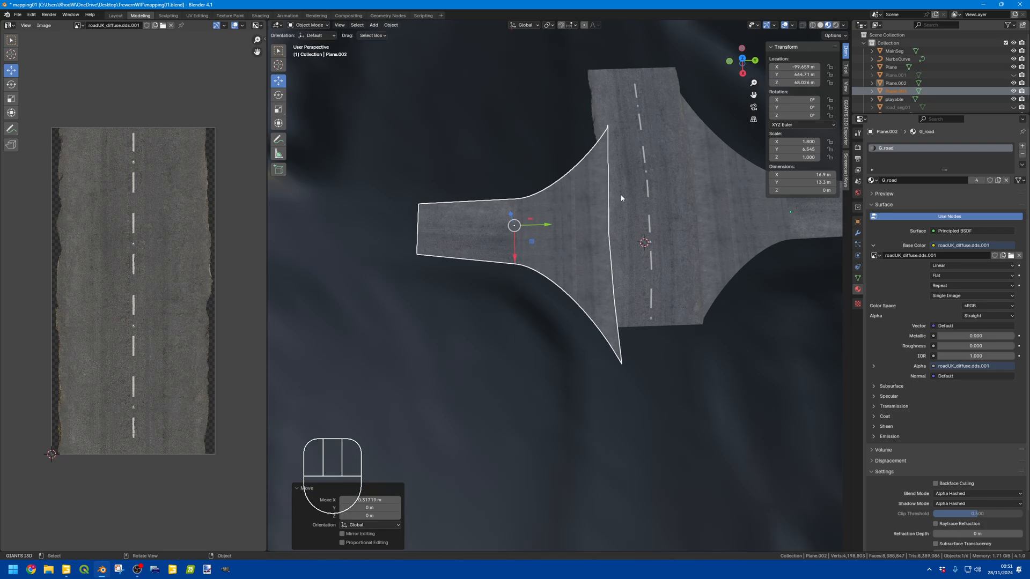
pyautogui.click(741, 62)
pyautogui.click(741, 62)
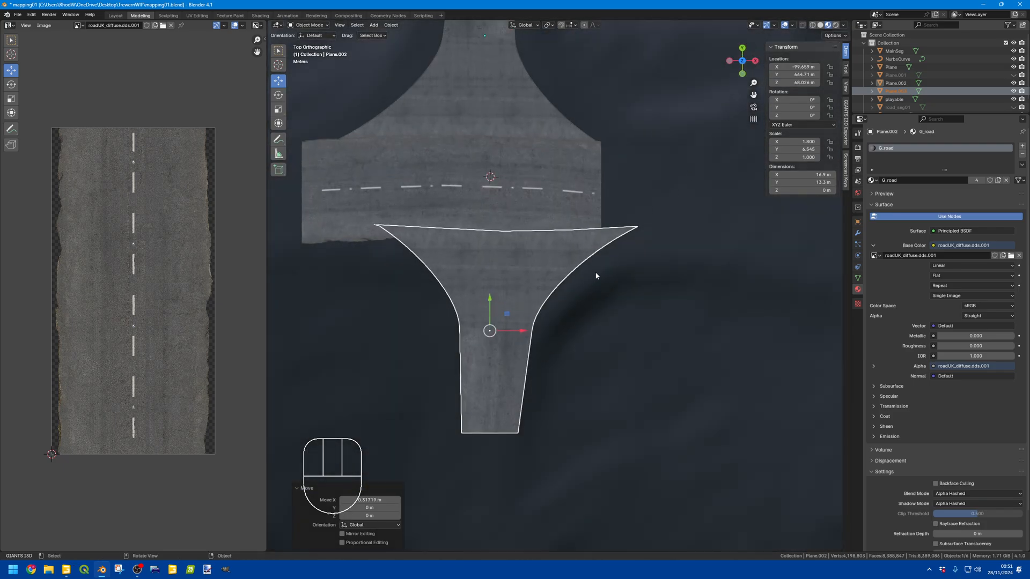
pyautogui.keyDown('shift'); pyautogui.moveTo(534, 213); pyautogui.dragTo(612, 61, button='middle'); pyautogui.keyUp('shift')
pyautogui.moveTo(585, 181); pyautogui.dragTo(567, 143)
pyautogui.moveTo(659, 161); pyautogui.dragTo(508, 198, button='middle')
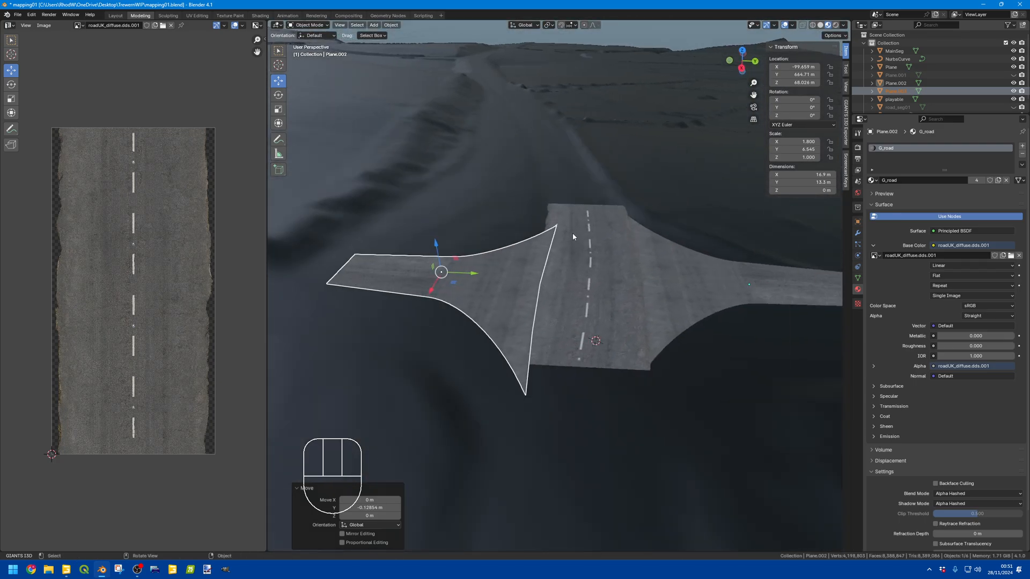
# - Delete three vertices of the copied junction's left loop cut near its wide end
pyautogui.click(742, 51)
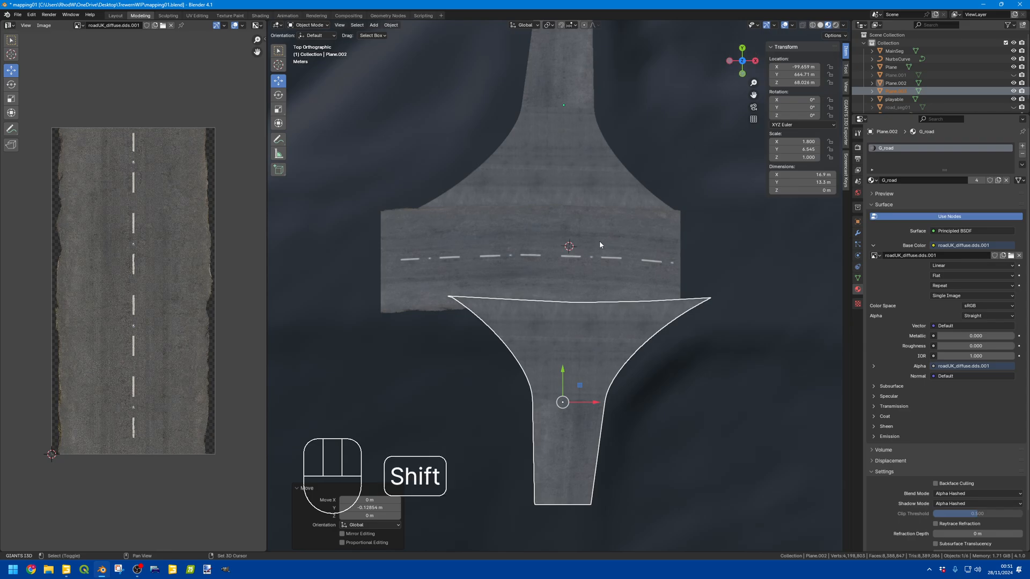
pyautogui.scroll(4, 574, 189)
pyautogui.scroll(2, 574, 190)
pyautogui.press('Tab')
pyautogui.keyDown('shift'); pyautogui.moveTo(616, 155); pyautogui.dragTo(568, 172, button='middle'); pyautogui.keyUp('shift')
pyautogui.click(567, 172)
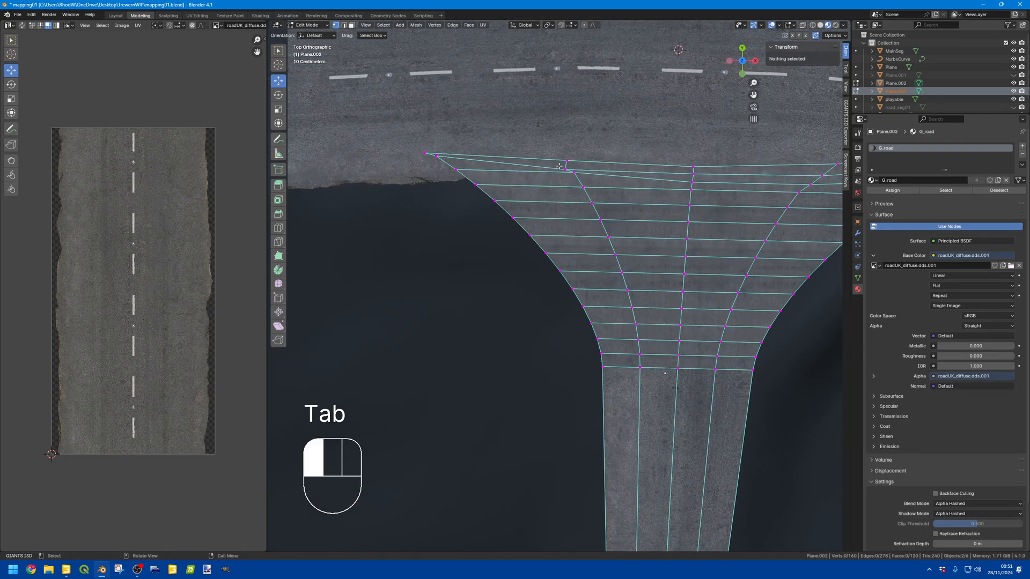
pyautogui.keyDown('shift'); pyautogui.click(574, 173); pyautogui.keyUp('shift')
pyautogui.keyDown('shift'); pyautogui.click(584, 188); pyautogui.keyUp('shift')
pyautogui.press('Delete')
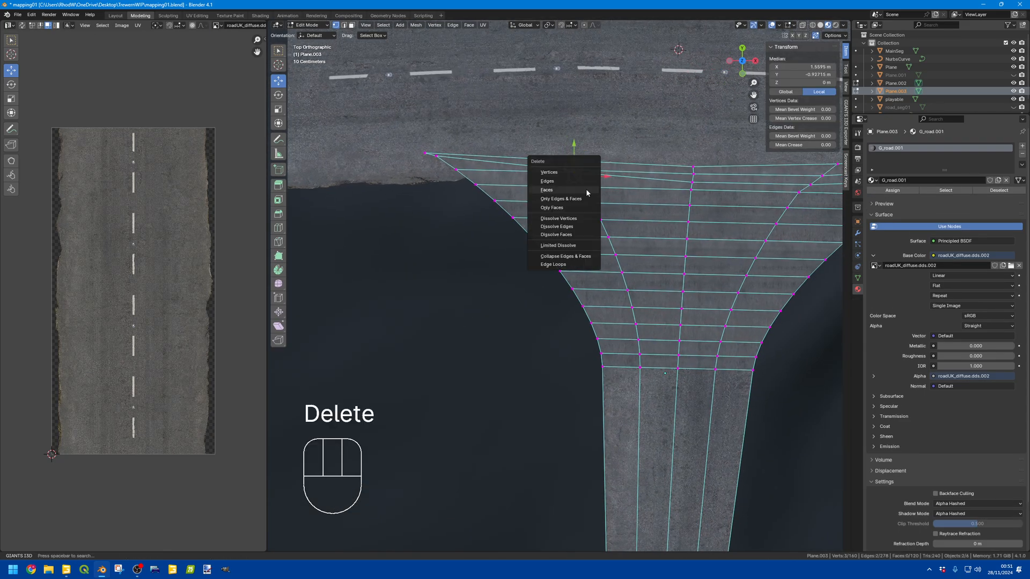
pyautogui.click(576, 172)
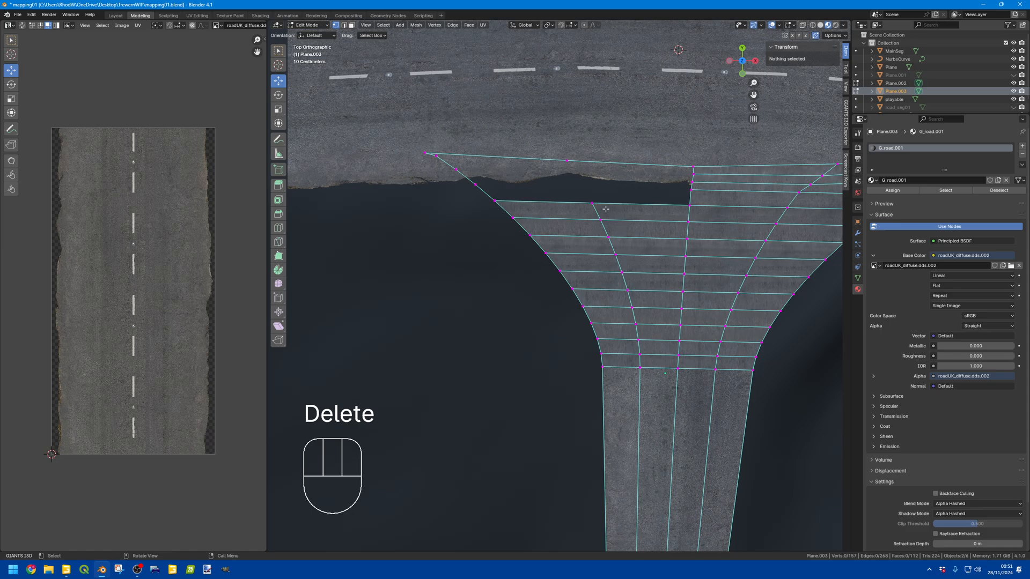
# - Leave mesh editing and delete the whole copied junction object
pyautogui.click(474, 184)
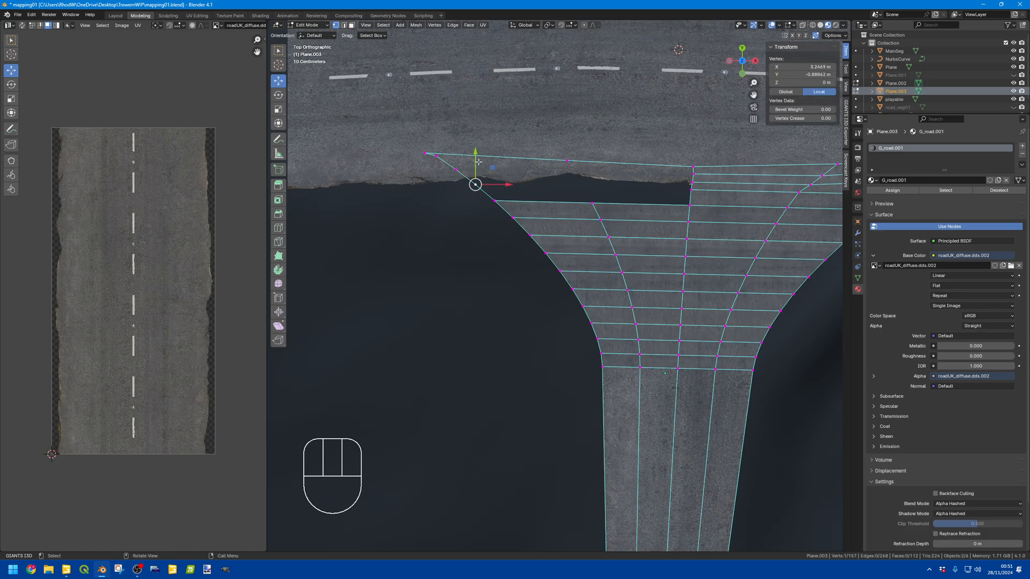
pyautogui.scroll(-6, 498, 195)
pyautogui.keyDown('shift'); pyautogui.moveTo(733, 272); pyautogui.dragTo(651, 230, button='middle'); pyautogui.keyUp('shift')
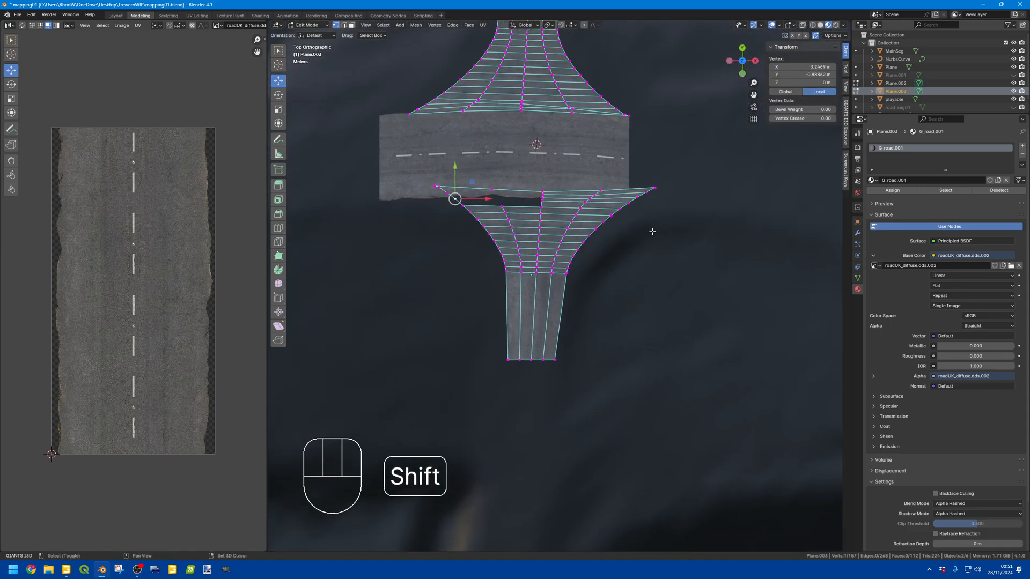
pyautogui.press('Tab')
pyautogui.press('Delete')
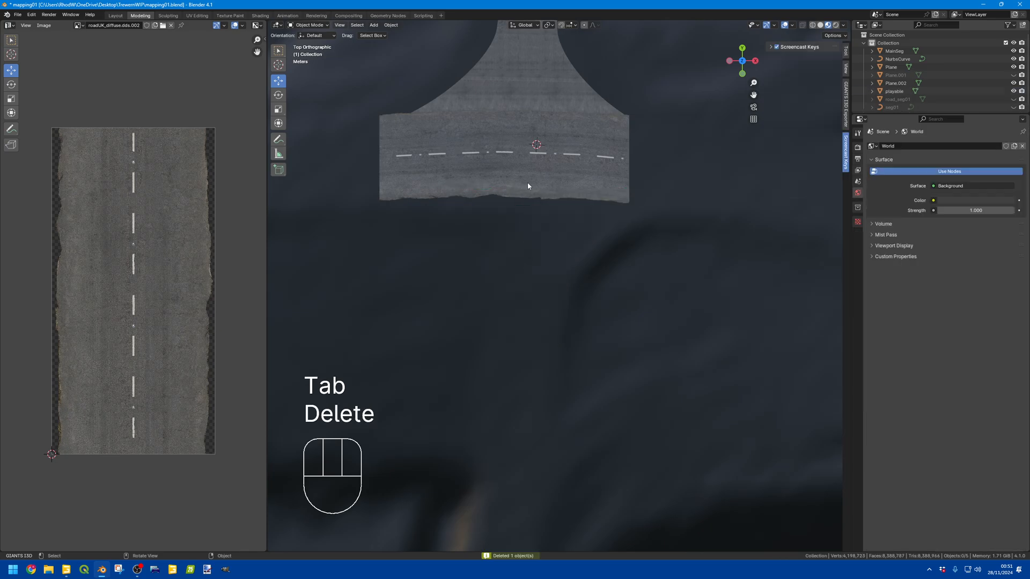
# - Add a new plane mesh and move it about 4.9 m in negative Y to the main road's lower edge
pyautogui.click(371, 24)
pyautogui.moveTo(386, 33)
pyautogui.click(471, 35)
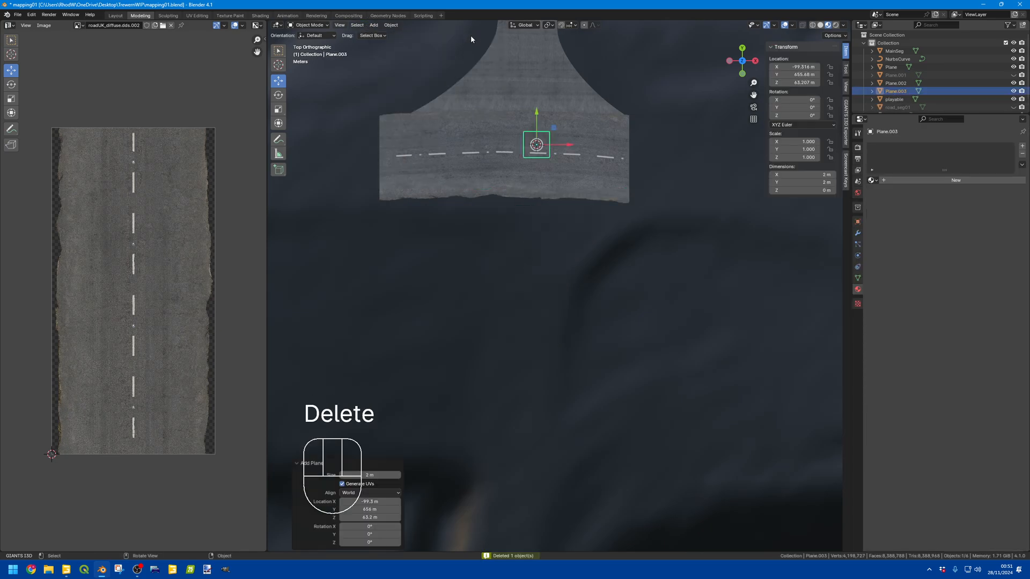
pyautogui.press('g')
pyautogui.press('y')
pyautogui.click(537, 184)
# - Stretch the plane about 7.2 times along Y and move it about 6.3 m in negative Y
pyautogui.press('s')
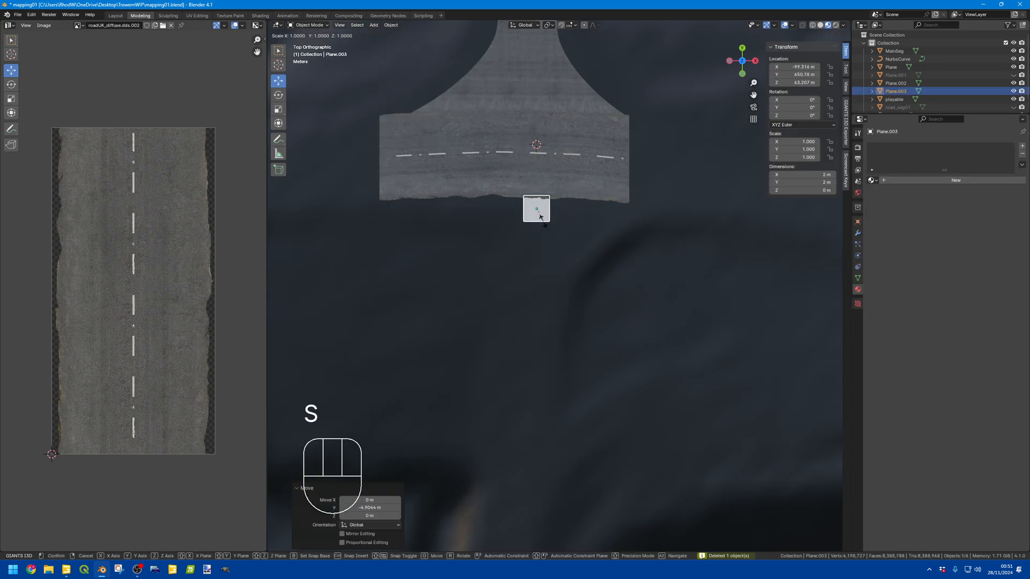
pyautogui.press('y')
pyautogui.click(582, 303)
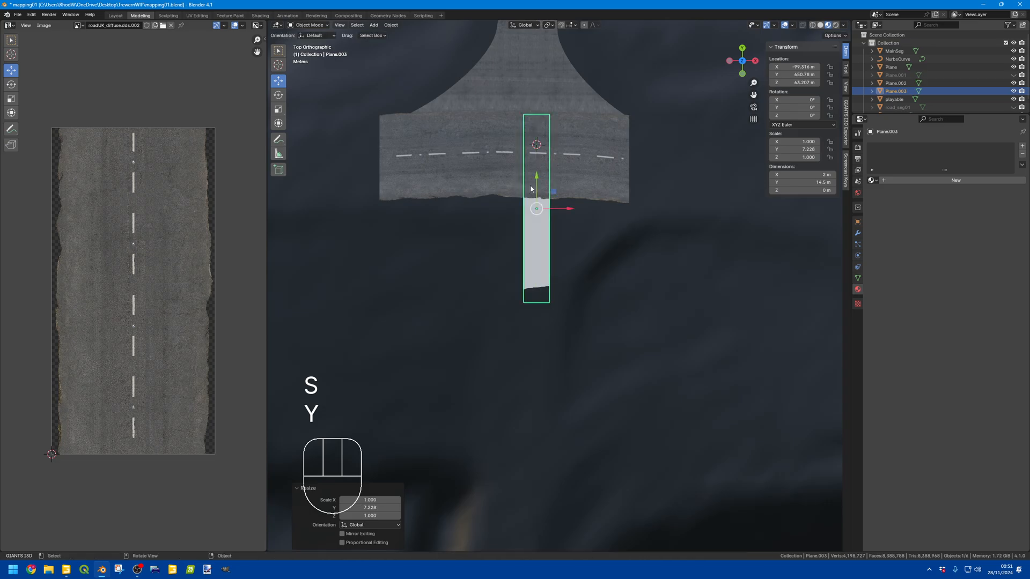
pyautogui.press('g')
pyautogui.press('y')
pyautogui.click(539, 262)
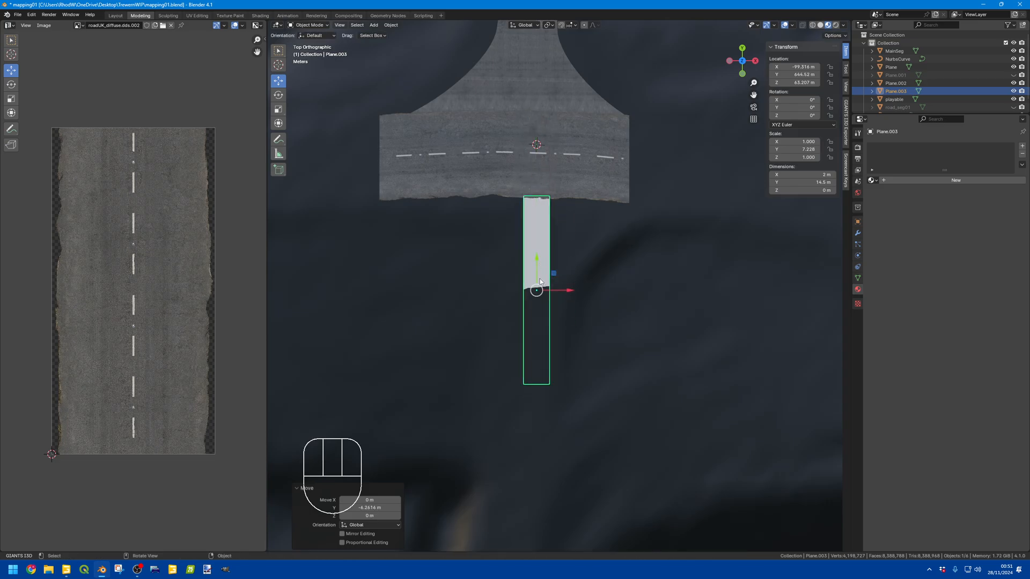
# - Try moving the plane's lower-left vertex about 1.5 m in negative X
pyautogui.press('Tab')
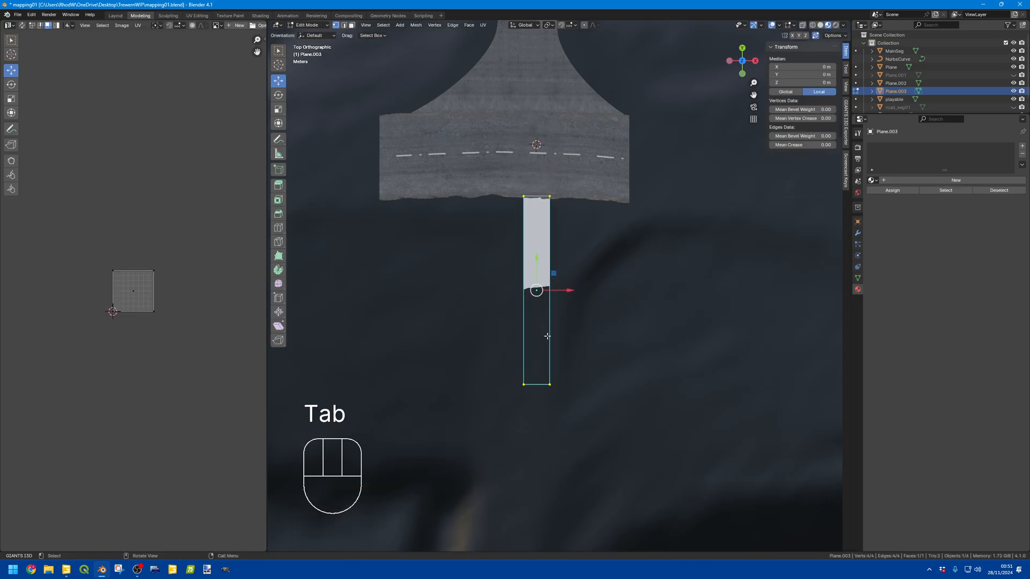
pyautogui.press('1')
pyautogui.click(524, 385)
pyautogui.moveTo(567, 385); pyautogui.dragTo(548, 385)
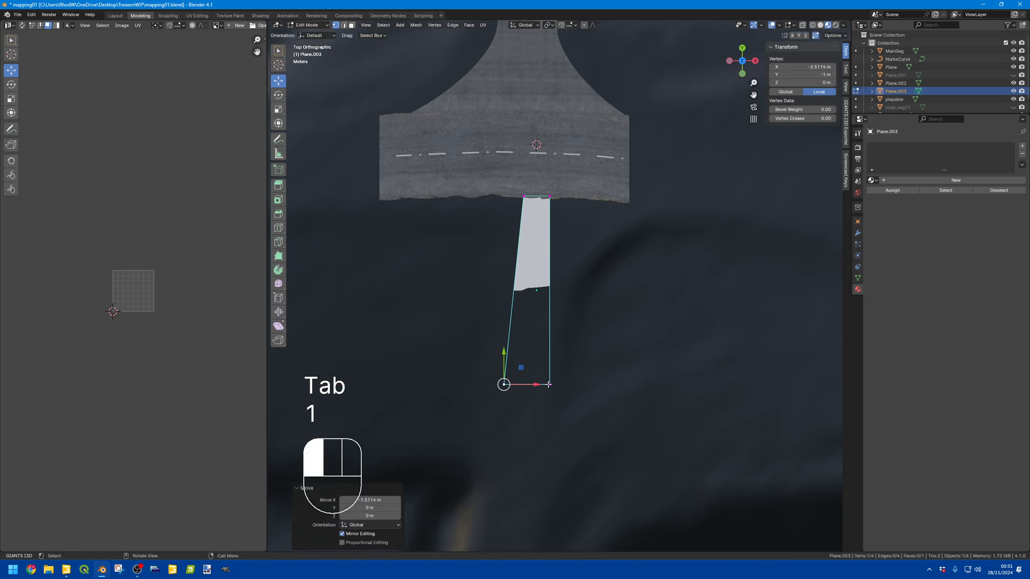
pyautogui.click(548, 384)
pyautogui.press('Tab')
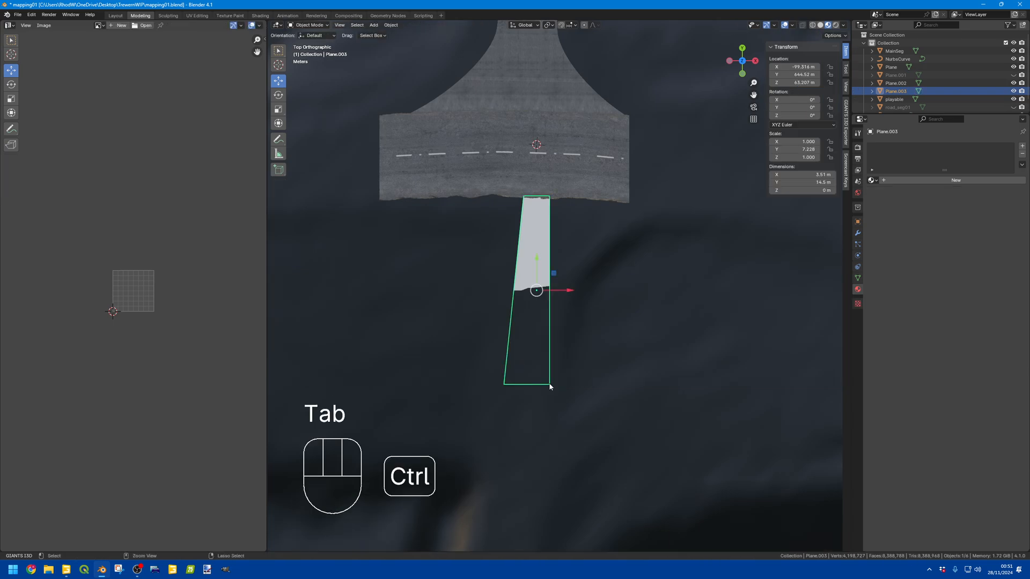
# - Undo the plane's vertex move, its second Y move and the Y stretch
pyautogui.hotkey('ctrl', 'z')
pyautogui.hotkey('ctrl', 'z')
pyautogui.hotkey('ctrl', 'z')
pyautogui.hotkey('ctrl', 'z')
pyautogui.hotkey('ctrl', 'z')
pyautogui.hotkey('ctrl', 'z')
pyautogui.hotkey('ctrl', 'z')
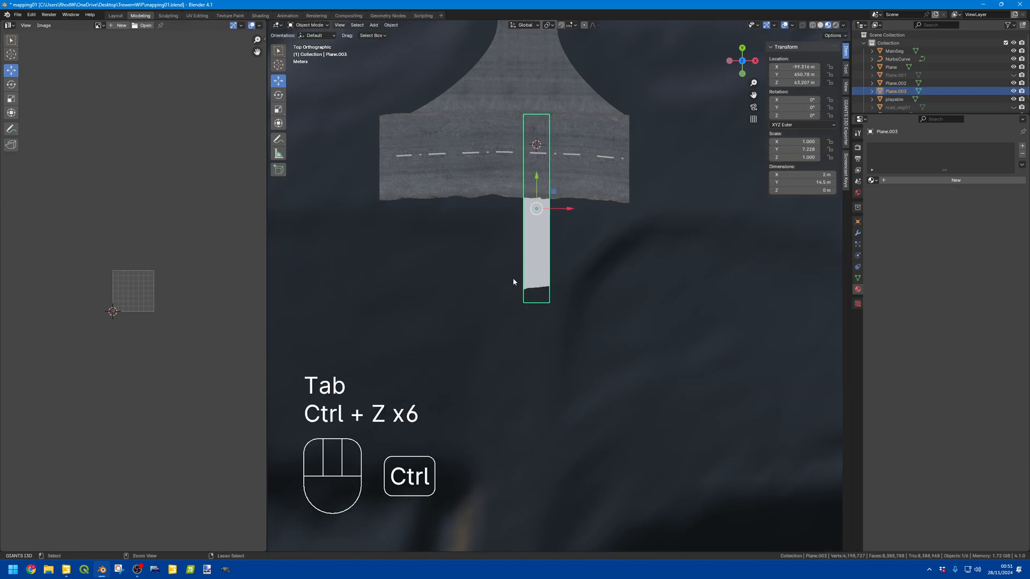
# - Set the plane's X dimension to 3.6 m
pyautogui.click(812, 175)
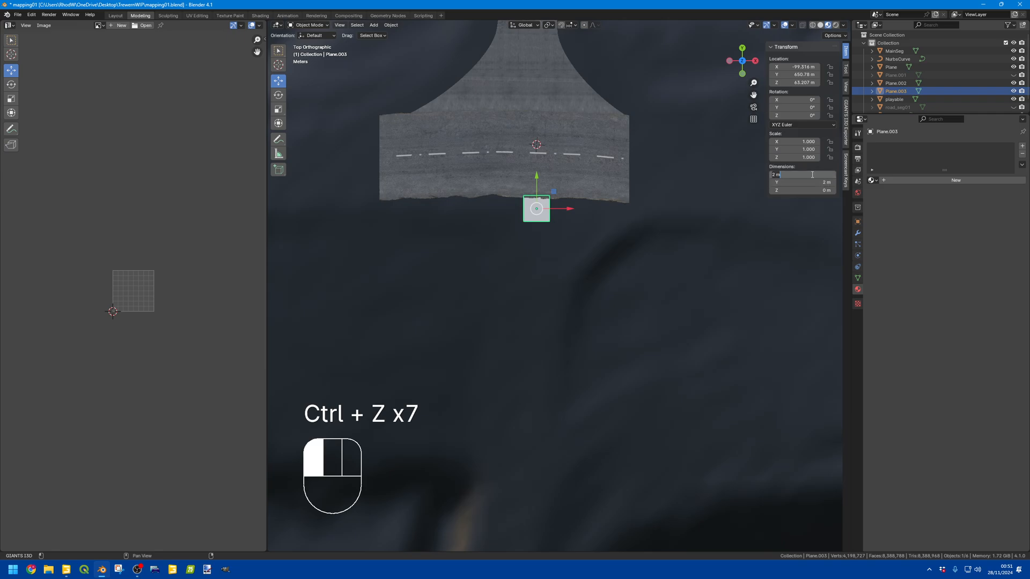
pyautogui.write('3.')
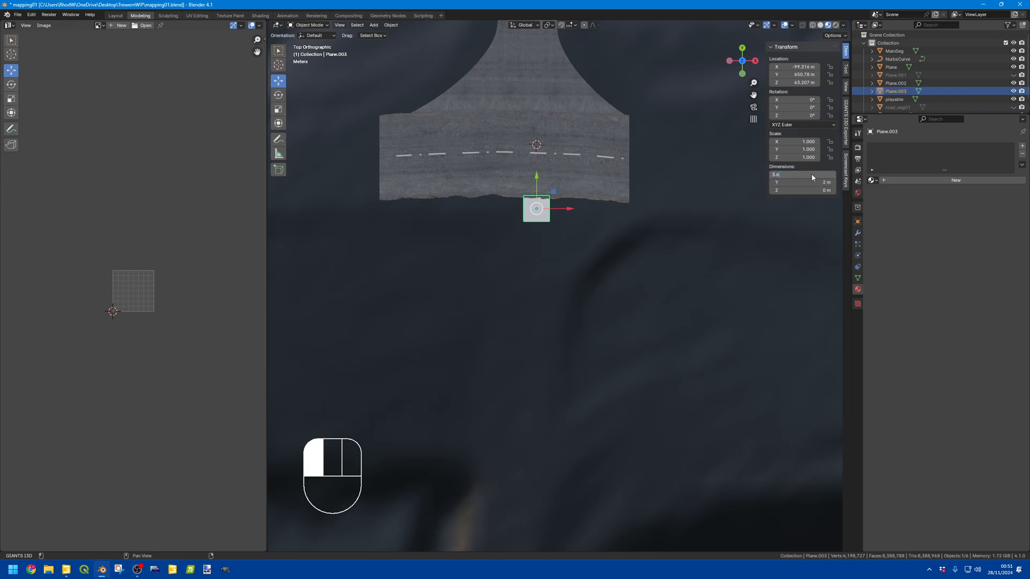
pyautogui.write('6')
pyautogui.press('Return')
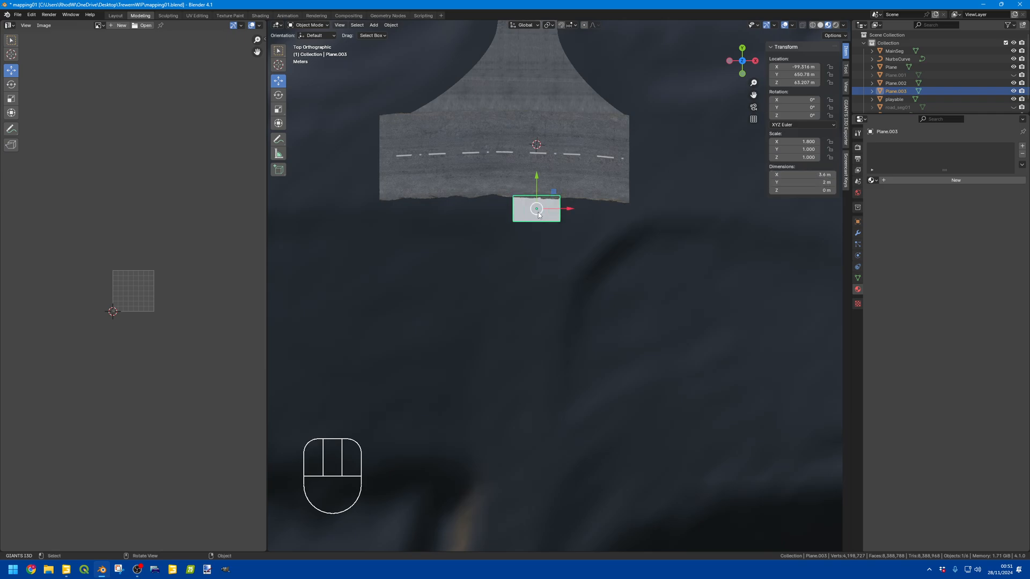
# - Scale the plane about 9.03 times along Y and move it about 7.8 m in negative Y below the main road
pyautogui.press('s')
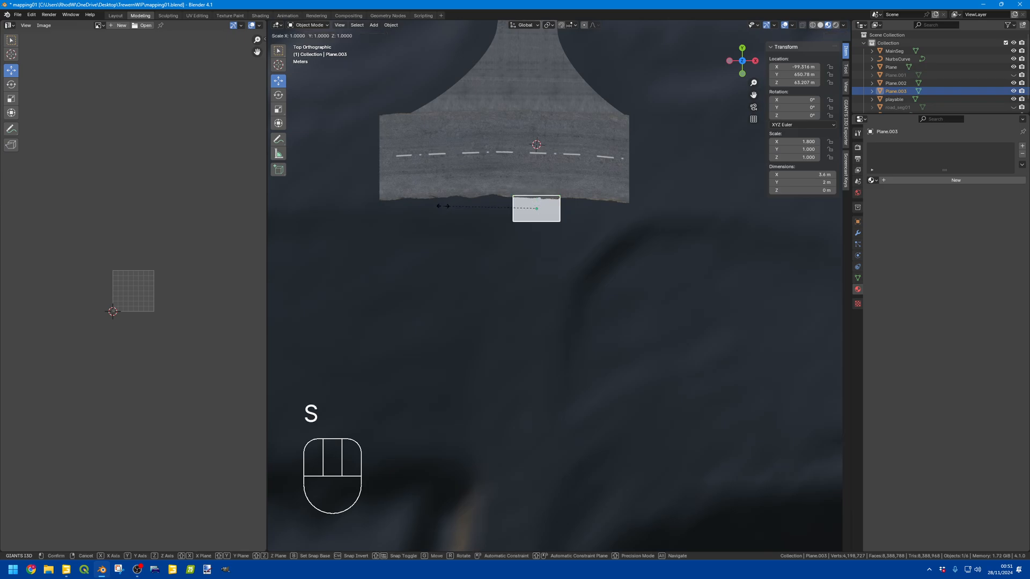
pyautogui.press('y')
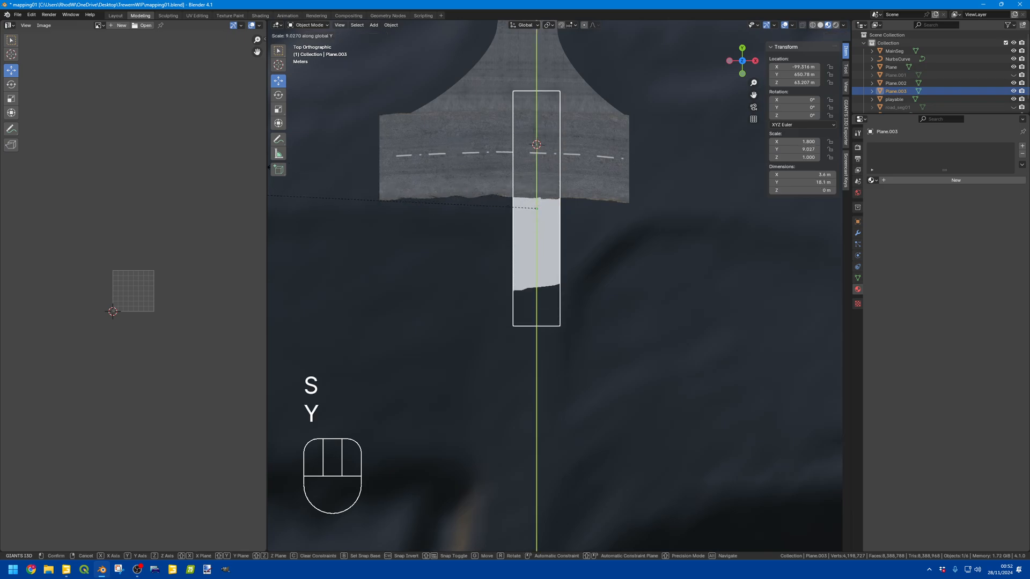
pyautogui.click(270, 185)
pyautogui.moveTo(535, 185); pyautogui.dragTo(536, 285)
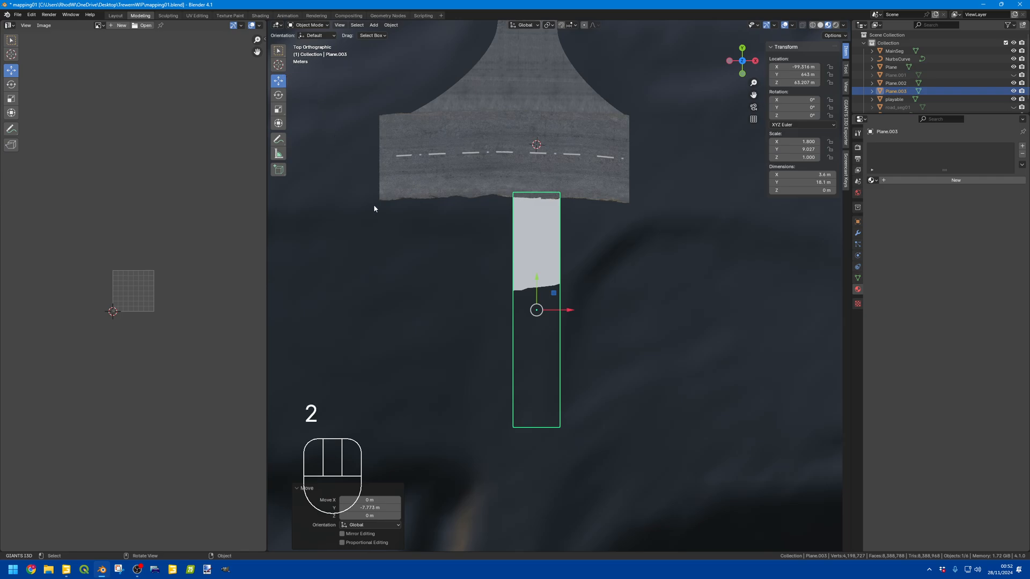
# - Move the plane's far lower edge in negative X and about 0.74 m in negative Y to angle the side road
pyautogui.press('Tab')
pyautogui.press('2')
pyautogui.click(525, 427)
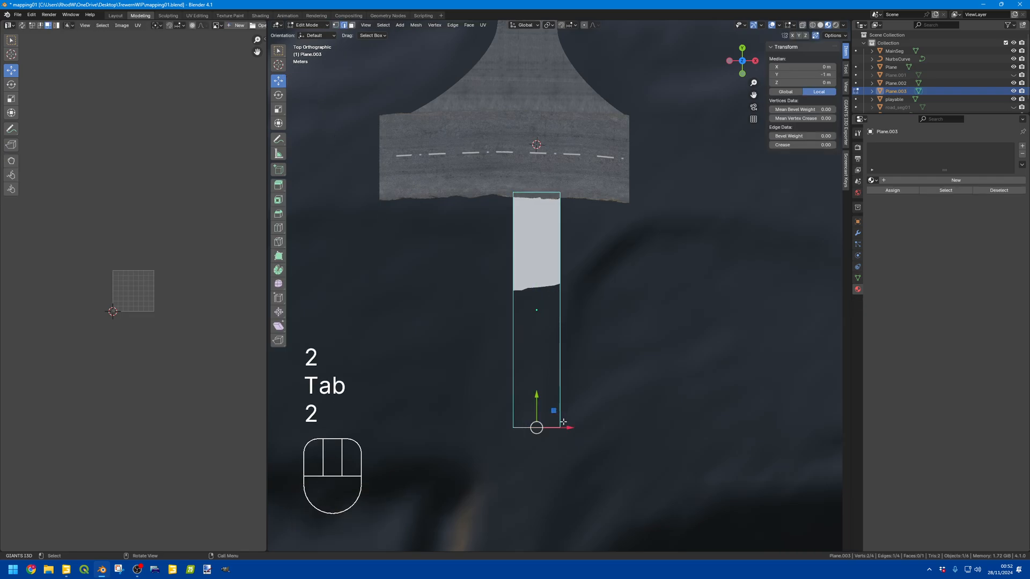
pyautogui.moveTo(563, 423); pyautogui.dragTo(528, 406)
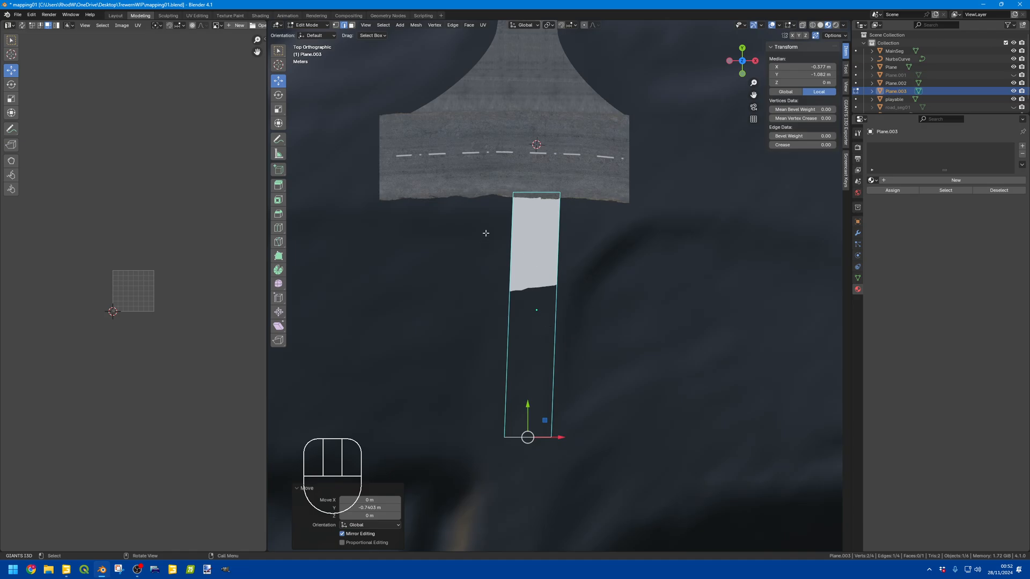
# - Add one crosswise loop cut to the side-road plane and move it about 6.57 m in Y and 0.25 m in X
pyautogui.press('Tab')
pyautogui.press('Tab')
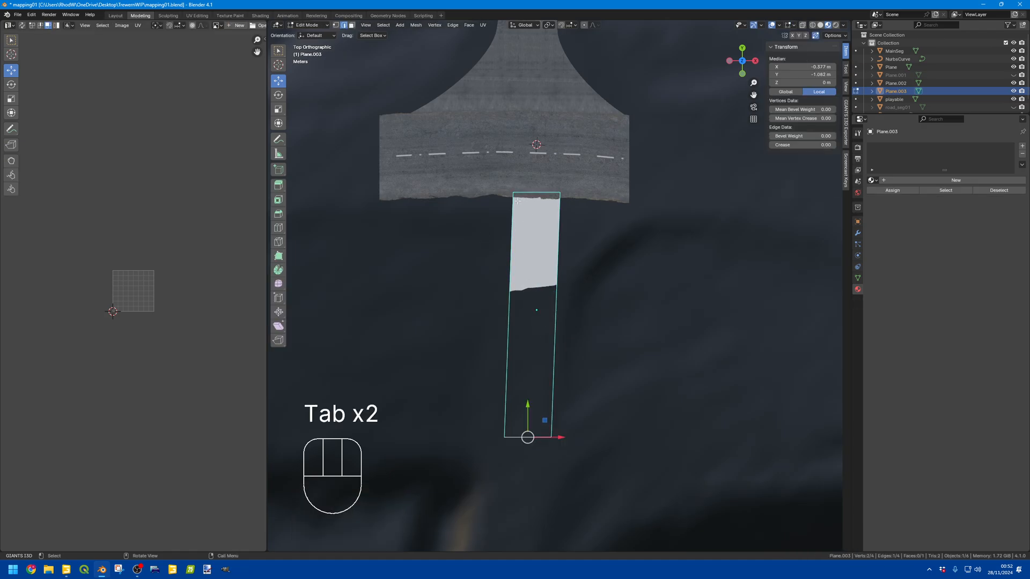
pyautogui.click(277, 228)
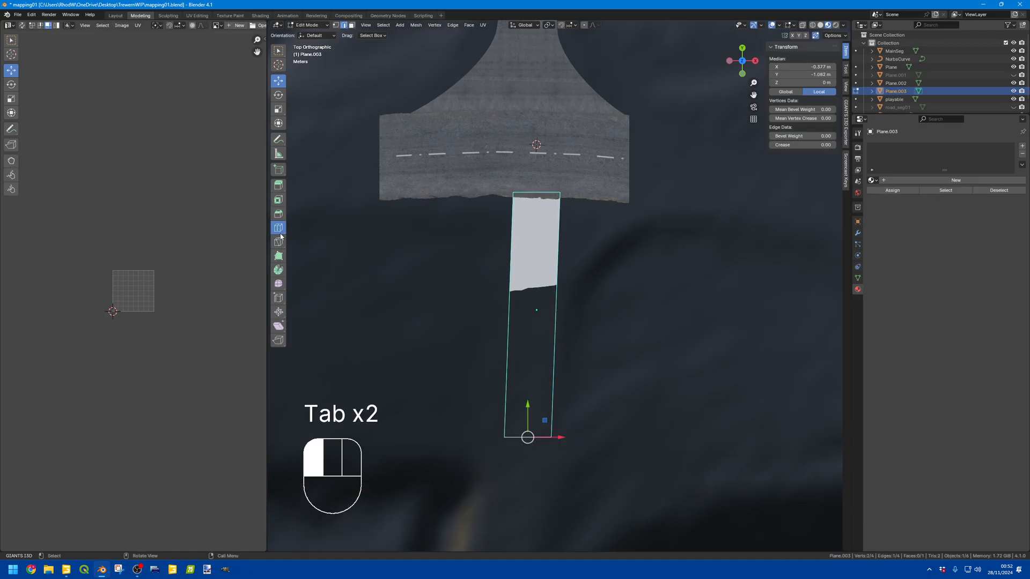
pyautogui.click(568, 283)
pyautogui.click(278, 82)
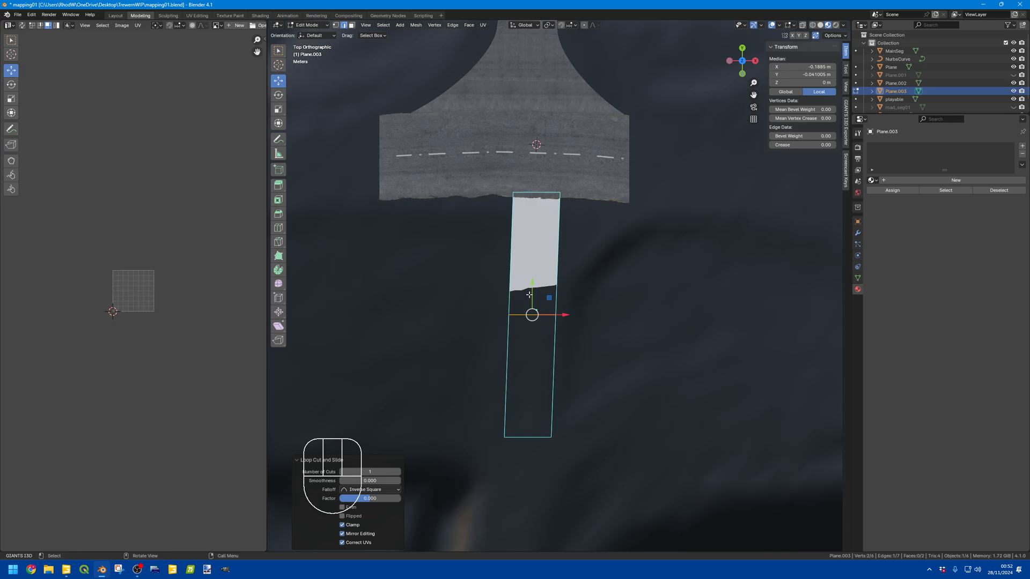
pyautogui.moveTo(532, 291); pyautogui.dragTo(559, 202)
pyautogui.hotkey('ctrl', 'z')
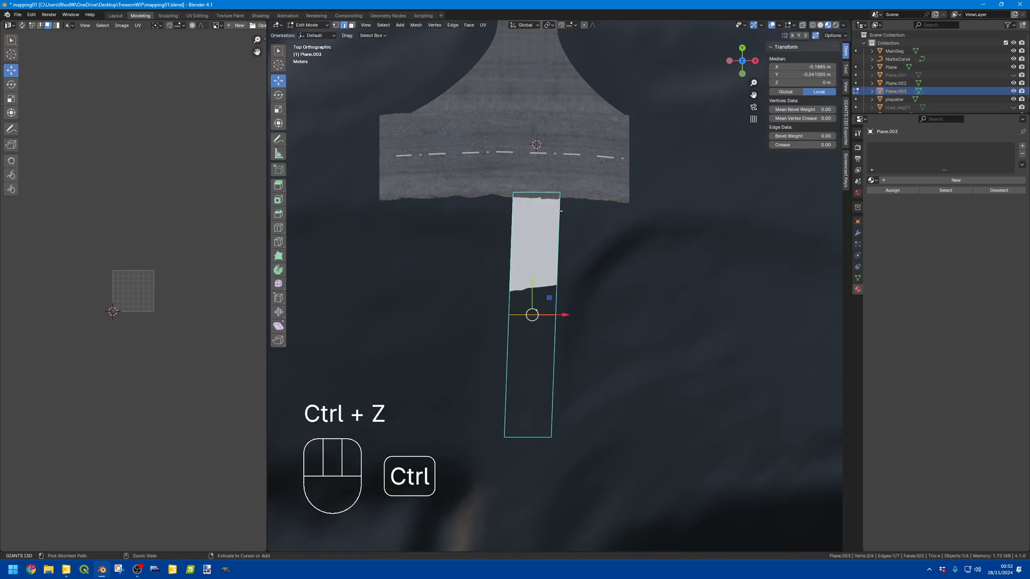
pyautogui.moveTo(532, 292); pyautogui.dragTo(559, 231)
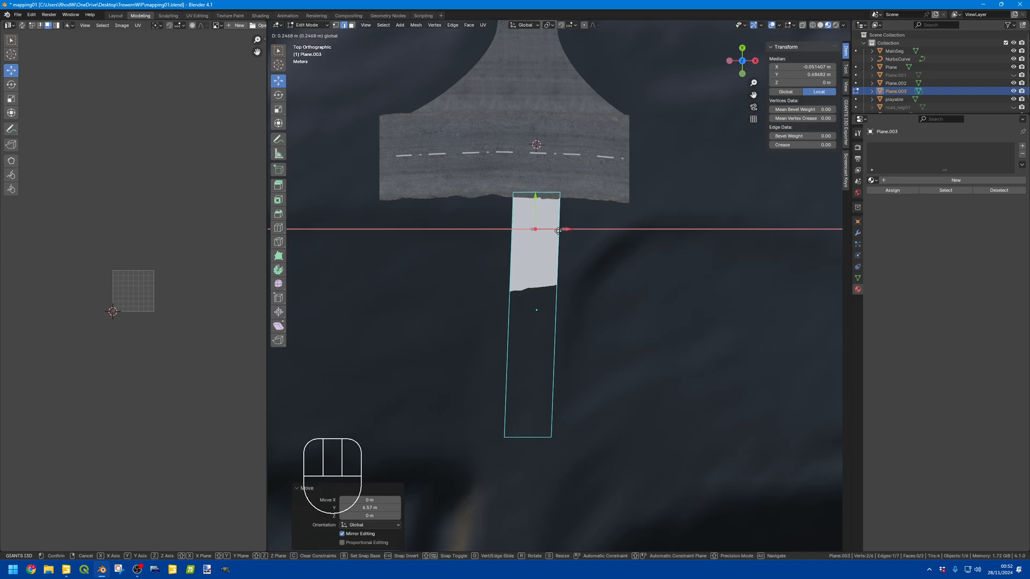
pyautogui.click(558, 230)
pyautogui.scroll(2, 586, 207)
# - Spread the plane's two corner vertices outward in X along the main road's edge, lowering the negative-X one about 0.45 m in Y
pyautogui.press('Tab')
pyautogui.press('Tab')
pyautogui.press('1')
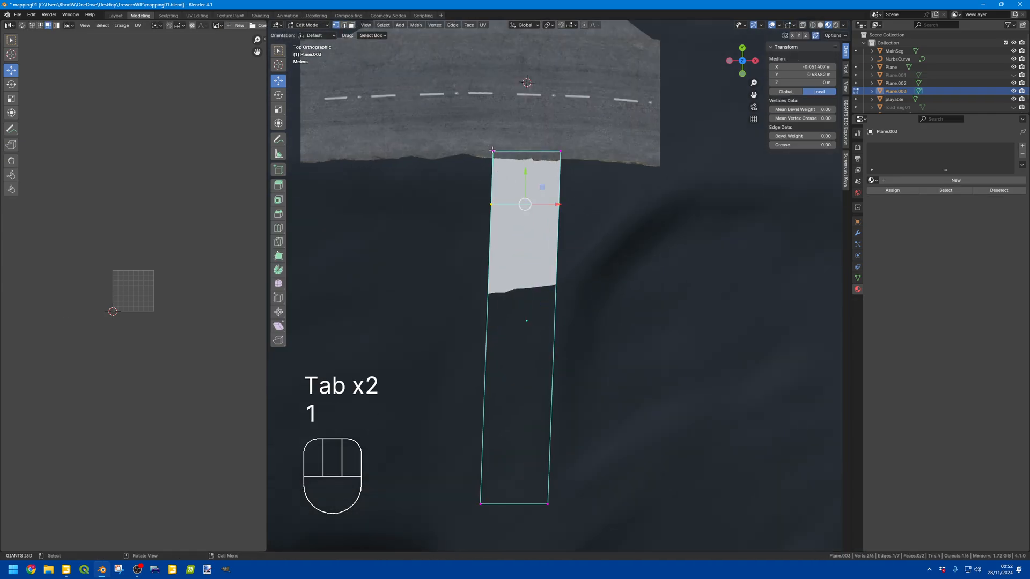
pyautogui.click(492, 151)
pyautogui.moveTo(510, 151); pyautogui.dragTo(346, 135)
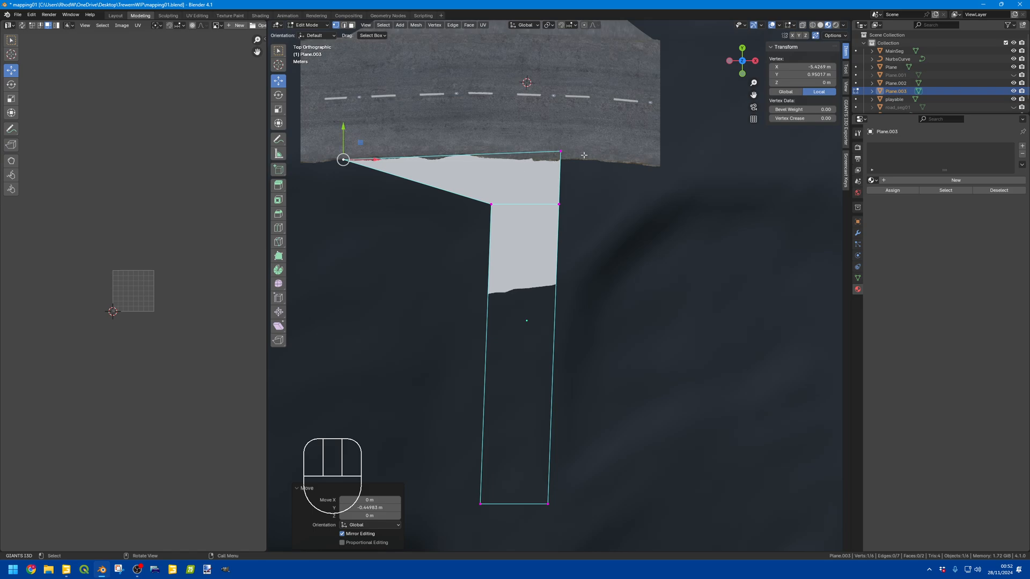
pyautogui.click(561, 152)
pyautogui.moveTo(569, 151); pyautogui.dragTo(719, 152)
pyautogui.moveTo(712, 139); pyautogui.dragTo(723, 169)
pyautogui.click(725, 169)
# - Try to widen the neck by moving the loop cut's two end vertices outward in X and down in Y
pyautogui.click(559, 205)
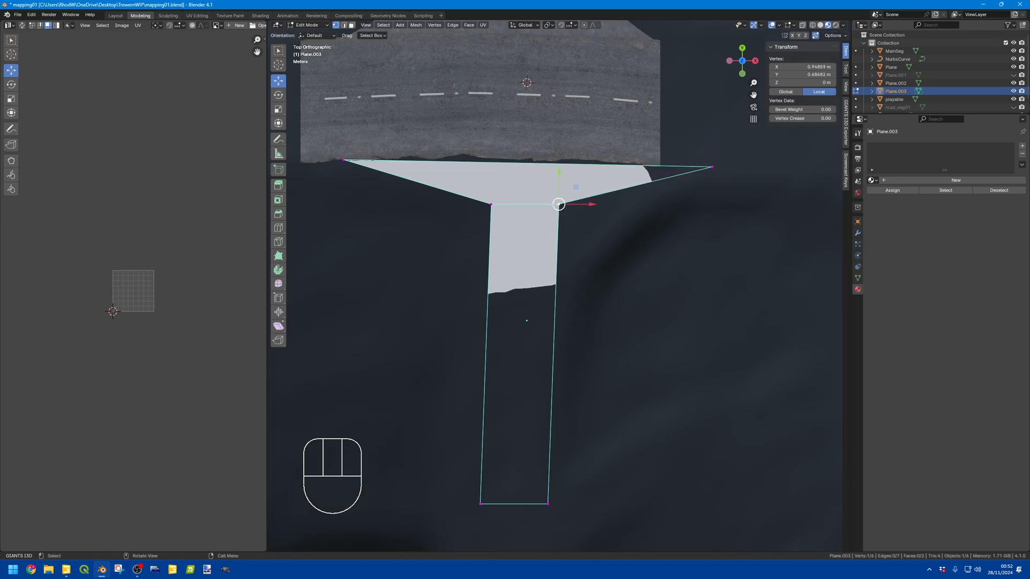
pyautogui.moveTo(575, 205); pyautogui.dragTo(577, 275)
pyautogui.click(490, 204)
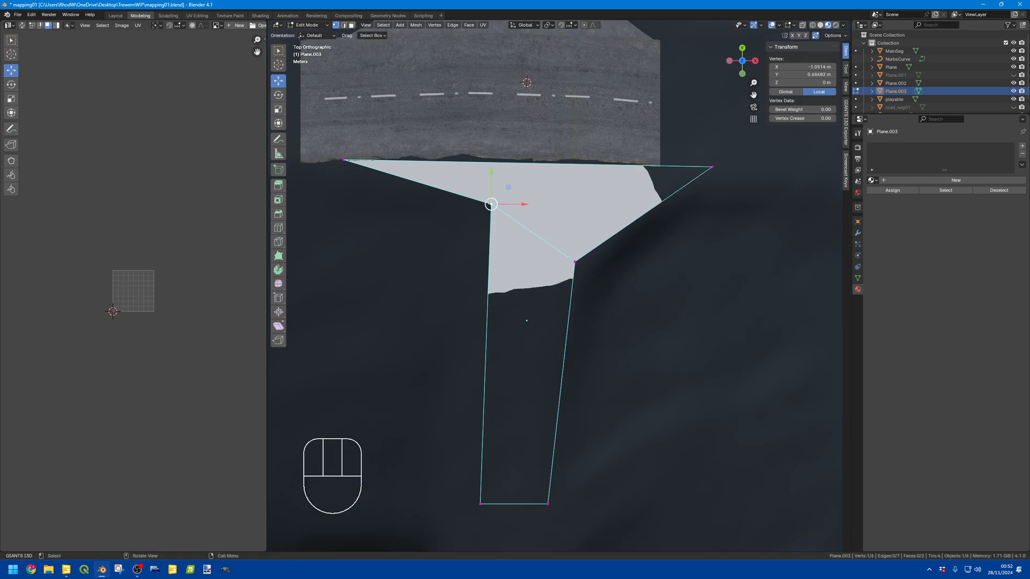
pyautogui.moveTo(509, 204); pyautogui.dragTo(501, 231)
# - Try to bevel the slanted loop-cut edge and its positive-X vertex with the Bevel tool
pyautogui.keyDown('shift'); pyautogui.click(574, 268); pyautogui.keyUp('shift')
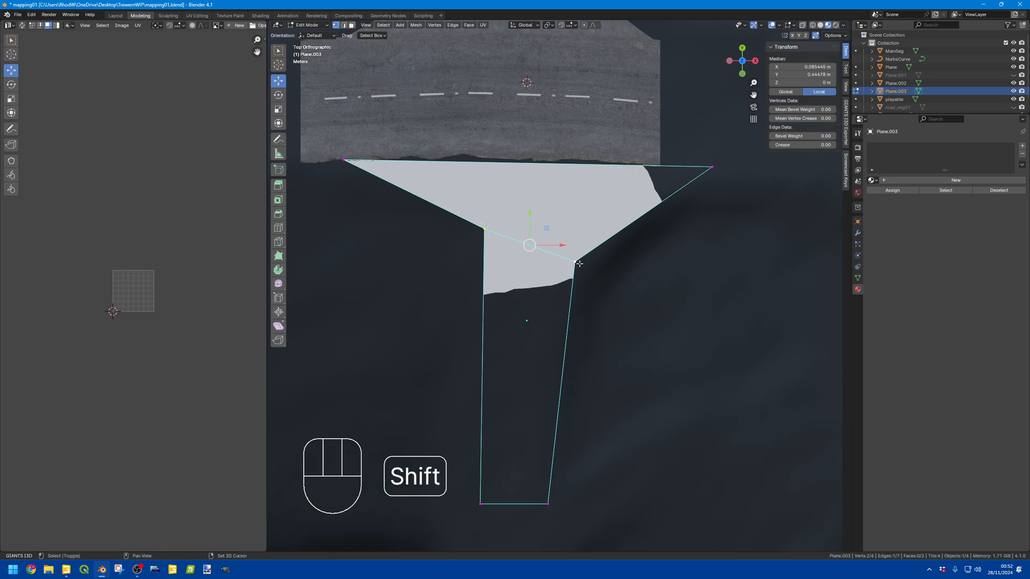
pyautogui.press('b')
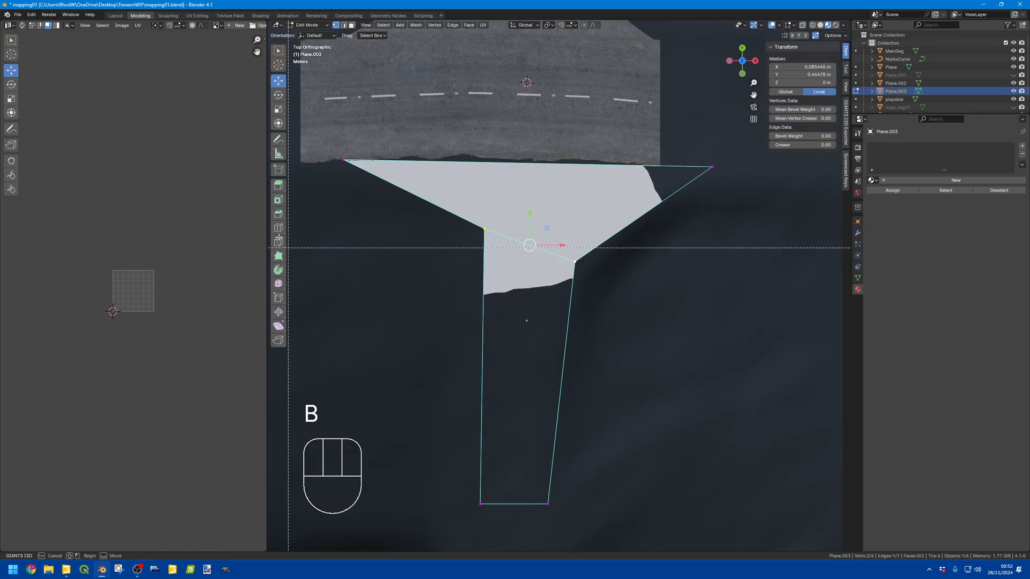
pyautogui.click(279, 214)
pyautogui.moveTo(538, 245)
pyautogui.mouseDown()
pyautogui.moveTo(531, 223)
pyautogui.moveTo(552, 212)
pyautogui.moveTo(505, 282)
pyautogui.moveTo(536, 246)
pyautogui.mouseUp()
pyautogui.hotkey('ctrl', 'z')
pyautogui.click(579, 273)
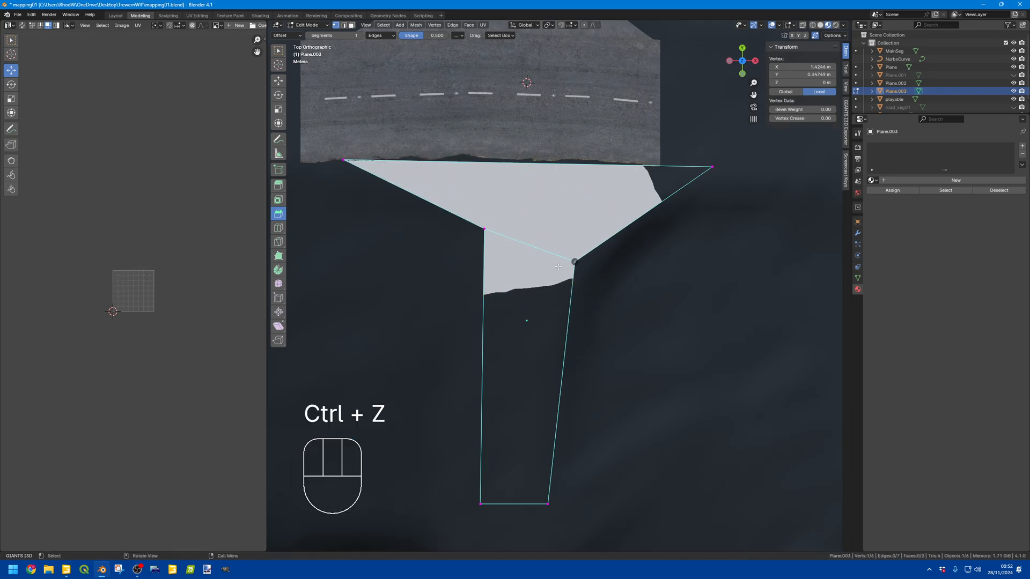
pyautogui.moveTo(574, 262); pyautogui.dragTo(551, 255)
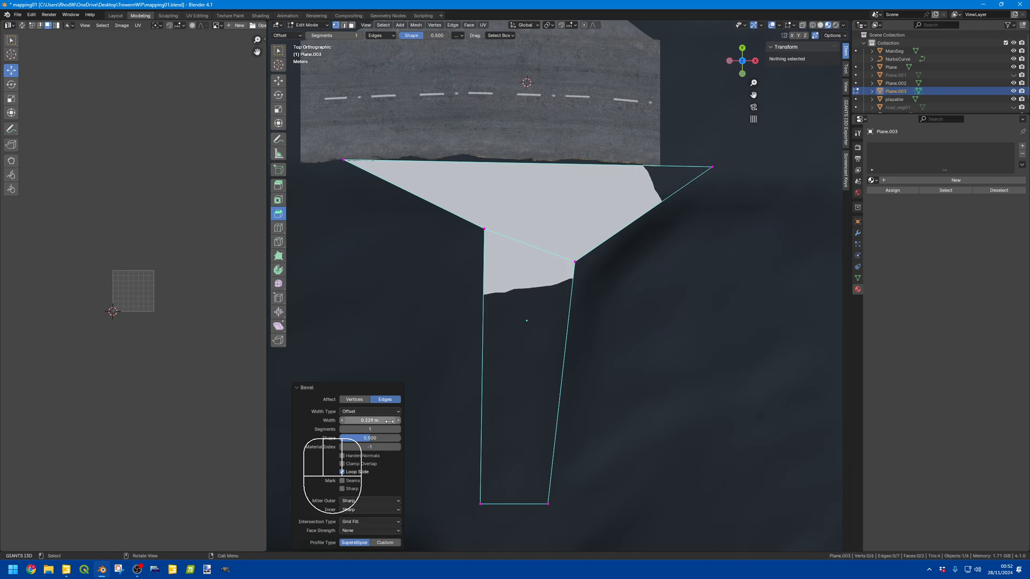
pyautogui.click(370, 429)
pyautogui.click(575, 262)
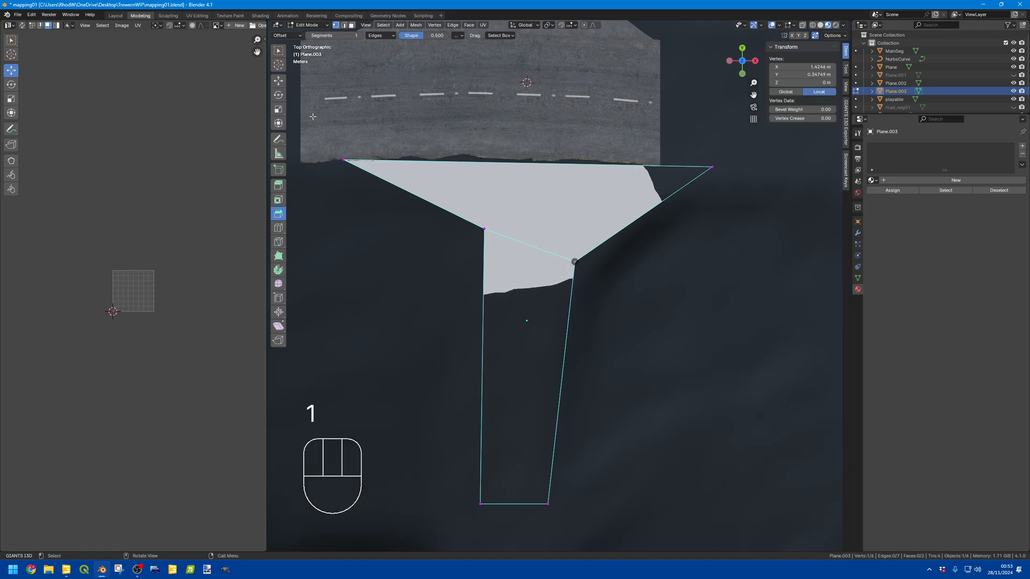
# - Try to round the neck's positive-X corner with a vertex bevel of 0.388 m, then bevel the resulting corner again
pyautogui.click(279, 81)
pyautogui.click(555, 227)
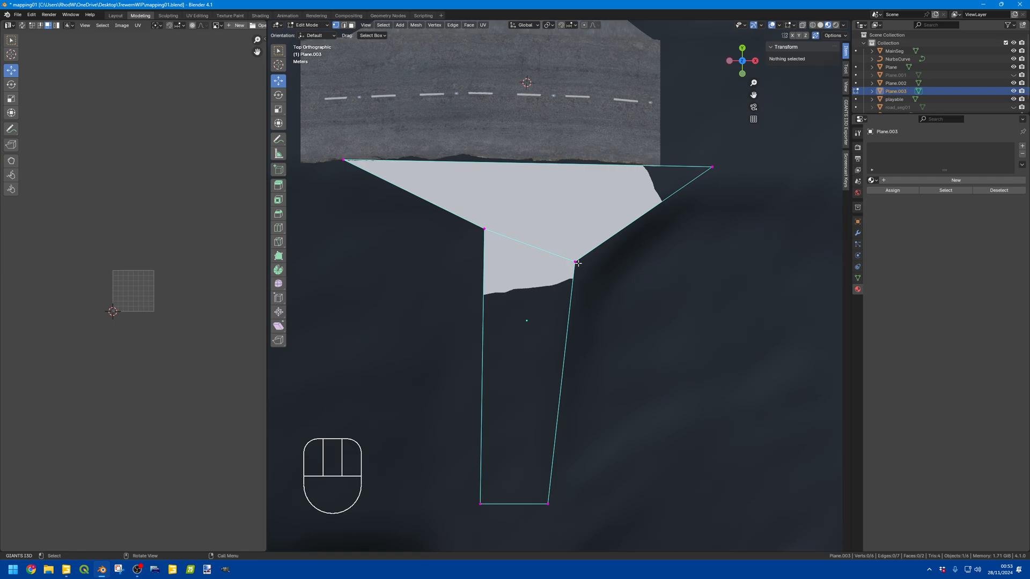
pyautogui.click(576, 263)
pyautogui.click(279, 213)
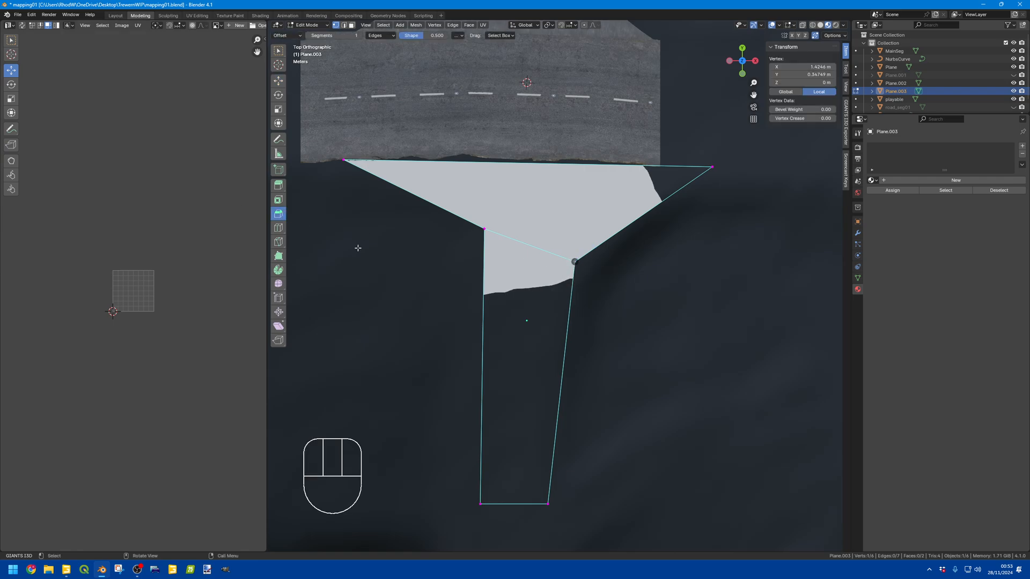
pyautogui.moveTo(575, 262); pyautogui.dragTo(680, 308)
pyautogui.moveTo(790, 345); pyautogui.dragTo(562, 245)
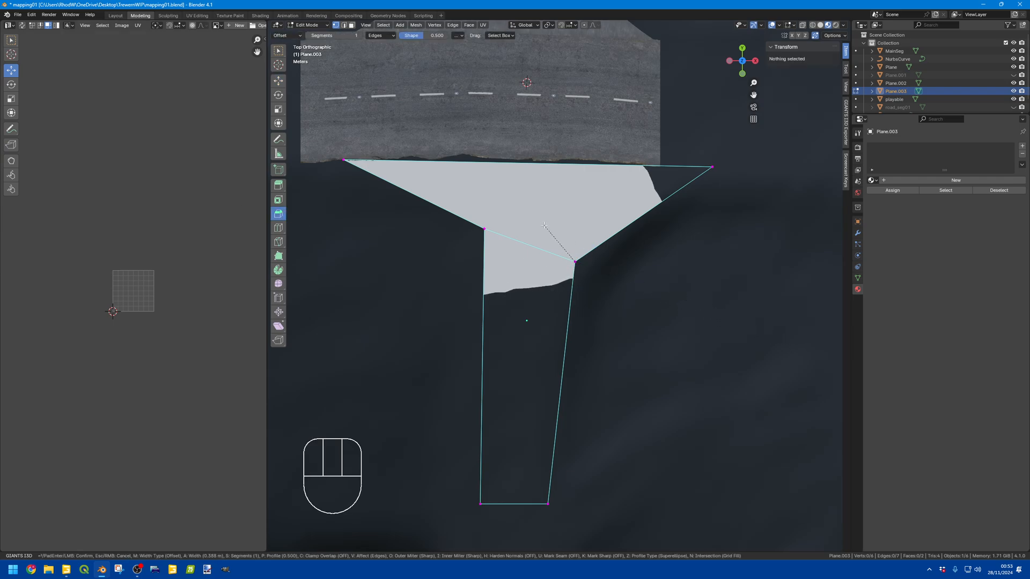
pyautogui.click(355, 400)
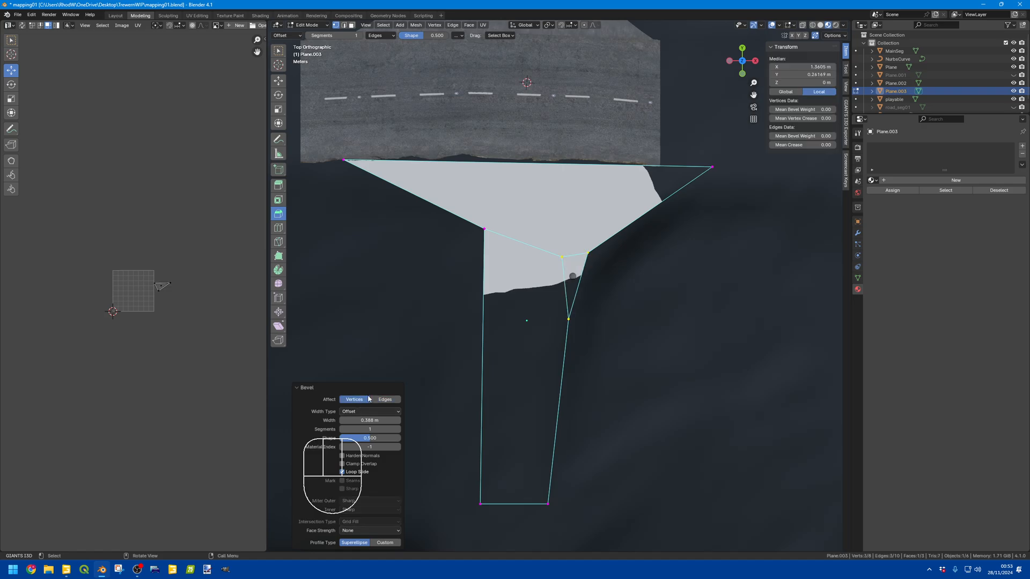
pyautogui.click(573, 283)
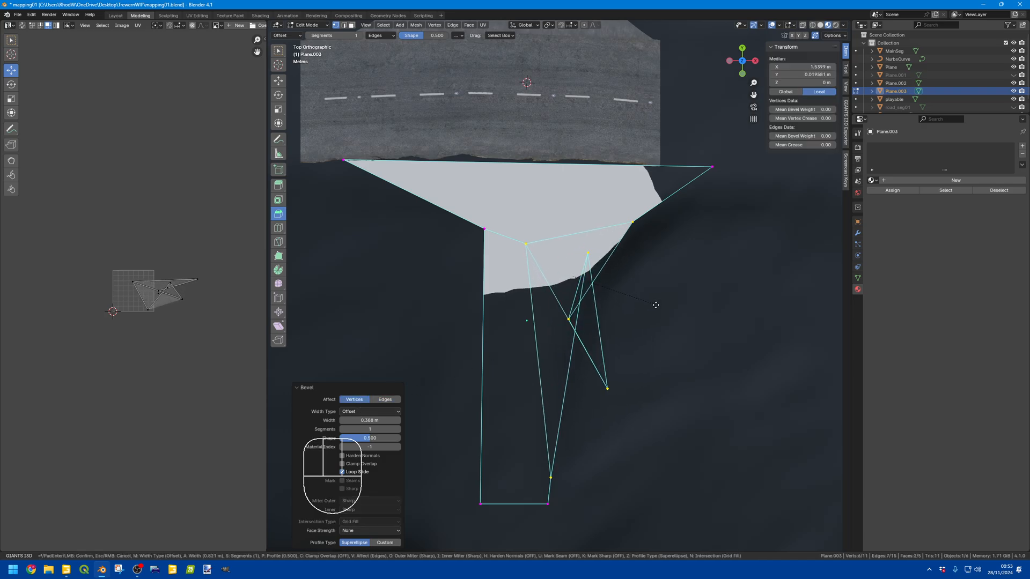
pyautogui.click(594, 284)
# - Undo the corner bevels and the moves of the loop cut's end vertices
pyautogui.hotkey('ctrl', 'z')
pyautogui.hotkey('ctrl', 'z')
pyautogui.hotkey('ctrl', 'z')
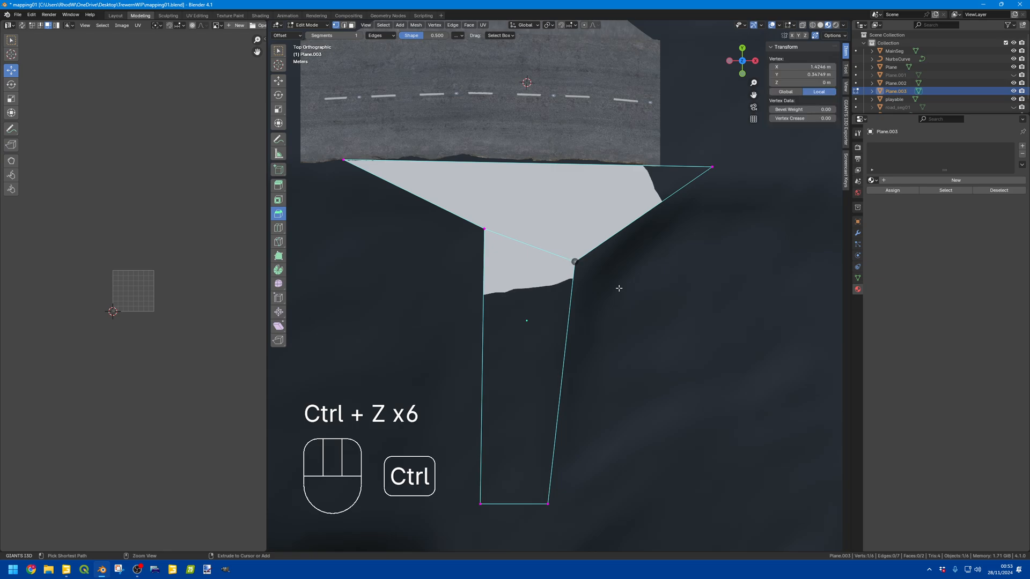
pyautogui.hotkey('ctrl', 'z')
pyautogui.hotkey('ctrl', 'z')
pyautogui.hotkey('ctrl', 'z')
pyautogui.hotkey('ctrl', 'z')
pyautogui.hotkey('ctrl', 'z')
pyautogui.hotkey('ctrl', 'z')
pyautogui.hotkey('ctrl', 'z')
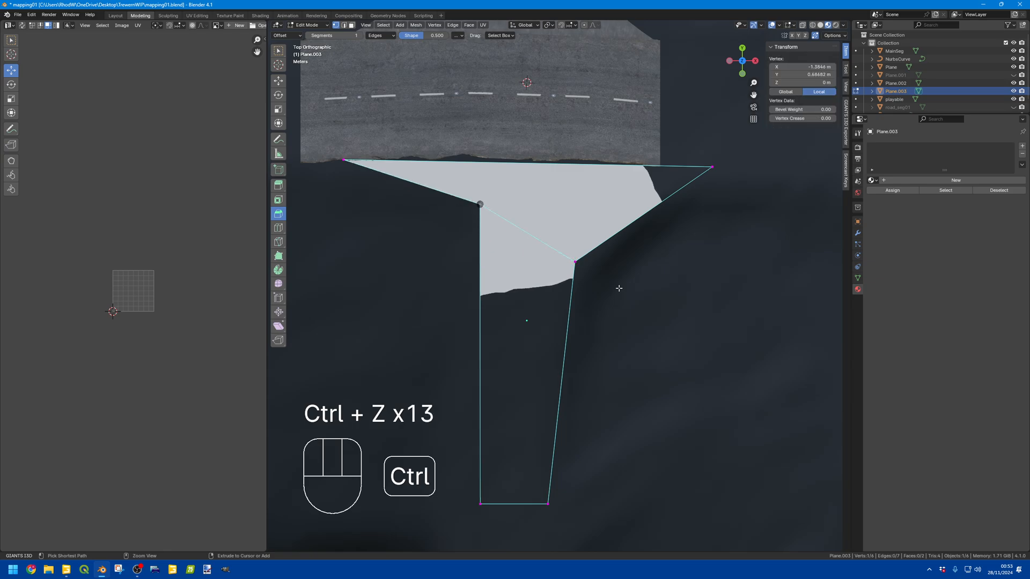
pyautogui.hotkey('ctrl', 'z')
pyautogui.hotkey('ctrl', 'z')
pyautogui.hotkey('ctrl', 'z')
pyautogui.hotkey('ctrl', 'z')
pyautogui.hotkey('ctrl', 'z')
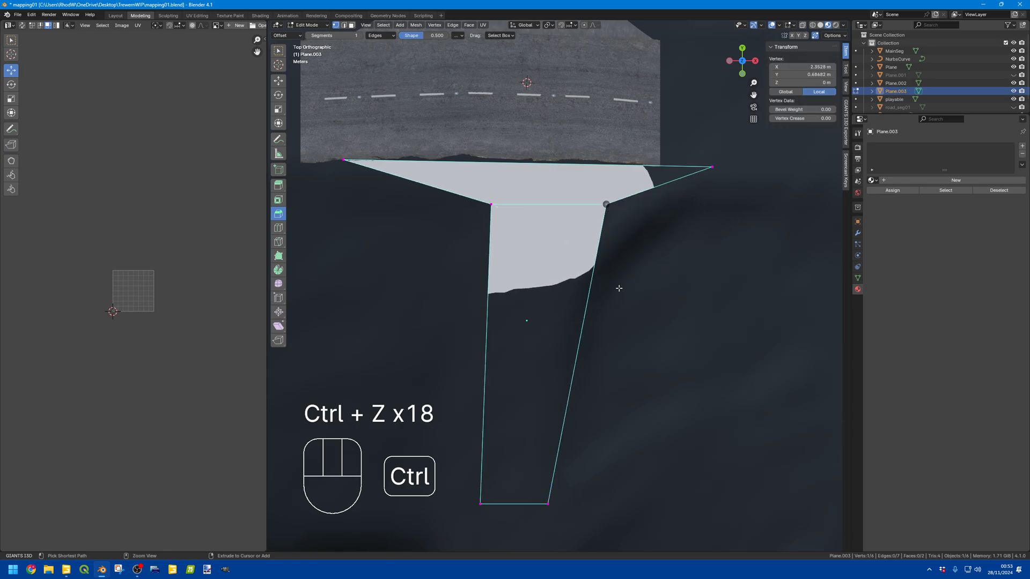
pyautogui.hotkey('ctrl', 'z')
# - Bevel the crosswise loop-cut edge with width 0.845 m, 7 segments and shape 0.409 to curve the junction flare
pyautogui.keyDown('shift'); pyautogui.click(524, 202); pyautogui.keyUp('shift')
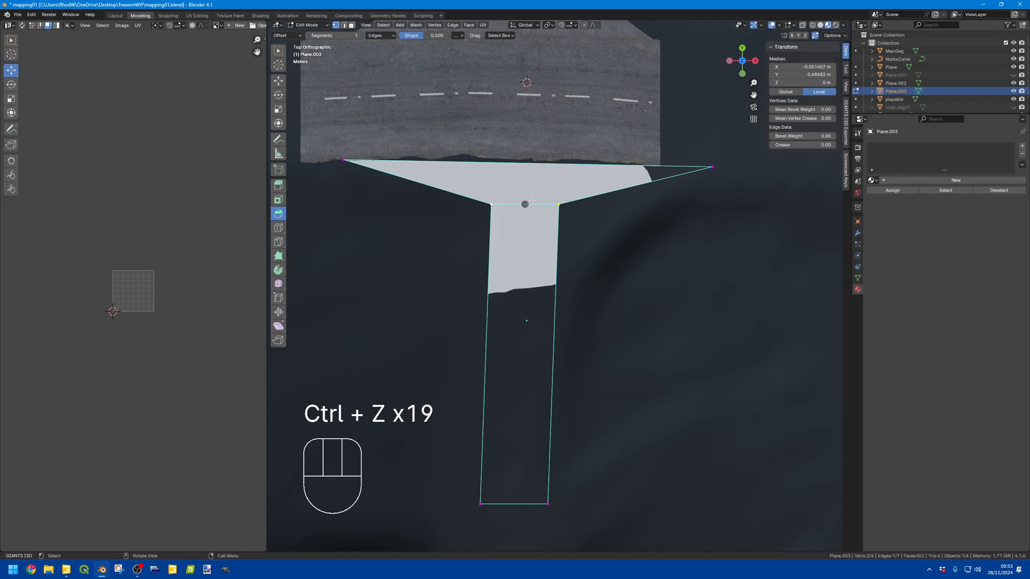
pyautogui.hotkey('ctrl', 'b')
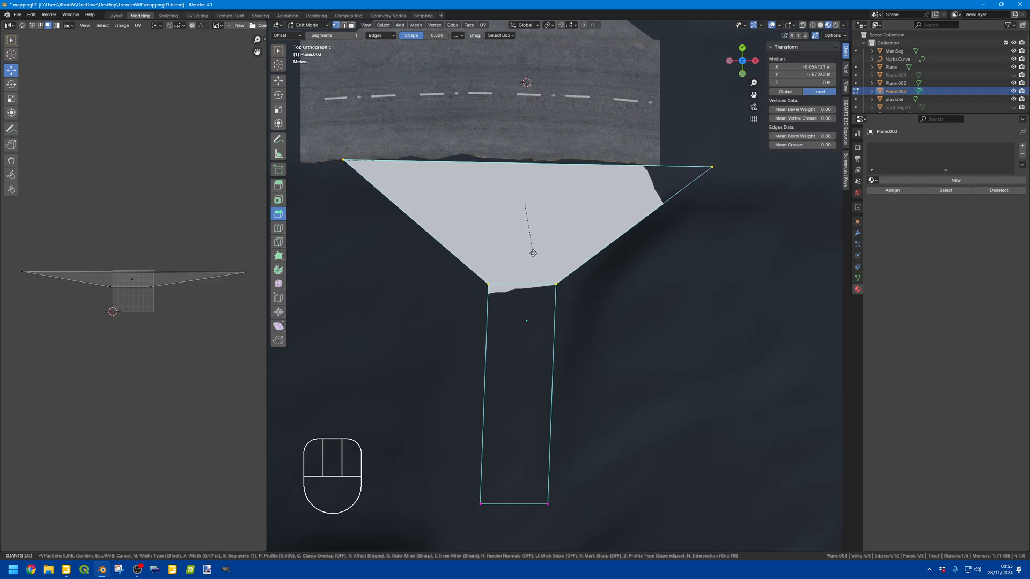
pyautogui.click(533, 231)
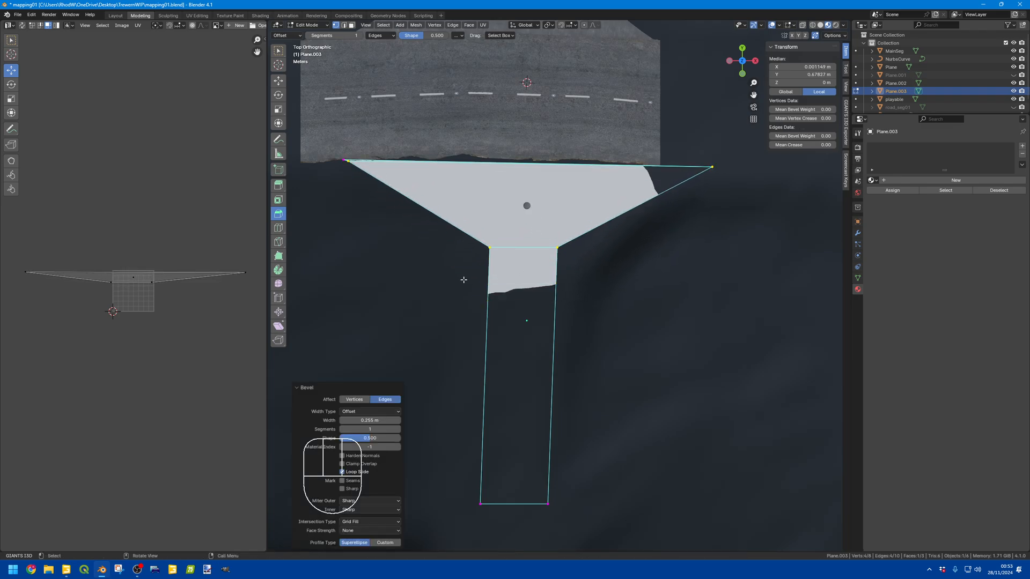
pyautogui.moveTo(370, 429); pyautogui.dragTo(343, 437)
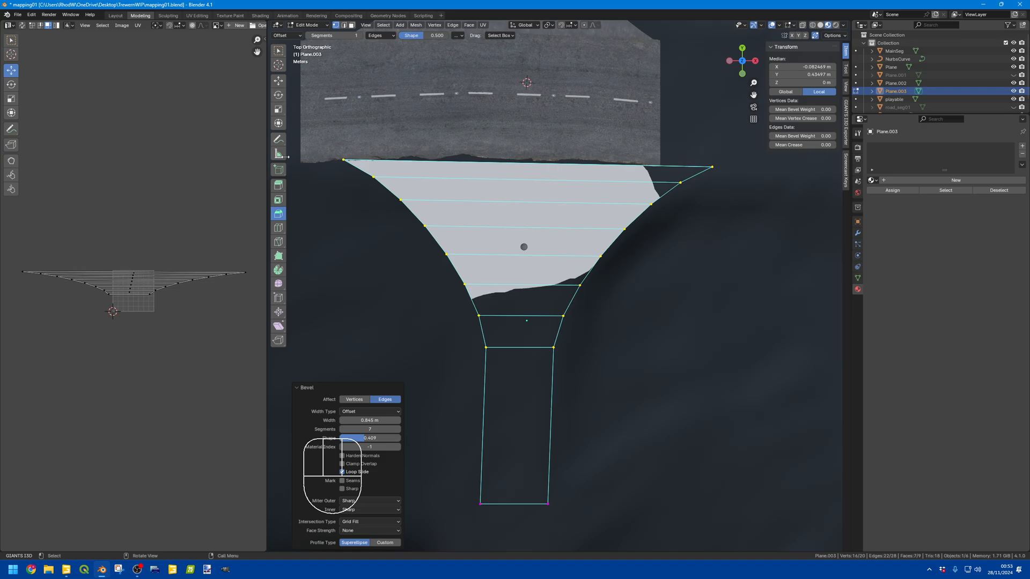
pyautogui.press('Tab')
pyautogui.press('Tab')
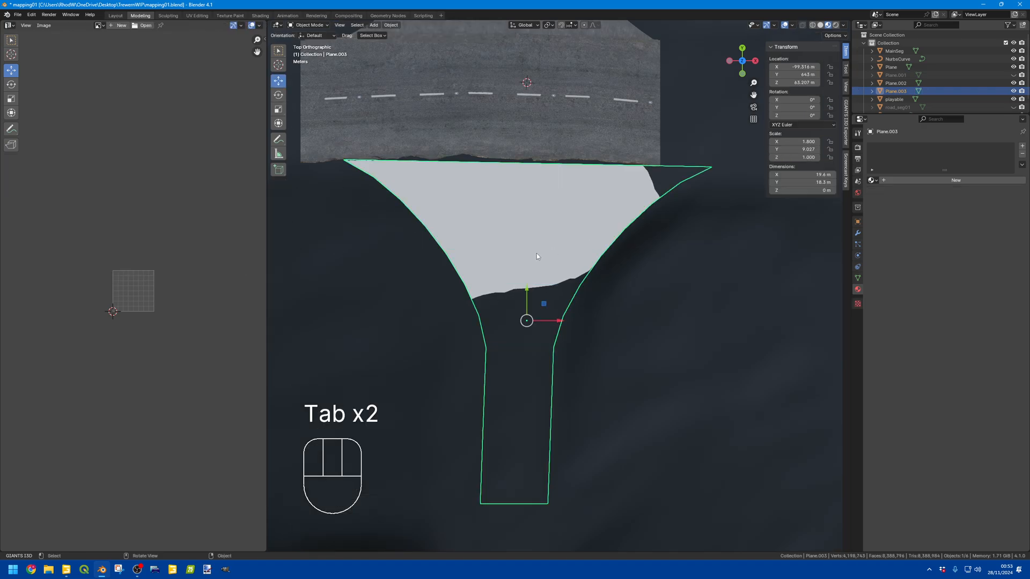
# - Add lengthwise loop cuts through the flared side road at its centre and midway toward each side
pyautogui.press('Tab')
pyautogui.click(278, 227)
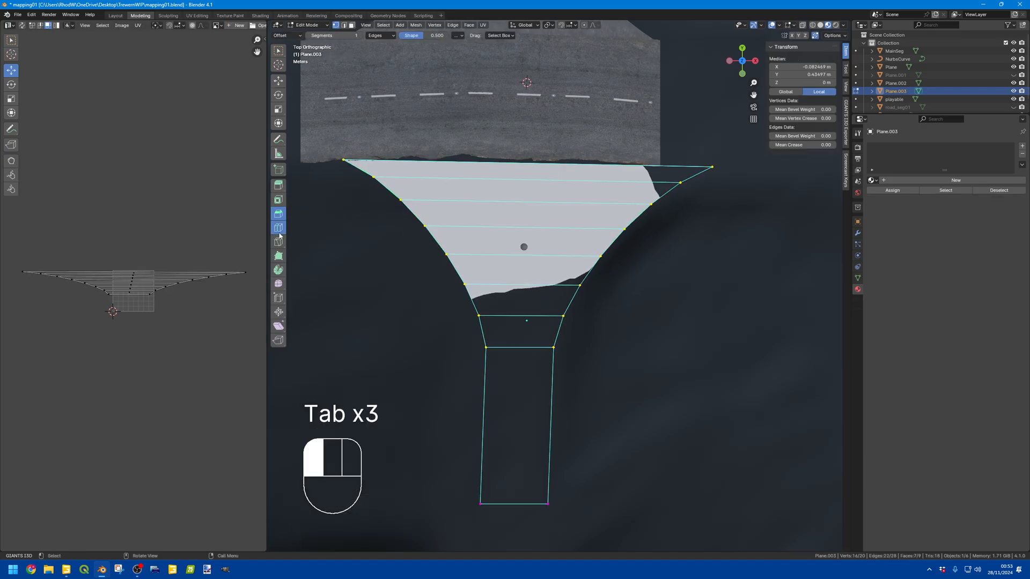
pyautogui.click(504, 160)
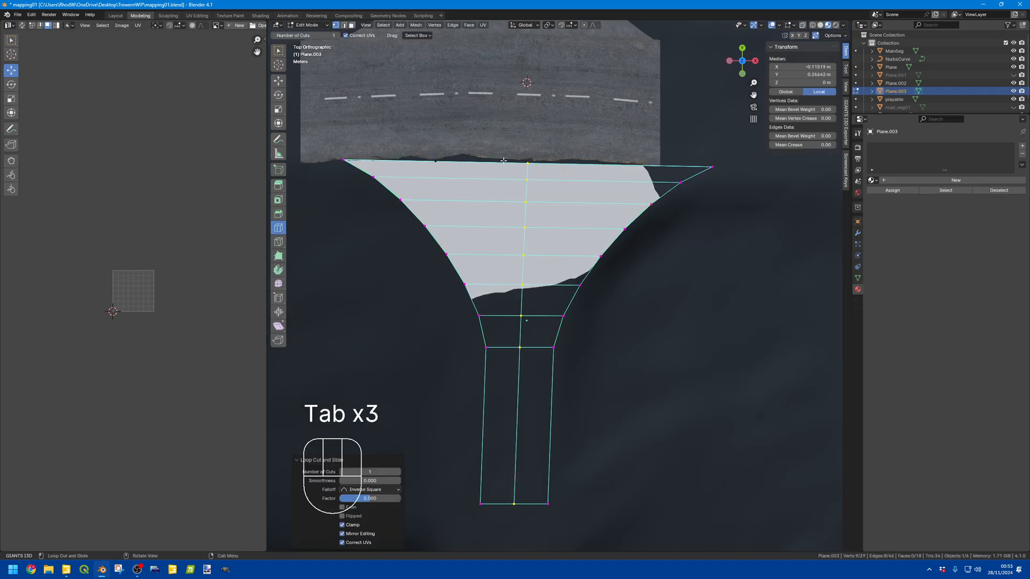
pyautogui.click(436, 157)
pyautogui.click(603, 176)
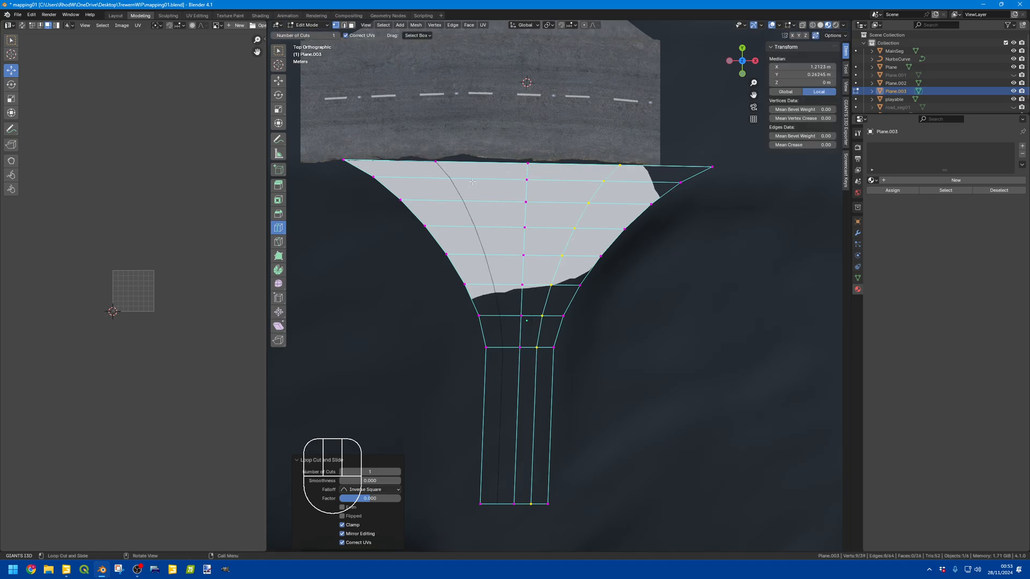
pyautogui.click(463, 201)
# - Move the inner vertices of the flare's wide edge up in Y onto the main road, about 0.41 m at the negative-X one and 0.36 m at the centre
pyautogui.click(278, 80)
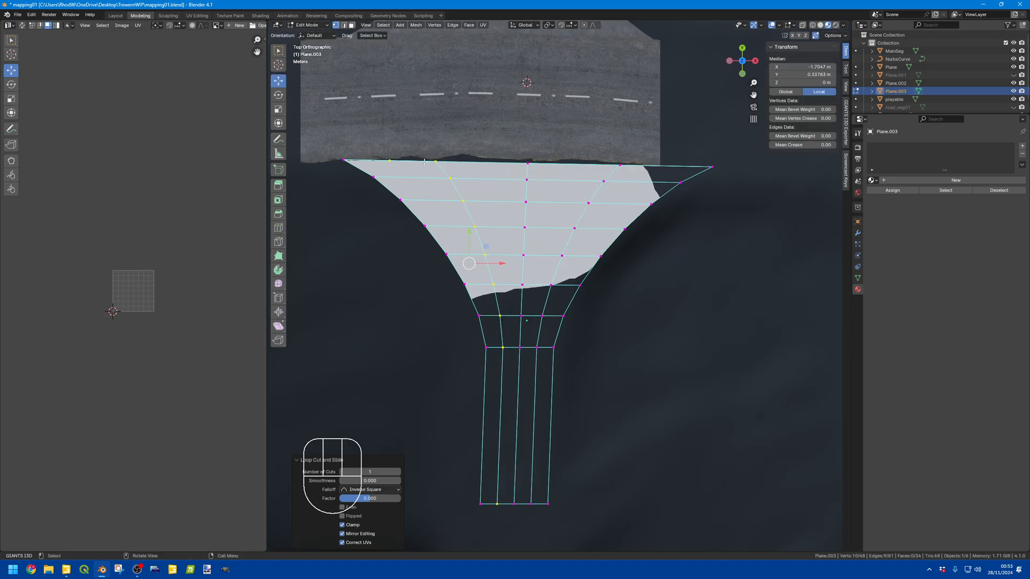
pyautogui.click(436, 160)
pyautogui.moveTo(436, 148); pyautogui.dragTo(436, 140)
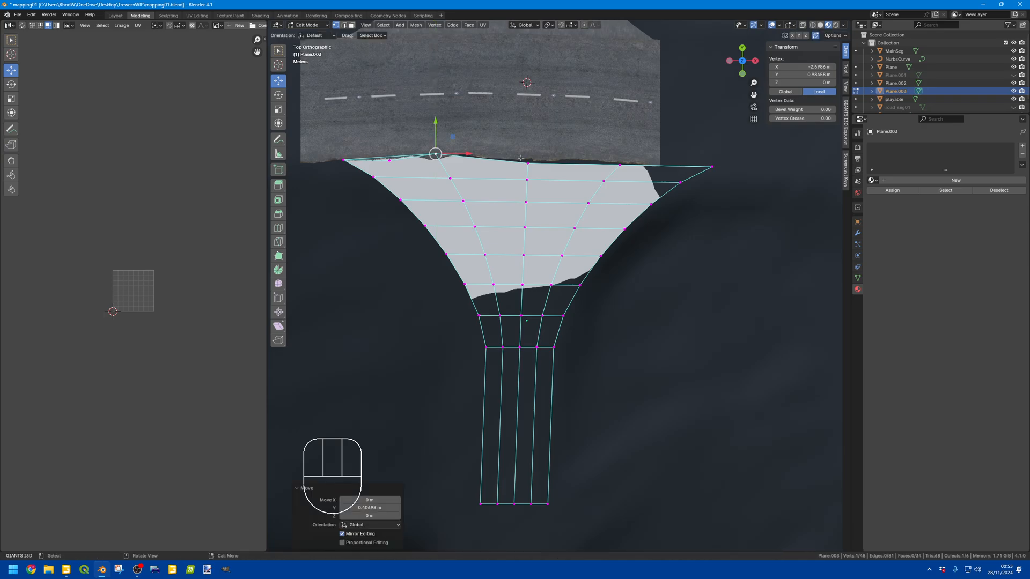
pyautogui.click(527, 163)
pyautogui.moveTo(530, 151); pyautogui.dragTo(530, 145)
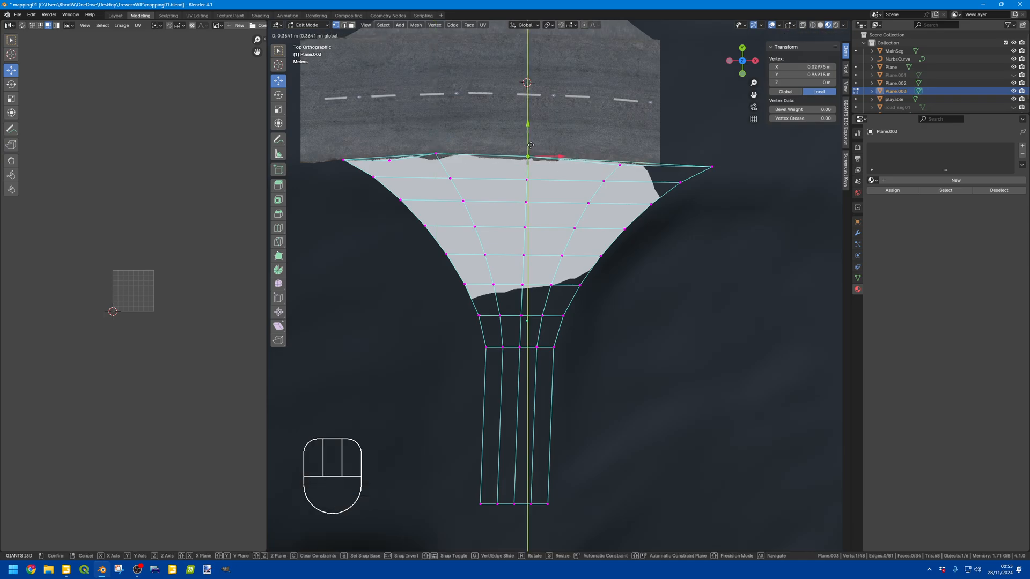
pyautogui.click(620, 163)
pyautogui.moveTo(622, 153)
pyautogui.mouseDown()
pyautogui.moveTo(618, 166)
pyautogui.moveTo(624, 149)
pyautogui.mouseUp()
pyautogui.click(620, 171)
pyautogui.click(657, 160)
pyautogui.click(618, 166)
pyautogui.click(623, 149)
pyautogui.press('Tab')
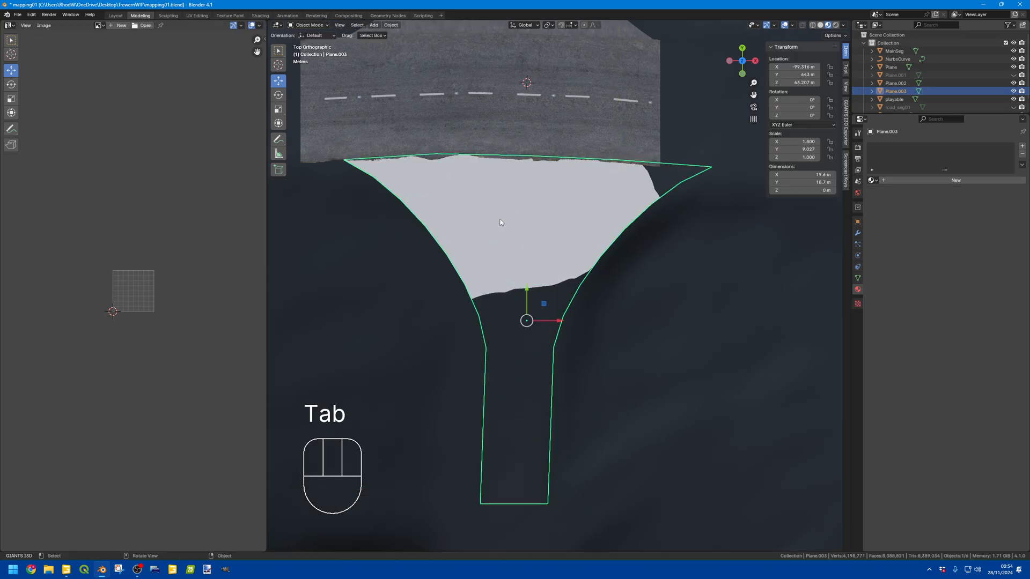
# - Raise the flared side-road plane about 4.72 m in Z above the terrain
pyautogui.moveTo(625, 247); pyautogui.dragTo(533, 292, button='middle')
pyautogui.moveTo(542, 276); pyautogui.dragTo(543, 244)
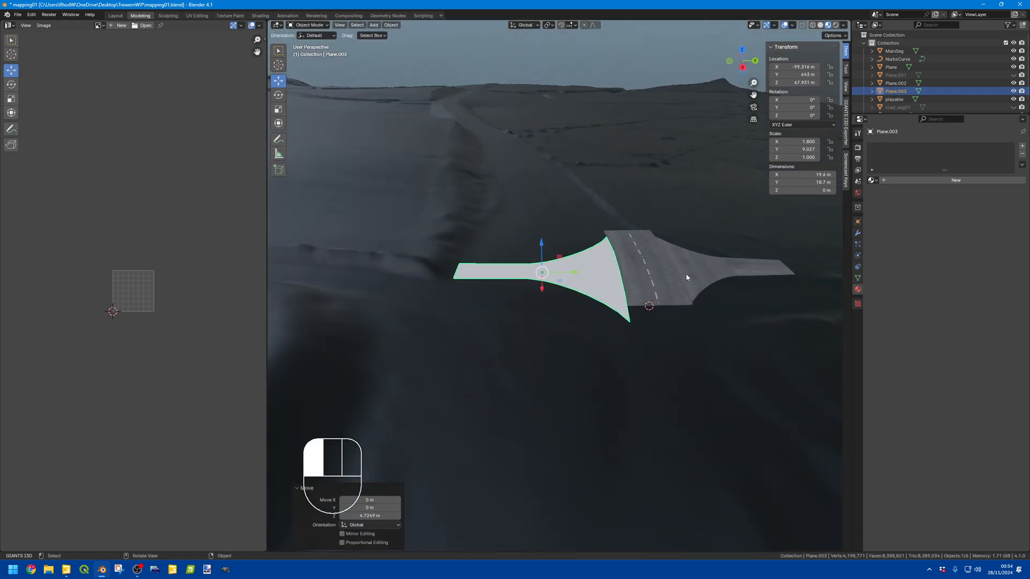
# - Copy the main road segment's Z location of 67.9144 m to the new flared side road
pyautogui.click(685, 272)
pyautogui.click(800, 83)
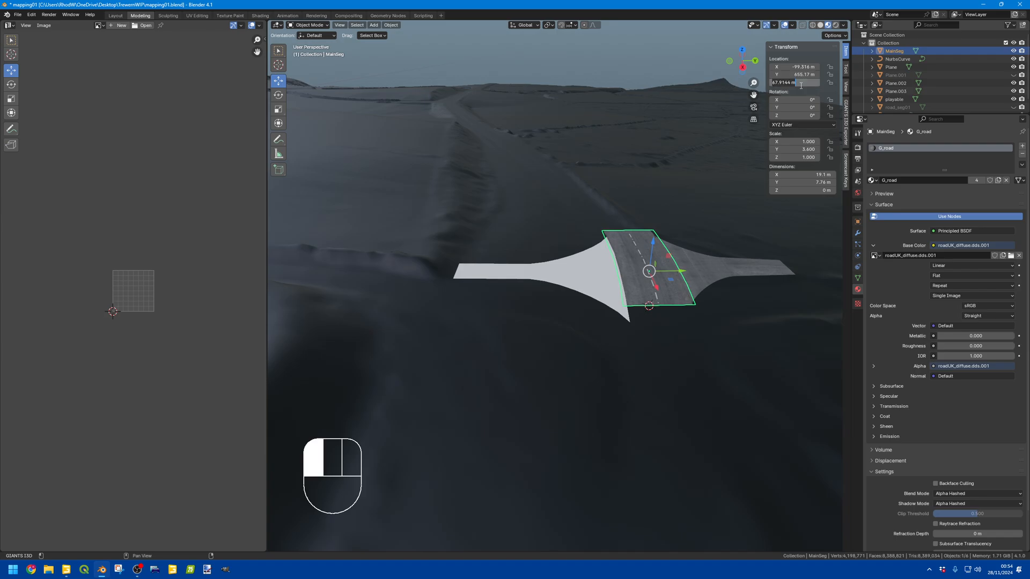
pyautogui.hotkey('ctrl', 'c')
pyautogui.click(579, 271)
pyautogui.click(578, 271)
pyautogui.click(806, 83)
pyautogui.hotkey('ctrl', 'v')
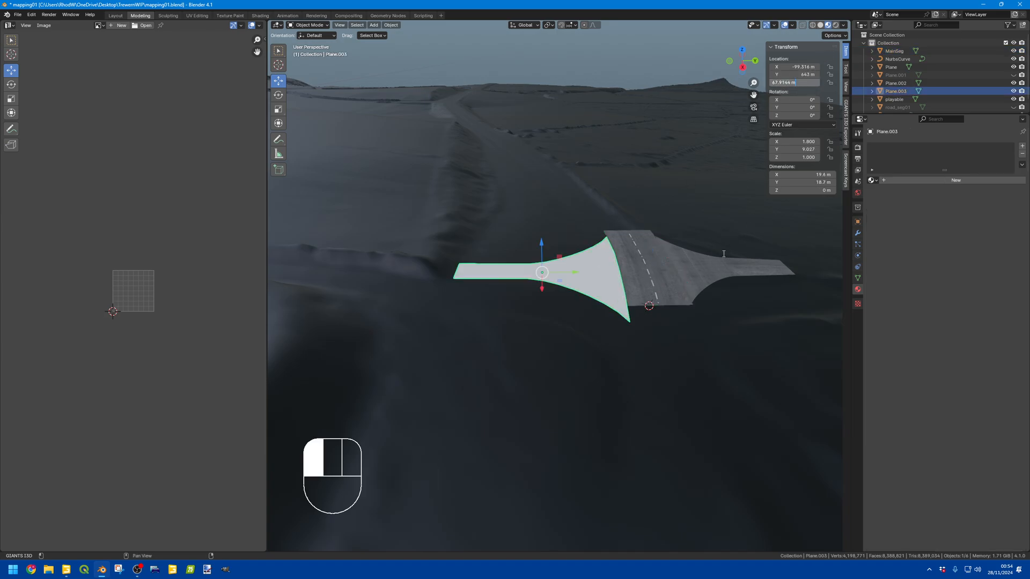
# - Apply the same Z location of 67.9144 m to the opposite, textured side road and deselect it
pyautogui.click(706, 266)
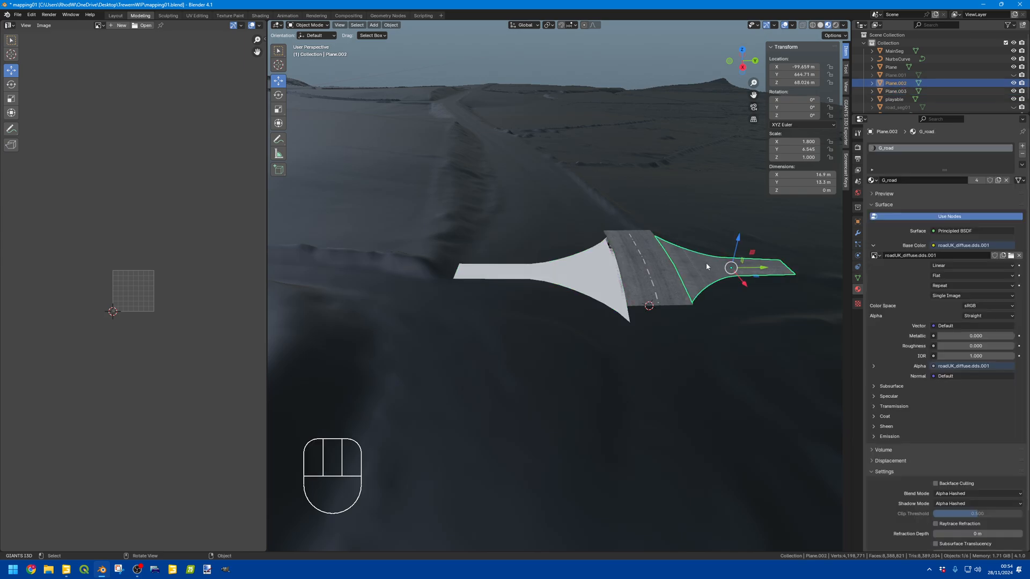
pyautogui.click(799, 83)
pyautogui.hotkey('ctrl', 'v')
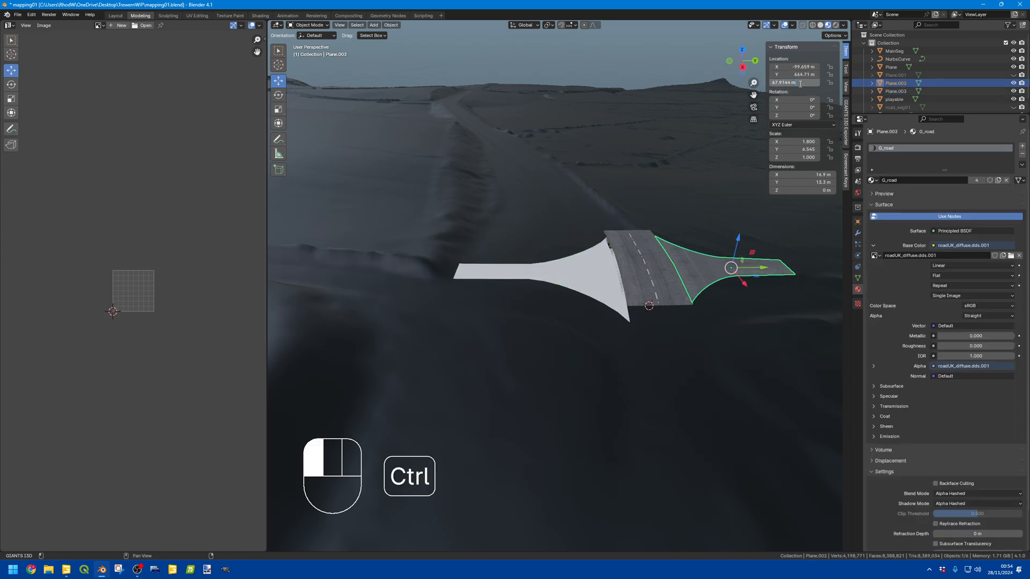
pyautogui.press('Return')
pyautogui.click(658, 56)
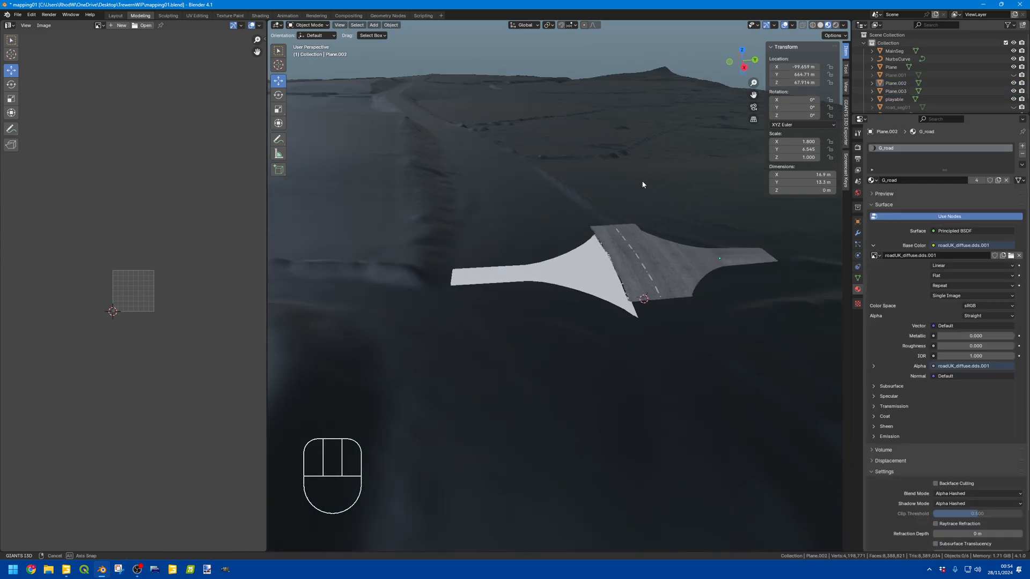
# - Nudge the untextured flared side road about 0.02 m in Y toward the main road and assign it the G_road material
pyautogui.press('KP_7')
pyautogui.scroll(6, 578, 182)
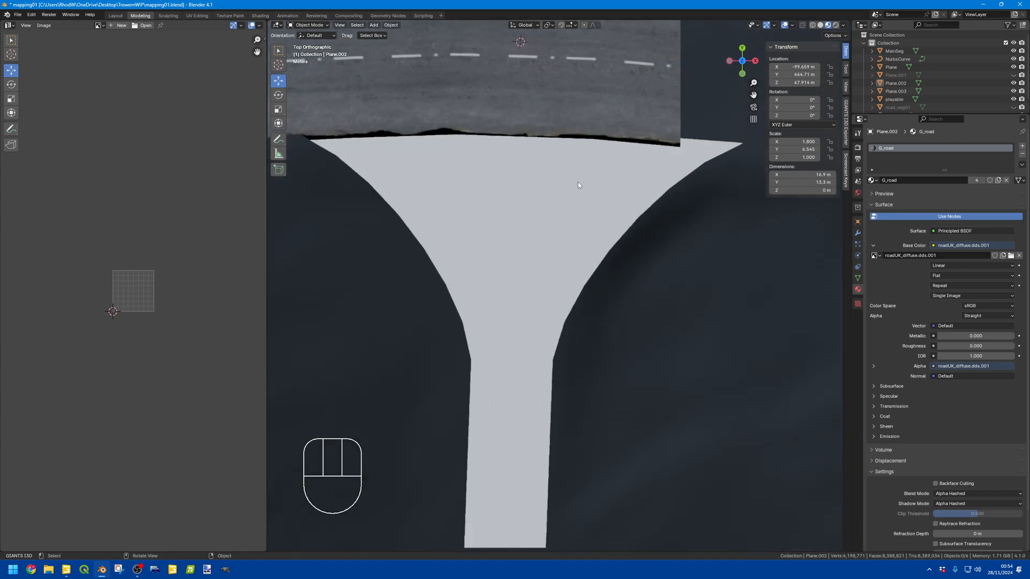
pyautogui.scroll(-2, 577, 181)
pyautogui.click(535, 188)
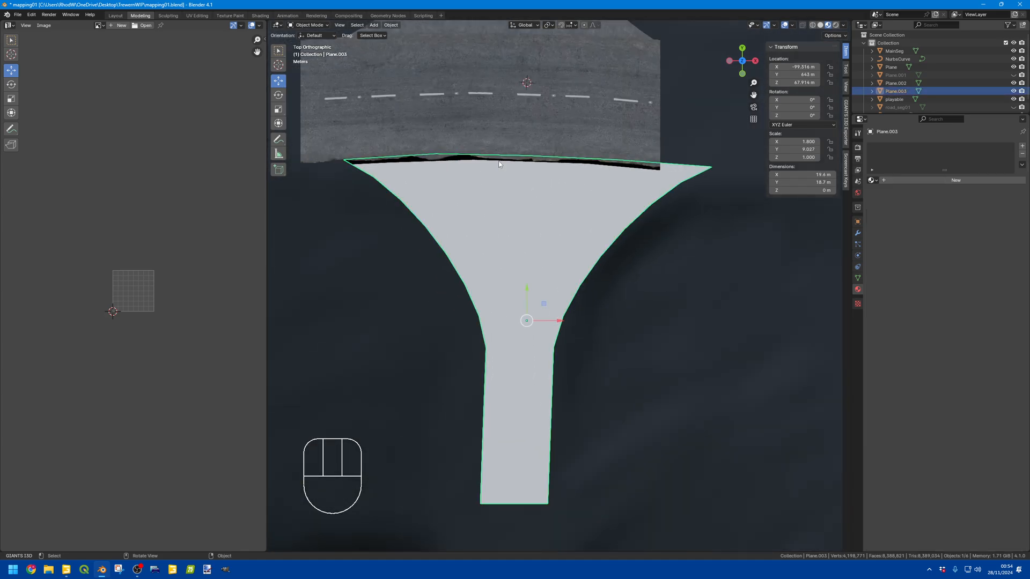
pyautogui.moveTo(527, 294)
pyautogui.mouseDown()
pyautogui.moveTo(531, 284)
pyautogui.moveTo(537, 291)
pyautogui.mouseUp()
pyautogui.click(871, 180)
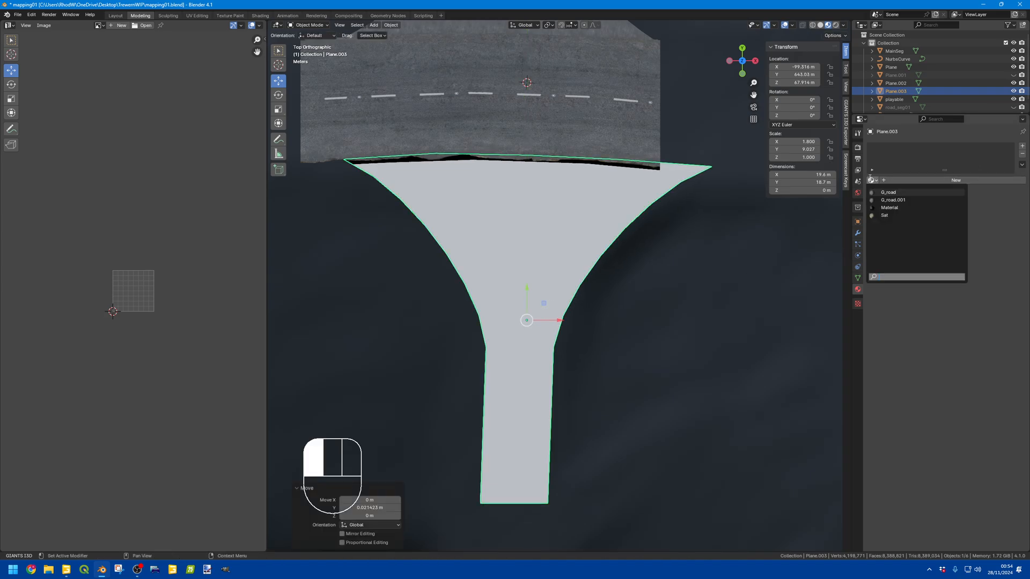
pyautogui.click(888, 192)
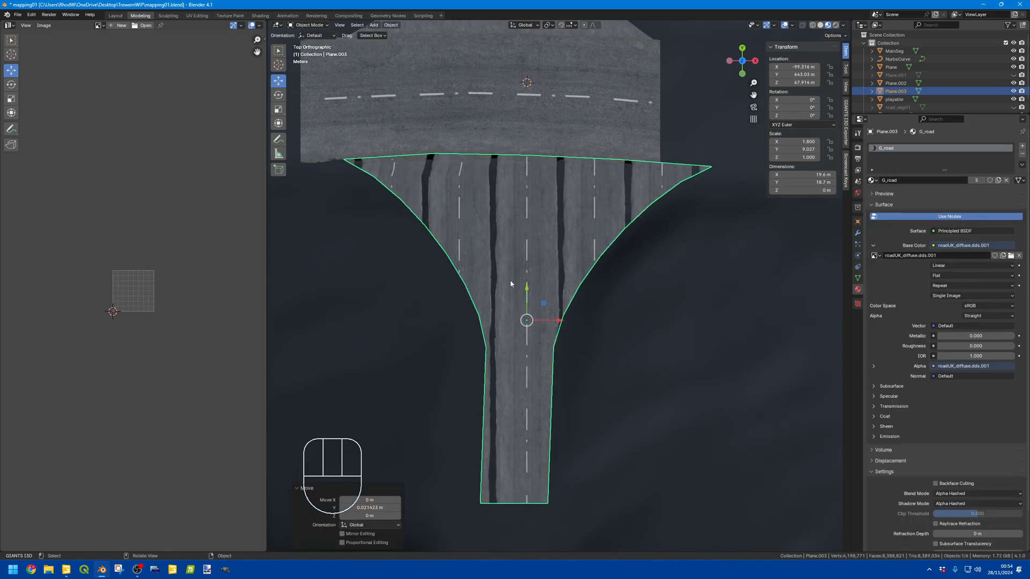
# - Unwrap all faces of the flared side road and shift its UV island in X until the wide edge meets the dashed centre line
pyautogui.press('Tab')
pyautogui.press('a')
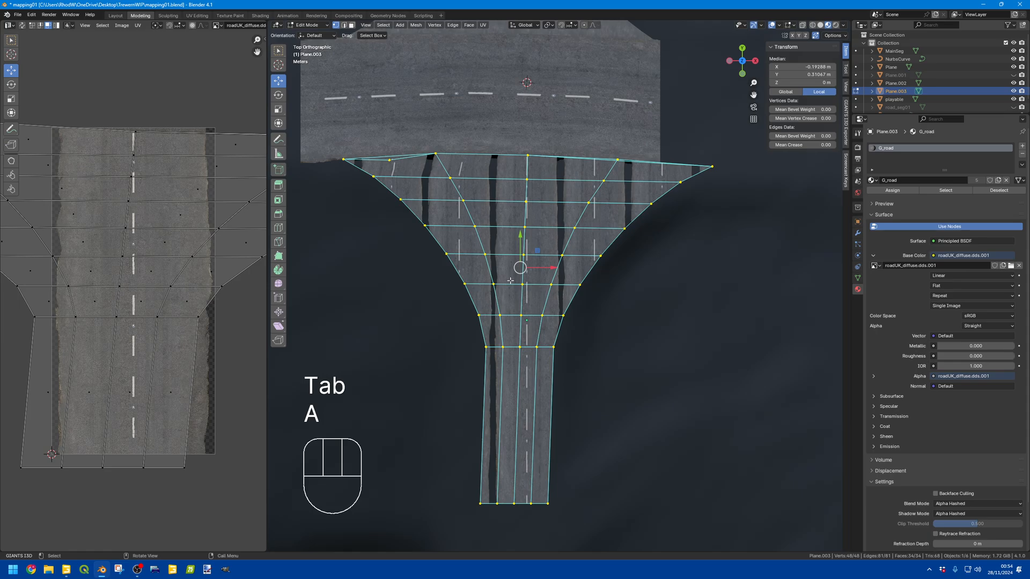
pyautogui.press('3')
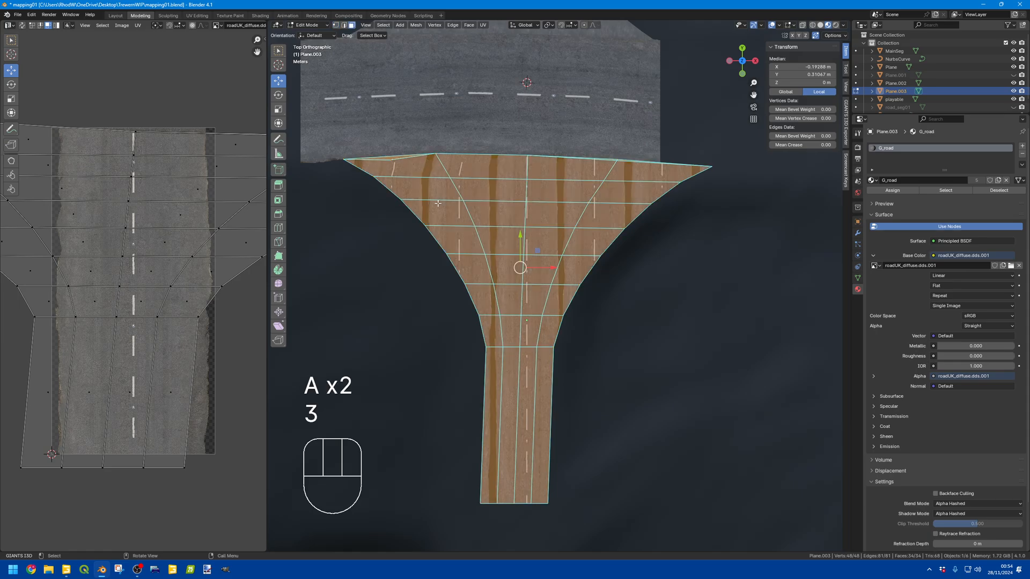
pyautogui.press('a')
pyautogui.press('u')
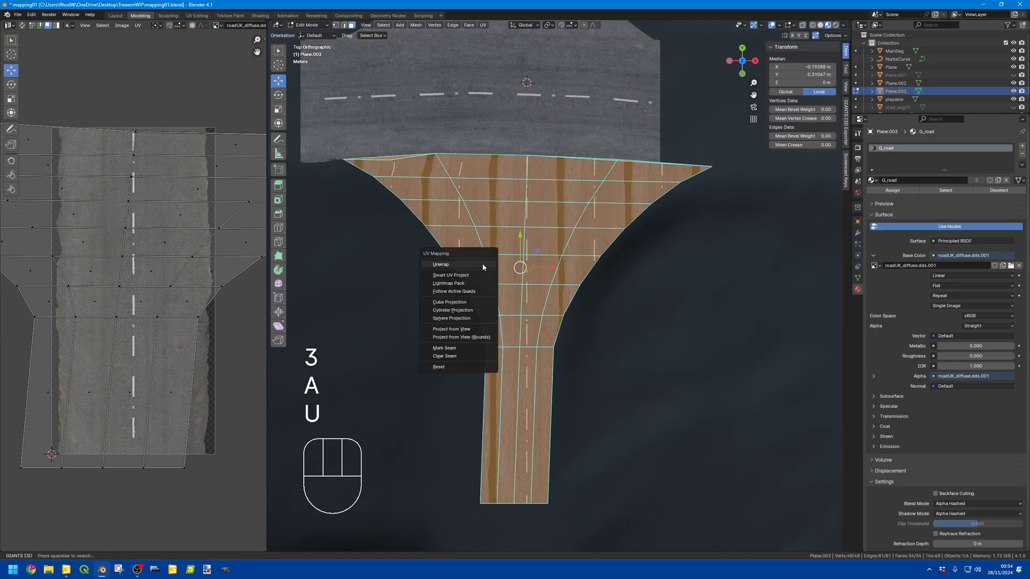
pyautogui.click(482, 266)
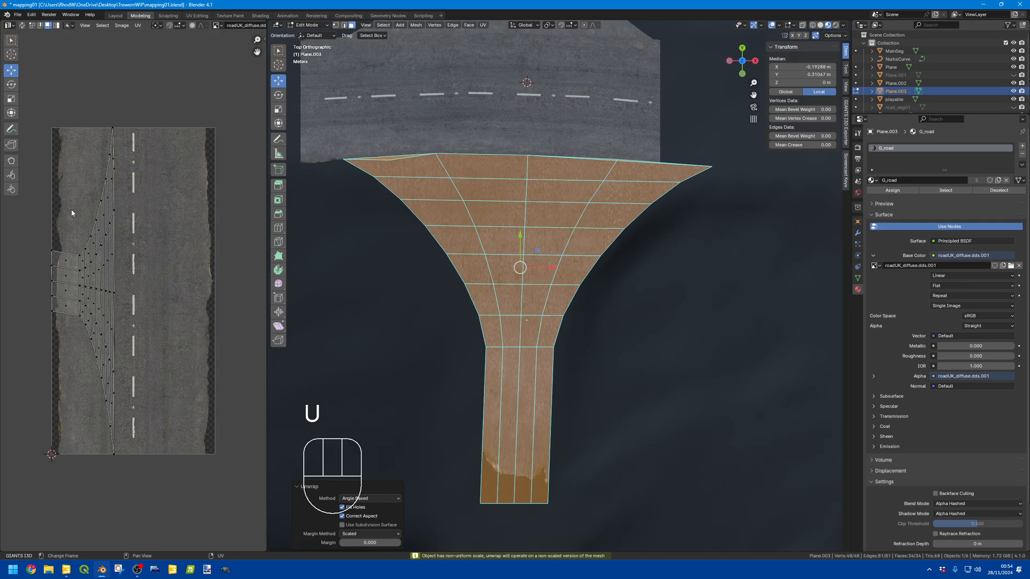
pyautogui.press('a')
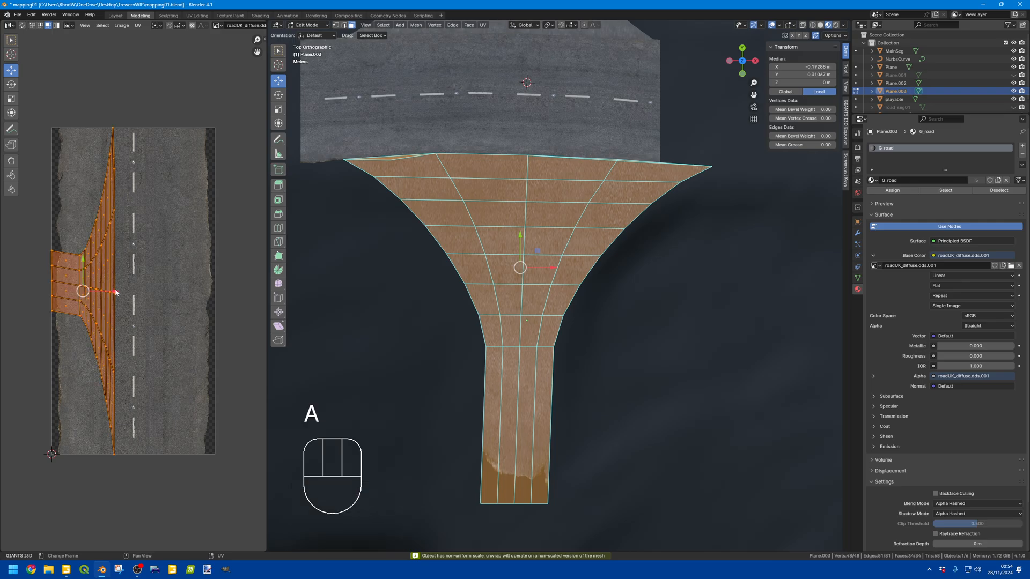
pyautogui.moveTo(116, 292); pyautogui.dragTo(135, 293)
# - Try deleting the vertices of the three lengthwise inner edges in the side road's narrow stem
pyautogui.click(488, 397)
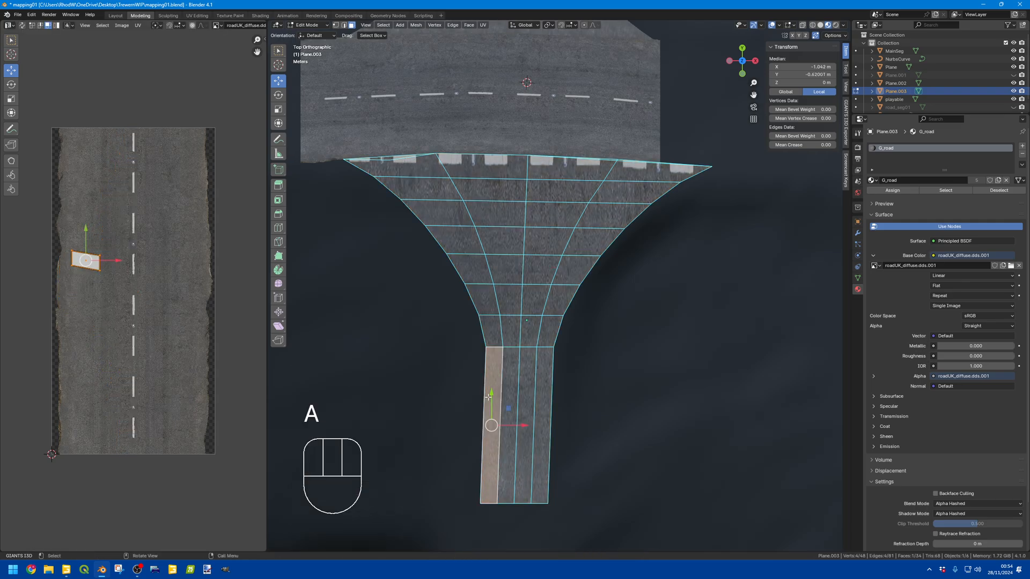
pyautogui.press('2')
pyautogui.click(500, 396)
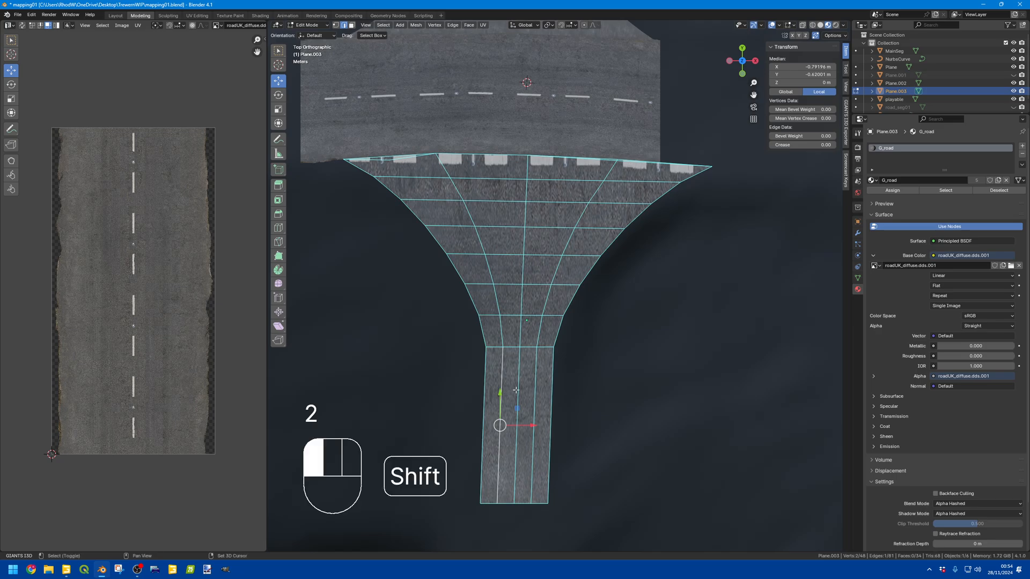
pyautogui.keyDown('shift'); pyautogui.click(515, 390); pyautogui.keyUp('shift')
pyautogui.keyDown('shift'); pyautogui.click(533, 387); pyautogui.keyUp('shift')
pyautogui.press('Delete')
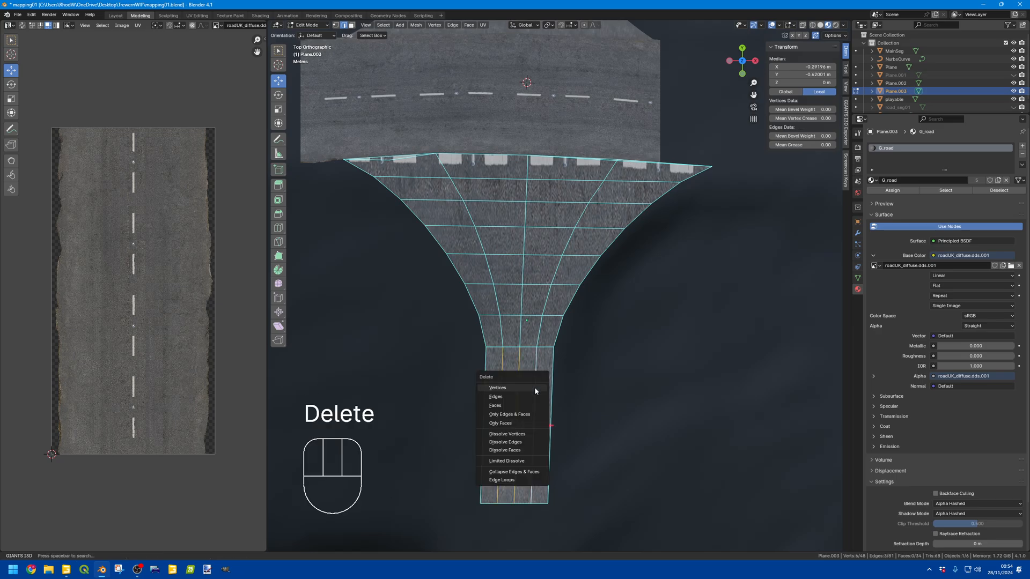
pyautogui.click(534, 387)
# - Try to fill the opened stem with a face bounded by its side edges and the flare's lower edge
pyautogui.click(484, 340)
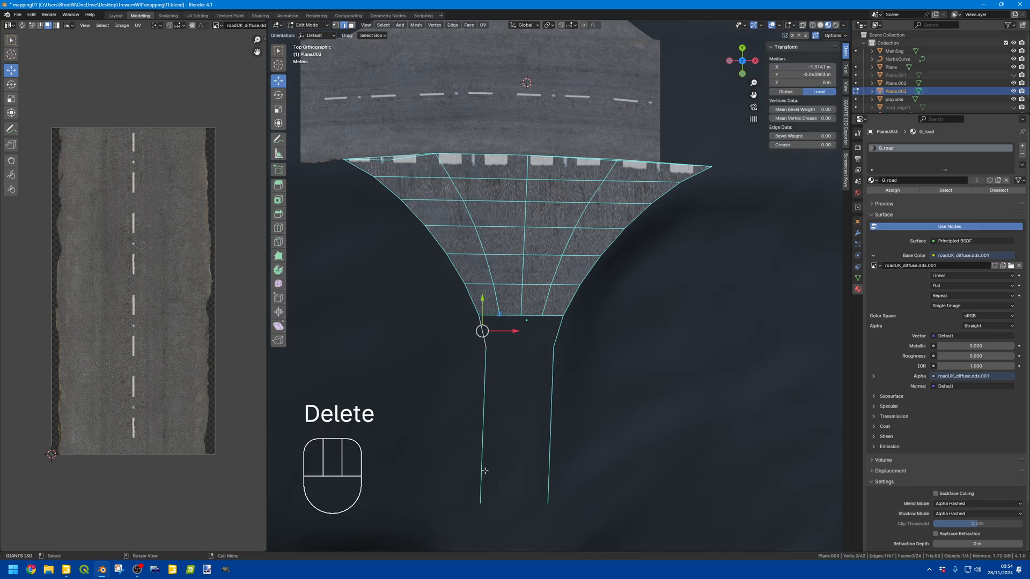
pyautogui.keyDown('shift'); pyautogui.click(490, 317); pyautogui.keyUp('shift')
pyautogui.keyDown('shift'); pyautogui.click(531, 317); pyautogui.keyUp('shift')
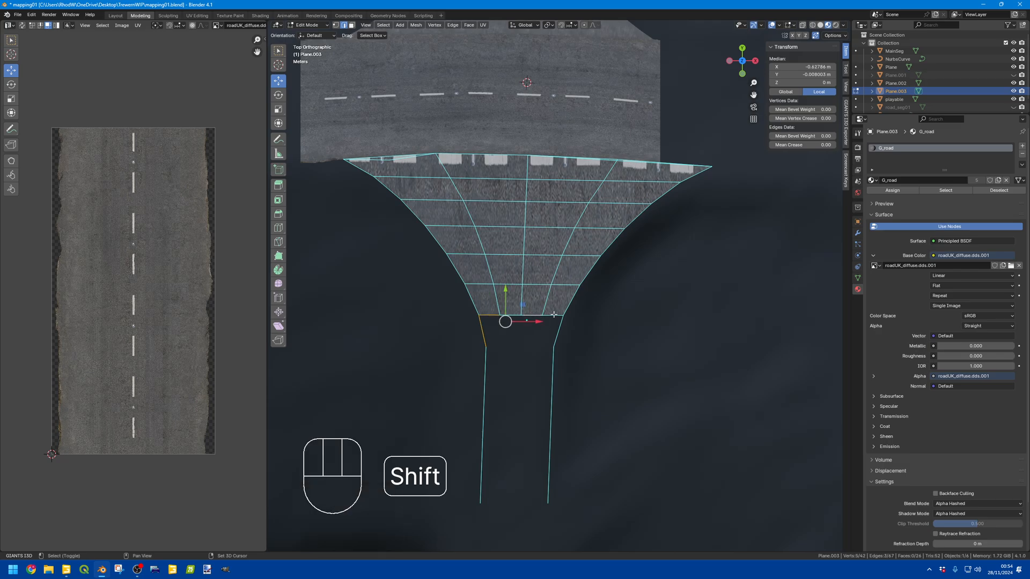
pyautogui.keyDown('shift'); pyautogui.click(551, 318); pyautogui.keyUp('shift')
pyautogui.keyDown('shift'); pyautogui.click(560, 333); pyautogui.keyUp('shift')
pyautogui.keyDown('shift'); pyautogui.click(554, 374); pyautogui.keyUp('shift')
pyautogui.keyDown('shift'); pyautogui.click(487, 418); pyautogui.keyUp('shift')
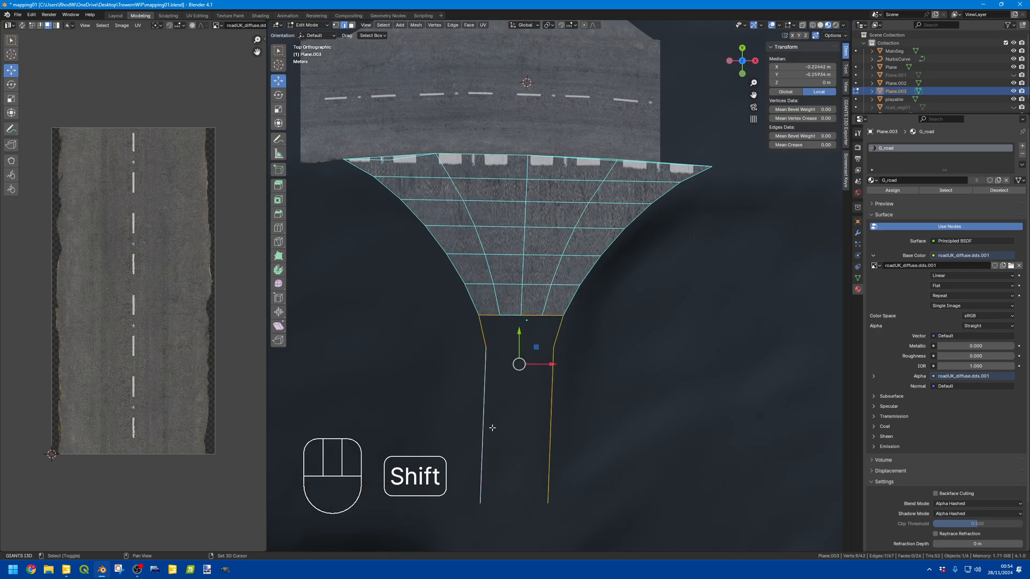
pyautogui.press('f')
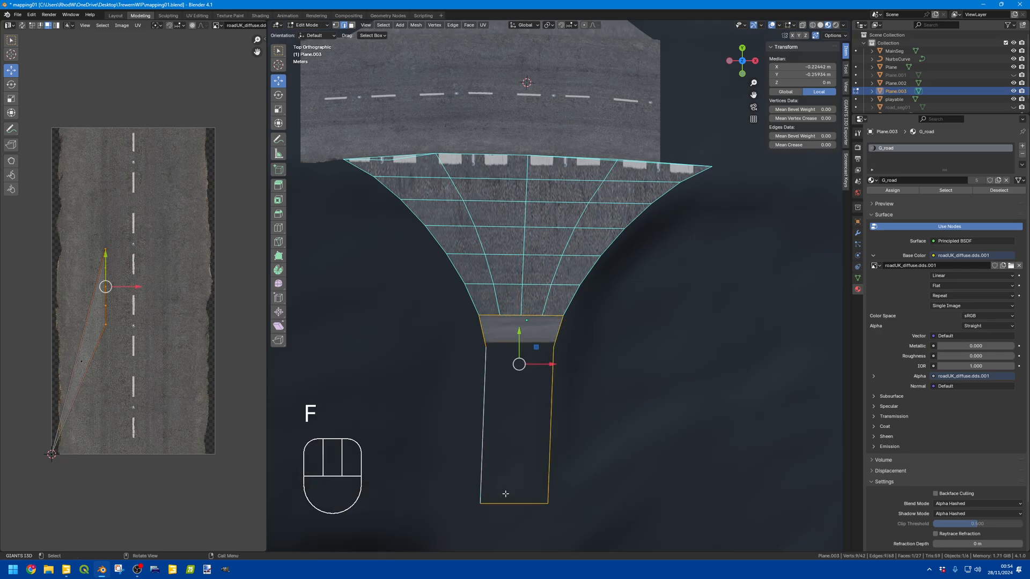
# - Try to refill the stem from its outline edges and delete the resulting selection
pyautogui.click(486, 396)
pyautogui.keyDown('shift'); pyautogui.click(502, 344); pyautogui.keyUp('shift')
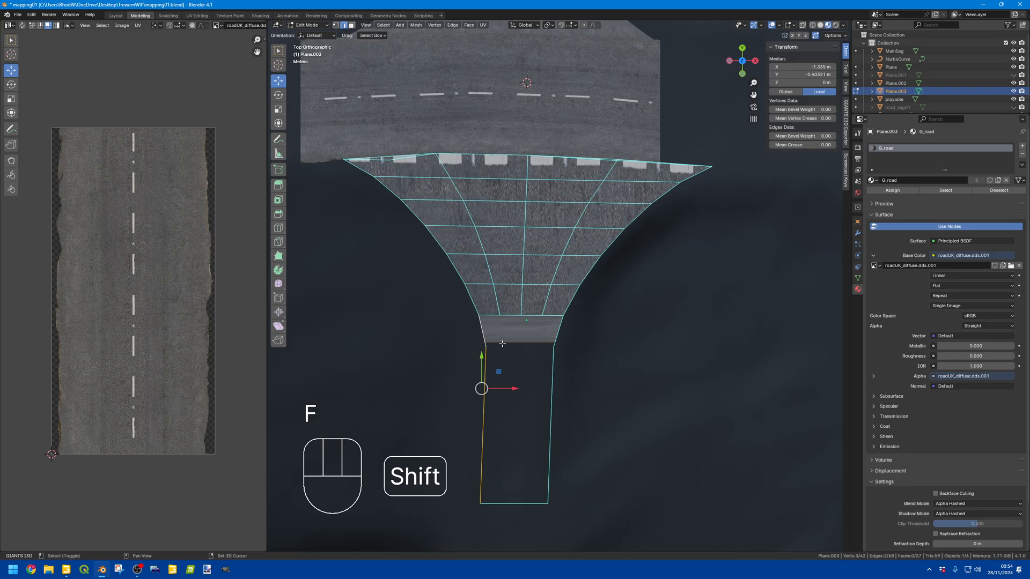
pyautogui.keyDown('shift'); pyautogui.click(552, 380); pyautogui.keyUp('shift')
pyautogui.press('f')
pyautogui.press('f')
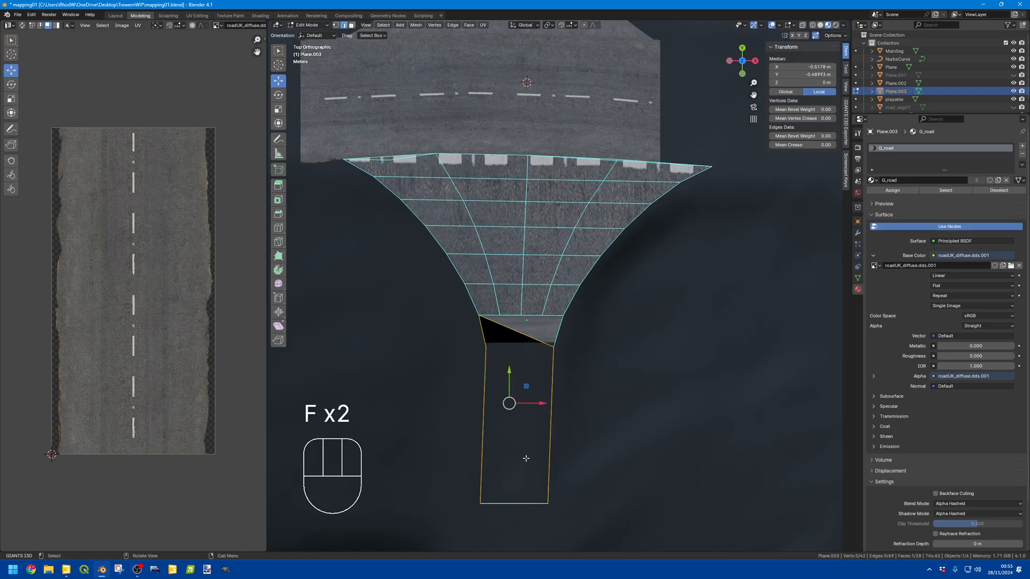
pyautogui.keyDown('shift'); pyautogui.click(523, 336); pyautogui.keyUp('shift')
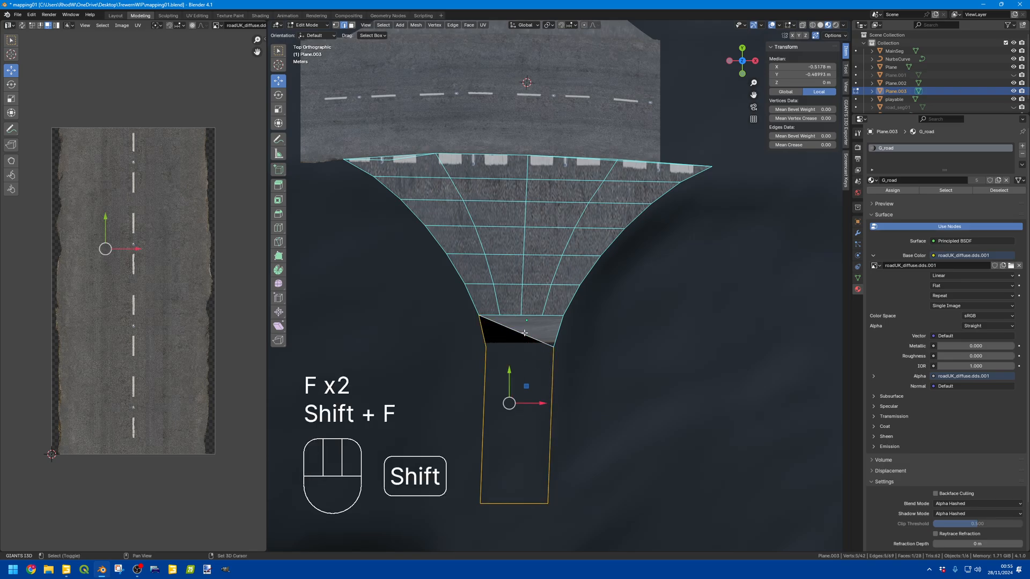
pyautogui.hotkey('shift', 'f')
pyautogui.press('Delete')
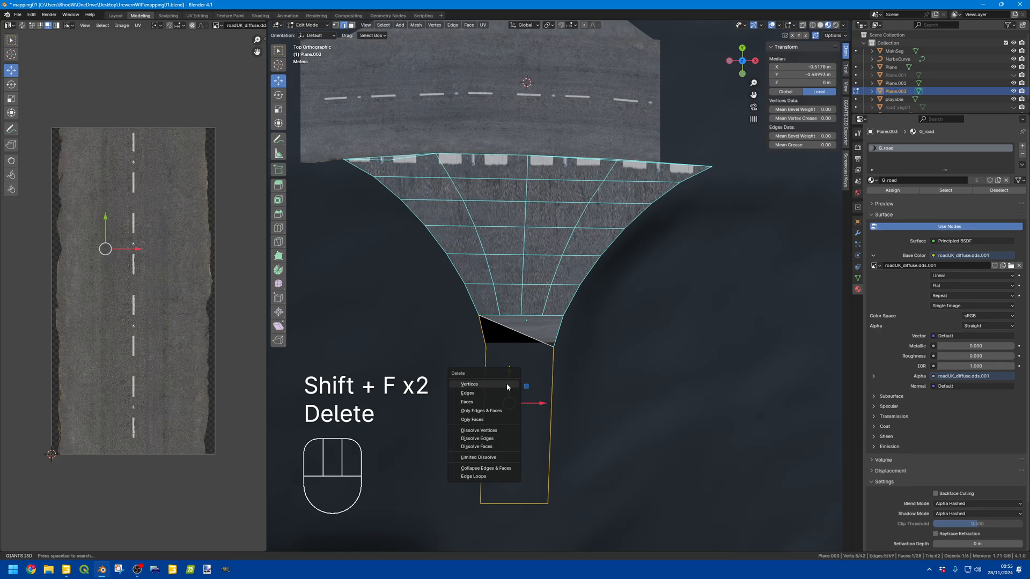
pyautogui.click(507, 385)
# - Undo the stem's vertex deletion and all the face-filling attempts
pyautogui.hotkey('ctrl', 'z')
pyautogui.hotkey('ctrl', 'z')
pyautogui.hotkey('ctrl', 'z')
pyautogui.hotkey('ctrl', 'z')
pyautogui.hotkey('ctrl', 'z')
pyautogui.hotkey('ctrl', 'z')
pyautogui.hotkey('ctrl', 'z')
pyautogui.hotkey('ctrl', 'z')
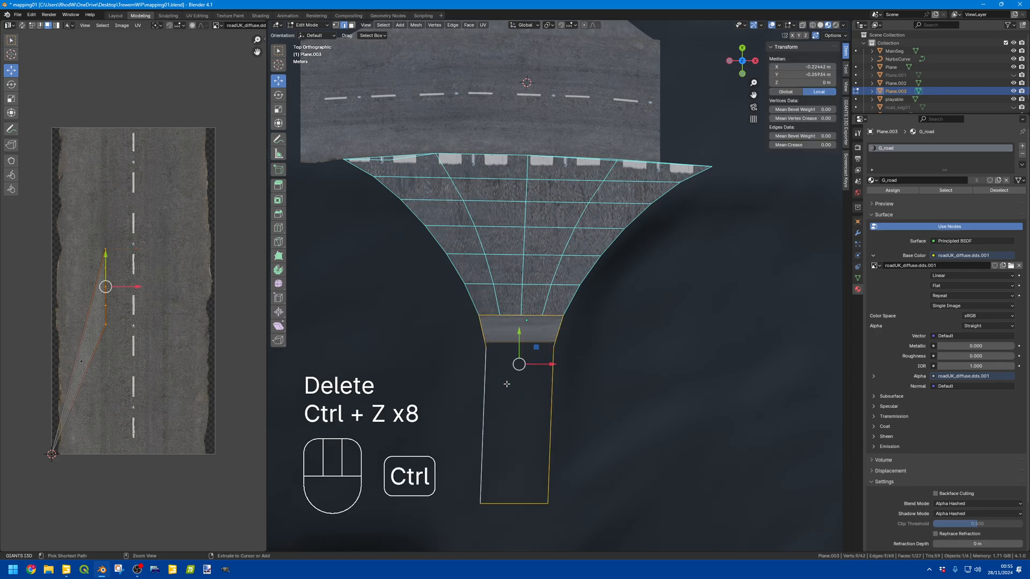
pyautogui.hotkey('ctrl', 'z')
pyautogui.hotkey('ctrl', 'z')
pyautogui.hotkey('ctrl', 'z')
pyautogui.hotkey('ctrl', 'z')
pyautogui.hotkey('ctrl', 'z')
pyautogui.hotkey('ctrl', 'z')
pyautogui.hotkey('ctrl', 'z')
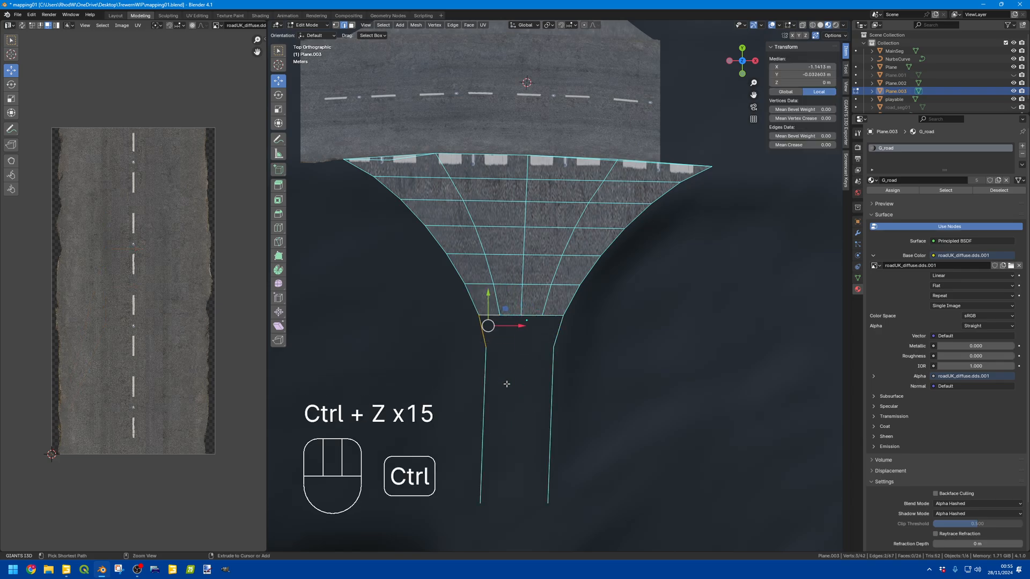
pyautogui.hotkey('ctrl', 'z')
pyautogui.hotkey('ctrl', 'z')
pyautogui.hotkey('ctrl', 'z')
# - Unwrap the four faces of the side road's straight stem separately from the flare
pyautogui.click(516, 384)
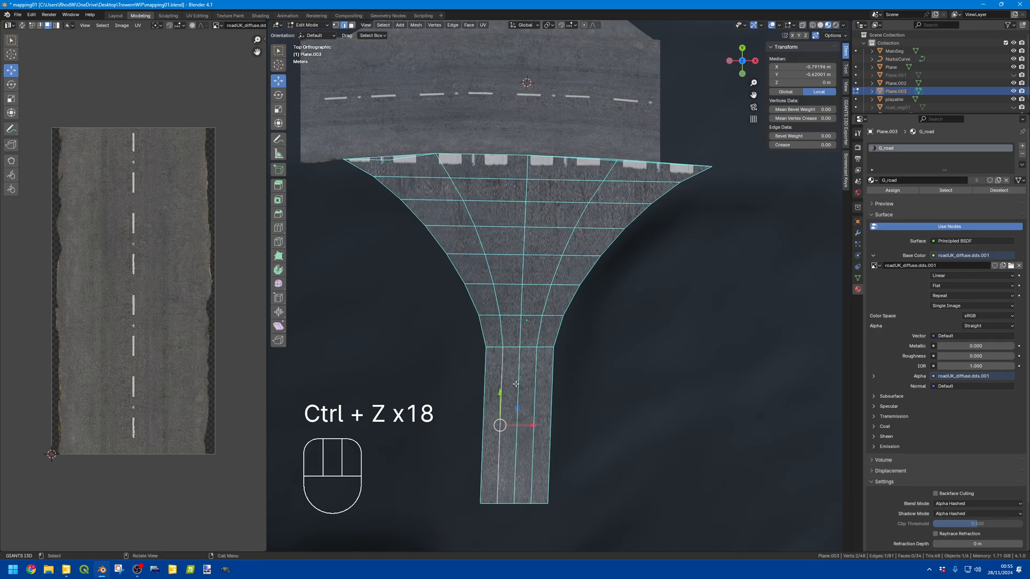
pyautogui.press('3')
pyautogui.keyDown('shift'); pyautogui.click(493, 384); pyautogui.keyUp('shift')
pyautogui.keyDown('shift'); pyautogui.click(528, 384); pyautogui.keyUp('shift')
pyautogui.keyDown('shift'); pyautogui.click(509, 384); pyautogui.keyUp('shift')
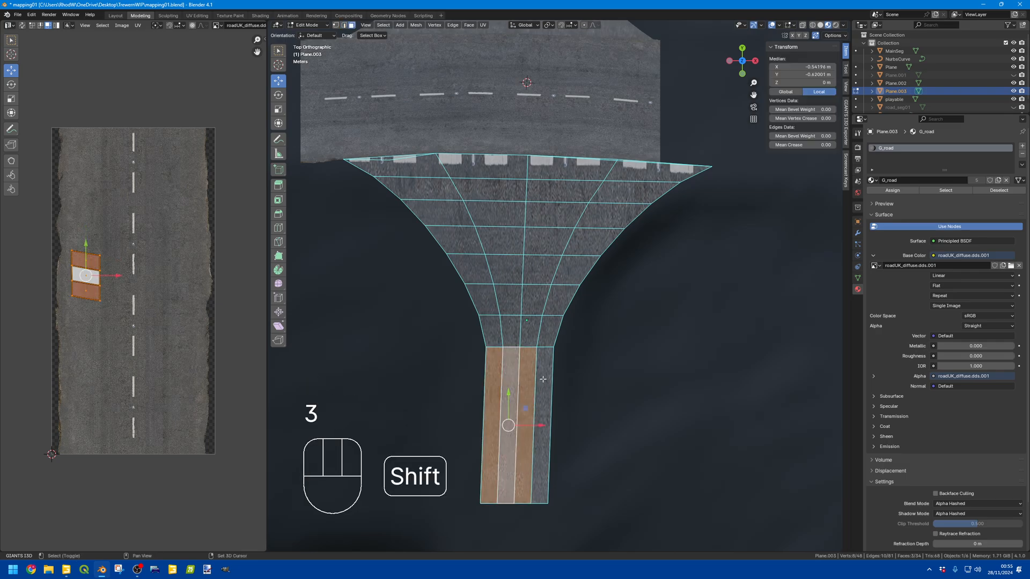
pyautogui.keyDown('shift'); pyautogui.click(543, 380); pyautogui.keyUp('shift')
pyautogui.press('u')
pyautogui.click(541, 378)
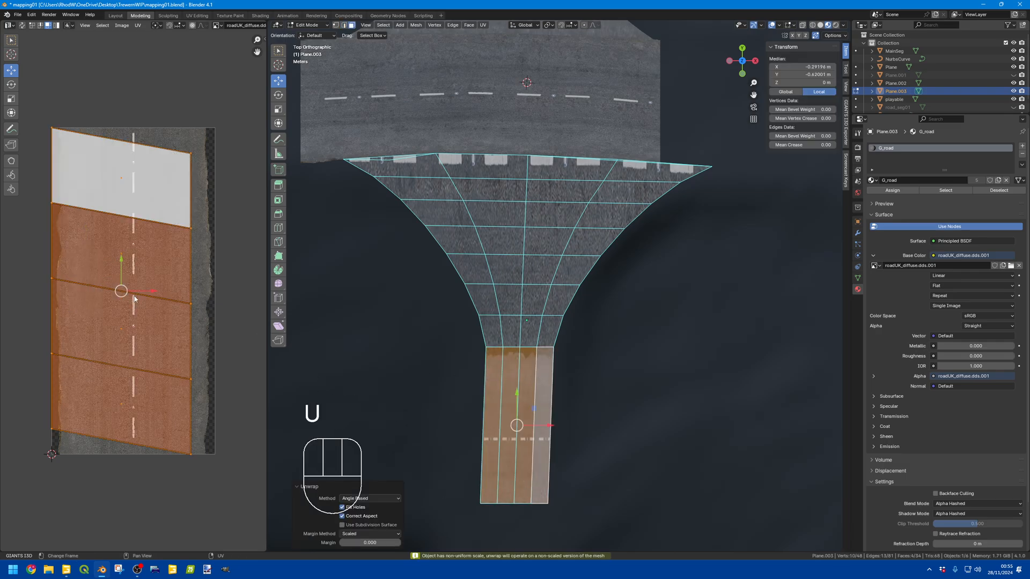
# - Align the two middle vertices on the negative-X edge of the stem's UV island by scaling them to 0 in X
pyautogui.press('1')
pyautogui.click(53, 279)
pyautogui.keyDown('shift'); pyautogui.click(192, 305); pyautogui.keyUp('shift')
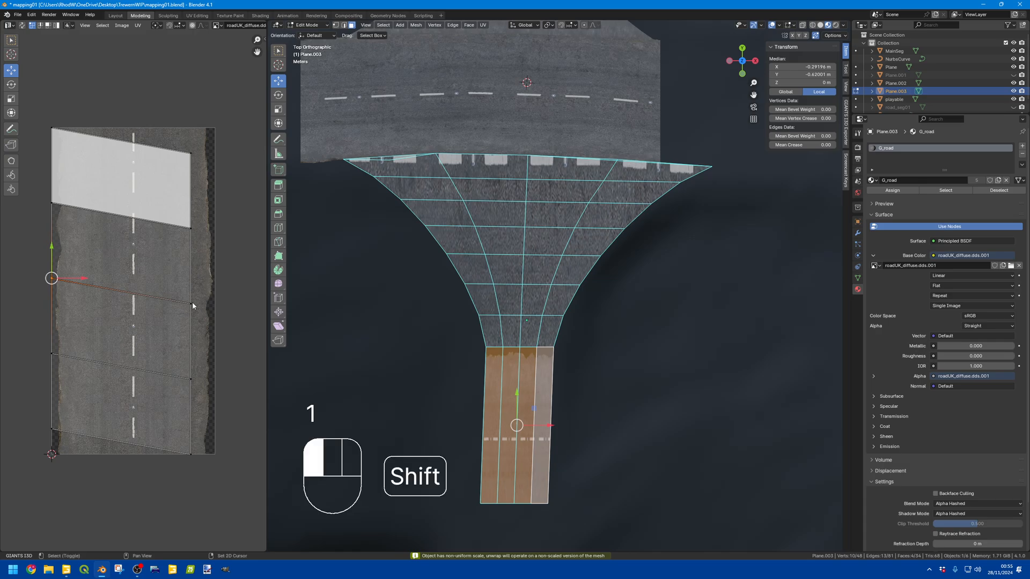
pyautogui.keyDown('shift'); pyautogui.click(189, 379); pyautogui.keyUp('shift')
pyautogui.keyDown('shift'); pyautogui.click(51, 354); pyautogui.keyUp('shift')
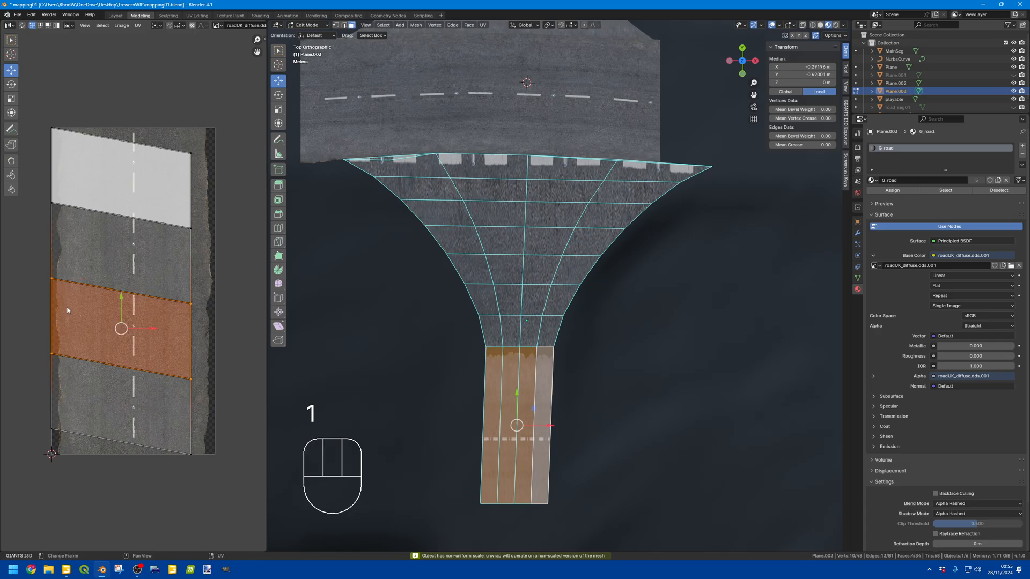
pyautogui.click(52, 354)
pyautogui.keyDown('shift'); pyautogui.click(53, 280); pyautogui.keyUp('shift')
pyautogui.press('s')
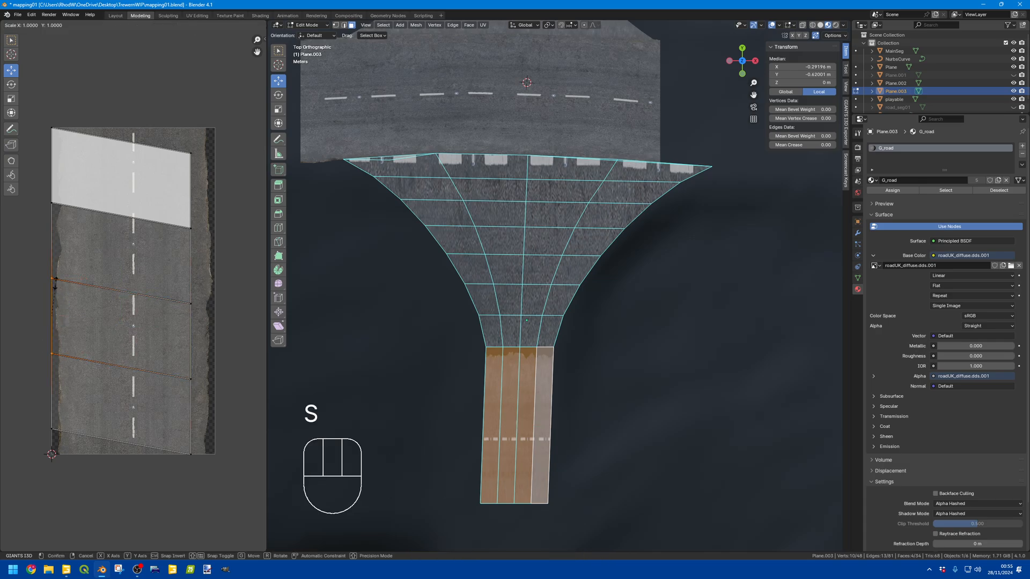
pyautogui.press('x')
pyautogui.press('0')
pyautogui.press('Return')
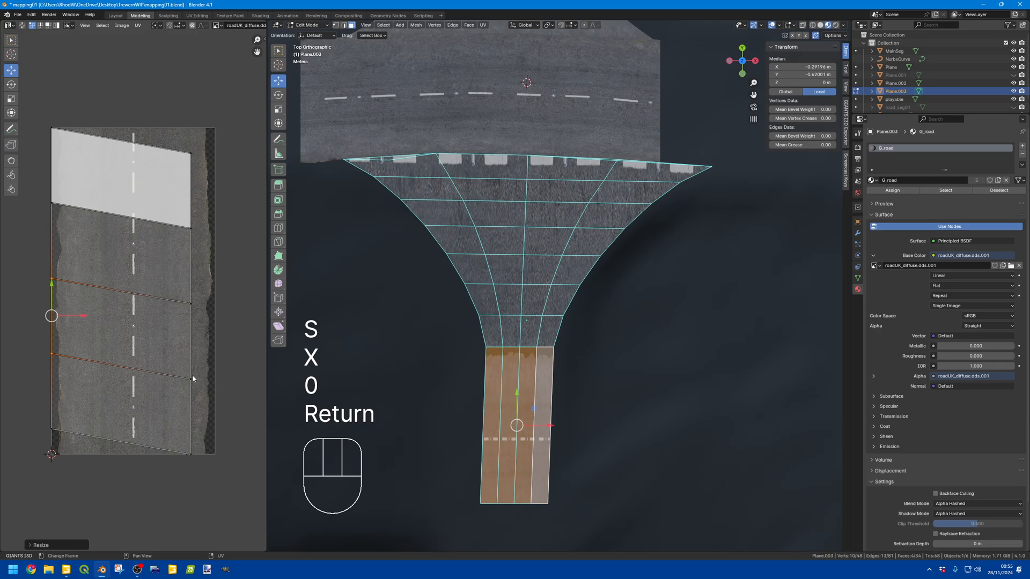
# - Level the two slanted middle cross edges of the stem's UV island by scaling each vertex pair to 0 in Y
pyautogui.click(52, 280)
pyautogui.keyDown('shift'); pyautogui.click(192, 304); pyautogui.keyUp('shift')
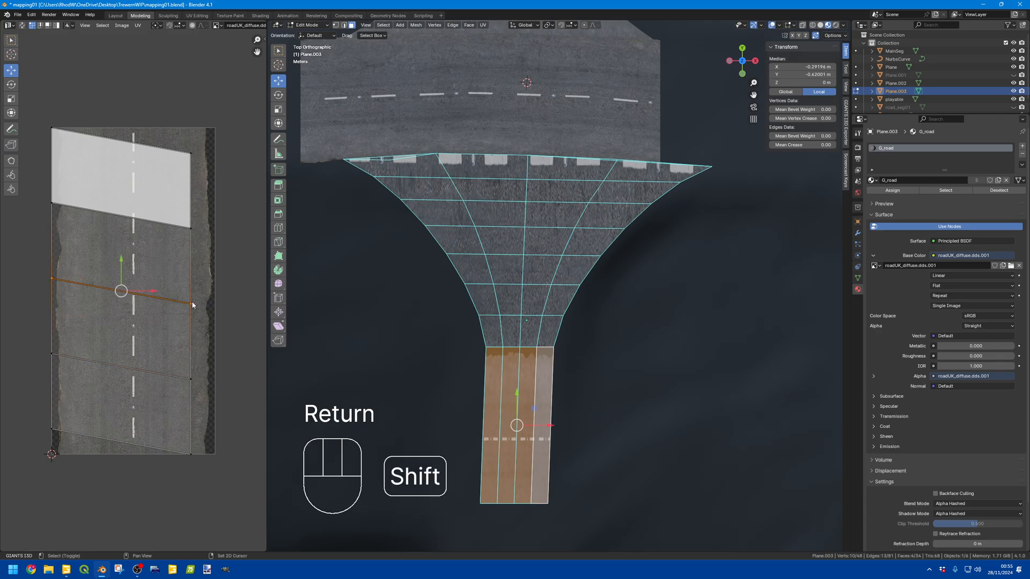
pyautogui.press('s')
pyautogui.press('y')
pyautogui.press('0')
pyautogui.press('Return')
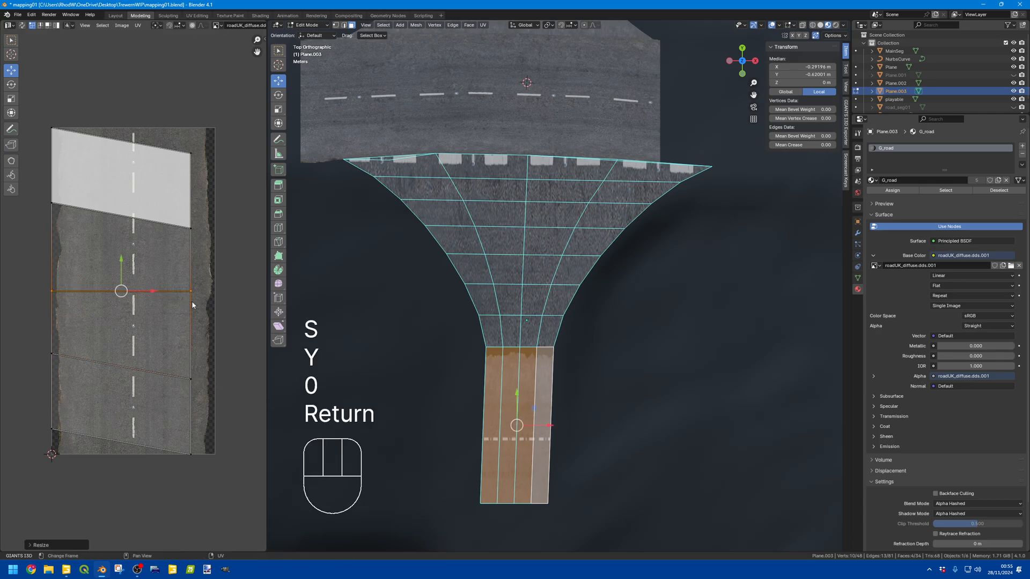
pyautogui.click(52, 355)
pyautogui.keyDown('shift'); pyautogui.click(191, 378); pyautogui.keyUp('shift')
pyautogui.press('s')
pyautogui.press('y')
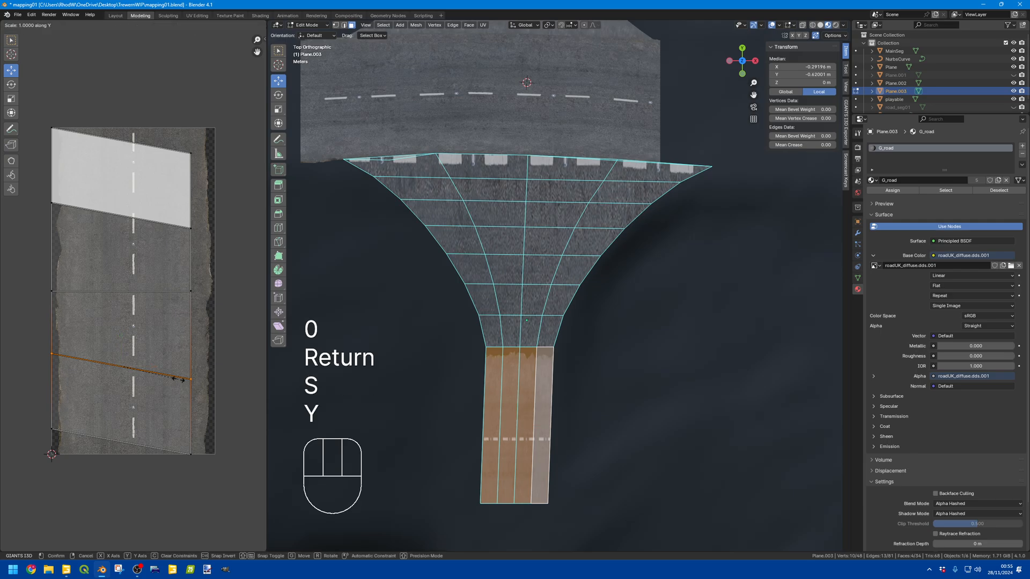
pyautogui.press('0')
pyautogui.press('Return')
# - Centre the stem's whole UV island on the road texture and straighten it with Follow Active Quads from the rectangular face
pyautogui.press('3')
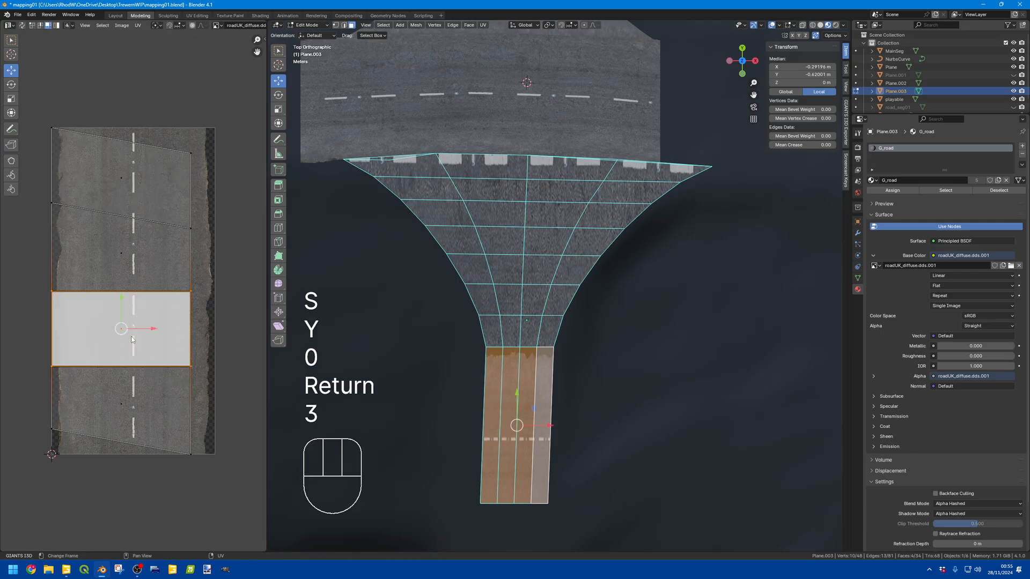
pyautogui.keyDown('alt'); pyautogui.click(134, 341); pyautogui.keyUp('alt')
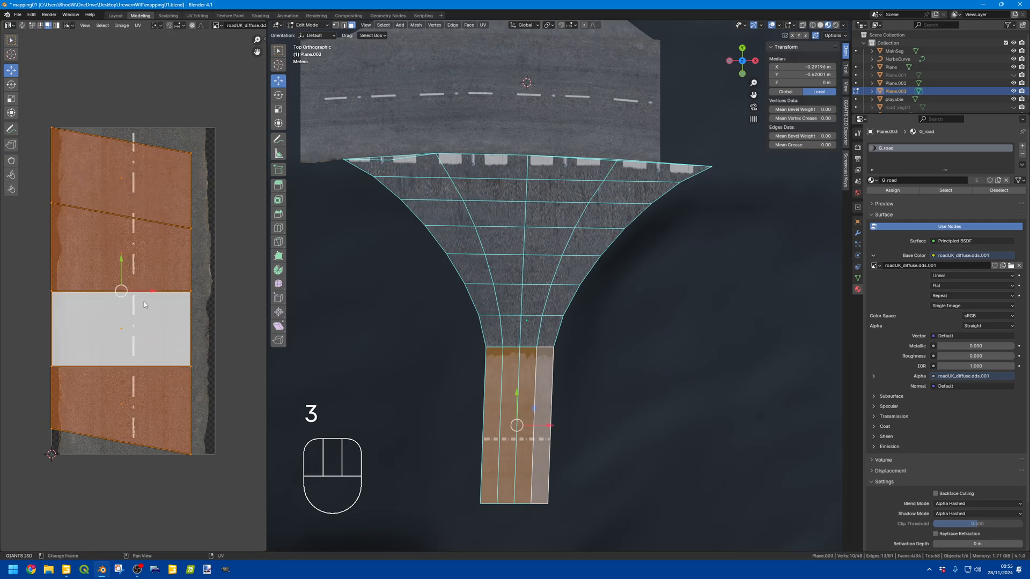
pyautogui.moveTo(143, 301); pyautogui.dragTo(165, 288)
pyautogui.rightClick(144, 321)
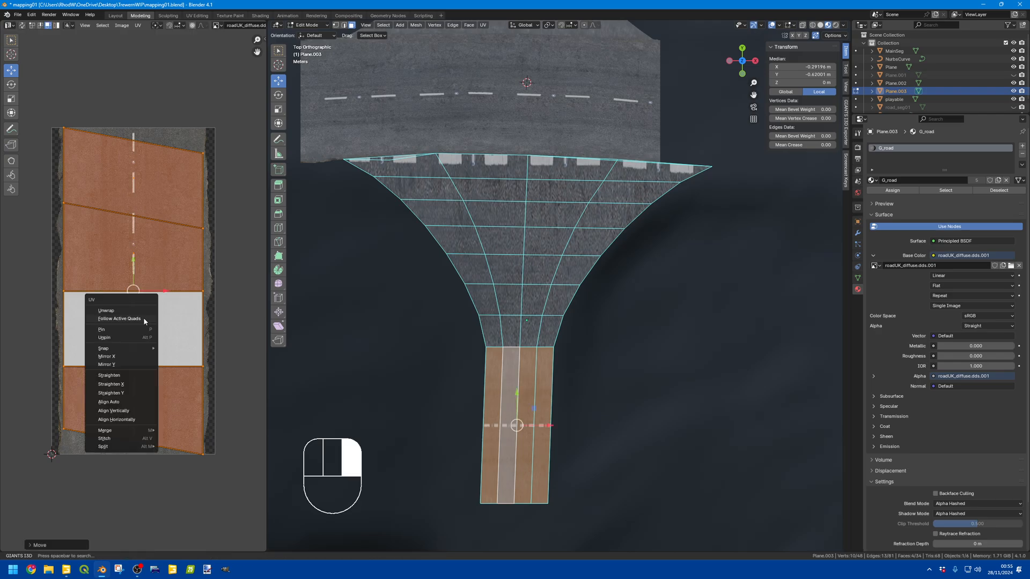
pyautogui.click(142, 320)
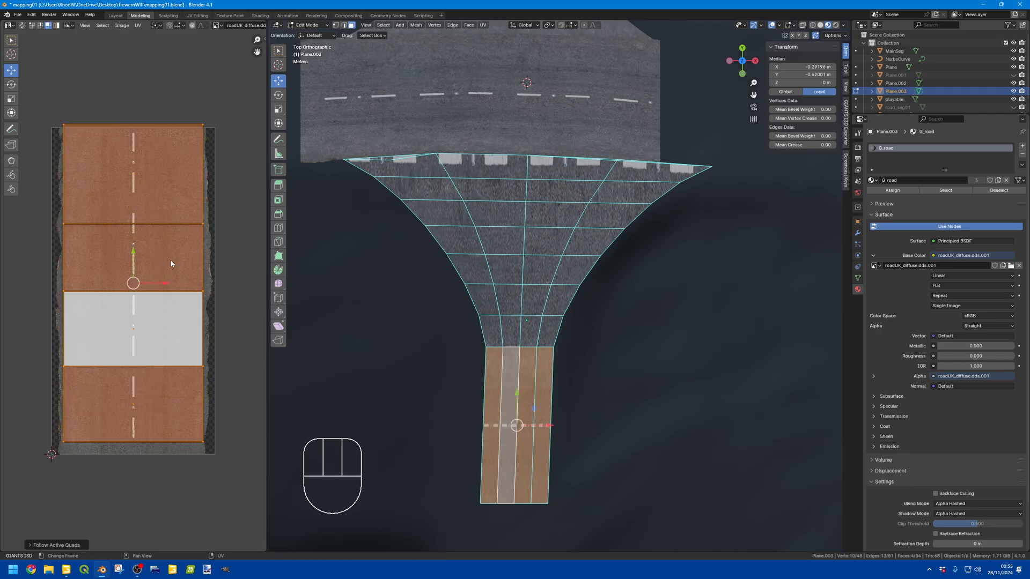
# - Rotate the stem's UV island by 90°, shrink it and place it on the plain asphalt of the texture's left-hand lane
pyautogui.press('r')
pyautogui.press('9')
pyautogui.press('0')
pyautogui.press('Return')
pyautogui.press('s')
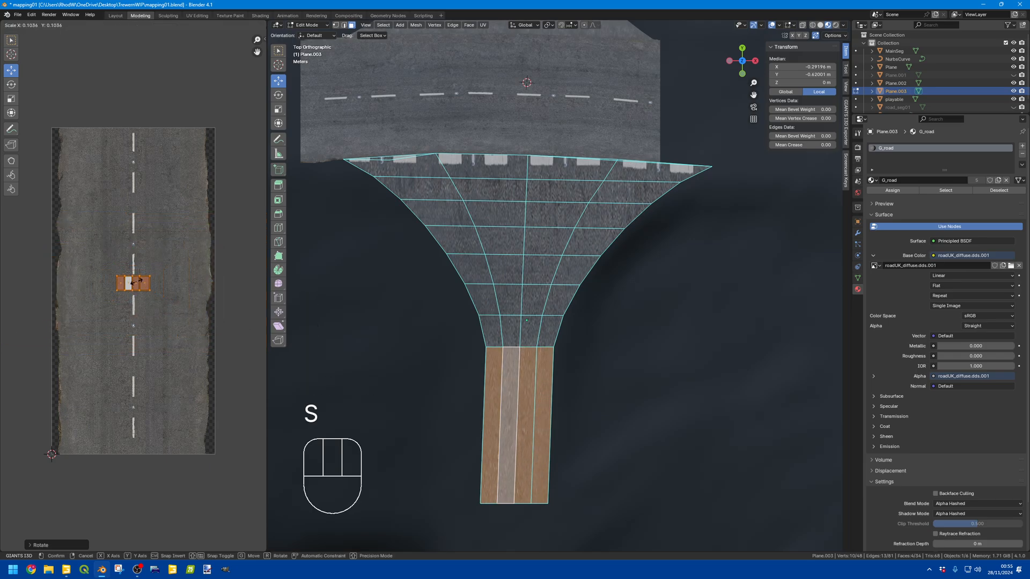
pyautogui.click(139, 282)
pyautogui.moveTo(138, 284); pyautogui.dragTo(110, 288)
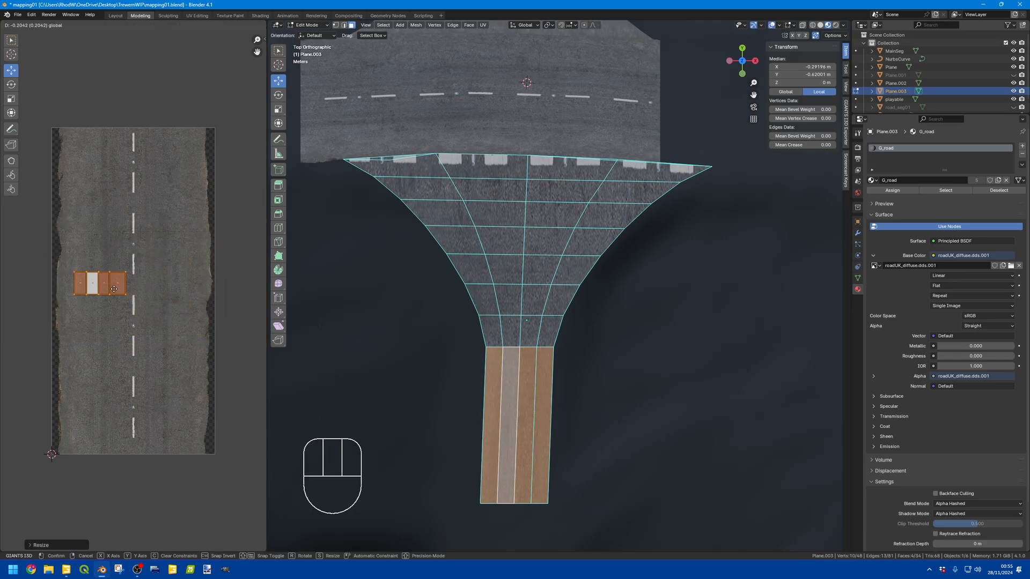
# - Stretch the stem's UV island along Y within the left-hand lane and check the asphalt on the side road in Object Mode
pyautogui.press('s')
pyautogui.press('y')
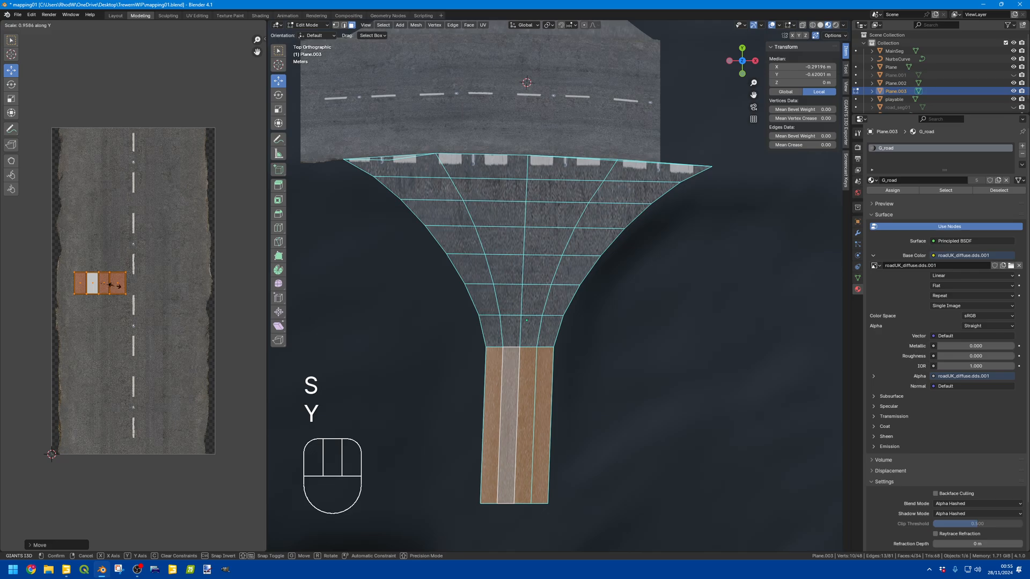
pyautogui.click(184, 161)
pyautogui.click(352, 313)
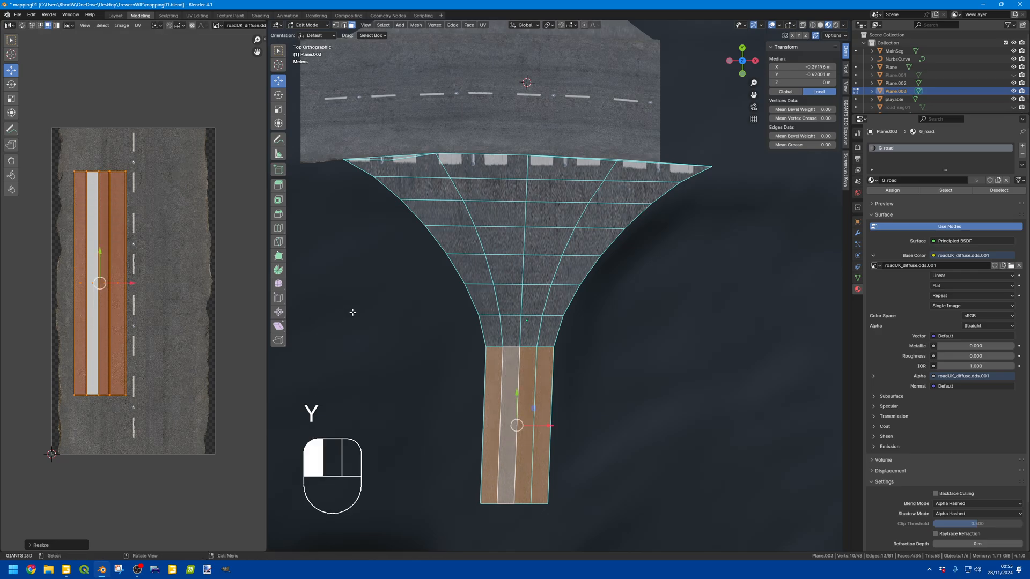
pyautogui.press('Tab')
pyautogui.moveTo(552, 461); pyautogui.dragTo(554, 397, button='middle')
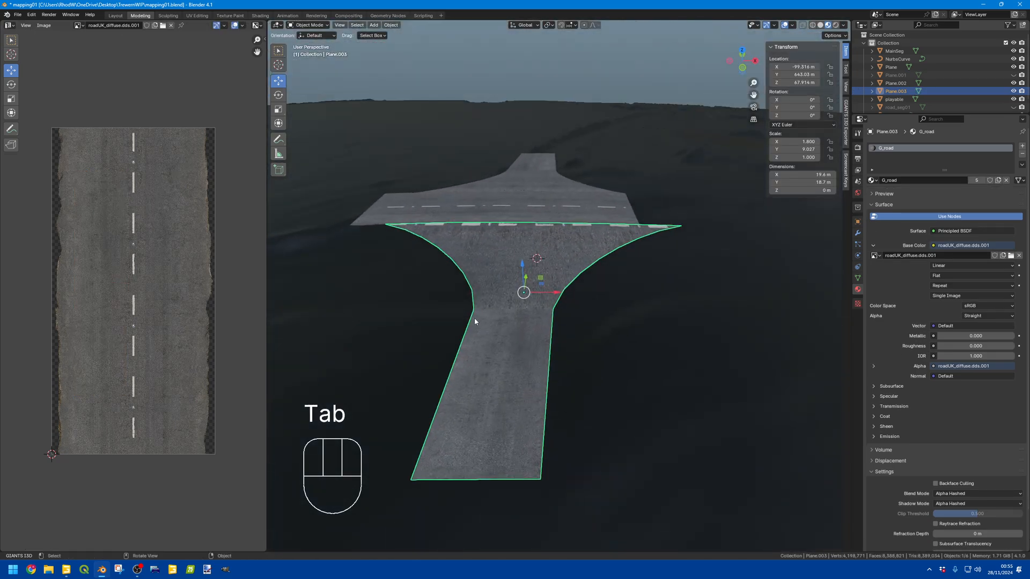
pyautogui.keyDown('shift'); pyautogui.moveTo(504, 240); pyautogui.dragTo(533, 293, button='middle'); pyautogui.keyUp('shift')
pyautogui.moveTo(533, 292); pyautogui.dragTo(532, 339, button='middle')
pyautogui.click(739, 56)
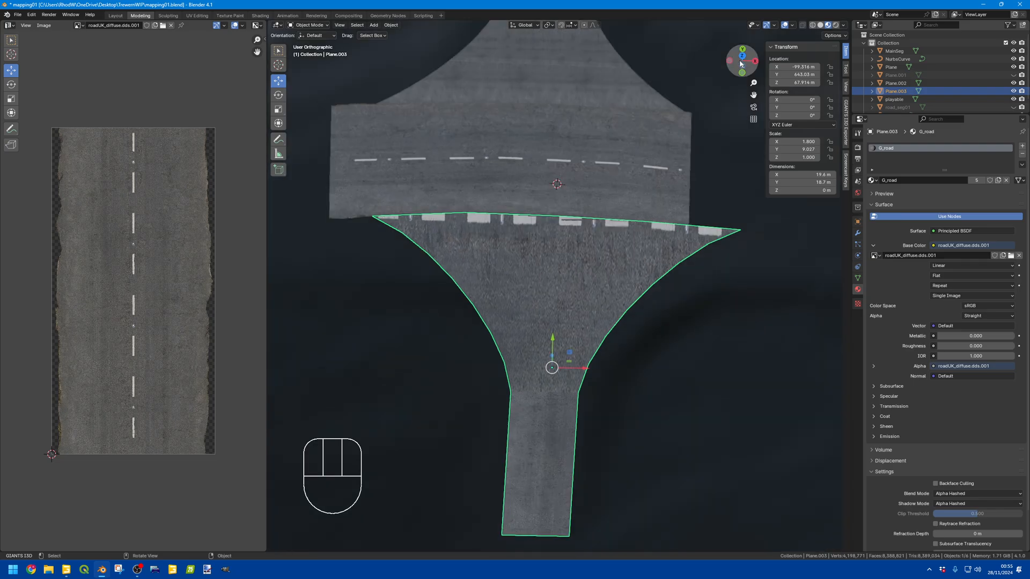
pyautogui.click(740, 56)
pyautogui.click(740, 56)
# - Select all side road faces except the four stem faces, then move their UVs off the centre line along X and enlarge them
pyautogui.press('Tab')
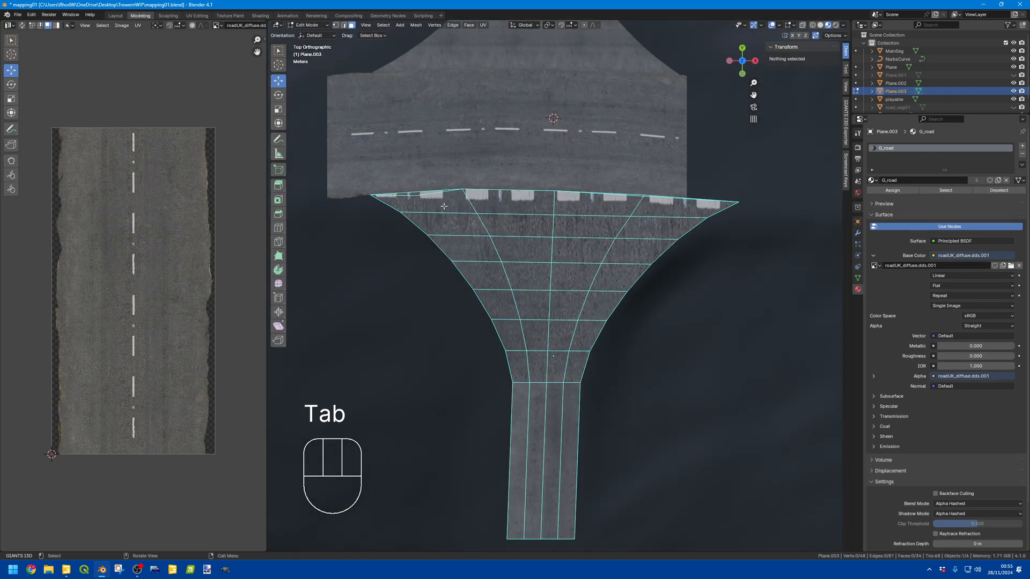
pyautogui.click(415, 204)
pyautogui.press('a')
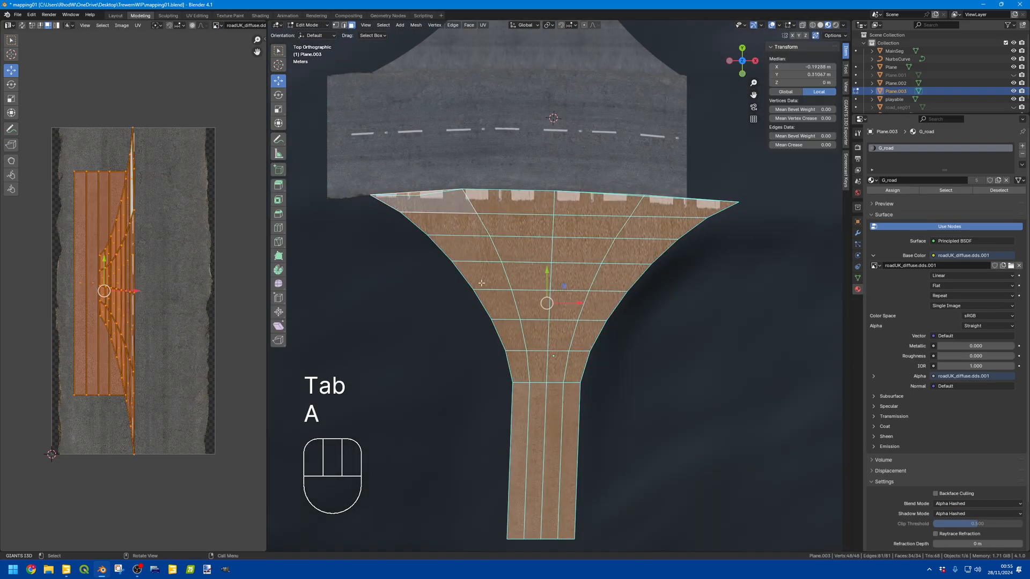
pyautogui.keyDown('shift'); pyautogui.click(525, 428); pyautogui.keyUp('shift')
pyautogui.keyDown('shift'); pyautogui.click(553, 421); pyautogui.keyUp('shift')
pyautogui.keyDown('shift'); pyautogui.click(553, 421); pyautogui.keyUp('shift')
pyautogui.keyDown('shift'); pyautogui.click(539, 420); pyautogui.keyUp('shift')
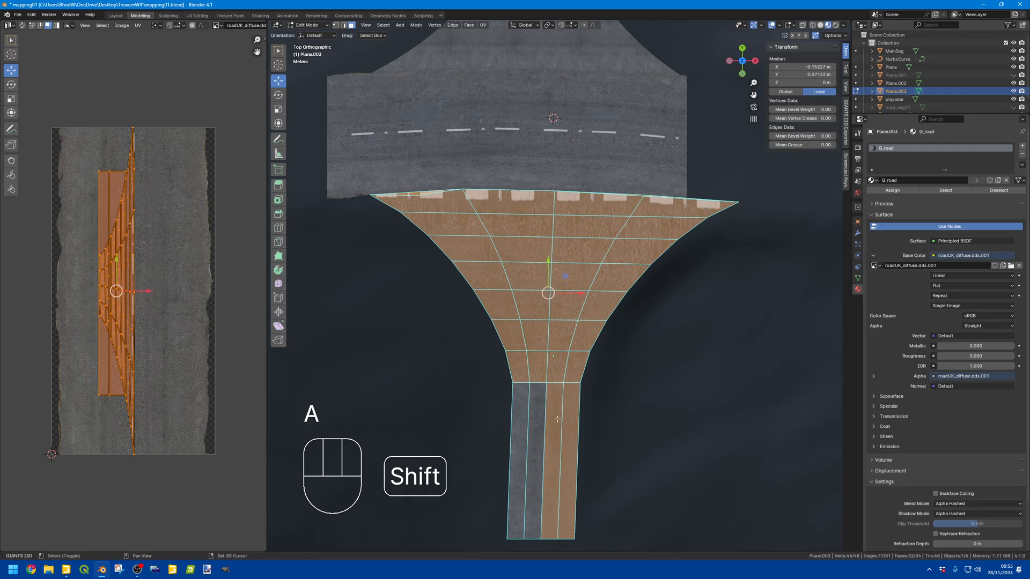
pyautogui.keyDown('shift'); pyautogui.click(555, 419); pyautogui.keyUp('shift')
pyautogui.keyDown('shift'); pyautogui.click(568, 418); pyautogui.keyUp('shift')
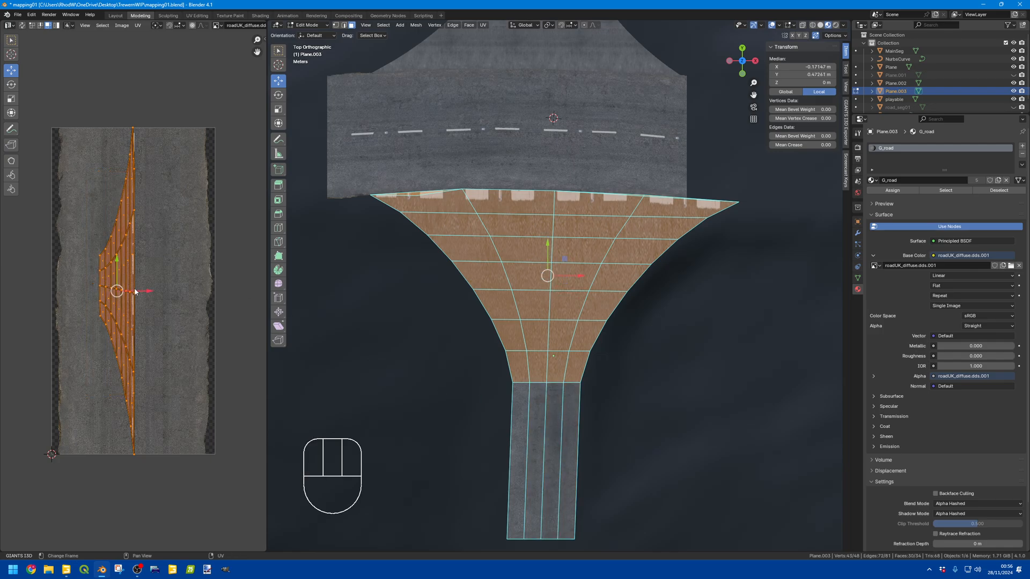
pyautogui.moveTo(135, 292); pyautogui.dragTo(100, 296)
pyautogui.press('s')
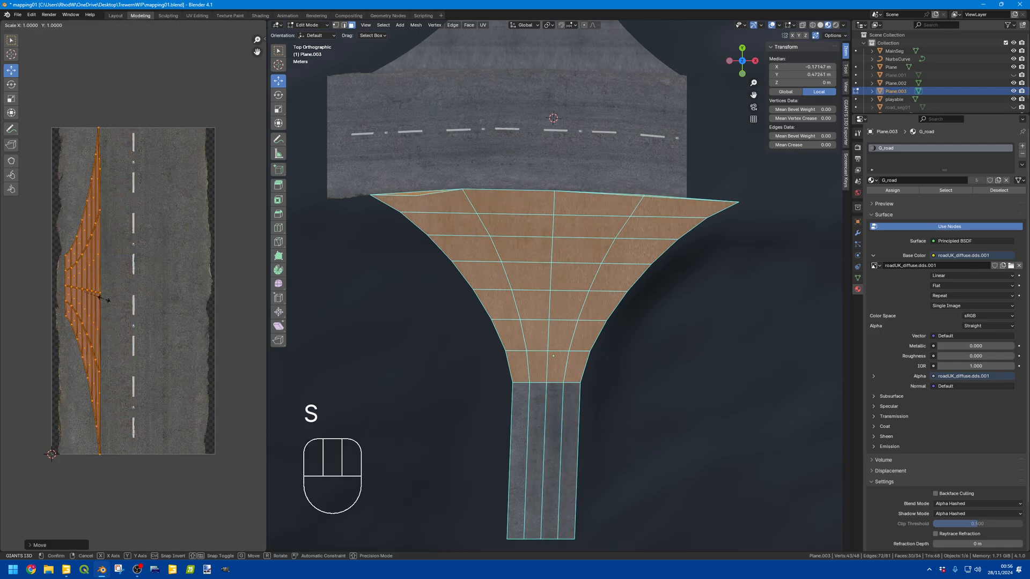
pyautogui.click(107, 294)
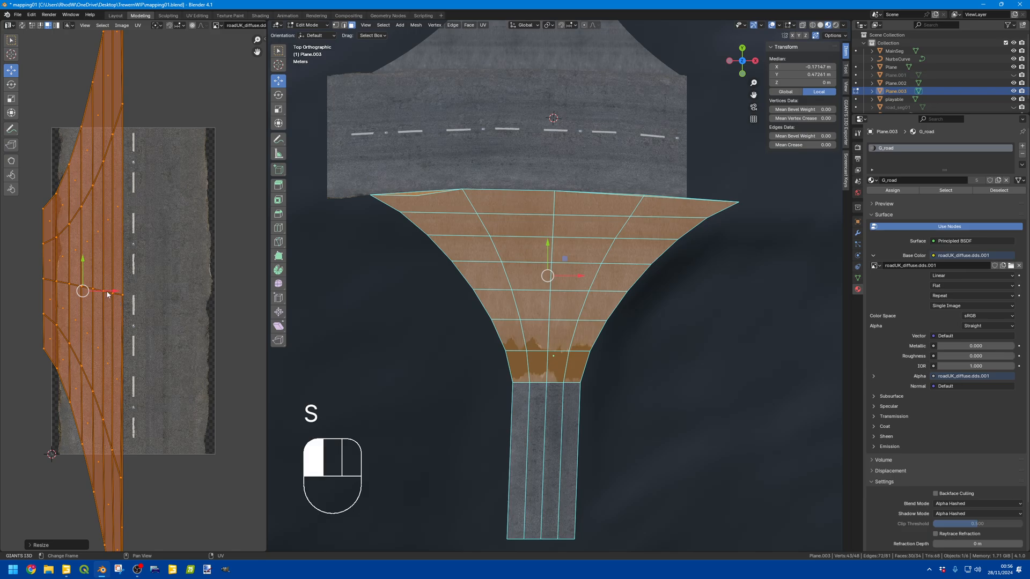
# - Shift the flare's UV island back toward the centre line, shrink it to fit the plain asphalt lane, and inspect the junction
pyautogui.moveTo(107, 294); pyautogui.dragTo(119, 296)
pyautogui.press('s')
pyautogui.click(113, 296)
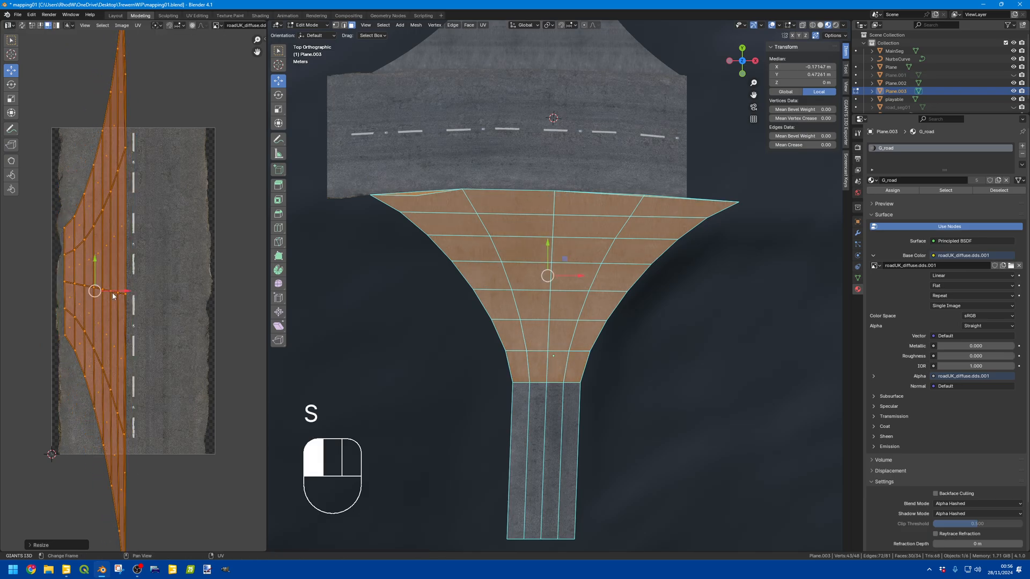
pyautogui.click(300, 301)
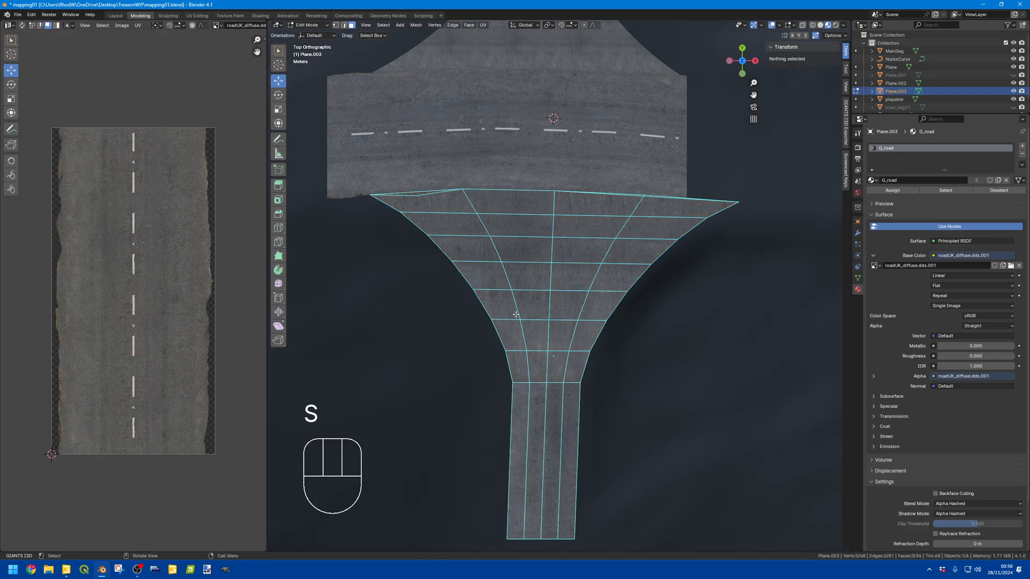
pyautogui.scroll(-2, 516, 314)
pyautogui.moveTo(525, 311); pyautogui.dragTo(569, 294, button='middle')
pyautogui.press('Tab')
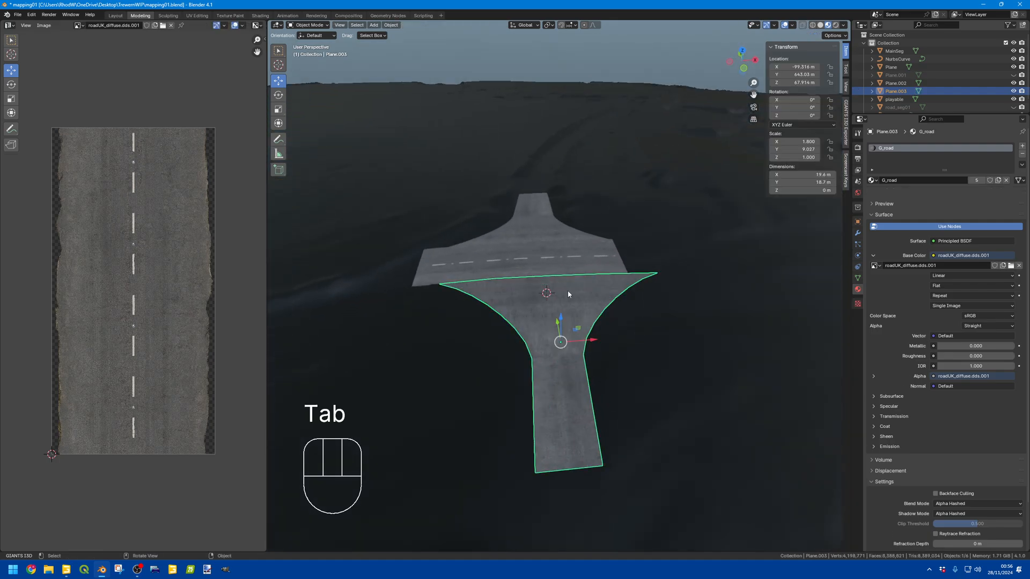
pyautogui.moveTo(644, 332); pyautogui.dragTo(552, 339, button='middle')
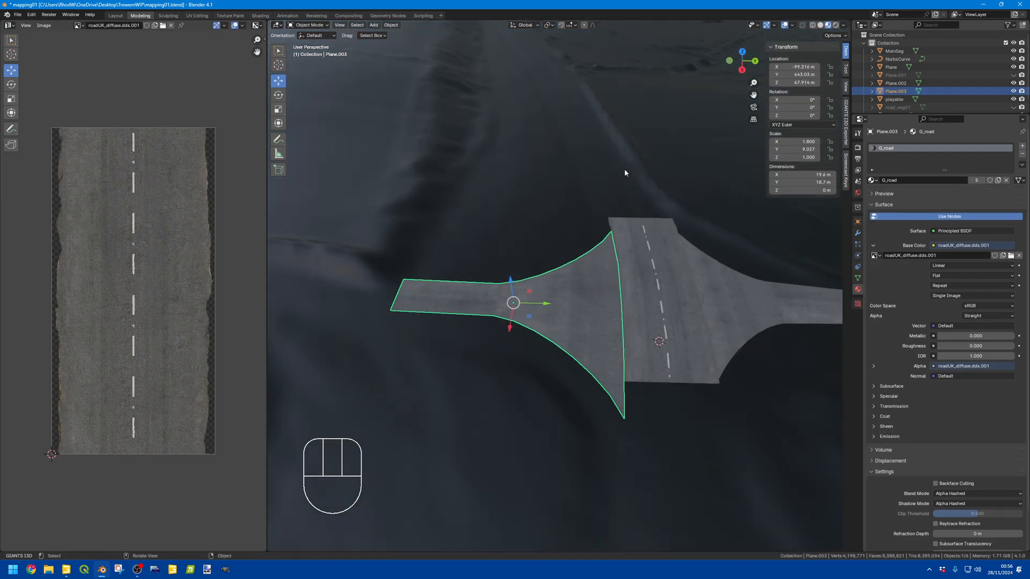
# - Join the new side road, the main road segment and the first side road into one object and check its mesh
pyautogui.click(625, 173)
pyautogui.click(593, 294)
pyautogui.keyDown('shift'); pyautogui.click(655, 305); pyautogui.keyUp('shift')
pyautogui.keyDown('shift'); pyautogui.click(732, 307); pyautogui.keyUp('shift')
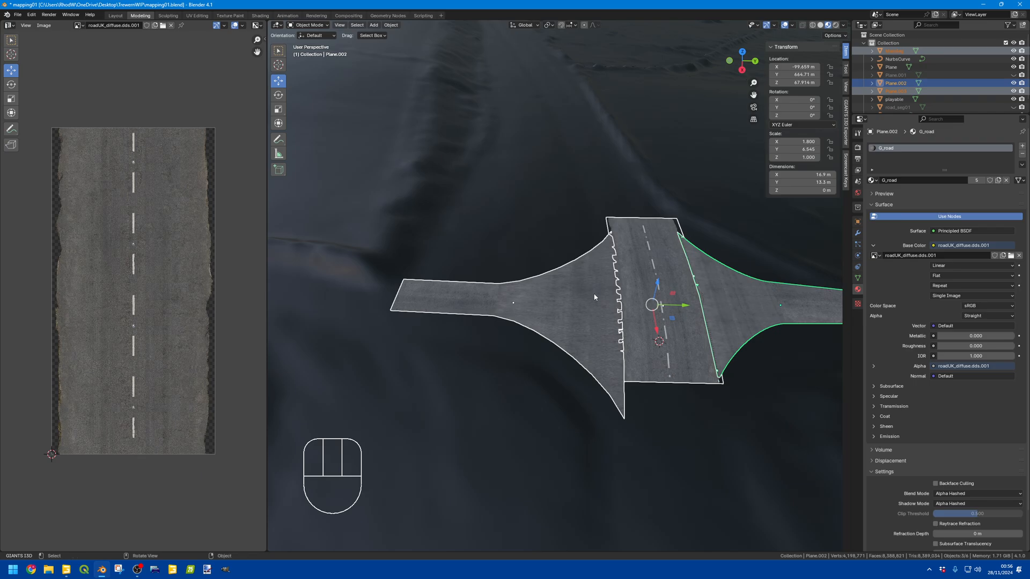
pyautogui.keyDown('shift'); pyautogui.moveTo(594, 296); pyautogui.dragTo(487, 252, button='middle'); pyautogui.keyUp('shift')
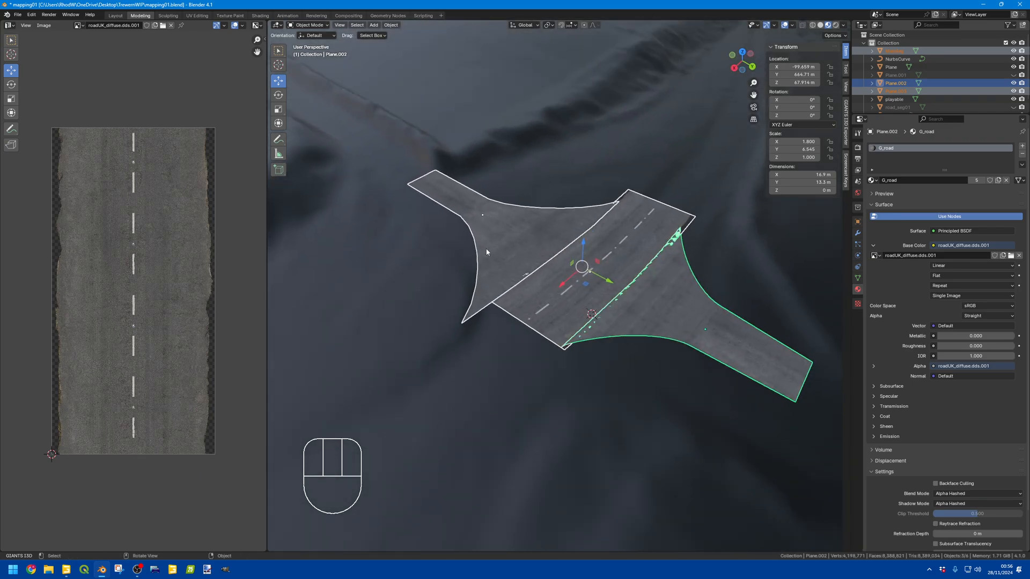
pyautogui.press('ctrl')
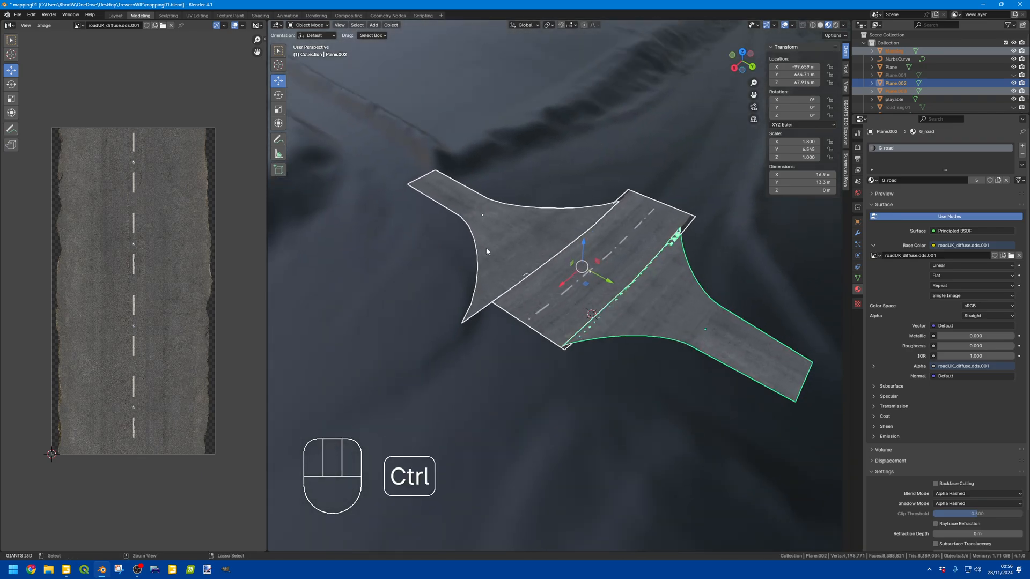
pyautogui.hotkey('ctrl', 'j')
pyautogui.press('Tab')
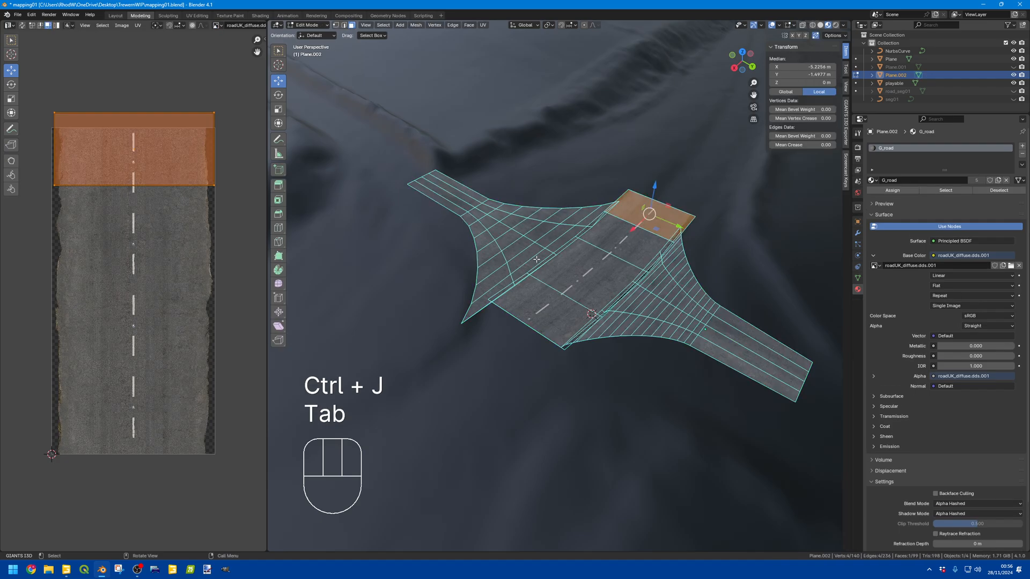
pyautogui.press('Tab')
# - Select the joined junction and show the GIANTS I3D Exporter settings at full width with the Material Templates Library collapsed
pyautogui.click(538, 159)
pyautogui.moveTo(539, 159); pyautogui.dragTo(573, 247, button='middle')
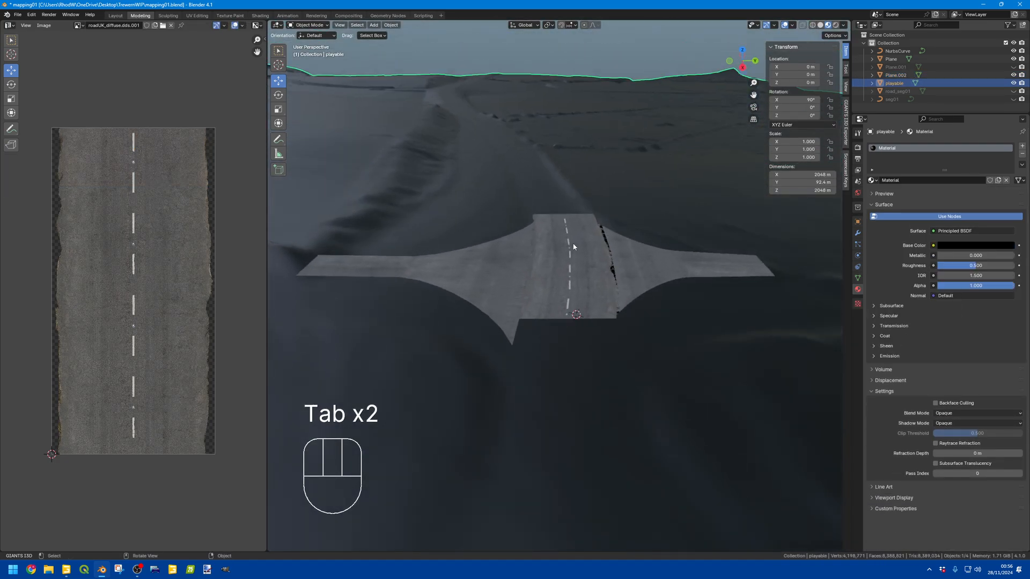
pyautogui.click(412, 261)
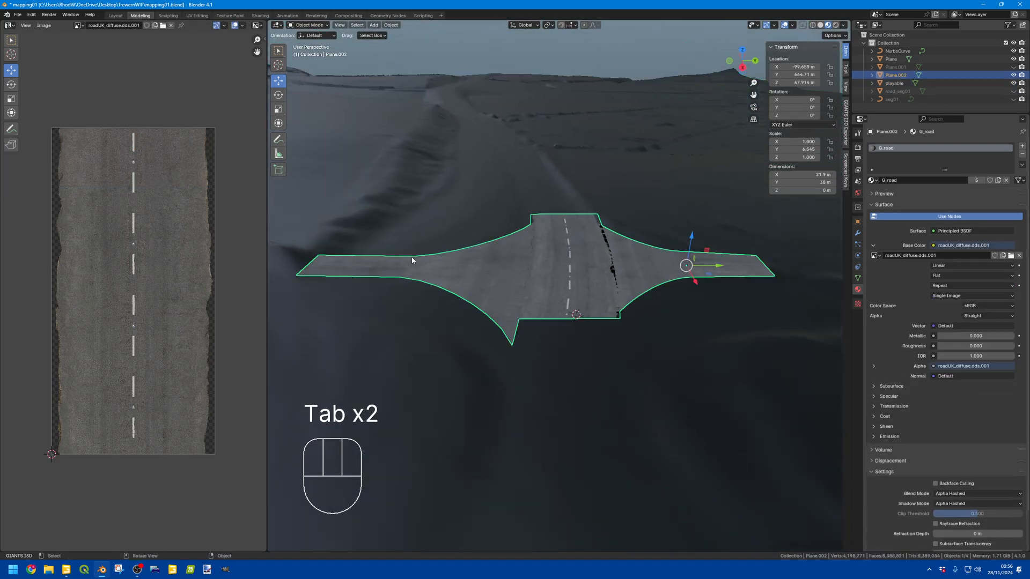
pyautogui.click(846, 122)
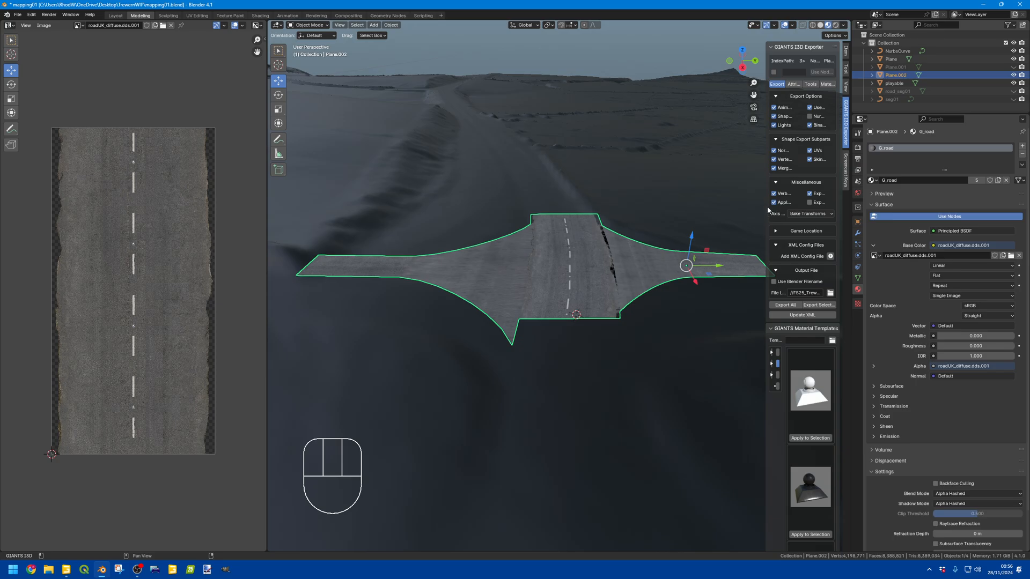
pyautogui.click(774, 328)
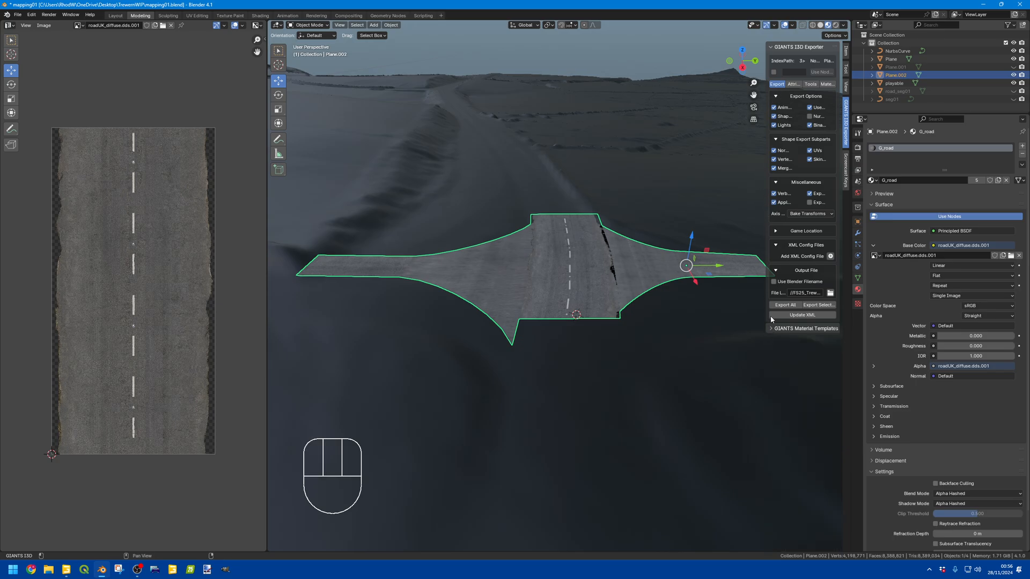
pyautogui.moveTo(765, 253); pyautogui.dragTo(612, 253)
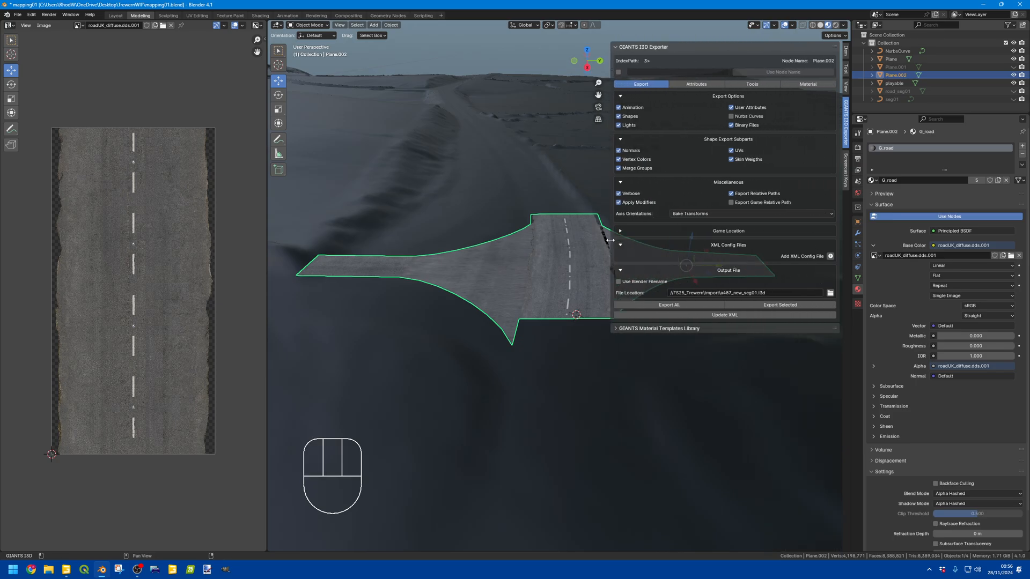
# - Set the I3D export location to a file named Junction in the FS25_Trewern import folder and hide the exporter settings
pyautogui.click(830, 293)
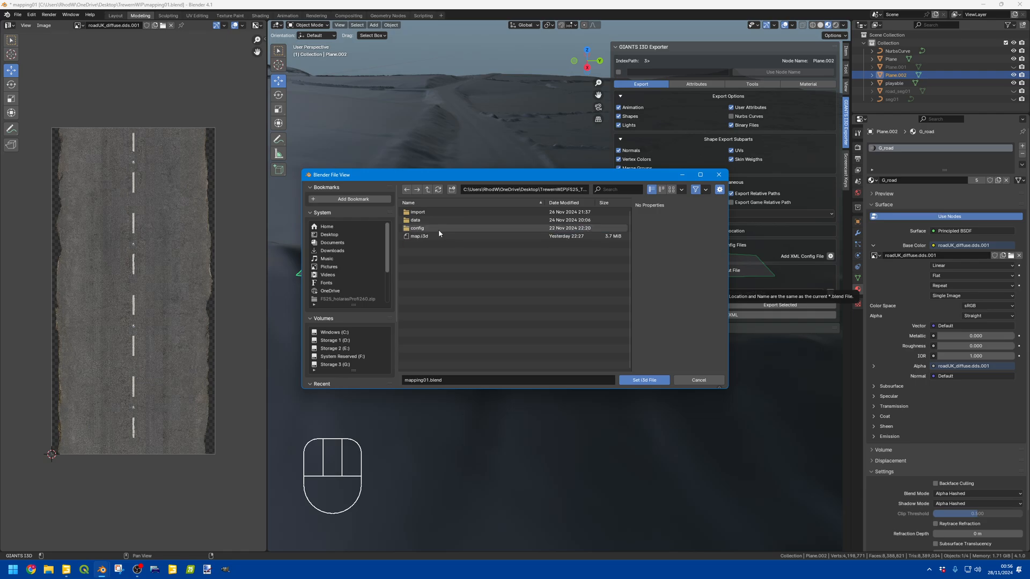
pyautogui.doubleClick(417, 212)
pyautogui.click(428, 378)
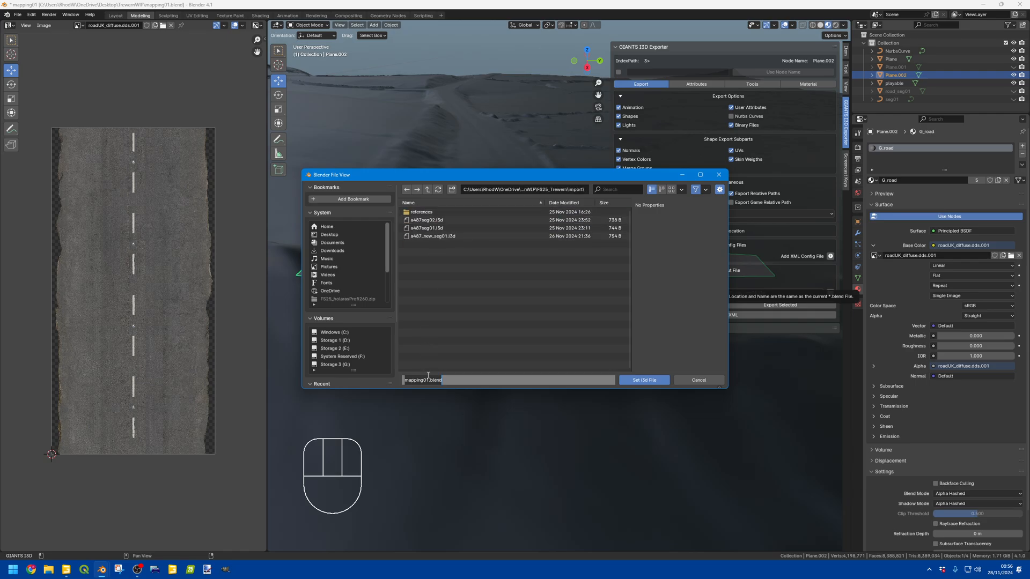
pyautogui.write('Junction')
pyautogui.press('Return')
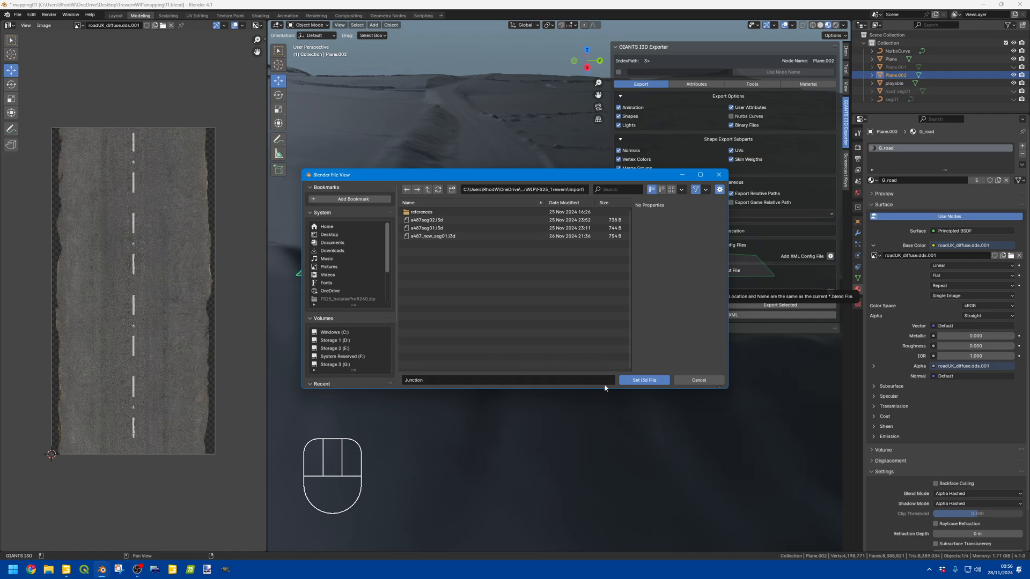
pyautogui.click(644, 380)
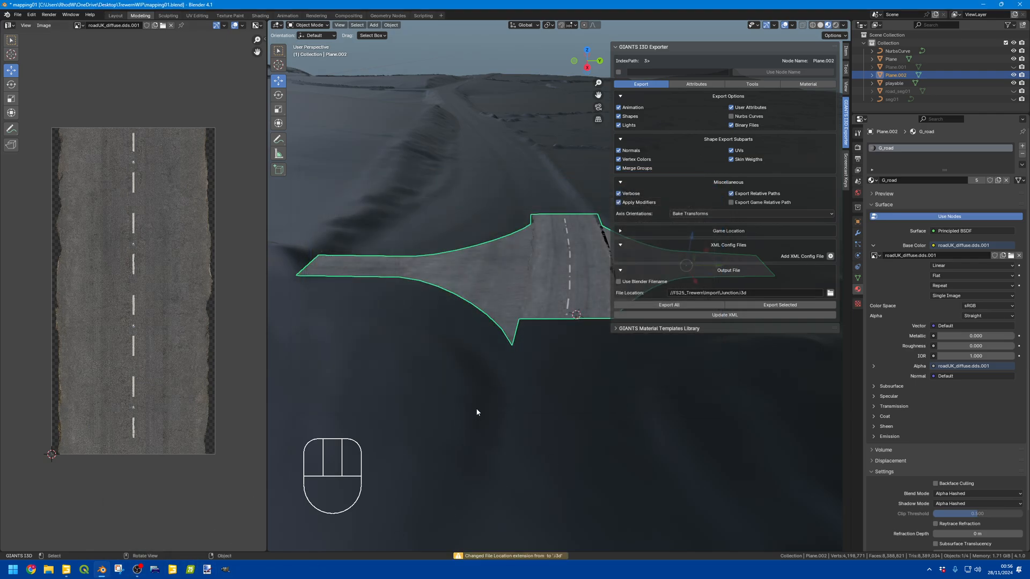
pyautogui.press('n')
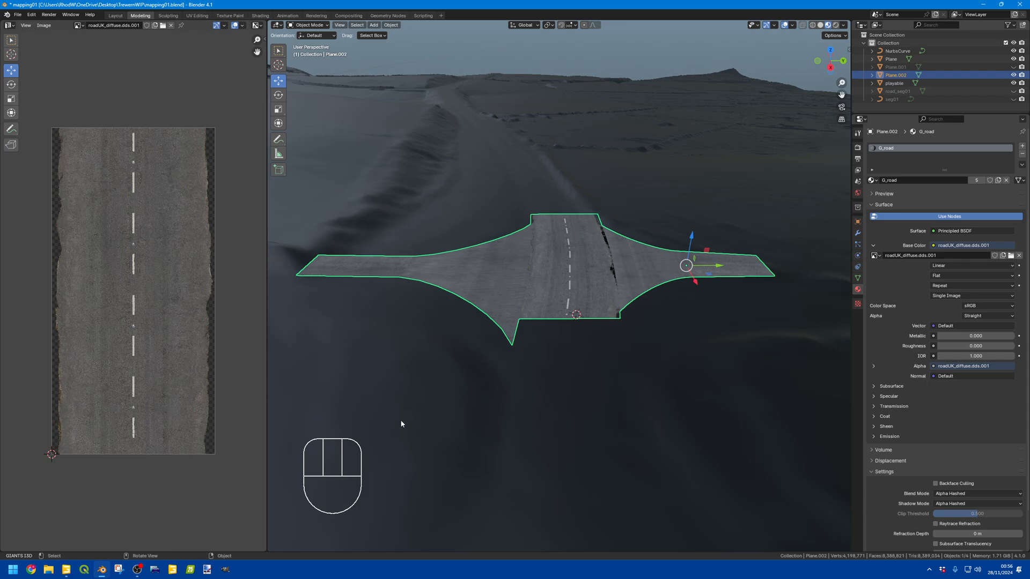
# - Switch to GIANTS Editor, start a file import and look for the junction file in the FS25_Trewern import folder
pyautogui.hotkey('alt', 'Tab')
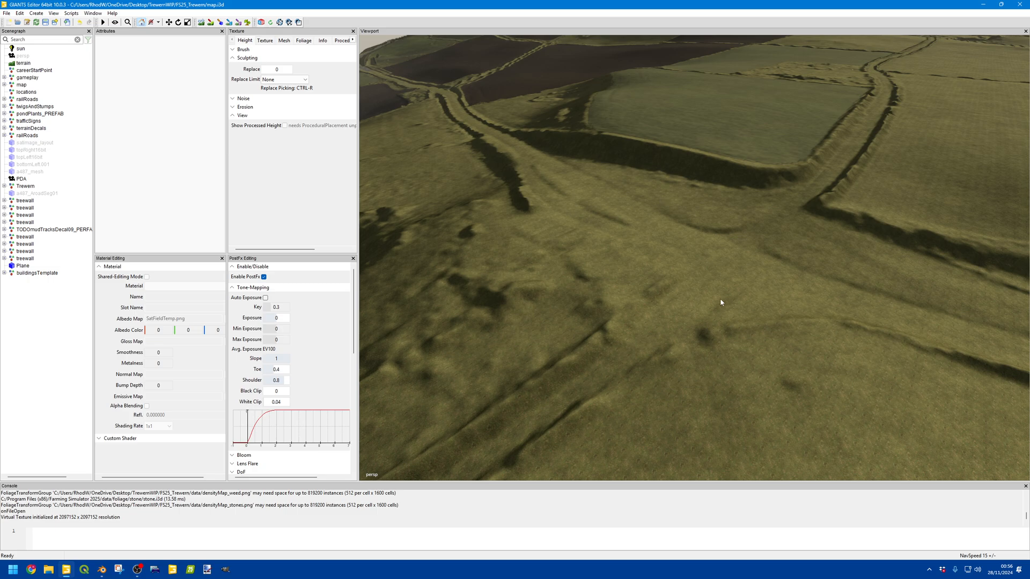
pyautogui.click(68, 23)
pyautogui.doubleClick(596, 114)
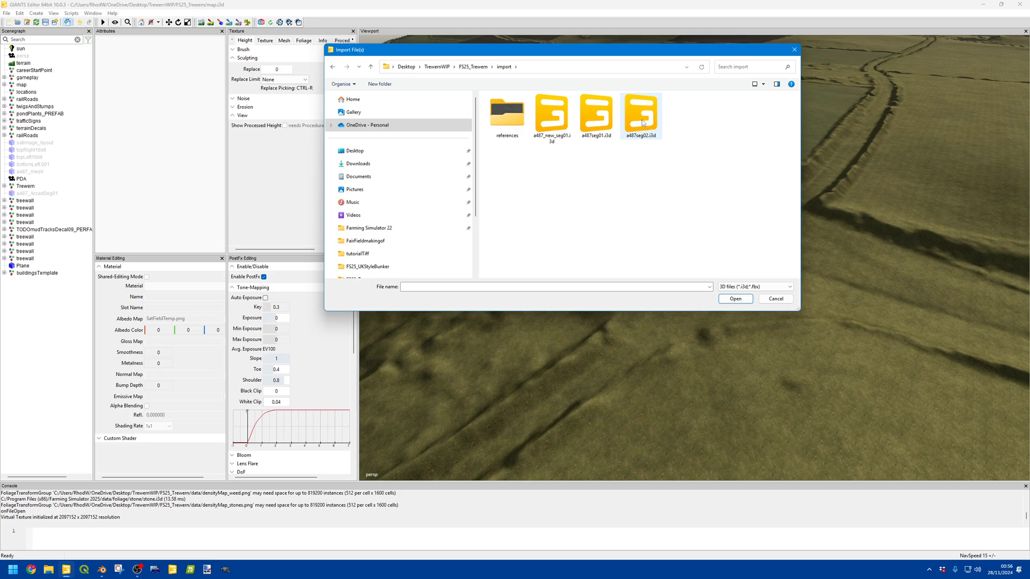
pyautogui.doubleClick(487, 112)
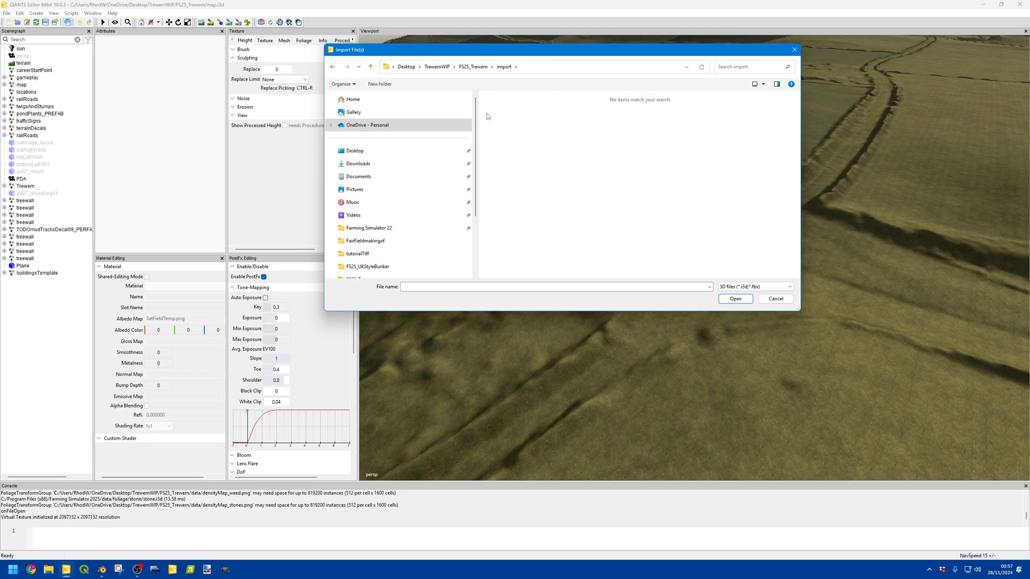
pyautogui.click(503, 66)
pyautogui.click(474, 67)
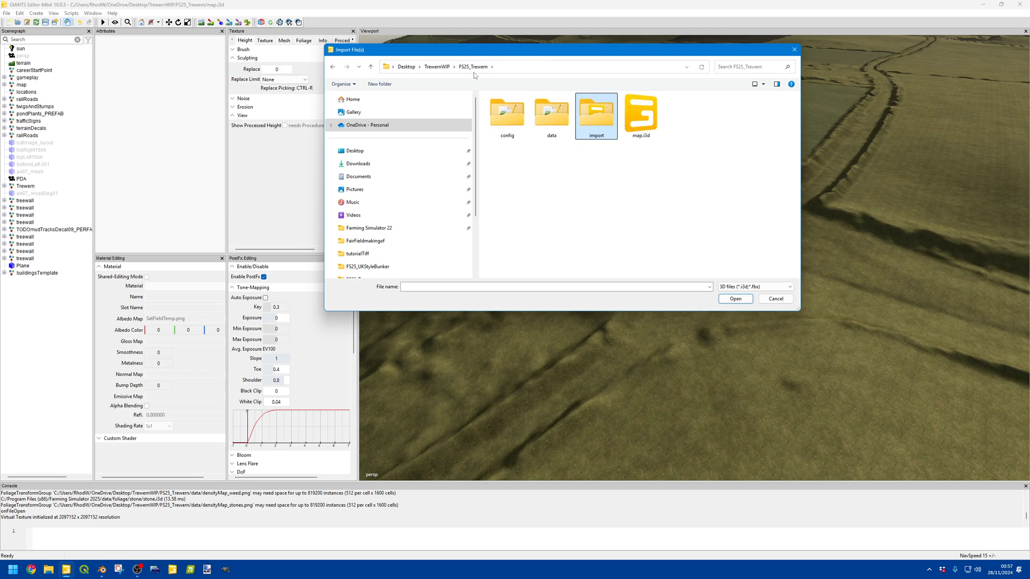
pyautogui.click(547, 187)
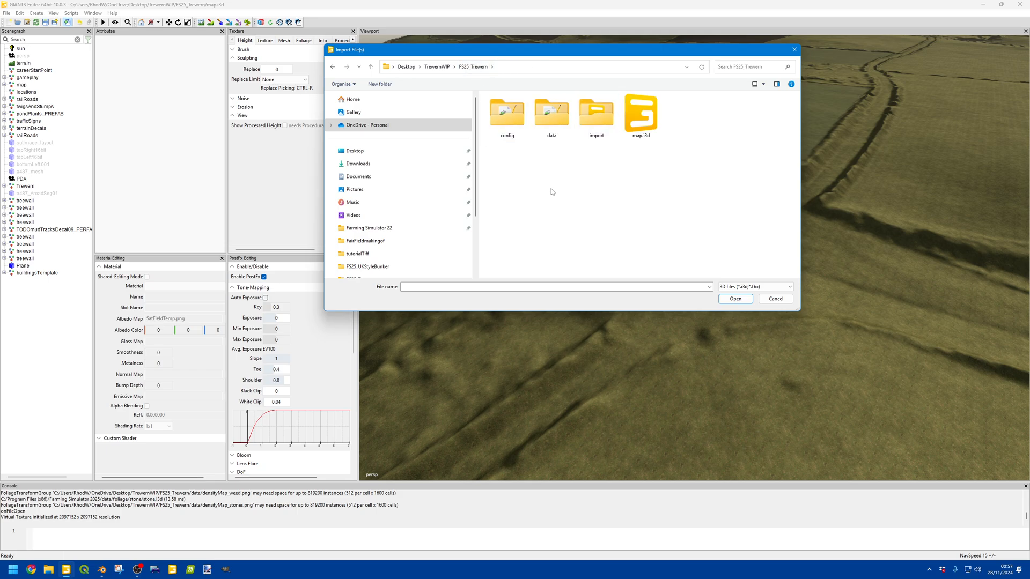
# - Switch back to Blender and export only the selected junction object as an I3D file
pyautogui.click(102, 570)
pyautogui.click(848, 50)
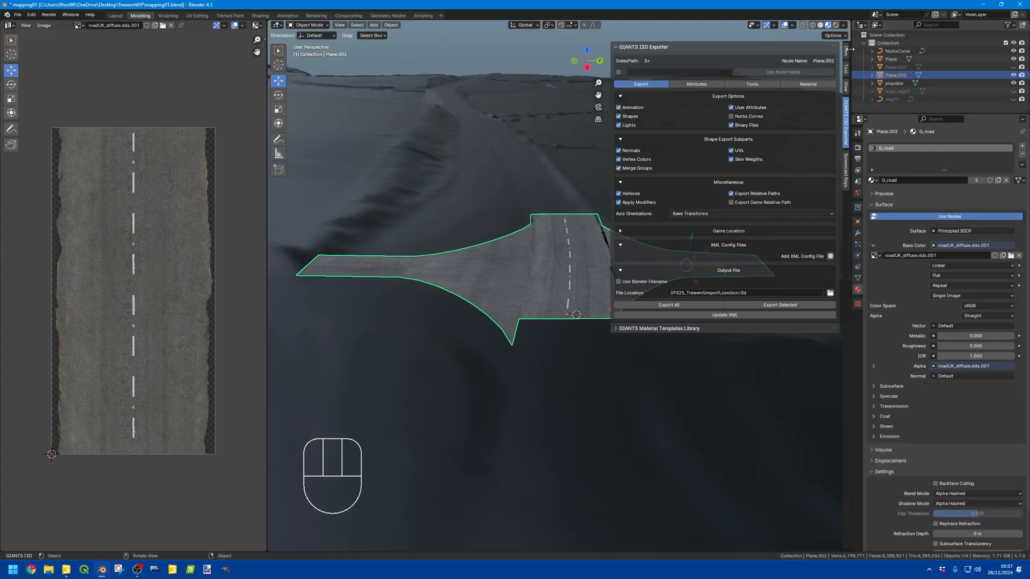
pyautogui.click(775, 305)
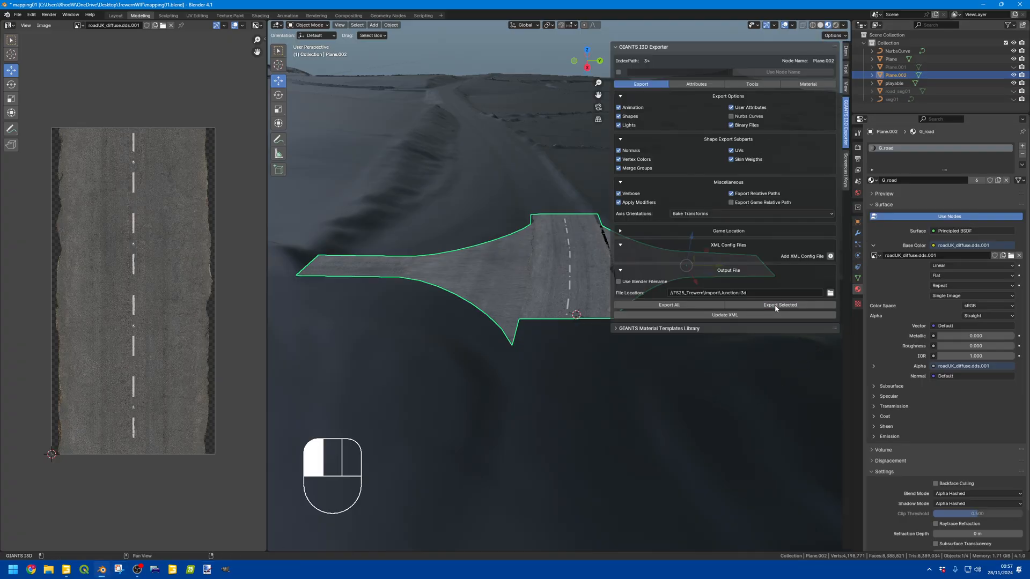
# - Switch to GIANTS Editor, import Junction.i3d and lower the junction toward the terrain to a Y position of about 65.2
pyautogui.click(71, 572)
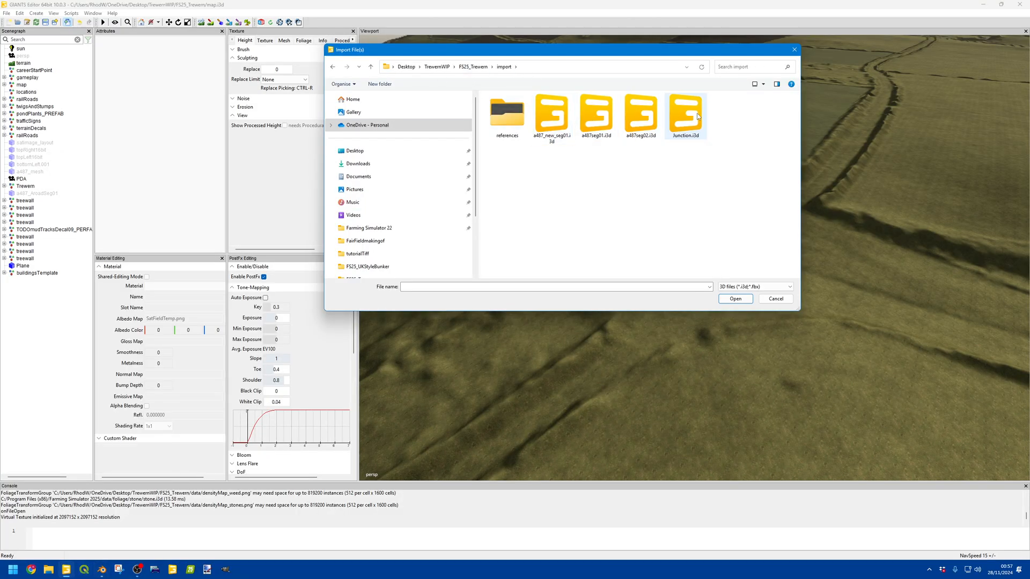
pyautogui.doubleClick(686, 121)
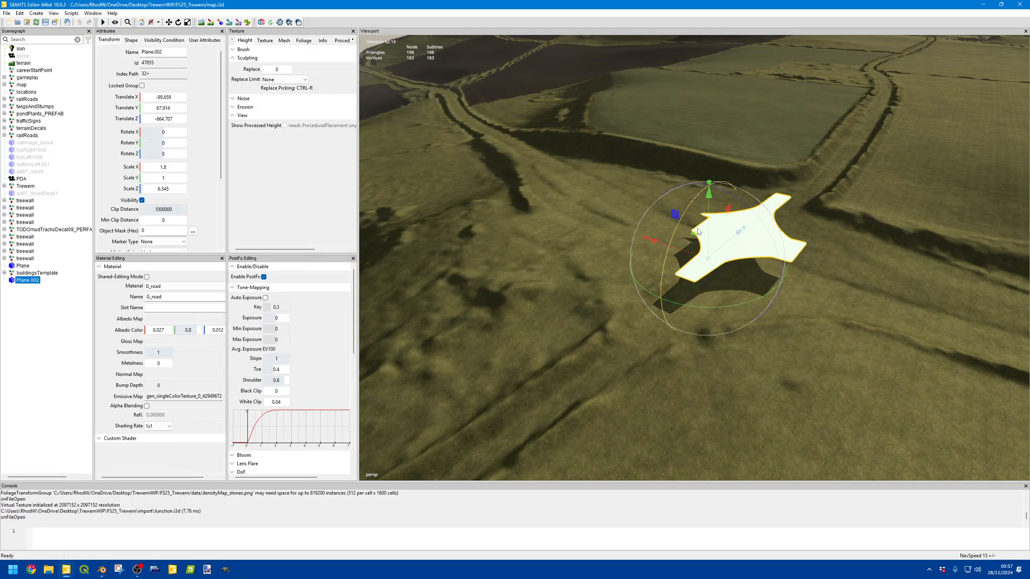
pyautogui.moveTo(705, 211); pyautogui.dragTo(700, 228)
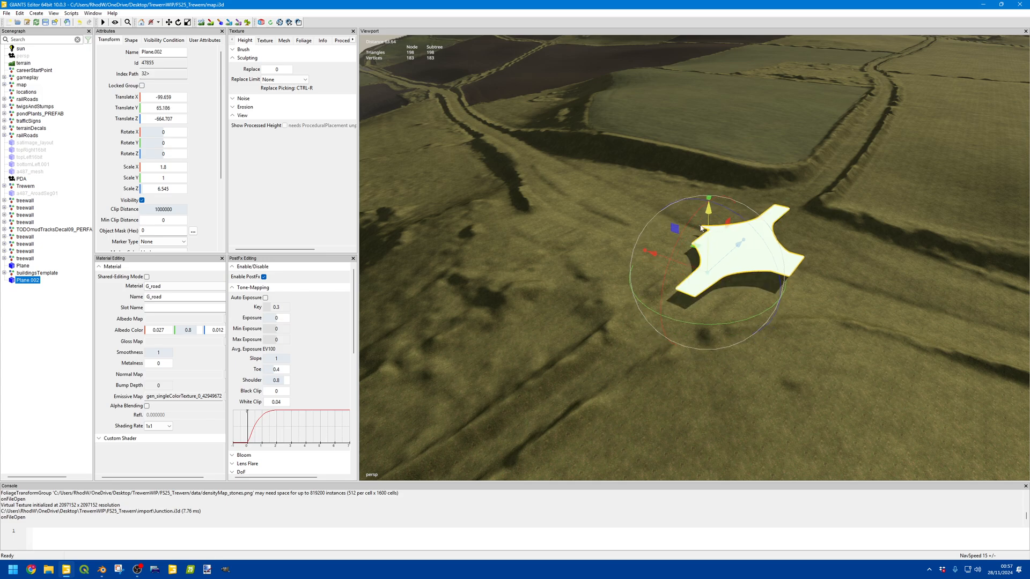
# - Widen the material settings and assign roadUK_diffuse.dds as the albedo map of the G_road material
pyautogui.moveTo(226, 188); pyautogui.dragTo(318, 189)
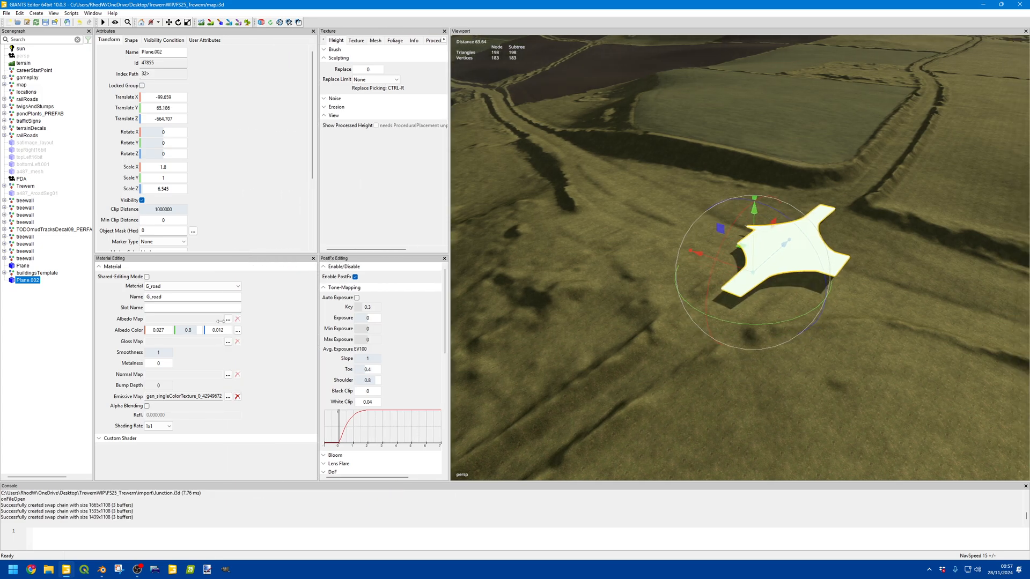
pyautogui.click(228, 319)
pyautogui.click(327, 54)
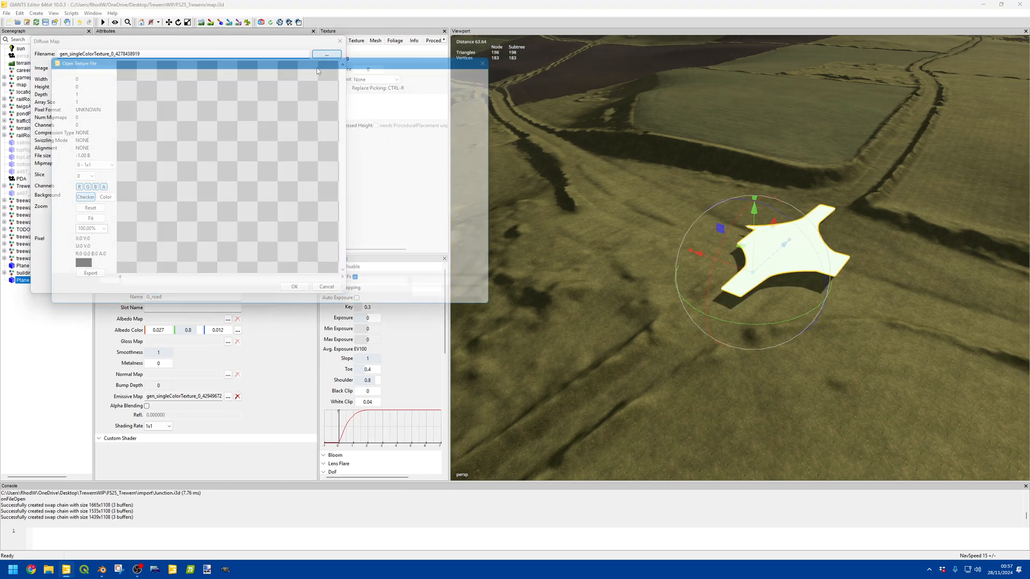
pyautogui.click(297, 128)
pyautogui.click(445, 302)
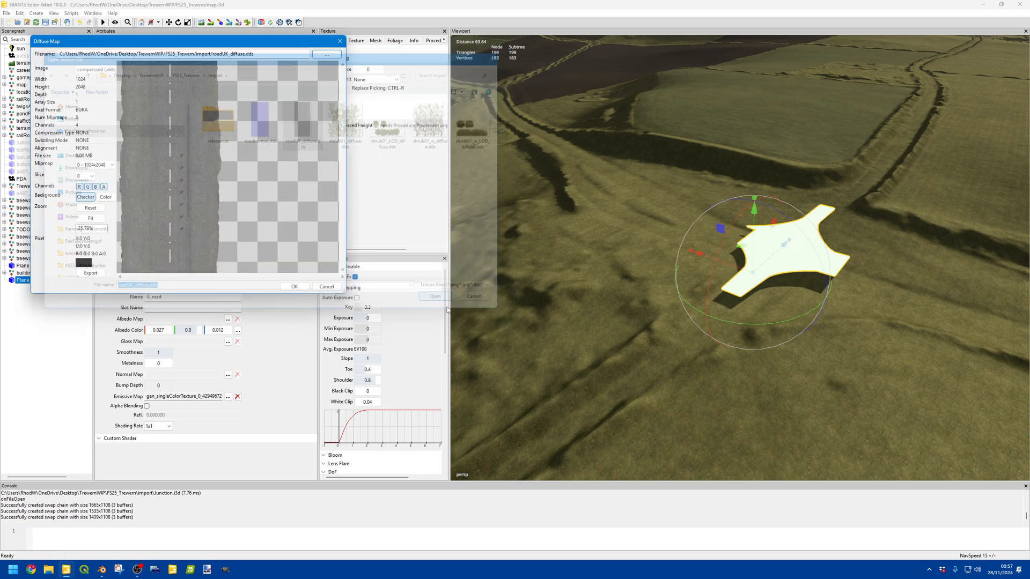
pyautogui.click(294, 287)
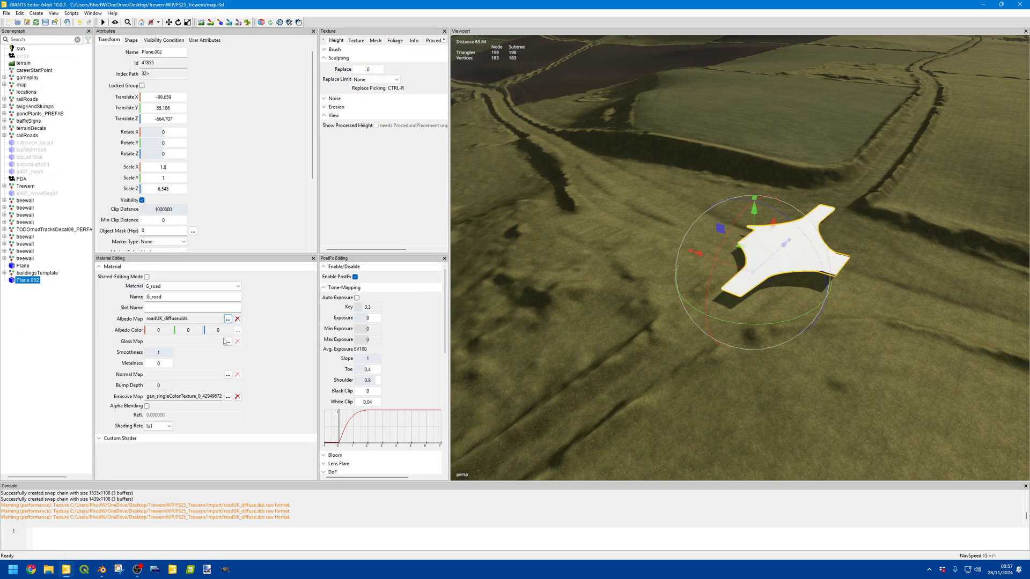
# - Assign roadnormal.dds from the import folder as the normal map of the G_road material
pyautogui.click(228, 374)
pyautogui.click(325, 55)
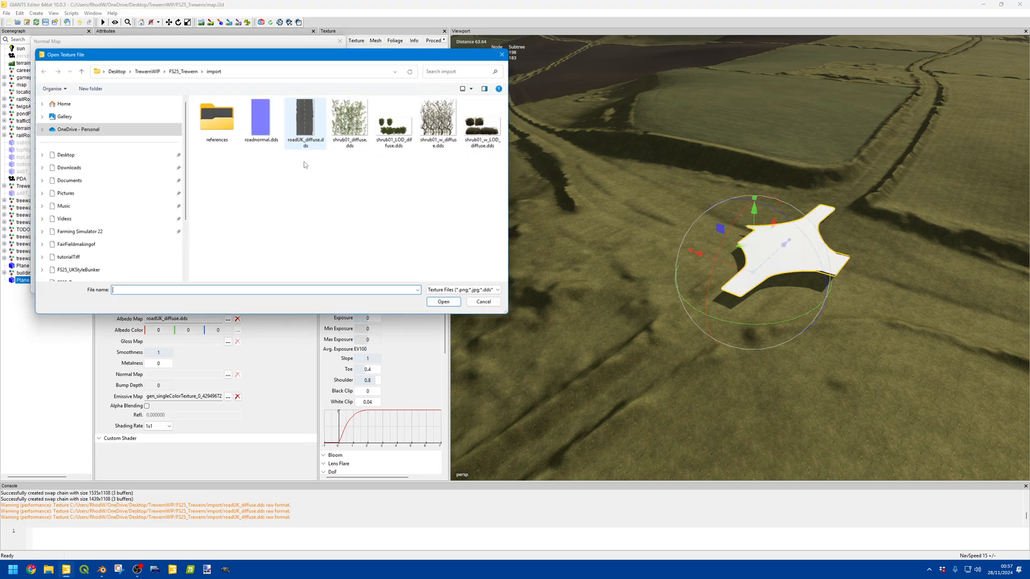
pyautogui.doubleClick(265, 115)
pyautogui.click(295, 286)
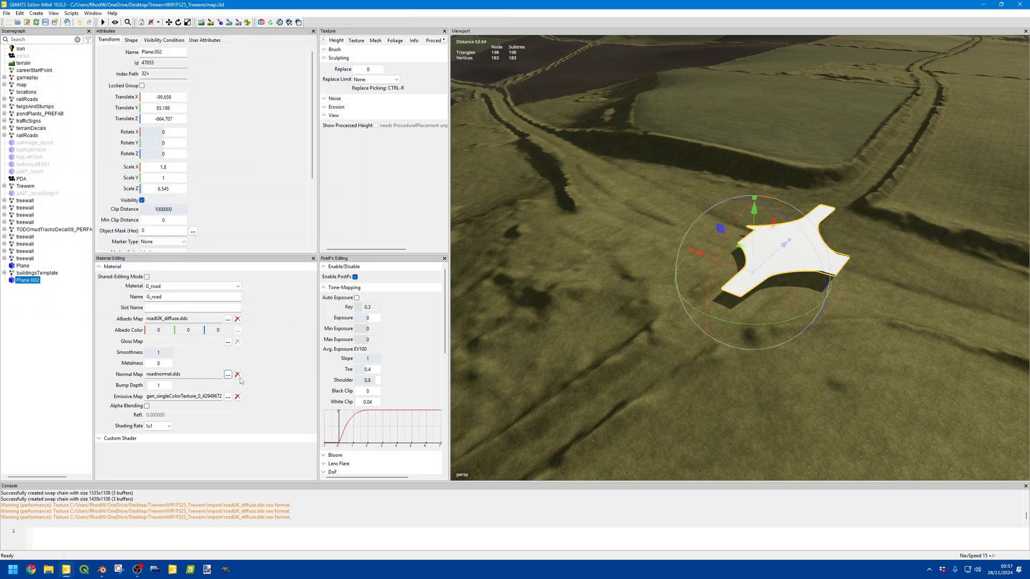
# - Remove the G_road material's emissive map, set its smoothness to 0 and view the textured junction up close
pyautogui.click(238, 396)
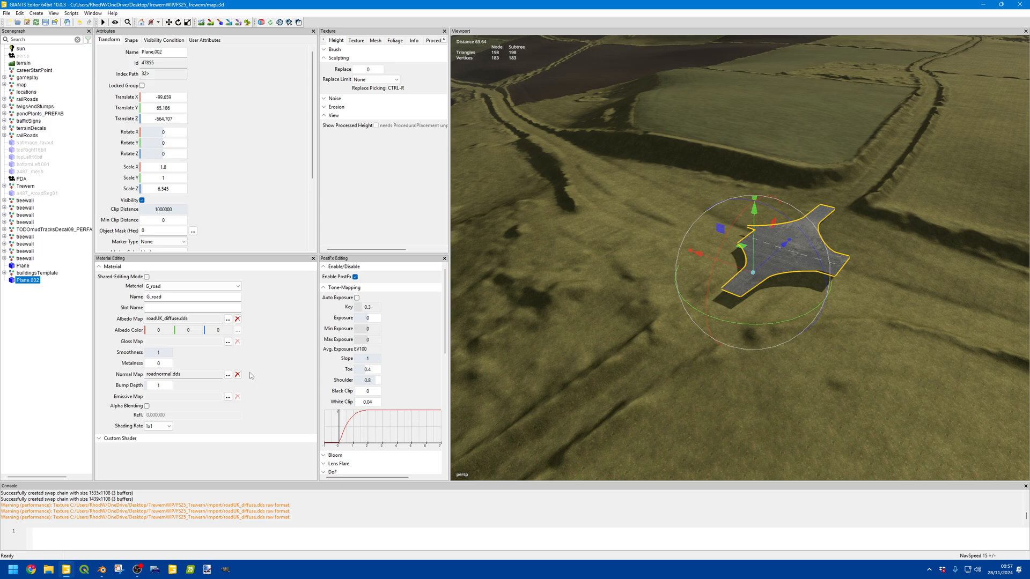
pyautogui.moveTo(160, 355); pyautogui.dragTo(134, 355)
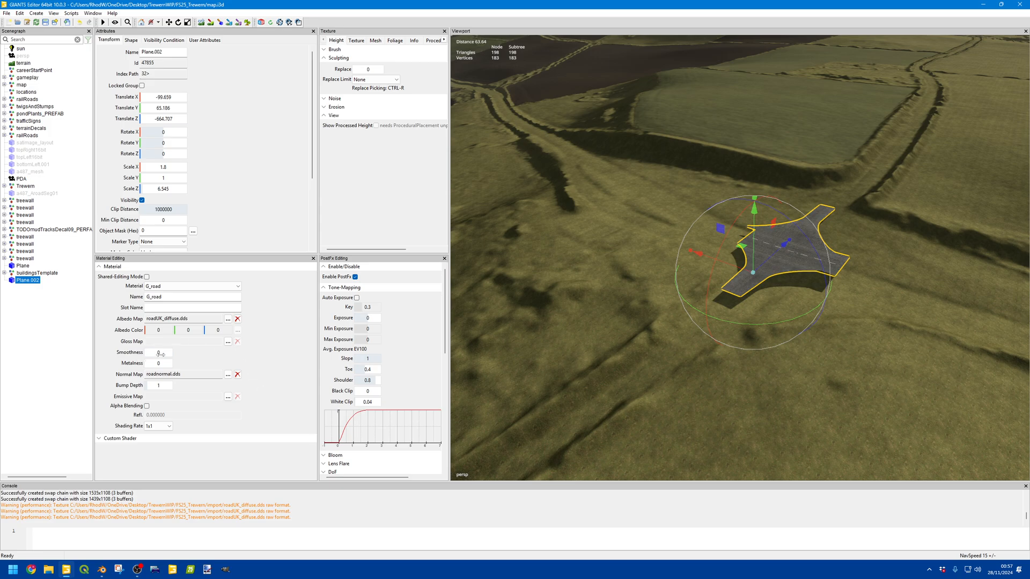
pyautogui.scroll(10, 758, 370)
pyautogui.keyDown('alt'); pyautogui.moveTo(758, 370); pyautogui.dragTo(672, 347); pyautogui.keyUp('alt')
pyautogui.scroll(-7, 673, 348)
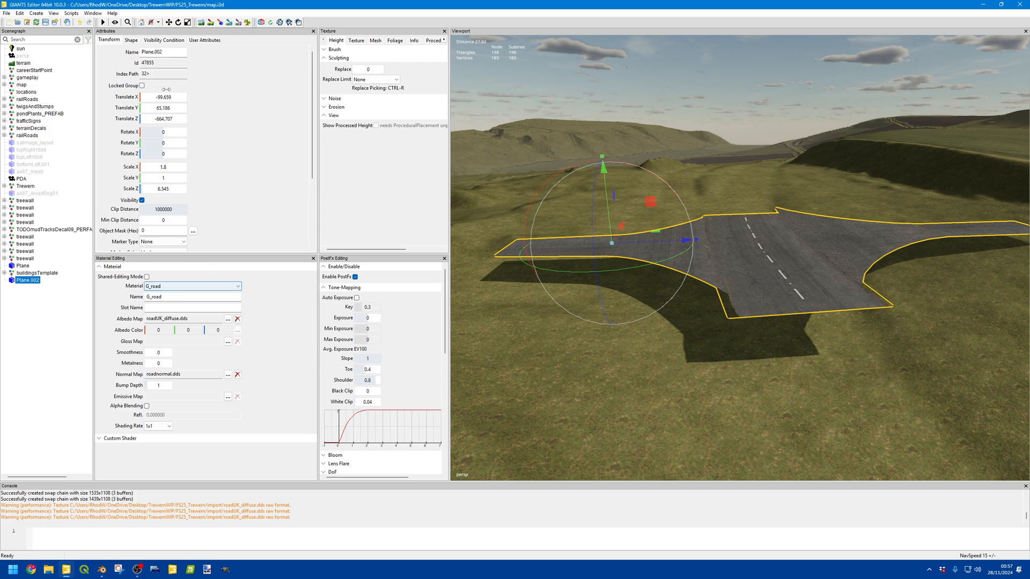
# - Enable Terrain Decal and Non Renderable for the junction shape, then deselect it
pyautogui.click(134, 42)
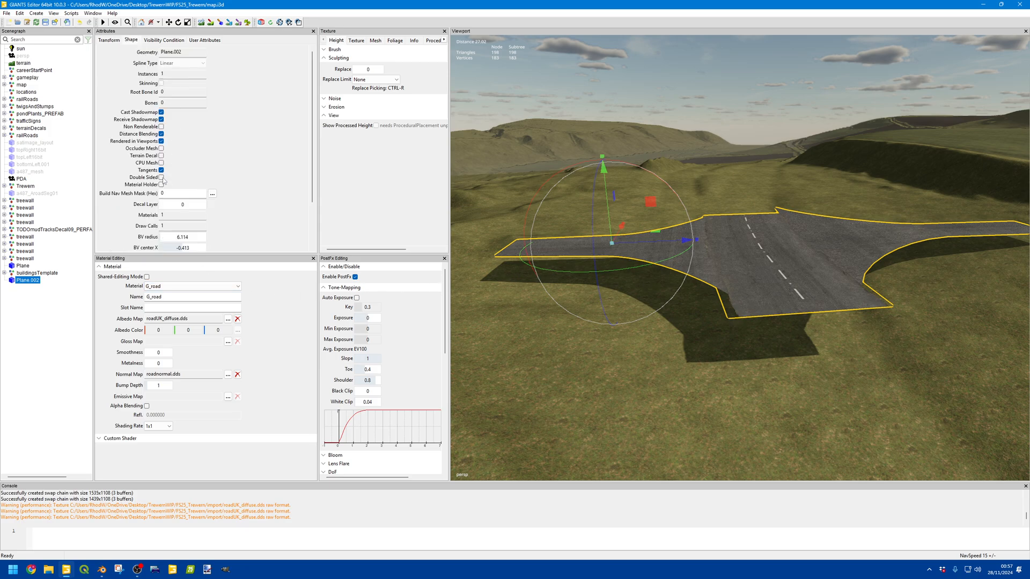
pyautogui.click(161, 156)
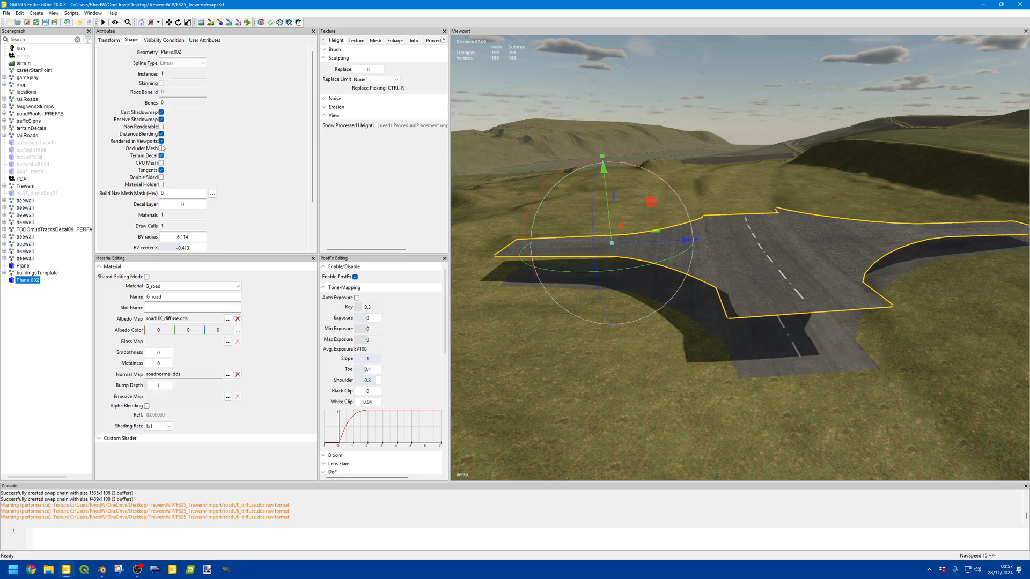
pyautogui.click(161, 127)
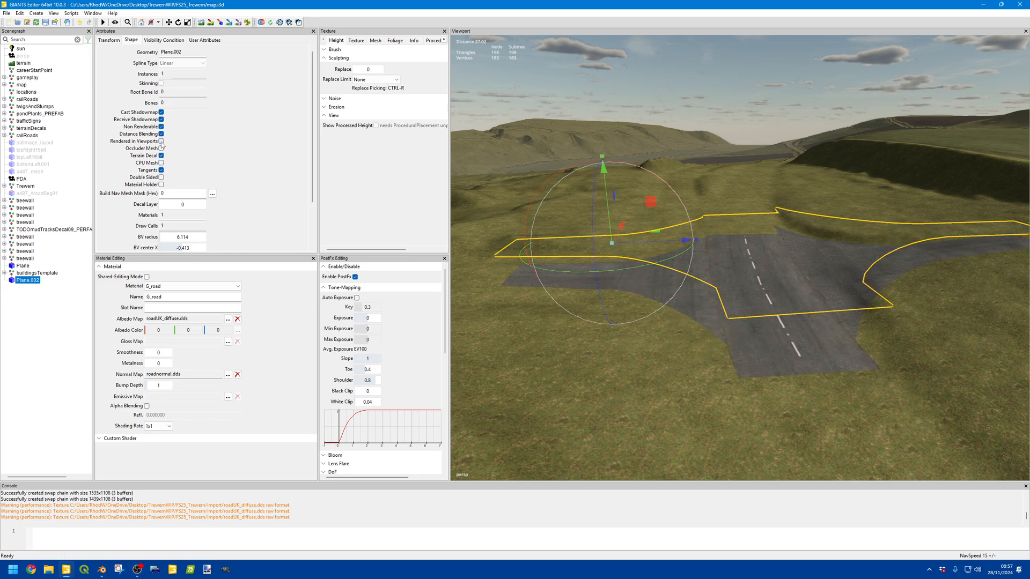
pyautogui.moveTo(601, 160); pyautogui.dragTo(608, 229)
pyautogui.click(731, 243)
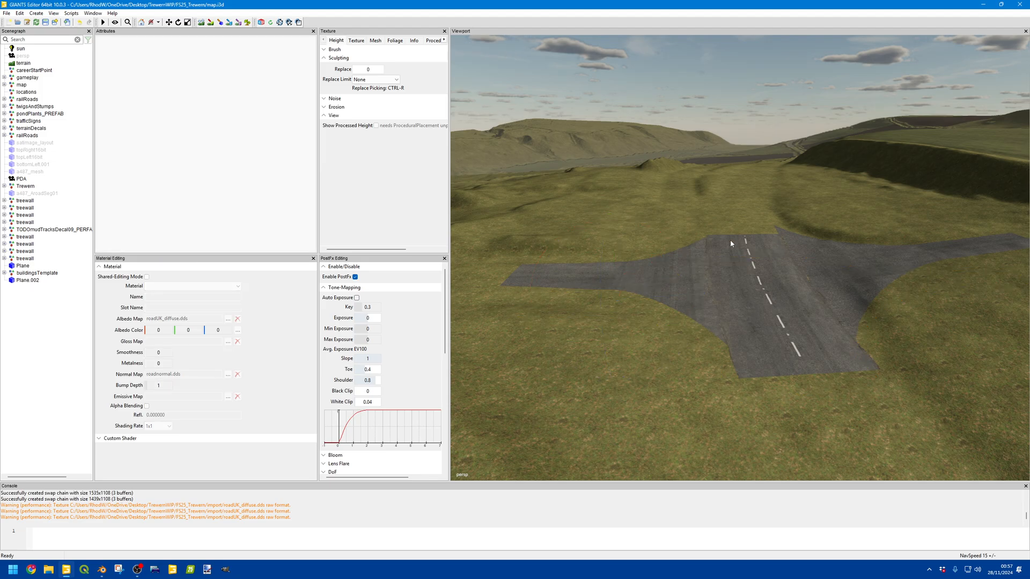
# - Inspect the projected junction decal from several angles, checking the side roads, the centre line and the fit to the terrain
pyautogui.keyDown('alt'); pyautogui.moveTo(639, 282); pyautogui.dragTo(722, 287, button='middle'); pyautogui.keyUp('alt')
pyautogui.keyDown('alt'); pyautogui.moveTo(722, 287); pyautogui.dragTo(866, 271); pyautogui.keyUp('alt')
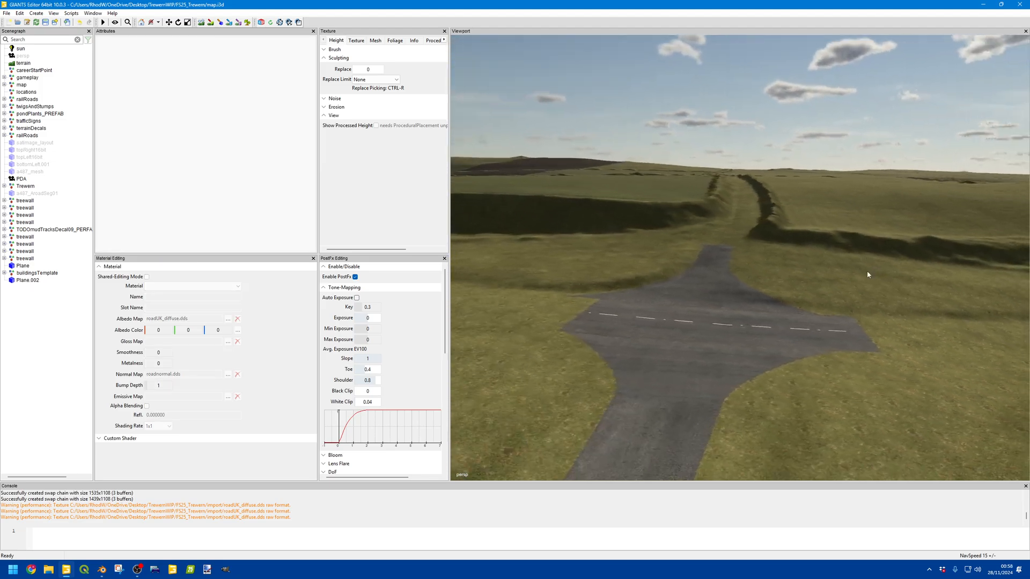
pyautogui.keyDown('alt'); pyautogui.moveTo(866, 272); pyautogui.dragTo(839, 301, button='middle'); pyautogui.keyUp('alt')
pyautogui.scroll(3, 848, 308)
pyautogui.moveTo(839, 301)
pyautogui.keyDown('alt'); pyautogui.mouseDown()
pyautogui.moveTo(849, 308)
pyautogui.moveTo(838, 316)
pyautogui.moveTo(841, 294)
pyautogui.mouseUp(); pyautogui.keyUp('alt')
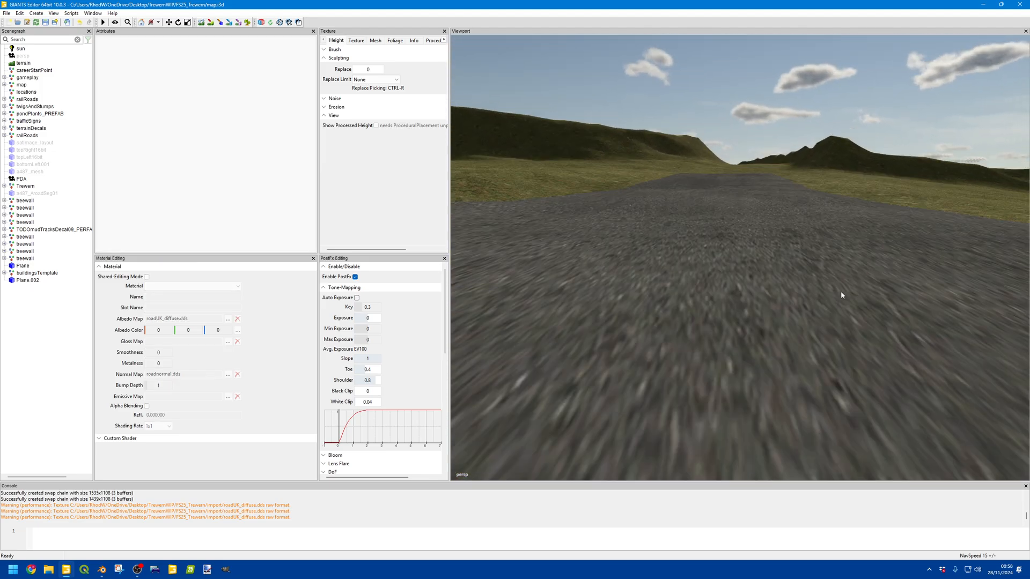
pyautogui.keyDown('alt'); pyautogui.moveTo(841, 294); pyautogui.dragTo(746, 323, button='middle'); pyautogui.keyUp('alt')
pyautogui.scroll(-5, 750, 323)
pyautogui.keyDown('alt'); pyautogui.moveTo(752, 323); pyautogui.dragTo(868, 334); pyautogui.keyUp('alt')
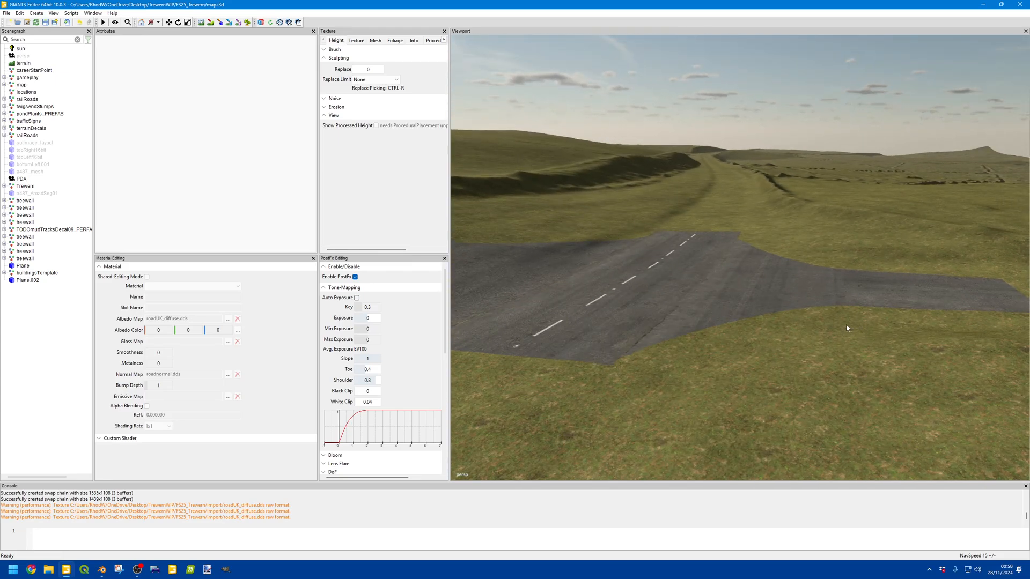
pyautogui.keyDown('alt'); pyautogui.moveTo(902, 313); pyautogui.dragTo(897, 274, button='middle'); pyautogui.keyUp('alt')
pyautogui.keyDown('alt'); pyautogui.moveTo(898, 273); pyautogui.dragTo(911, 255); pyautogui.keyUp('alt')
pyautogui.scroll(3, 915, 274)
pyautogui.keyDown('alt'); pyautogui.moveTo(778, 198); pyautogui.dragTo(760, 349); pyautogui.keyUp('alt')
pyautogui.scroll(-3, 586, 232)
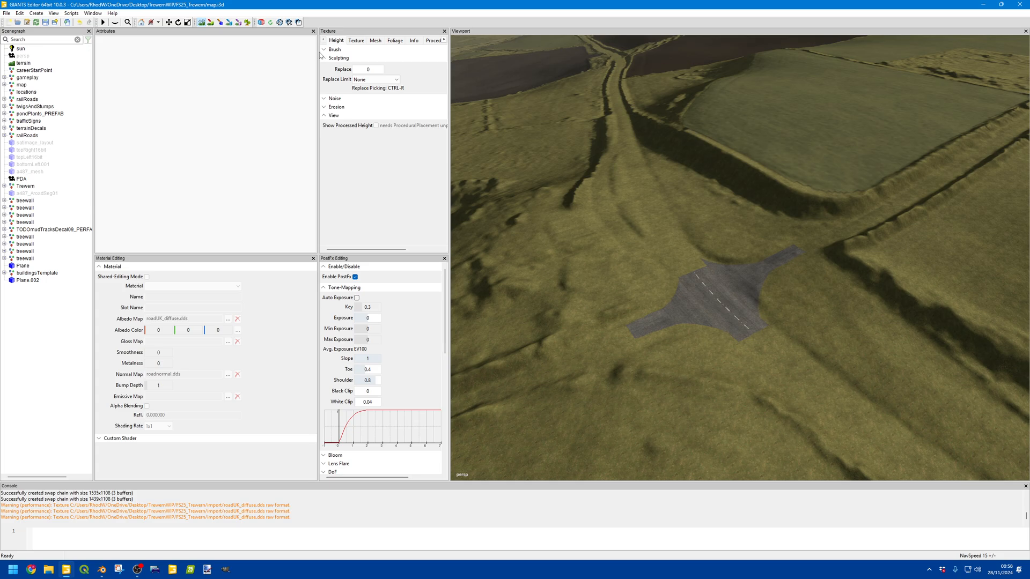
# - Narrow the Attributes area to enlarge the viewport and view the junction surface and centre line up close
pyautogui.moveTo(316, 50); pyautogui.dragTo(159, 49)
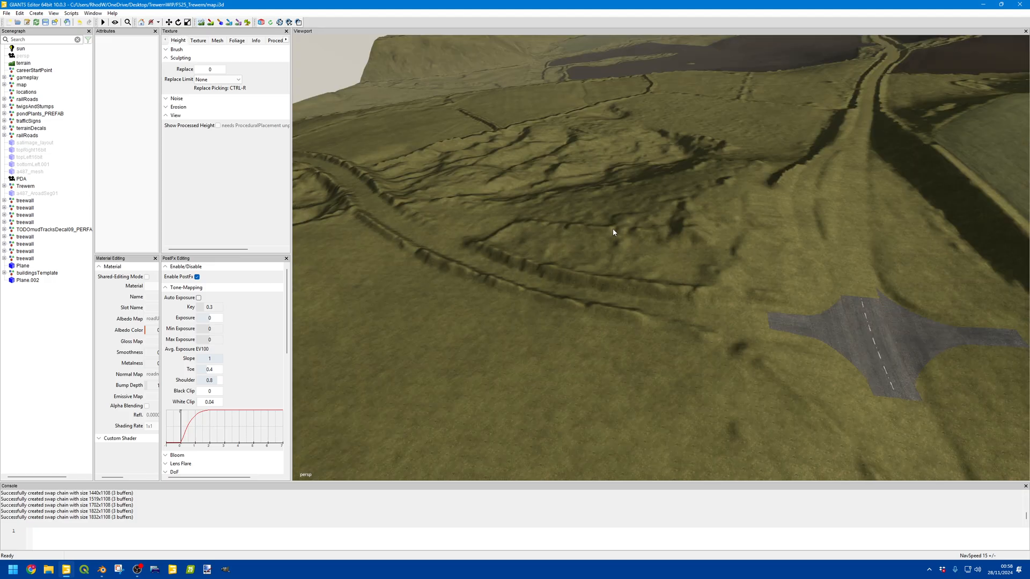
pyautogui.keyDown('alt'); pyautogui.moveTo(614, 232); pyautogui.dragTo(657, 213); pyautogui.keyUp('alt')
pyautogui.scroll(5, 668, 259)
pyautogui.scroll(-5, 678, 225)
pyautogui.scroll(6, 677, 199)
pyautogui.scroll(-3, 704, 229)
pyautogui.scroll(5, 678, 231)
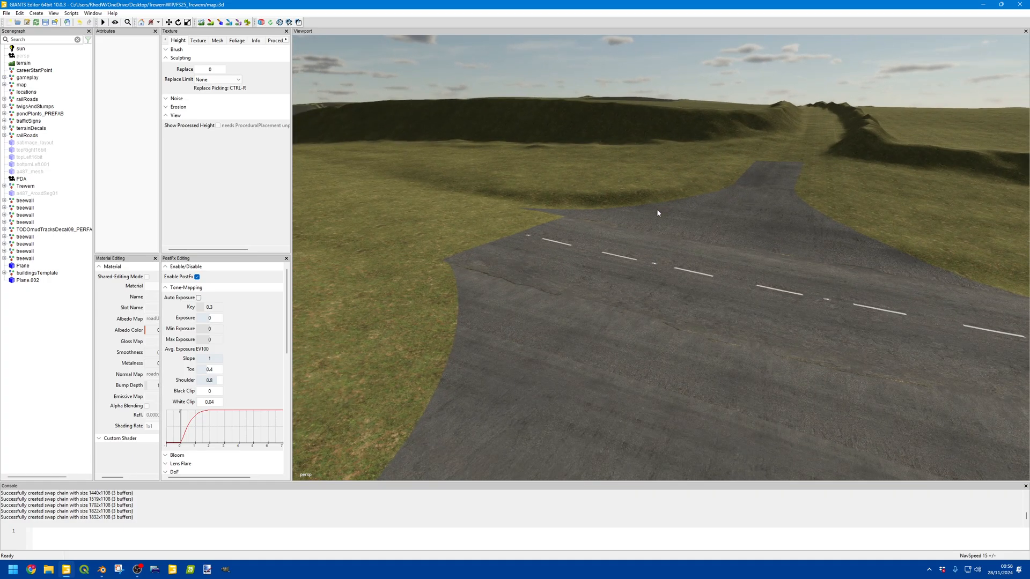
# - Paint grass foliage in the harvestReady state at brush size 7.9 along both verges of the junction's far side road
pyautogui.click(248, 22)
pyautogui.click(234, 179)
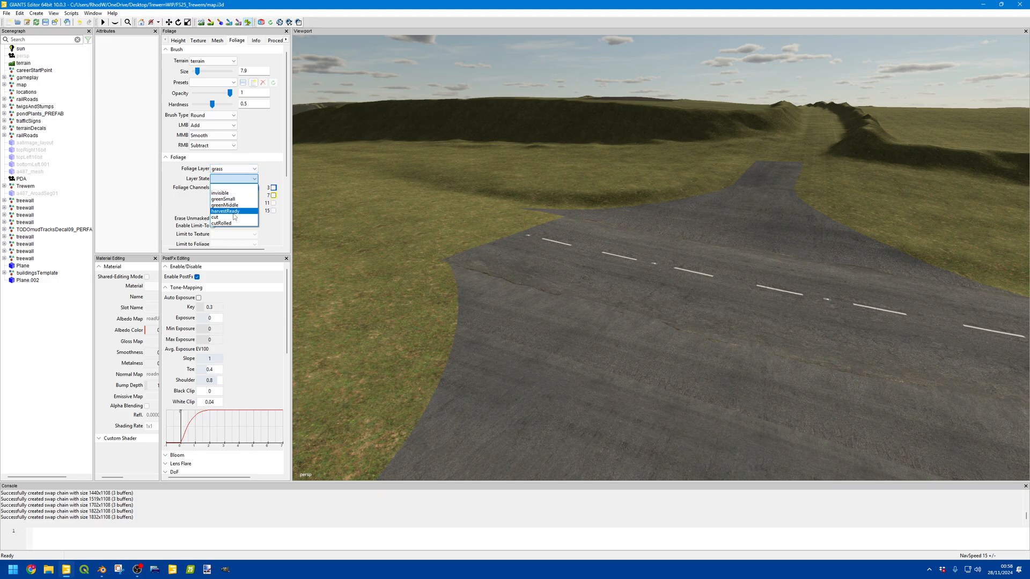
pyautogui.click(225, 212)
pyautogui.click(569, 185)
pyautogui.moveTo(618, 182); pyautogui.dragTo(692, 170)
pyautogui.moveTo(842, 180)
pyautogui.mouseDown()
pyautogui.moveTo(867, 175)
pyautogui.moveTo(880, 197)
pyautogui.moveTo(969, 234)
pyautogui.mouseUp()
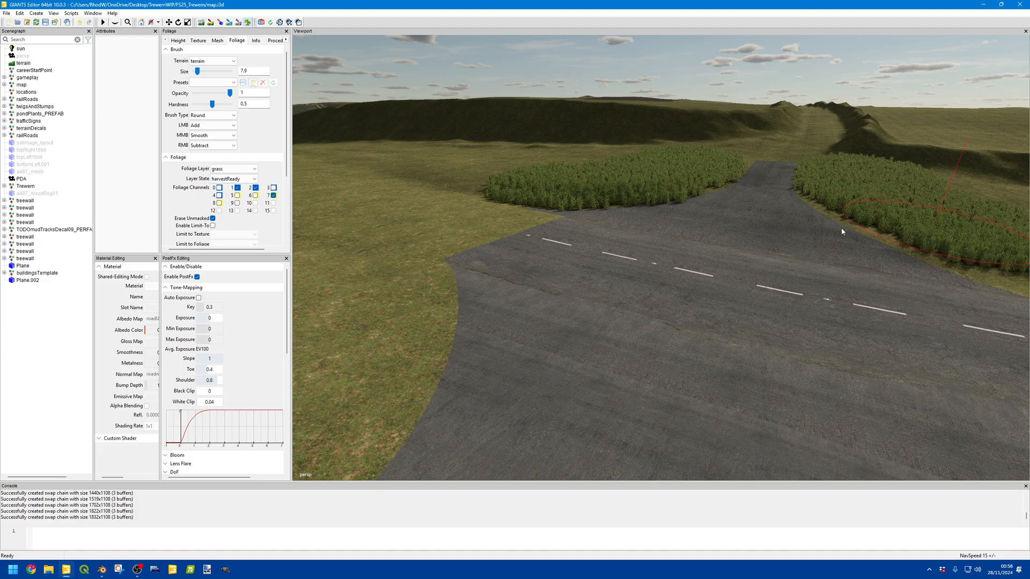
# - Reduce the foliage brush size to 2.4 and paint a smaller grass patch in the corner beside the opposite side road
pyautogui.scroll(-5, 374, 314)
pyautogui.moveTo(375, 309)
pyautogui.mouseDown()
pyautogui.moveTo(385, 287)
pyautogui.moveTo(356, 351)
pyautogui.moveTo(299, 408)
pyautogui.mouseUp()
pyautogui.scroll(-8, 655, 250)
pyautogui.moveTo(655, 250)
pyautogui.keyDown('alt'); pyautogui.mouseDown()
pyautogui.moveTo(679, 250)
pyautogui.moveTo(669, 262)
pyautogui.moveTo(657, 240)
pyautogui.moveTo(666, 208)
pyautogui.moveTo(519, 253)
pyautogui.moveTo(630, 307)
pyautogui.mouseUp(); pyautogui.keyUp('alt')
pyautogui.scroll(5, 669, 262)
pyautogui.scroll(-1, 658, 240)
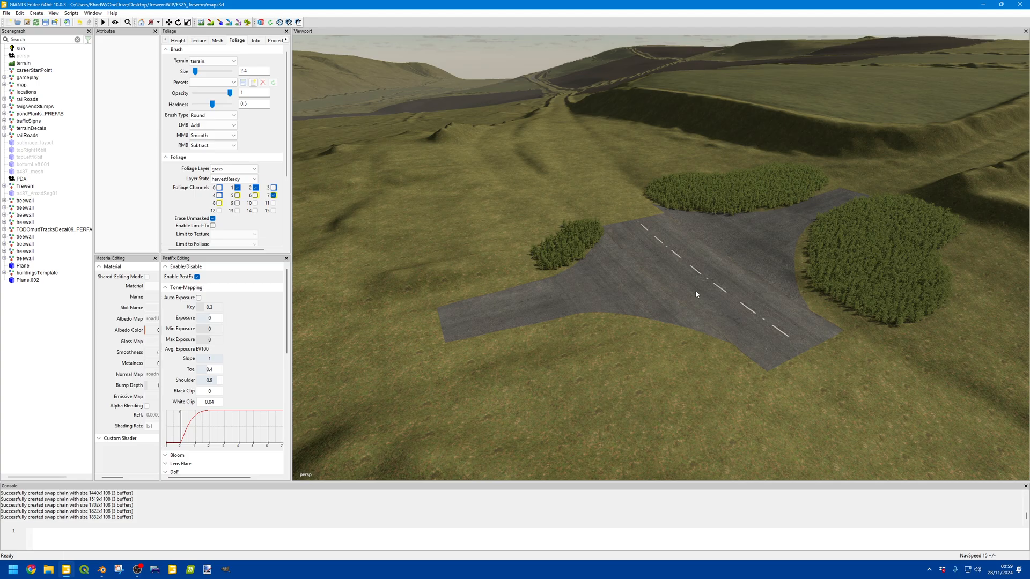
# - Examine the existing tree-lined road on the map up close, checking how its tarmac edge blends into the verge
pyautogui.keyDown('alt'); pyautogui.scroll(15, 662, 236); pyautogui.keyUp('alt')
pyautogui.keyDown('alt'); pyautogui.moveTo(696, 294); pyautogui.dragTo(736, 336); pyautogui.keyUp('alt')
pyautogui.keyDown('alt'); pyautogui.scroll(15, 664, 255); pyautogui.keyUp('alt')
pyautogui.keyDown('alt'); pyautogui.scroll(10, 680, 246); pyautogui.keyUp('alt')
pyautogui.keyDown('alt'); pyautogui.scroll(8, 877, 308); pyautogui.keyUp('alt')
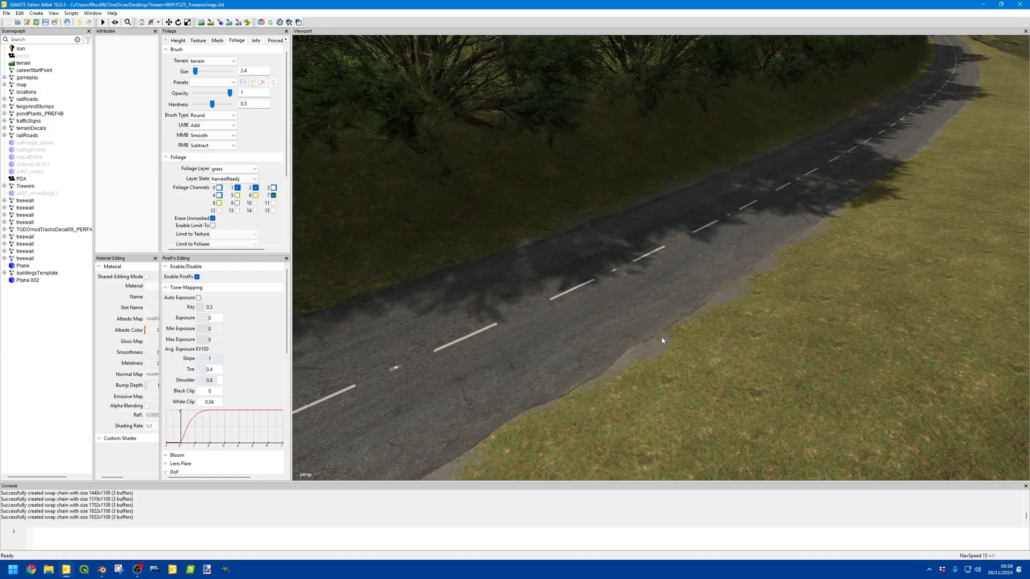
pyautogui.keyDown('alt'); pyautogui.moveTo(662, 340); pyautogui.dragTo(648, 272); pyautogui.keyUp('alt')
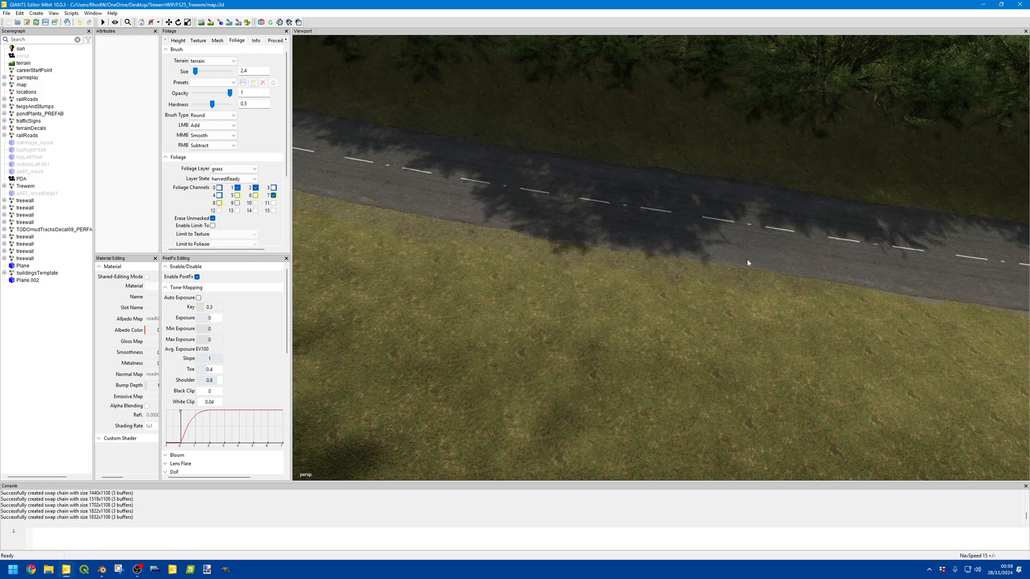
pyautogui.keyDown('alt'); pyautogui.moveTo(746, 258); pyautogui.dragTo(860, 254); pyautogui.keyUp('alt')
pyautogui.keyDown('alt'); pyautogui.scroll(5, 740, 264); pyautogui.keyUp('alt')
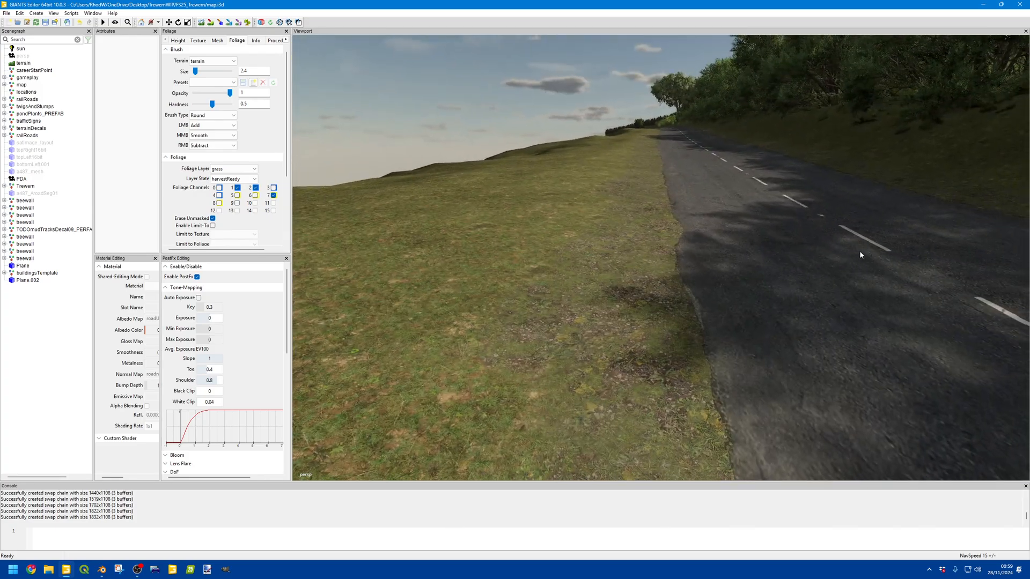
pyautogui.moveTo(711, 286)
pyautogui.keyDown('alt'); pyautogui.mouseDown()
pyautogui.moveTo(716, 269)
pyautogui.moveTo(701, 269)
pyautogui.moveTo(711, 277)
pyautogui.mouseUp(); pyautogui.keyUp('alt')
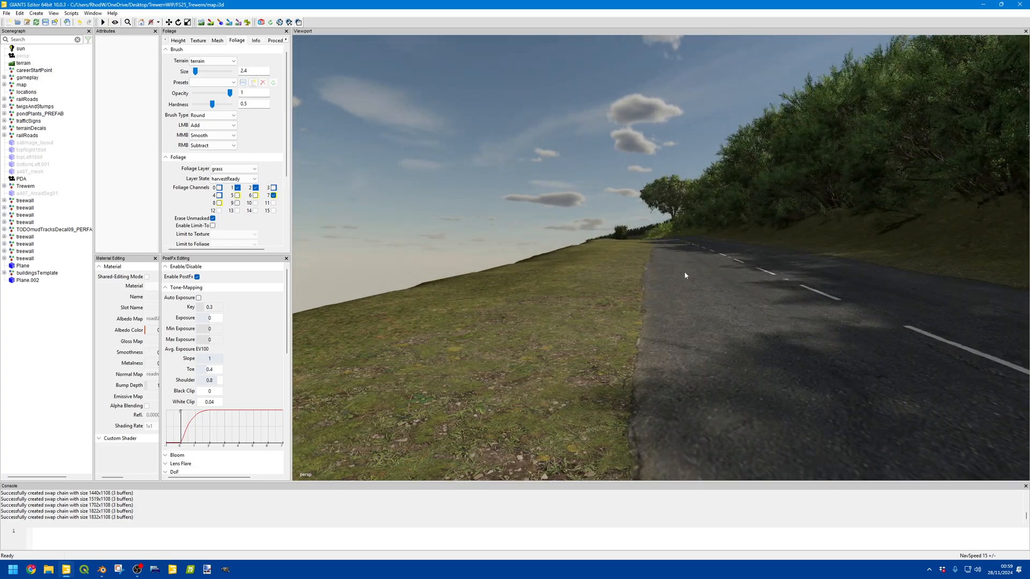
# - Follow the existing road past the trees and hedges to its open end, examining the surface, centre line and verges
pyautogui.keyDown('alt'); pyautogui.moveTo(677, 308); pyautogui.dragTo(960, 321); pyautogui.keyUp('alt')
pyautogui.scroll(10, 687, 300)
pyautogui.scroll(5, 678, 306)
pyautogui.scroll(8, 806, 330)
pyautogui.keyDown('alt'); pyautogui.moveTo(783, 322); pyautogui.dragTo(811, 344); pyautogui.keyUp('alt')
pyautogui.scroll(-5, 805, 331)
pyautogui.keyDown('alt'); pyautogui.moveTo(682, 301); pyautogui.dragTo(788, 311); pyautogui.keyUp('alt')
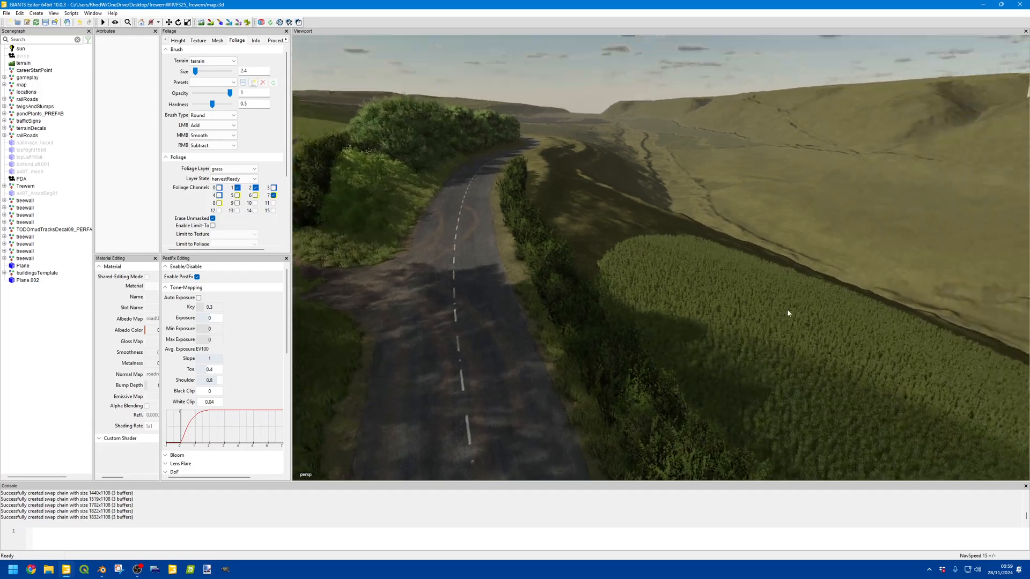
pyautogui.keyDown('alt'); pyautogui.moveTo(676, 284); pyautogui.dragTo(726, 239); pyautogui.keyUp('alt')
pyautogui.scroll(8, 773, 248)
pyautogui.scroll(10, 726, 239)
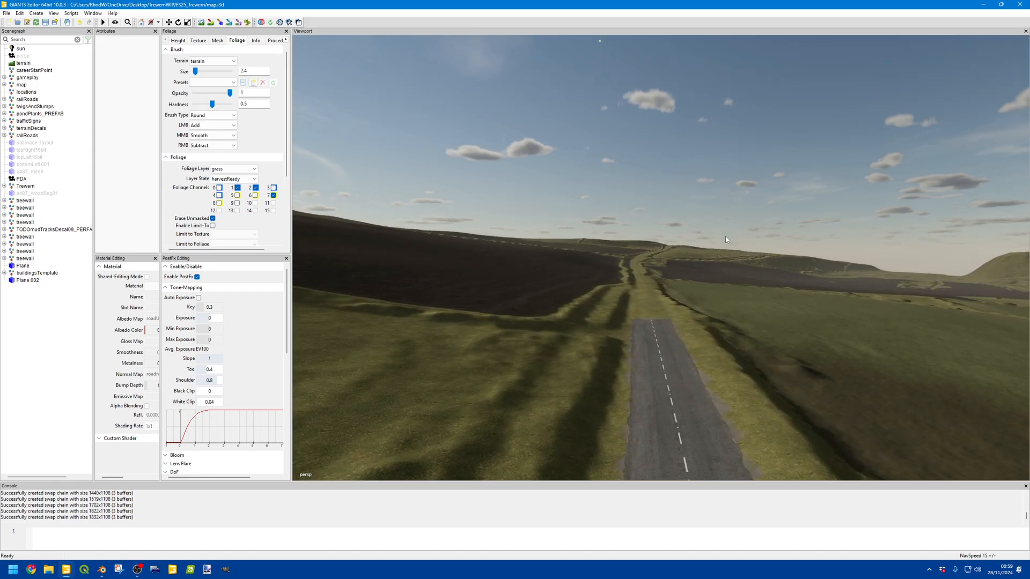
# - Return to the new junction and examine it from above and at road level, including the side roads and grass patches
pyautogui.scroll(10, 725, 236)
pyautogui.keyDown('alt'); pyautogui.moveTo(719, 253); pyautogui.dragTo(503, 322); pyautogui.keyUp('alt')
pyautogui.scroll(-8, 716, 262)
pyautogui.scroll(-5, 503, 322)
pyautogui.scroll(8, 680, 265)
pyautogui.keyDown('alt'); pyautogui.moveTo(680, 264); pyautogui.dragTo(699, 246); pyautogui.keyUp('alt')
pyautogui.scroll(-6, 699, 246)
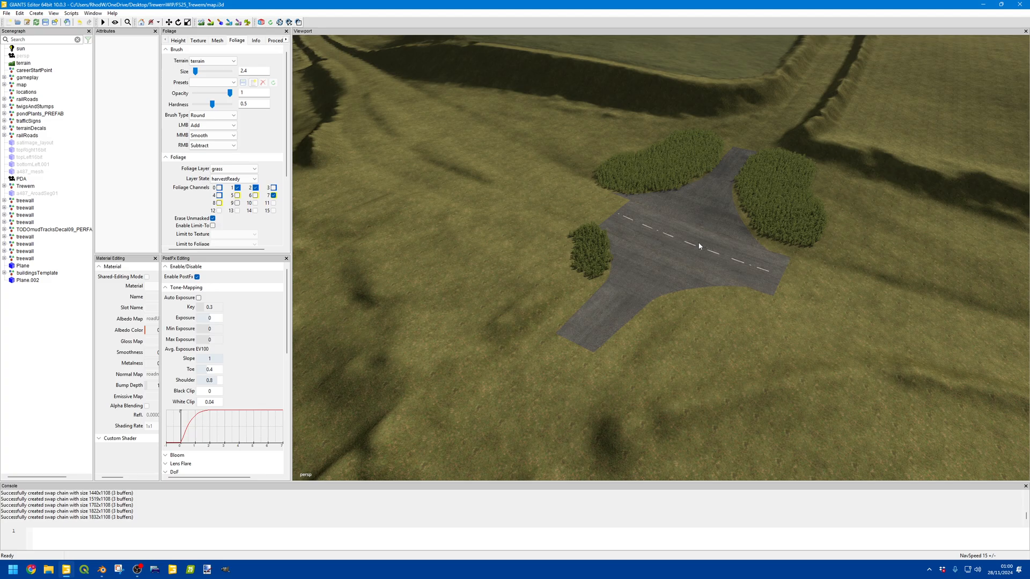
pyautogui.scroll(-4, 765, 292)
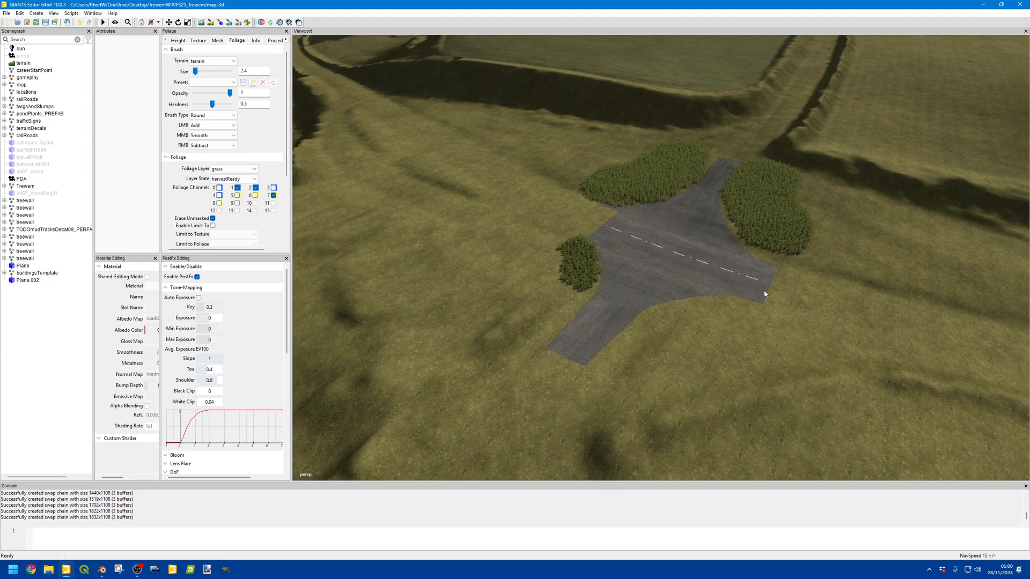
pyautogui.scroll(8, 767, 298)
pyautogui.keyDown('alt'); pyautogui.moveTo(763, 299); pyautogui.dragTo(683, 265); pyautogui.keyUp('alt')
pyautogui.scroll(3, 853, 258)
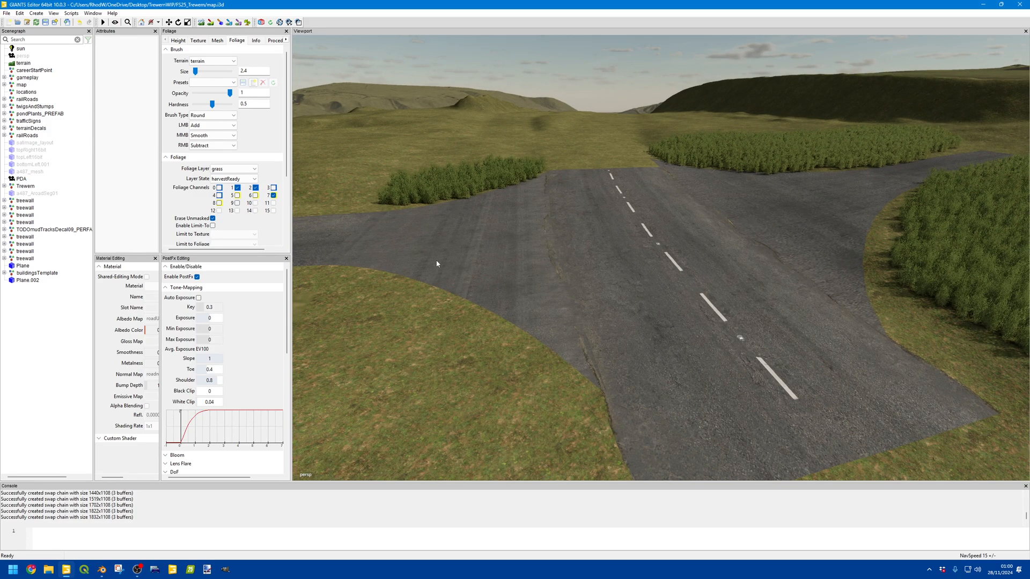